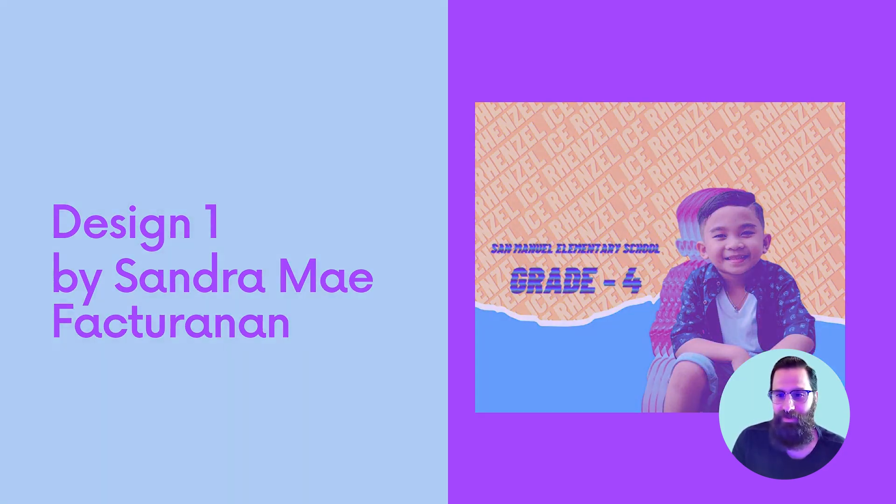
pyautogui.scroll(-7, 689, 69)
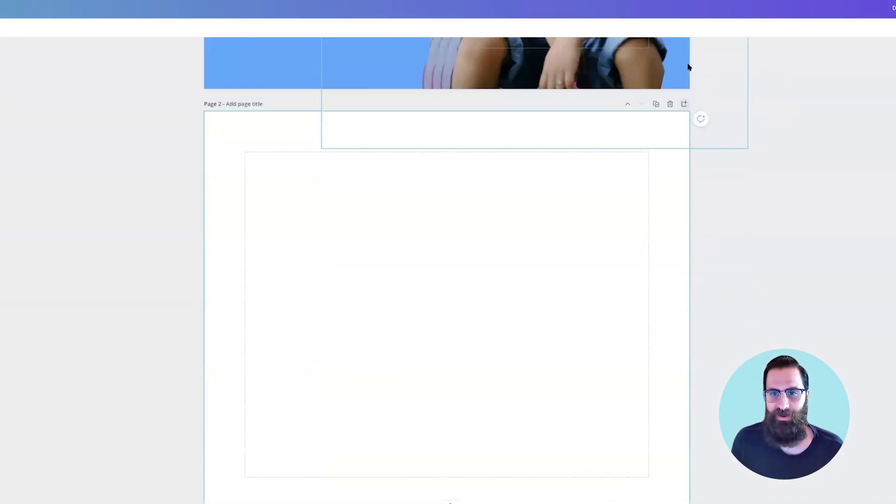
pyautogui.scroll(4, 691, 70)
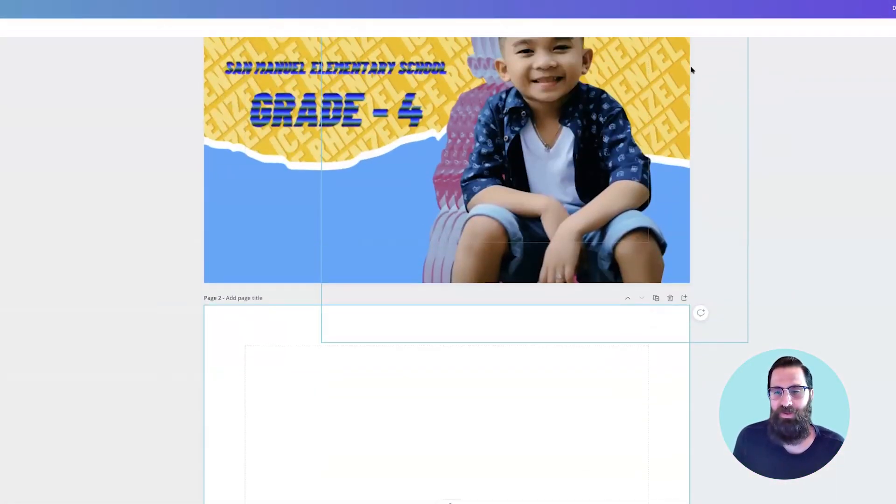
pyautogui.scroll(3, 691, 70)
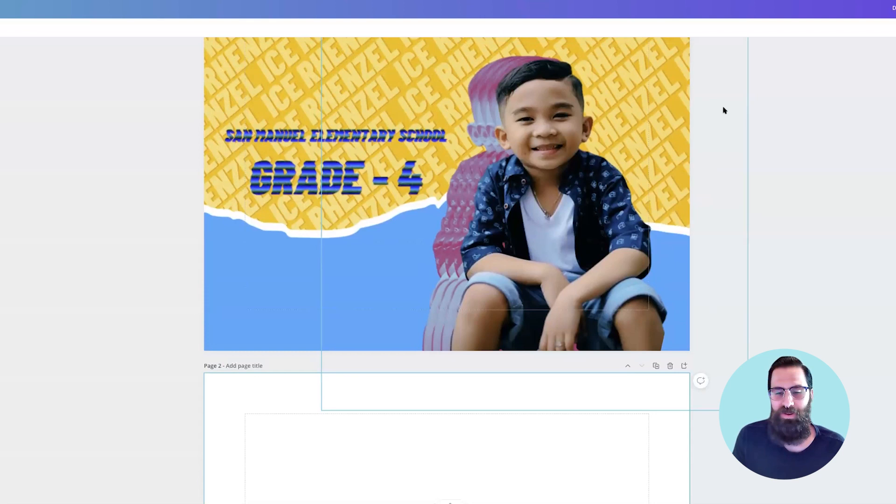
pyautogui.scroll(1, 751, 159)
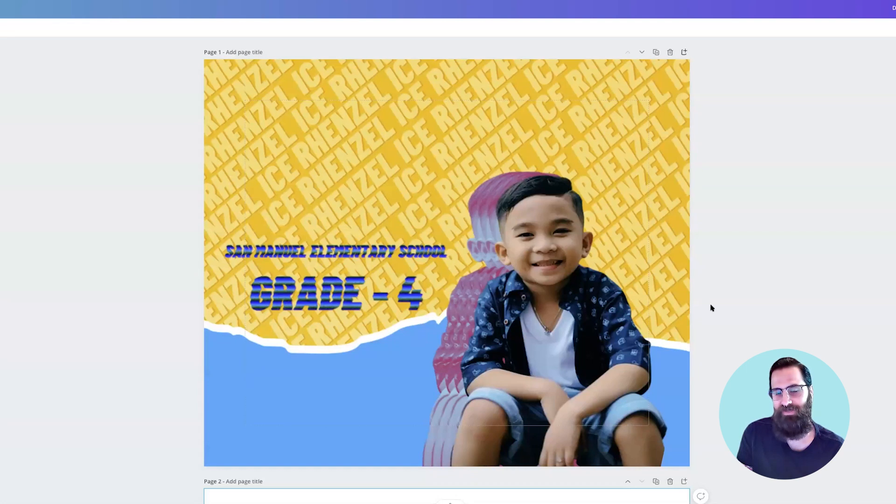
# Step: Copy the boy cutout with its layered pink shadow copies from page 1 and paste it onto the blank page 2
pyautogui.scroll(-2, 712, 308)
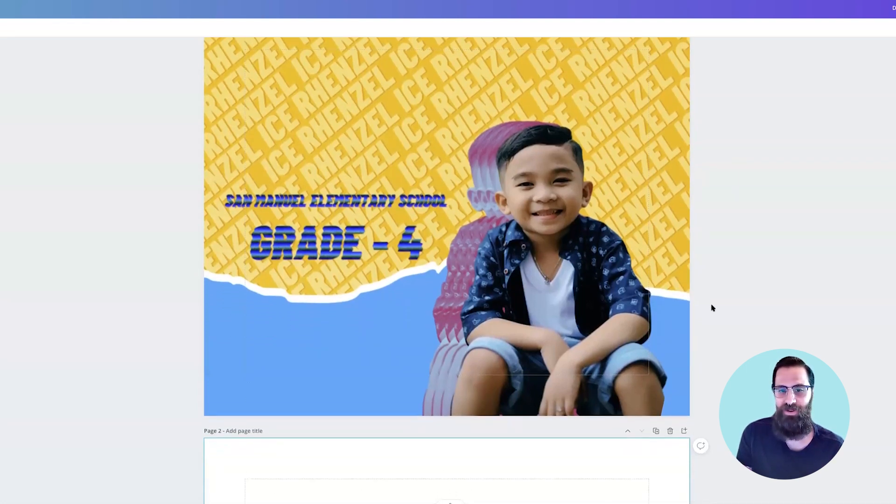
pyautogui.click(587, 285)
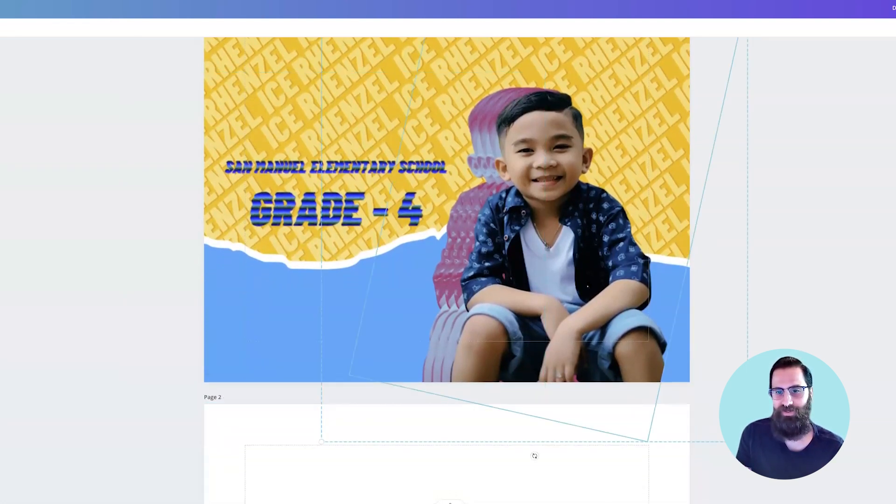
pyautogui.scroll(1, 588, 286)
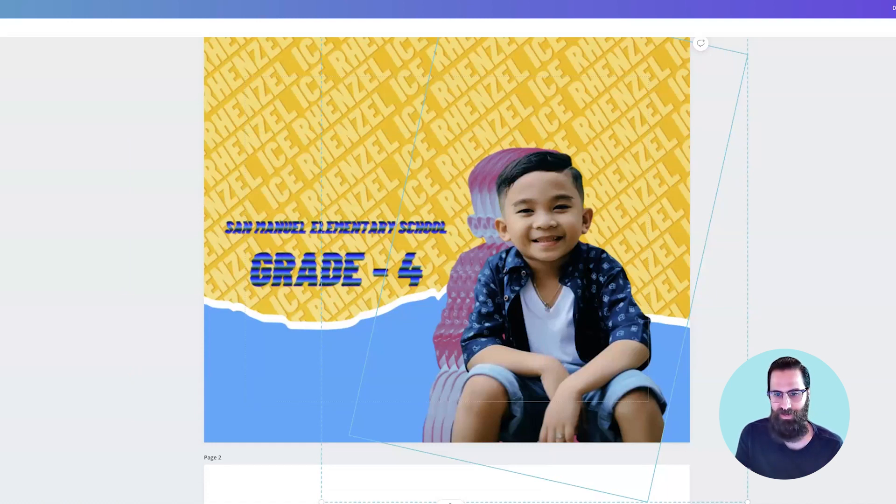
pyautogui.scroll(-5, 590, 282)
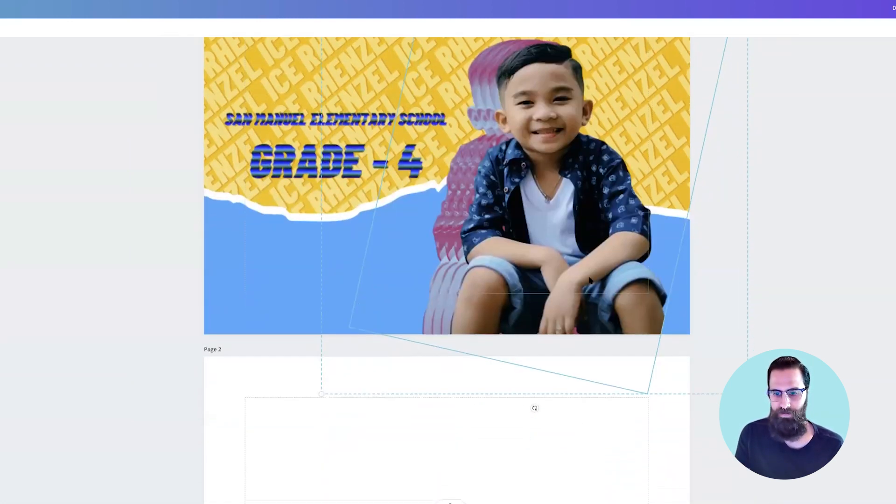
pyautogui.scroll(-10, 594, 290)
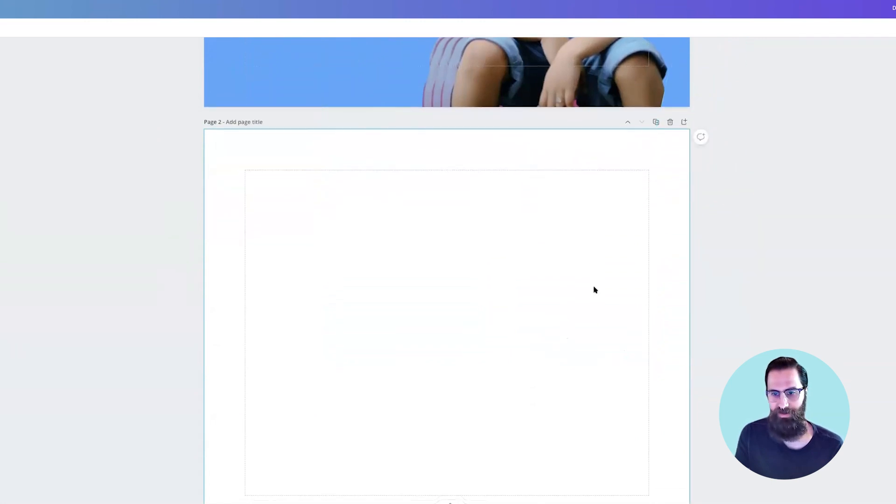
pyautogui.hotkey('ctrl', 'v')
pyautogui.scroll(5, 770, 295)
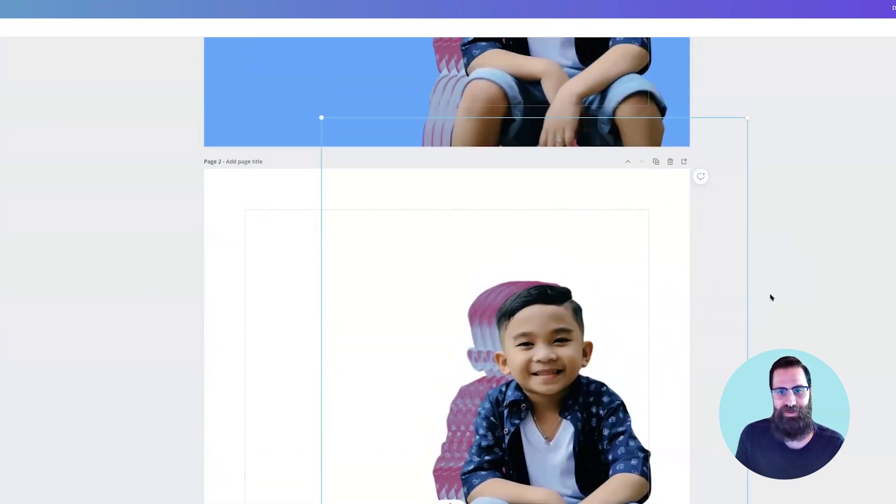
# Step: Set the background of page 2 to the blue-violet colour from the Soundscaper brand palette
pyautogui.scroll(-1, 244, 238)
pyautogui.click(246, 238)
pyautogui.scroll(1, 246, 238)
pyautogui.scroll(-3, 233, 229)
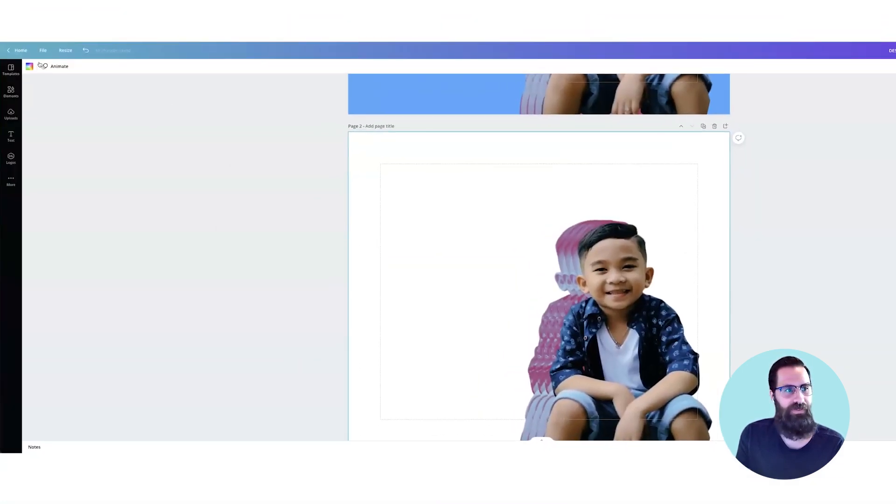
pyautogui.click(29, 67)
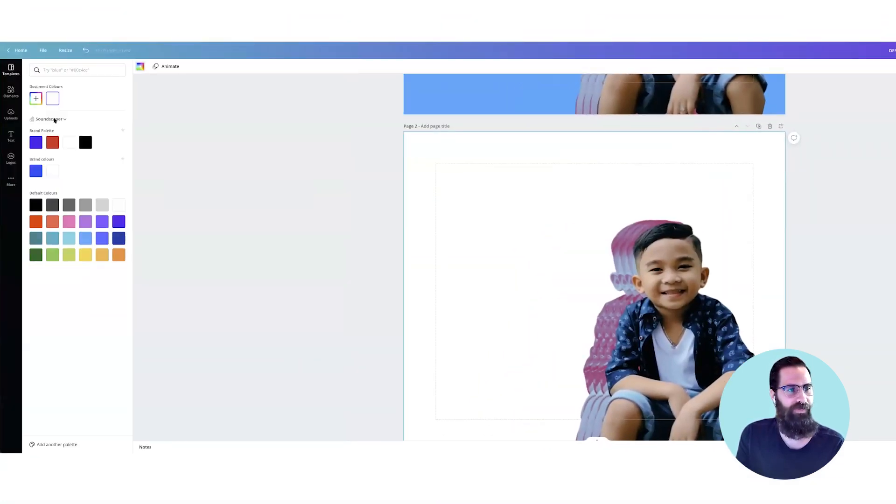
pyautogui.click(40, 143)
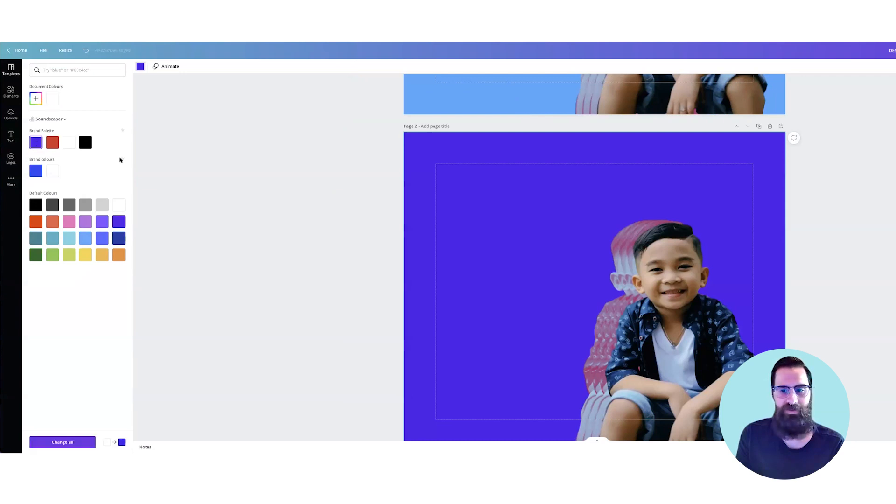
# Step: Compare the original page 1 design with the boy cutout on the plain background of page 2
pyautogui.scroll(1, 340, 204)
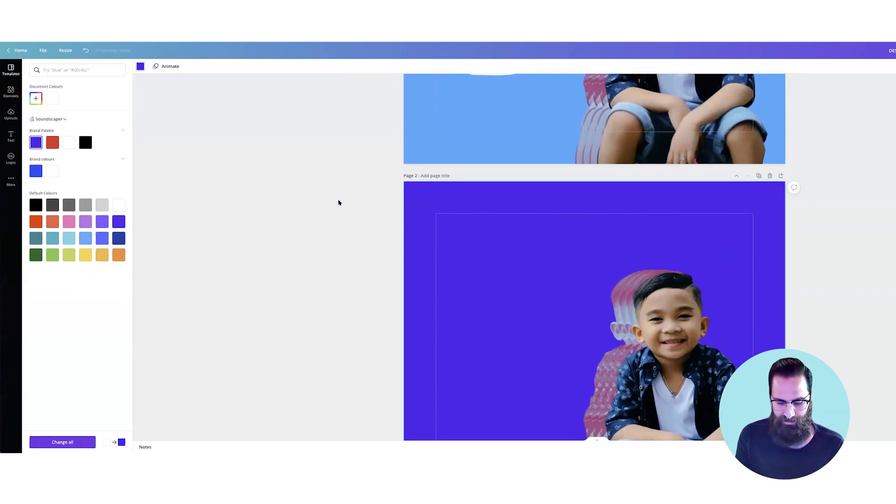
pyautogui.scroll(-3, 338, 202)
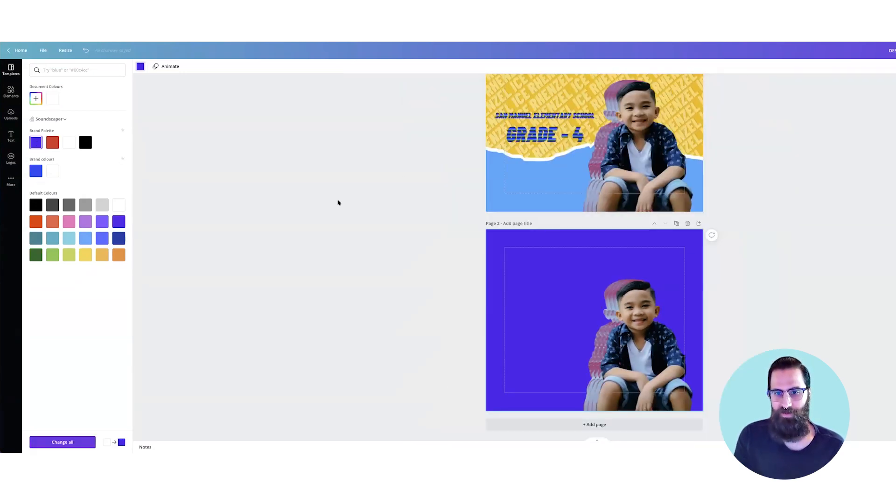
pyautogui.scroll(1, 340, 201)
pyautogui.click(542, 182)
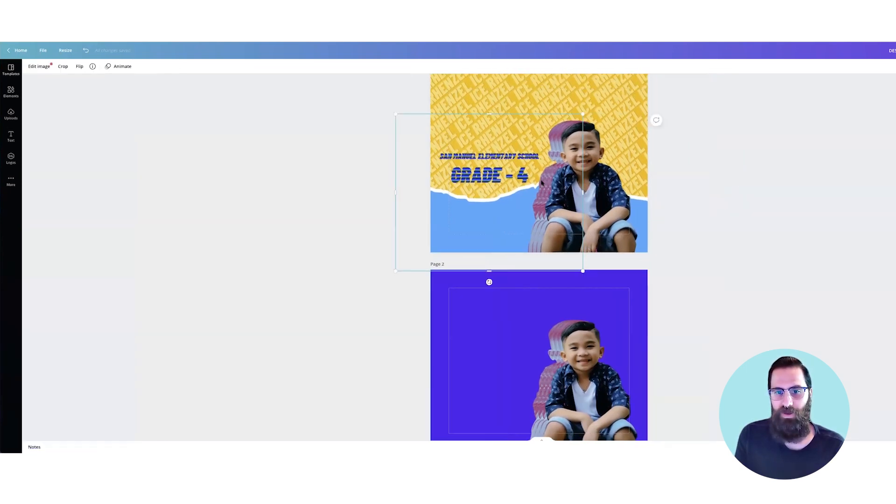
pyautogui.scroll(1, 543, 183)
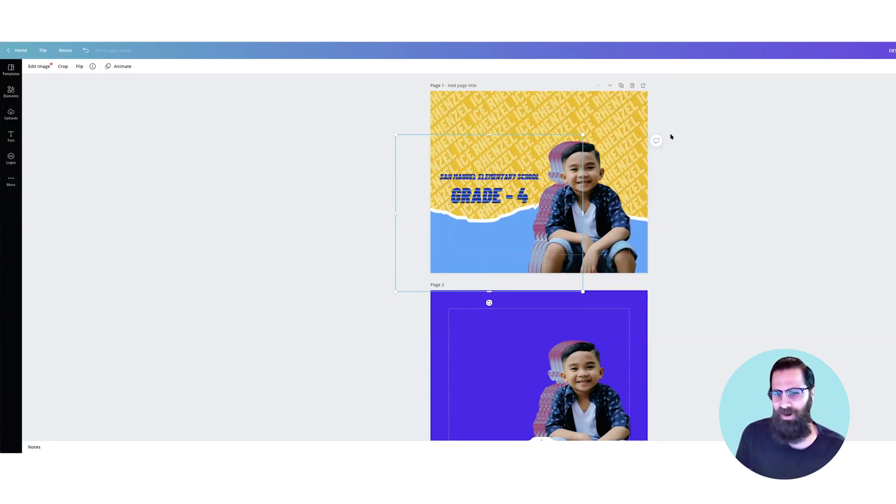
pyautogui.scroll(-1, 671, 136)
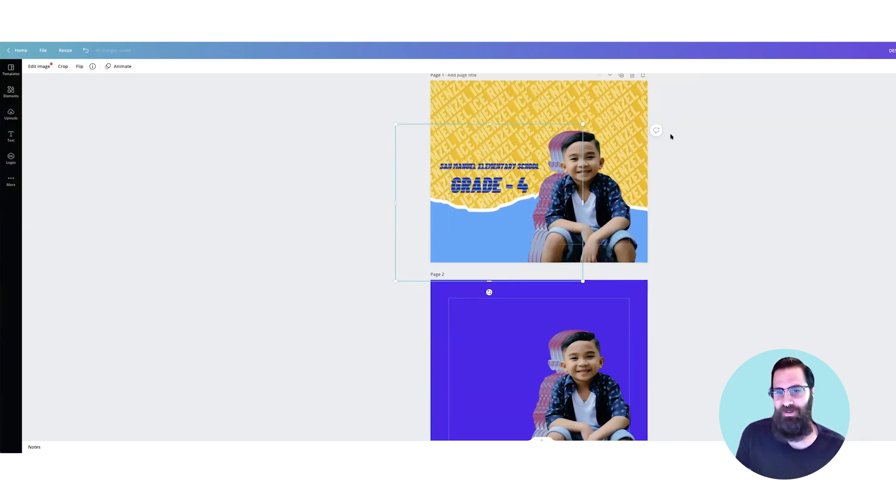
pyautogui.scroll(1, 671, 136)
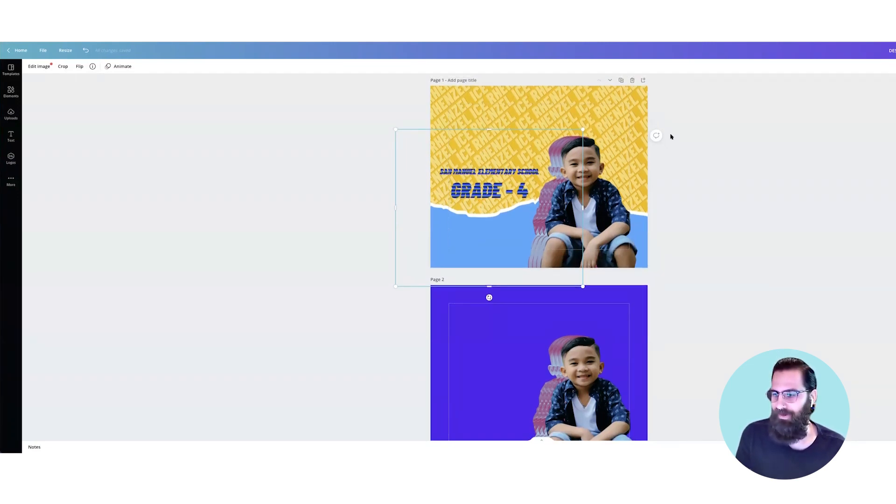
pyautogui.scroll(-1, 671, 136)
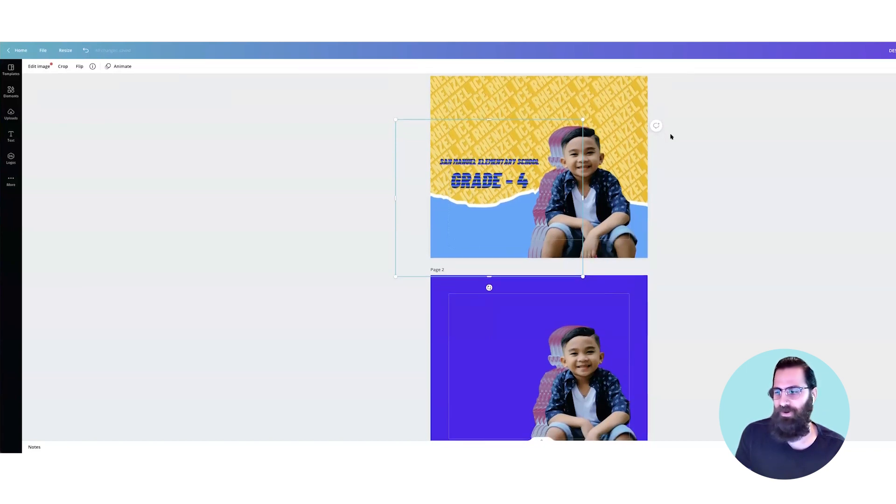
pyautogui.scroll(1, 671, 136)
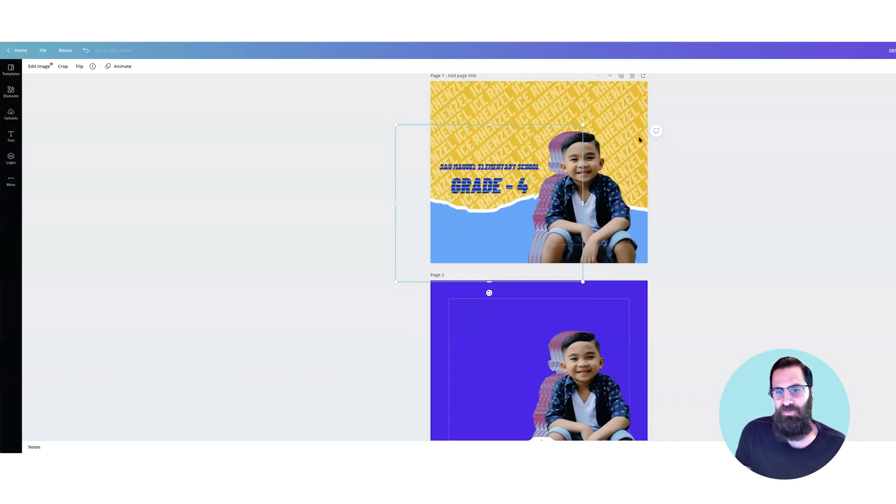
pyautogui.scroll(-1, 657, 162)
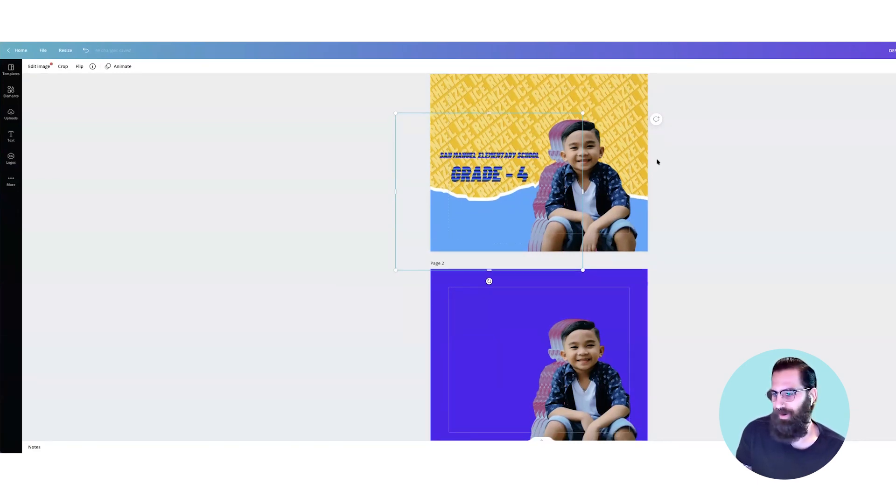
pyautogui.scroll(-1, 653, 168)
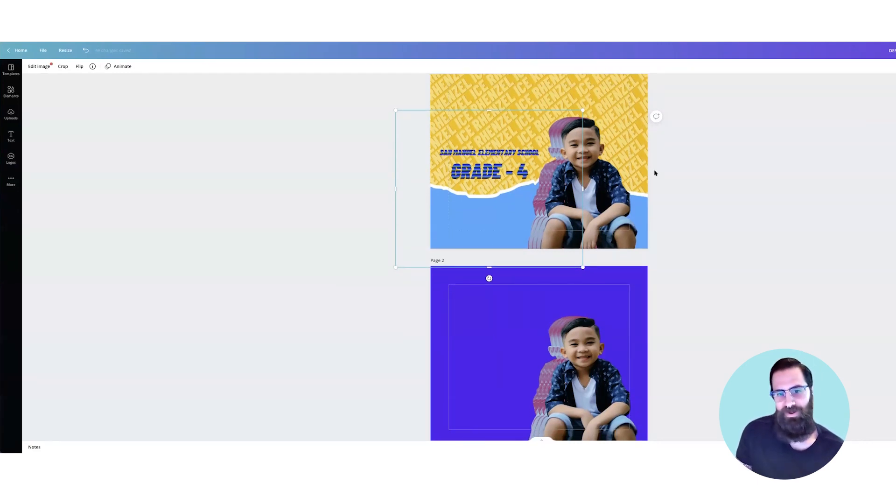
pyautogui.scroll(1, 655, 173)
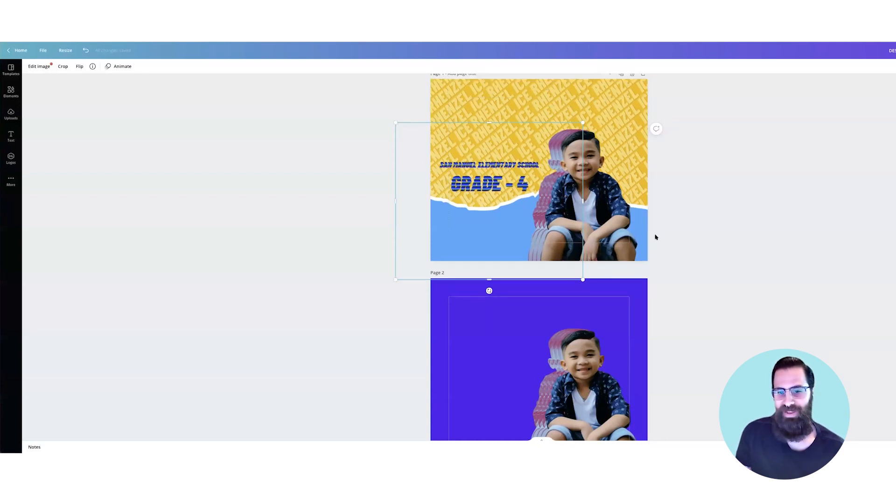
pyautogui.scroll(-2, 691, 253)
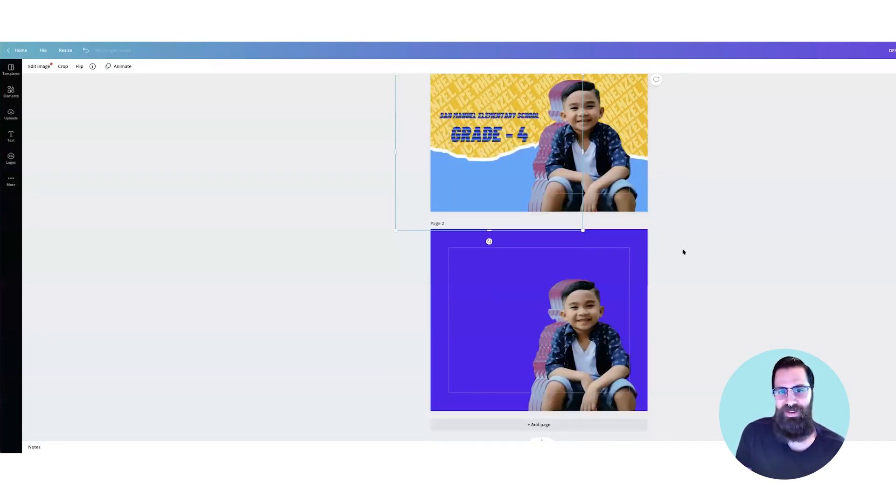
pyautogui.scroll(2, 674, 240)
pyautogui.scroll(1, 531, 118)
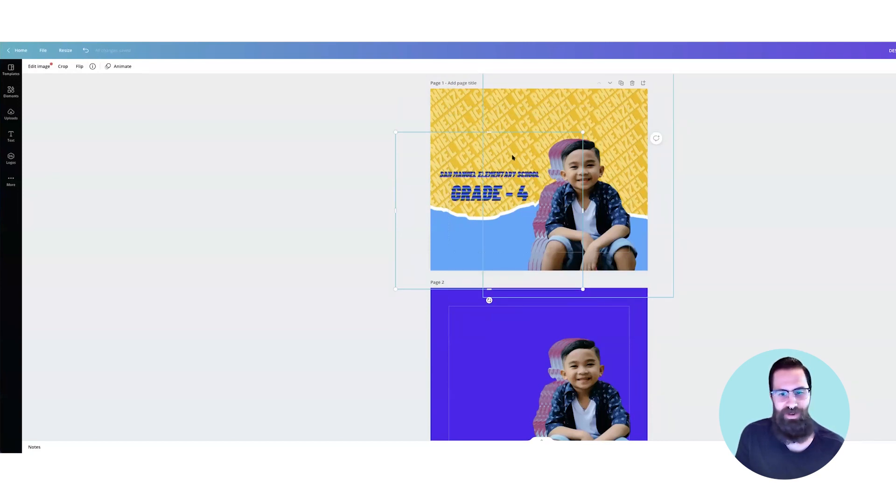
# Step: Add a heading text box to page 2 and place it at the upper-left corner of the page margins
pyautogui.scroll(-2, 97, 126)
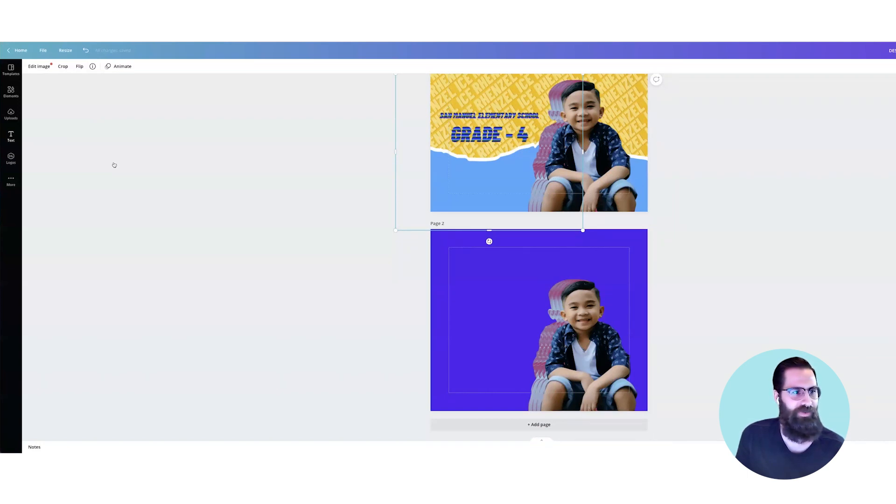
pyautogui.click(10, 136)
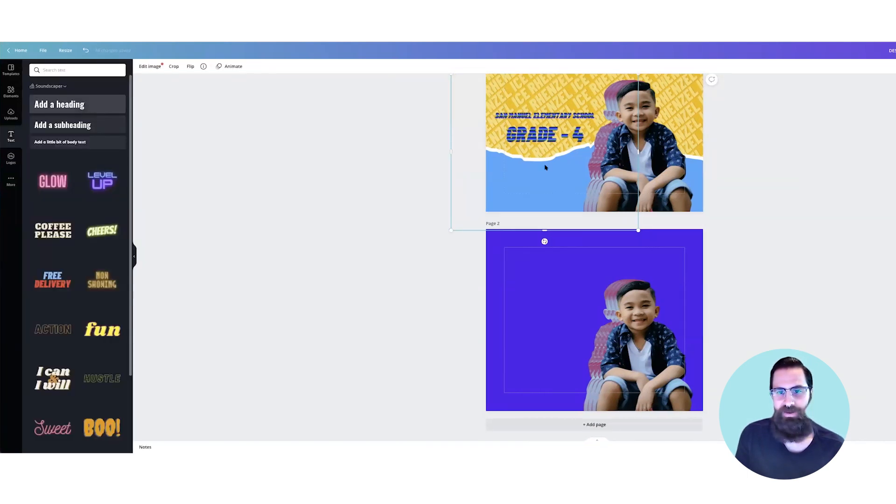
pyautogui.moveTo(60, 104); pyautogui.dragTo(545, 167)
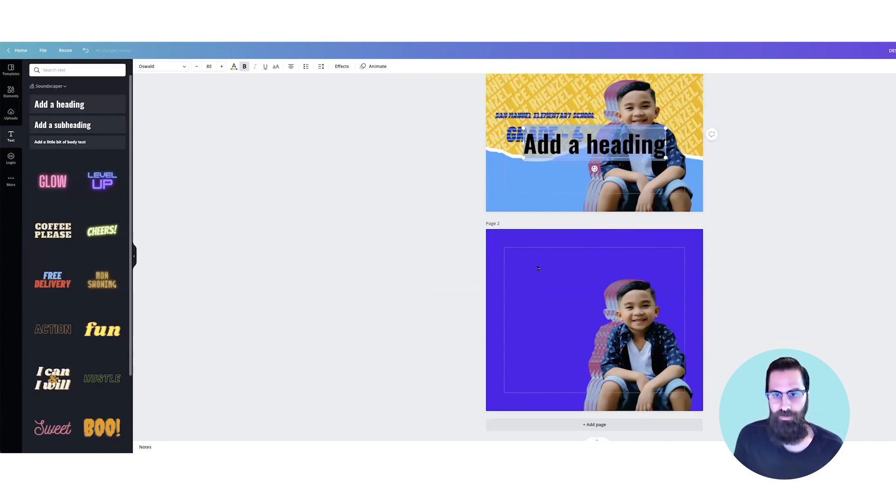
pyautogui.click(592, 309)
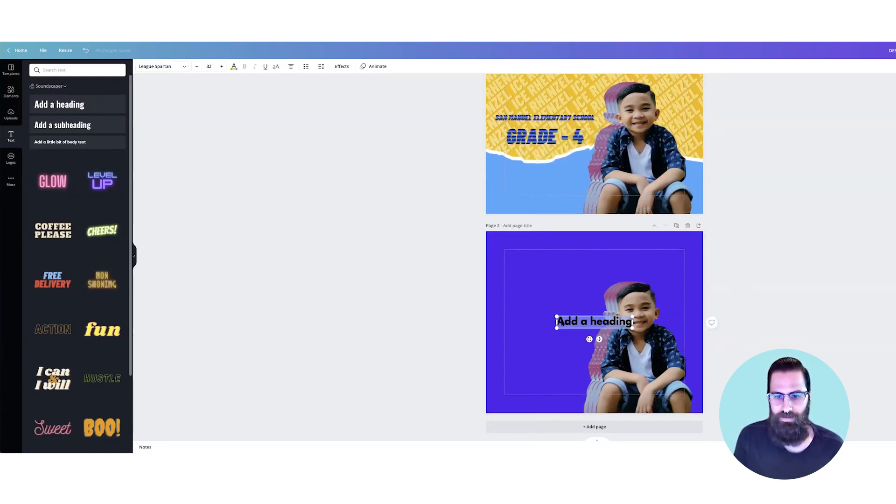
pyautogui.moveTo(562, 322); pyautogui.dragTo(509, 255)
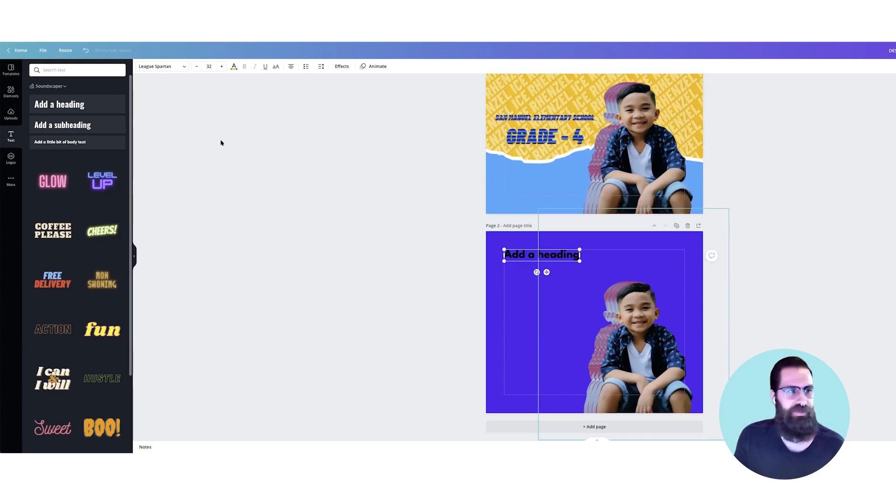
# Step: Change the page 2 heading's font to Gatwick Bold
pyautogui.click(186, 67)
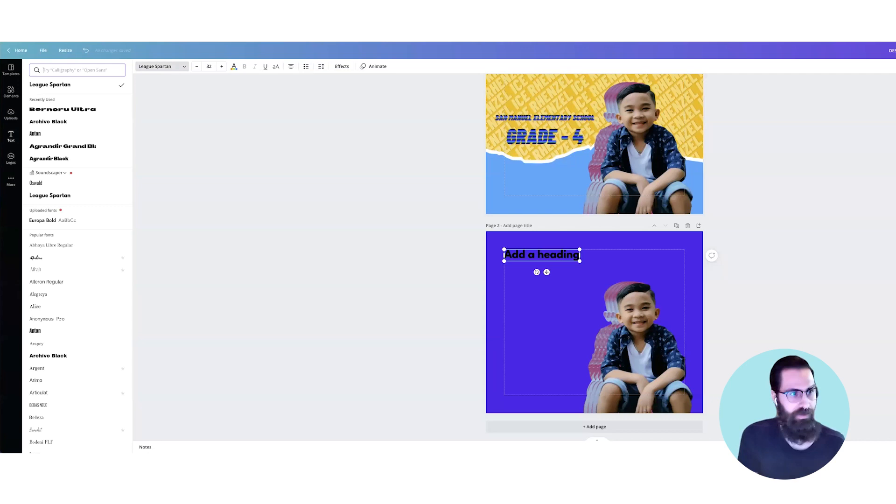
pyautogui.write('gat')
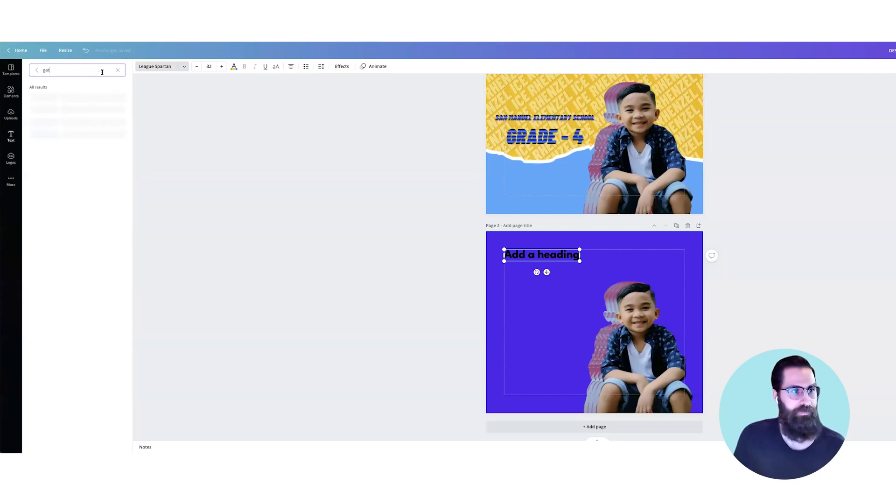
pyautogui.click(70, 110)
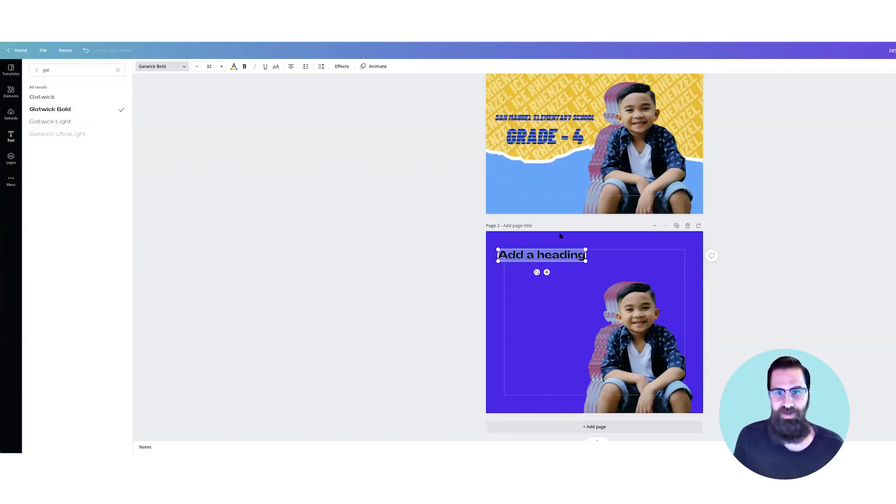
# Step: Replace the placeholder heading text on page 2 with the boy's short name from the page 1 background pattern, in capitals
pyautogui.scroll(1, 560, 107)
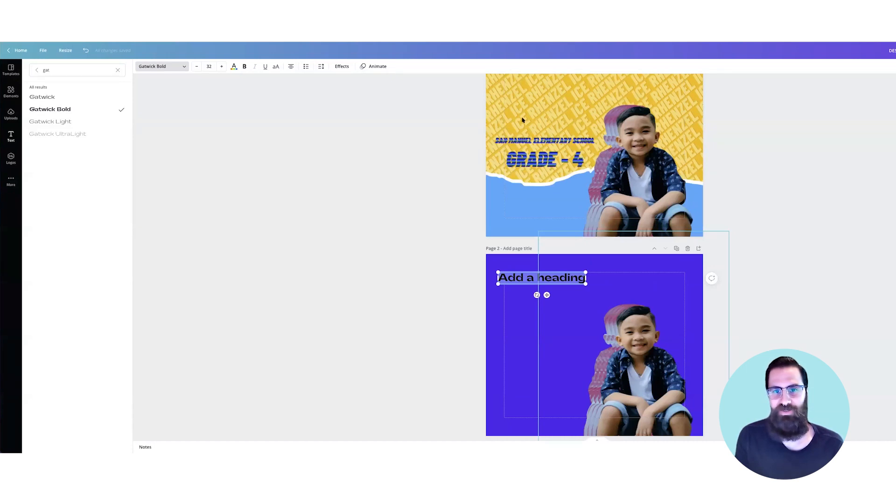
pyautogui.scroll(1, 530, 117)
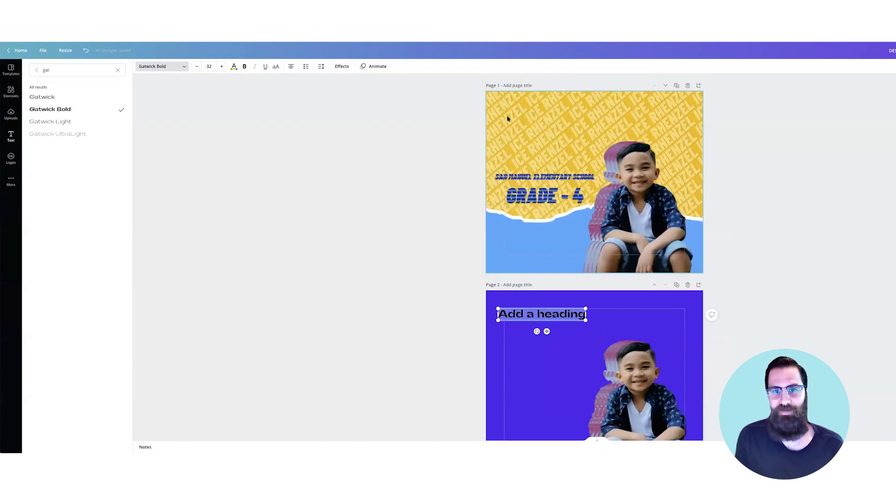
pyautogui.click(548, 312)
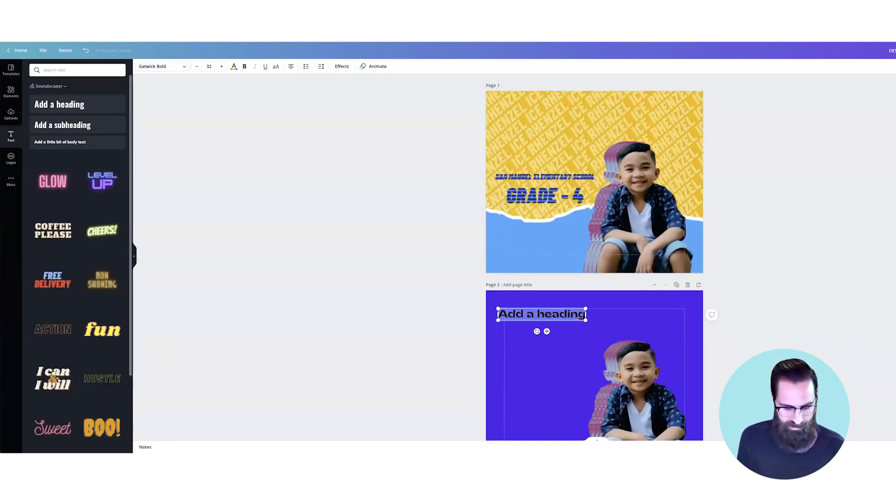
pyautogui.press('BackSpace')
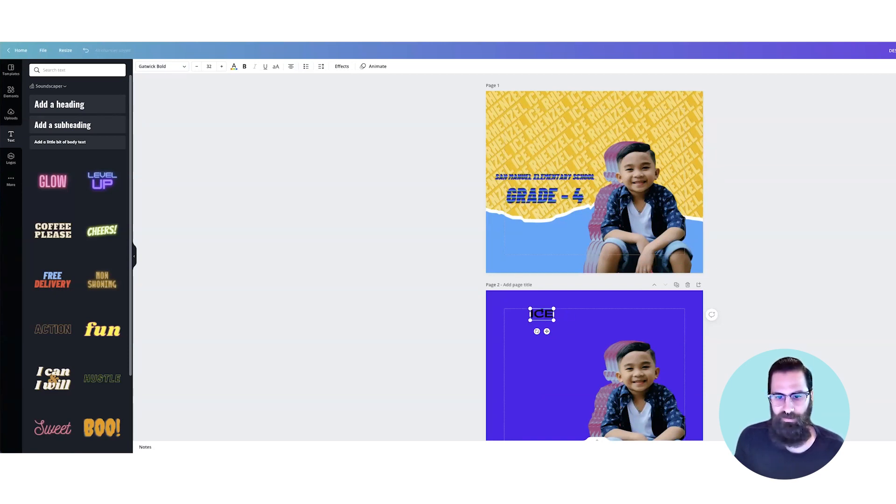
# Step: Align the page 2 name heading with the left page margin and place a duplicate of it directly beneath
pyautogui.click(545, 325)
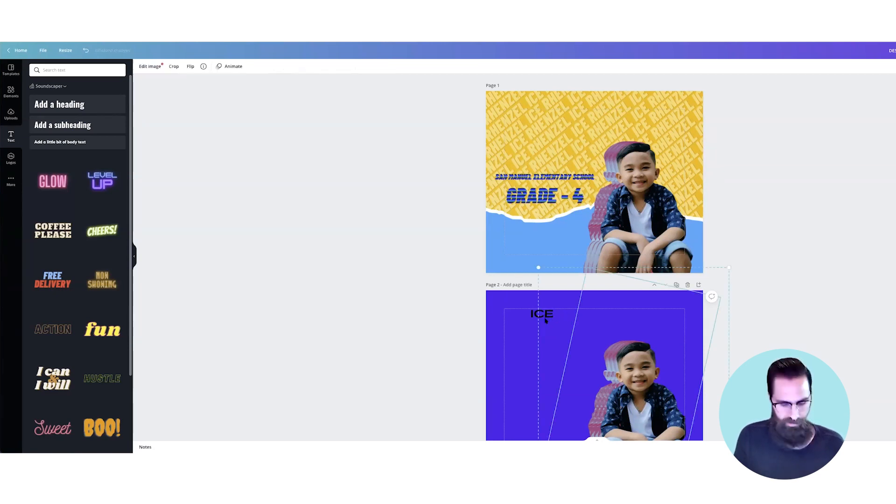
pyautogui.hotkey('ctrl', 'z')
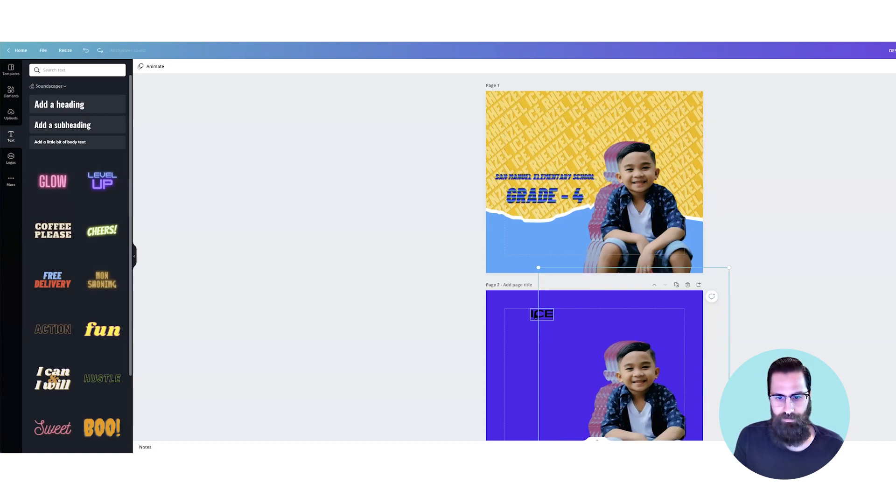
pyautogui.moveTo(534, 315); pyautogui.dragTo(519, 330)
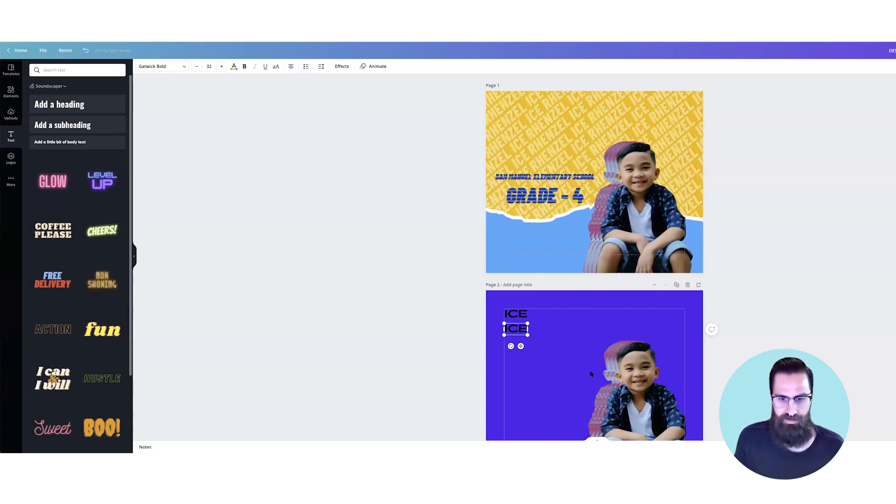
# Step: Replace the duplicate heading's text with the boy's second name on a single line
pyautogui.doubleClick(522, 329)
pyautogui.press('Return')
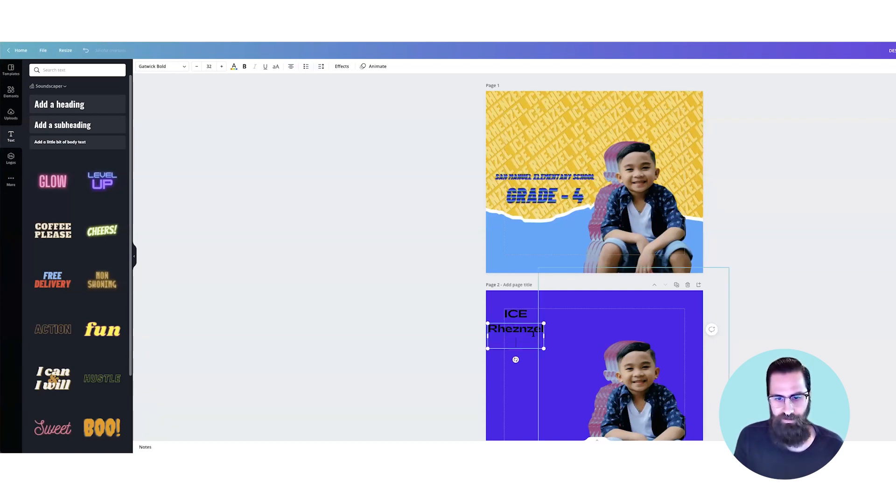
pyautogui.press('BackSpace')
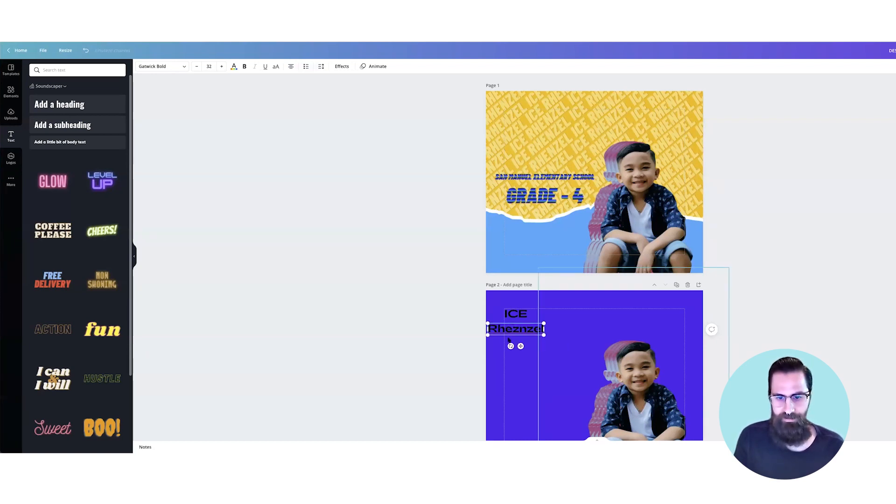
# Step: Left-align the lower name line, and widen the upper name line's text box with its text justified
pyautogui.click(291, 67)
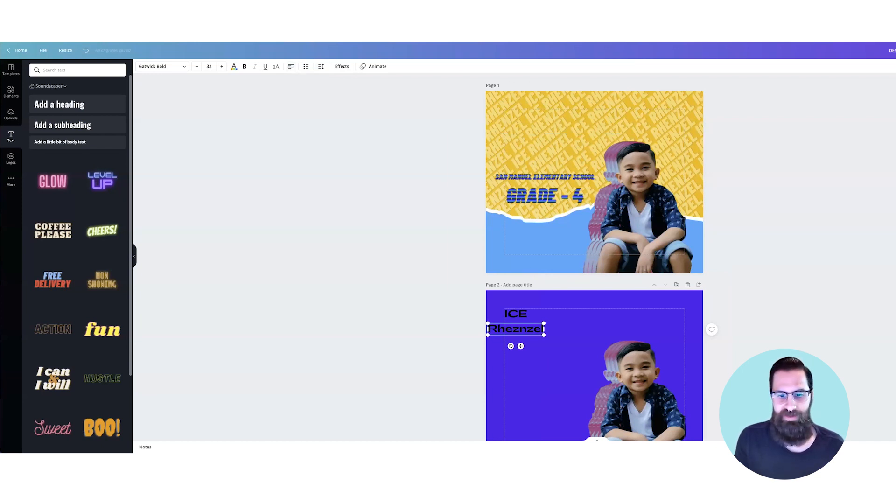
pyautogui.click(510, 314)
pyautogui.click(291, 66)
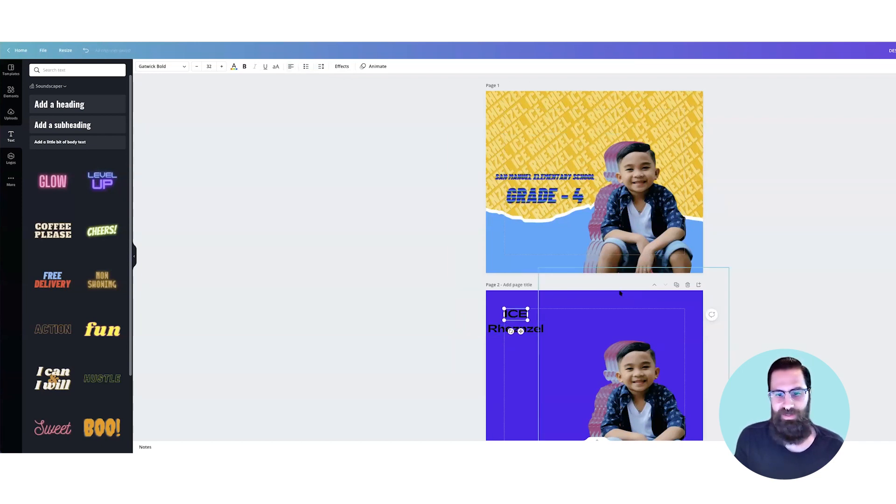
pyautogui.doubleClick(521, 314)
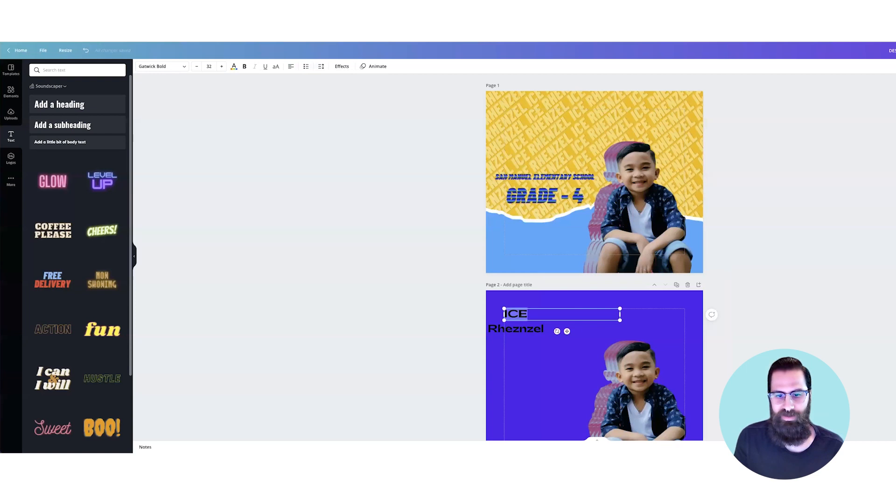
pyautogui.click(291, 66)
pyautogui.click(290, 66)
pyautogui.click(290, 66)
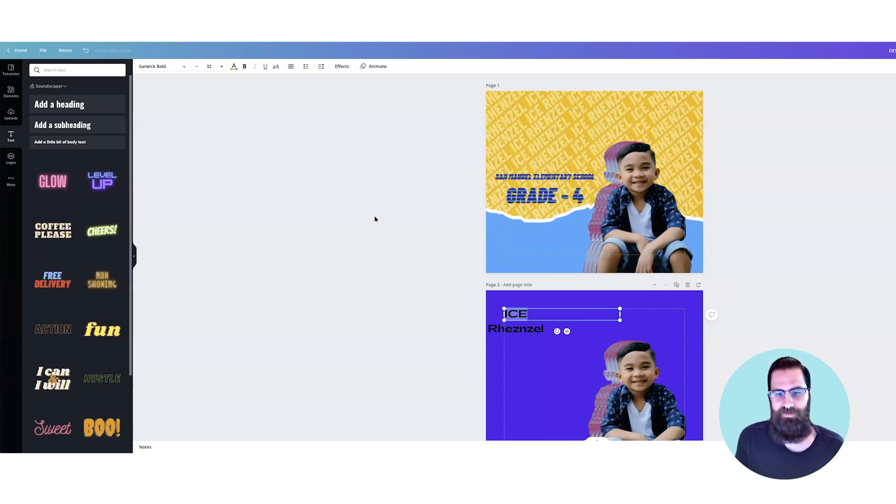
# Step: Line up the lower name line with the left margin and enlarge both name lines together to font size 44.3
pyautogui.moveTo(504, 330); pyautogui.dragTo(601, 329)
pyautogui.click(486, 301)
pyautogui.click(547, 293)
pyautogui.click(516, 279)
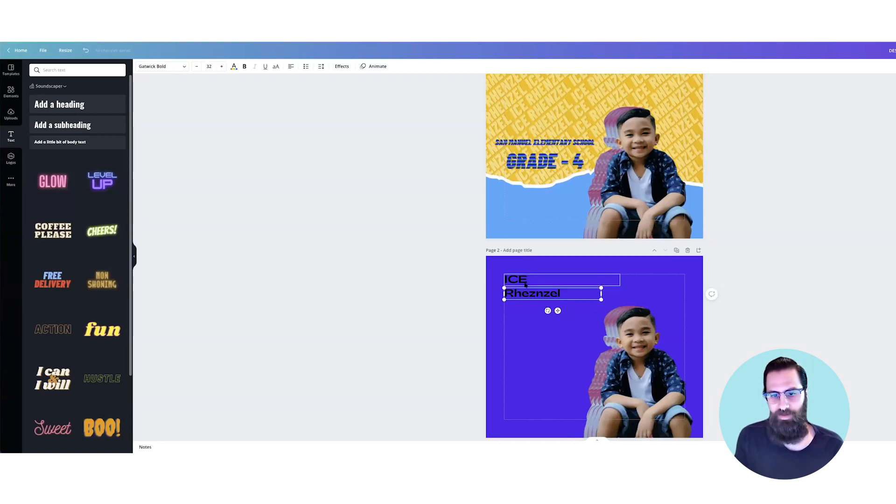
pyautogui.keyDown('shift'); pyautogui.click(547, 294); pyautogui.keyUp('shift')
pyautogui.moveTo(621, 303); pyautogui.dragTo(651, 320)
pyautogui.moveTo(653, 322); pyautogui.dragTo(661, 324)
# Step: Change the text colour of both name lines on page 2 to white
pyautogui.doubleClick(541, 284)
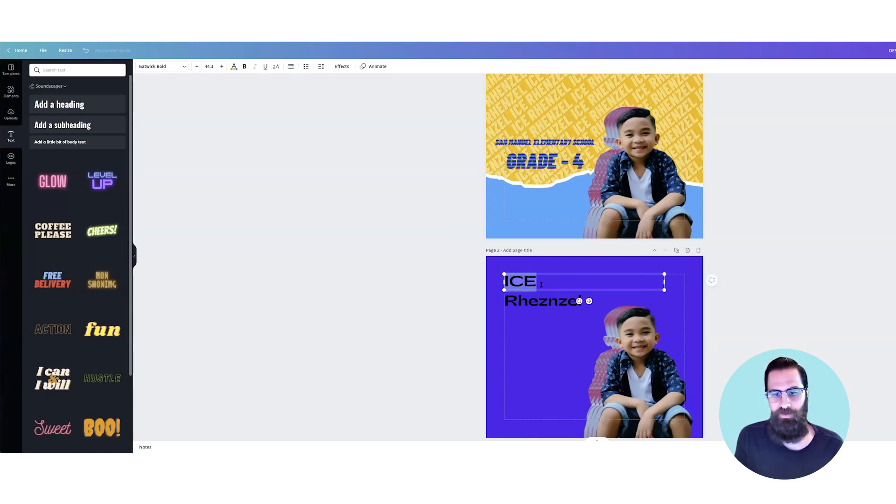
pyautogui.click(233, 67)
pyautogui.click(72, 146)
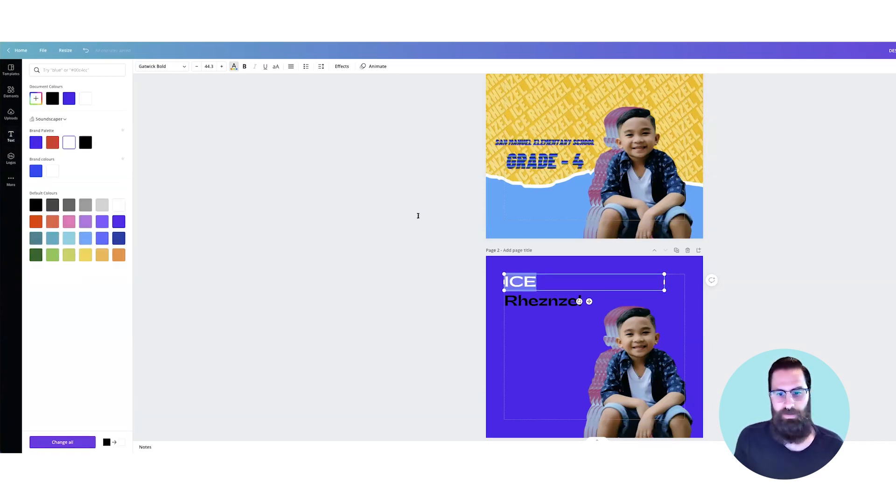
pyautogui.doubleClick(541, 301)
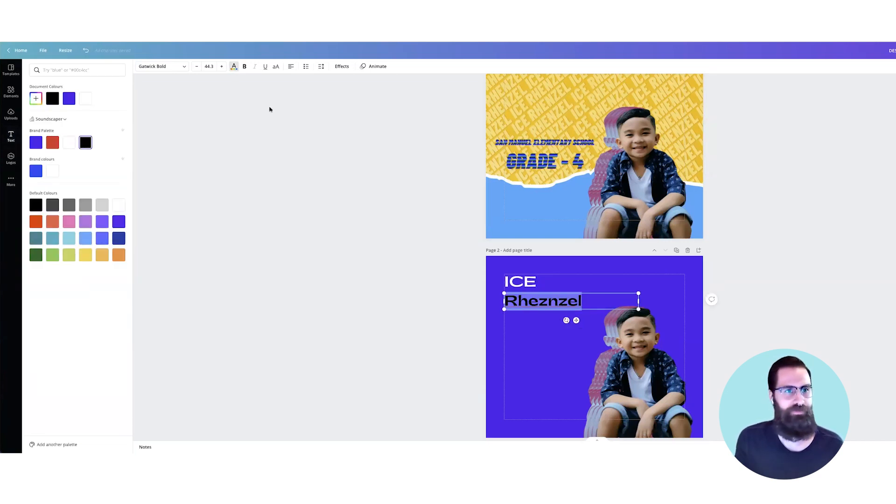
pyautogui.click(269, 109)
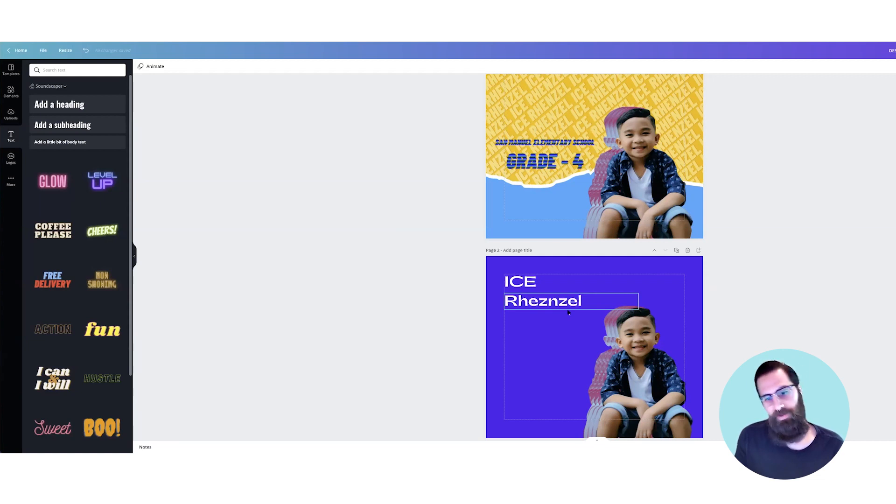
# Step: Apply the Hollow text effect to the upper name line on page 2
pyautogui.click(534, 289)
pyautogui.moveTo(536, 282); pyautogui.dragTo(499, 281)
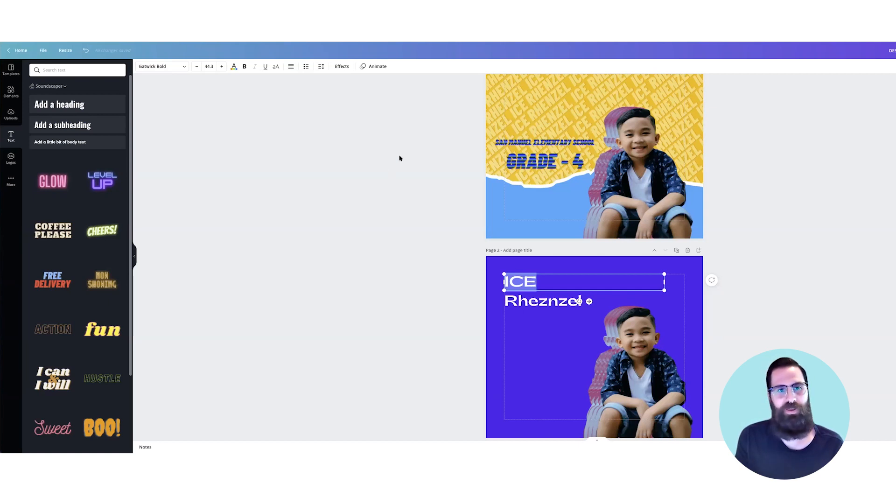
pyautogui.click(342, 66)
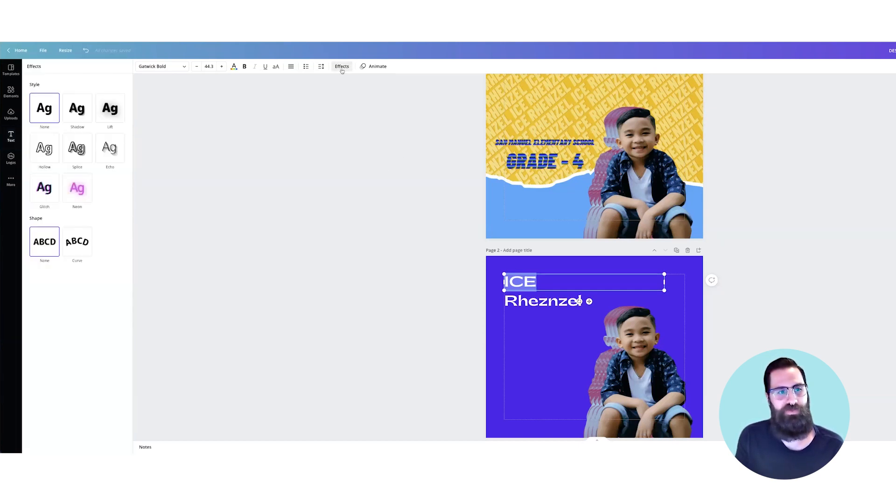
pyautogui.click(45, 148)
pyautogui.press('Escape')
pyautogui.click(366, 234)
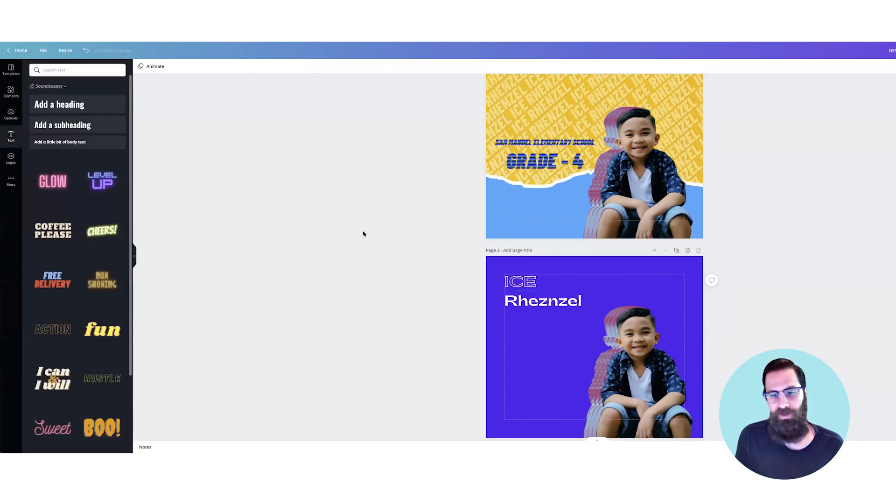
# Step: Move the lower name line slightly up to tighten the gap below the hollow name line
pyautogui.click(550, 303)
pyautogui.moveTo(550, 303); pyautogui.dragTo(551, 300)
pyautogui.click(429, 293)
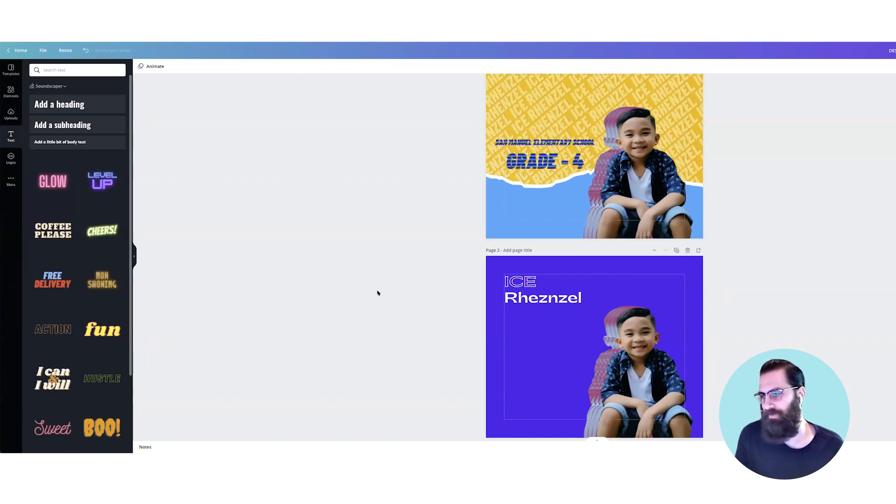
# Step: Scale both name lines up together to font size 46
pyautogui.click(531, 297)
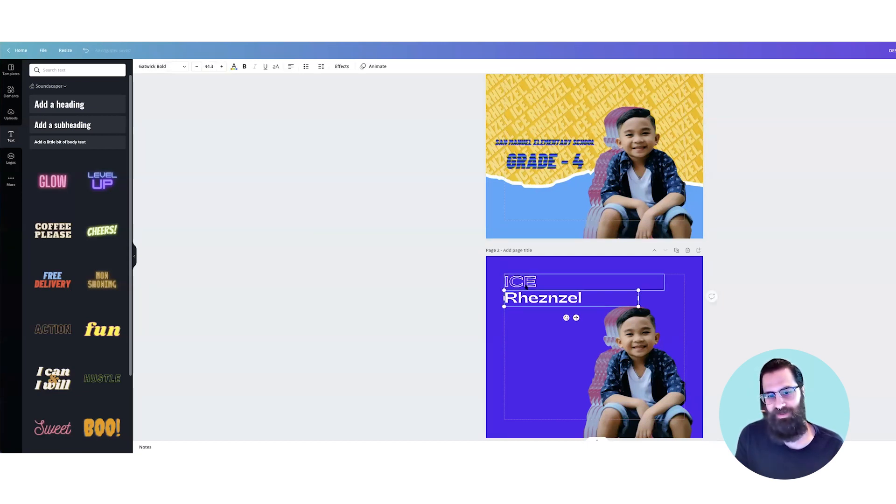
pyautogui.keyDown('shift'); pyautogui.click(526, 286); pyautogui.keyUp('shift')
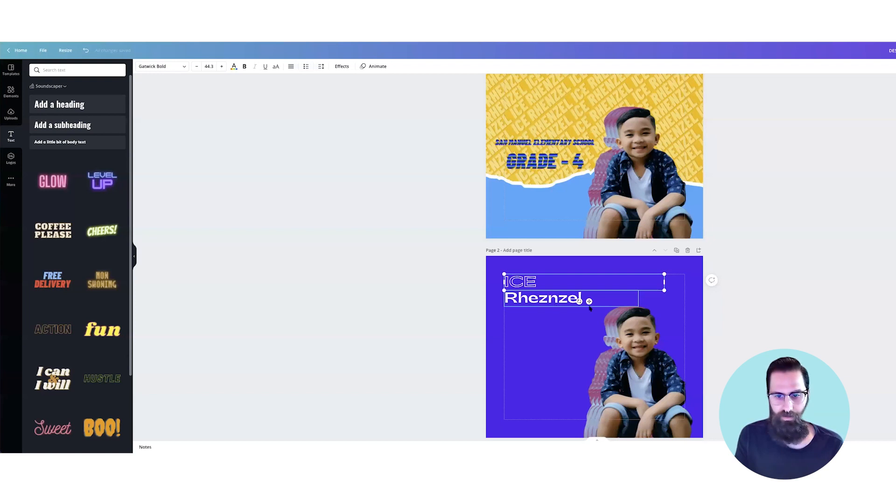
pyautogui.moveTo(665, 308); pyautogui.dragTo(670, 308)
pyautogui.click(486, 322)
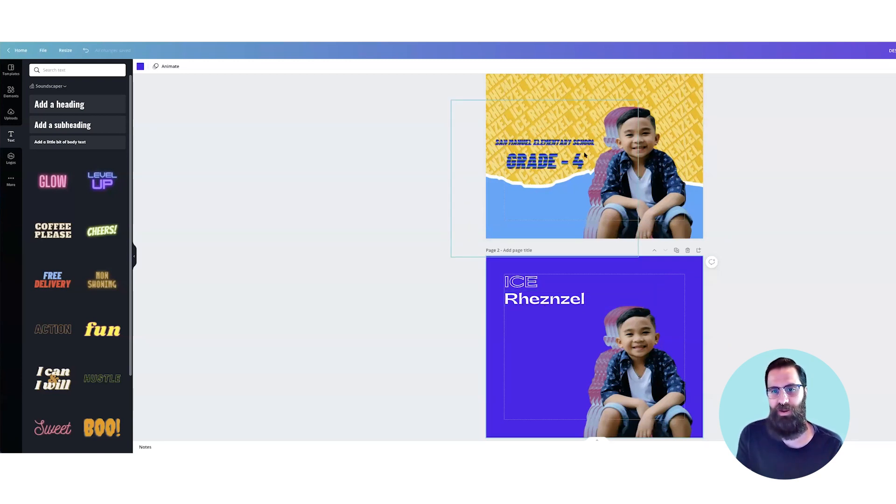
# Step: Duplicate the solid white name line down to the lower-left page margin and change the copy's text to "Grade 4"
pyautogui.click(563, 302)
pyautogui.moveTo(562, 302); pyautogui.dragTo(560, 410)
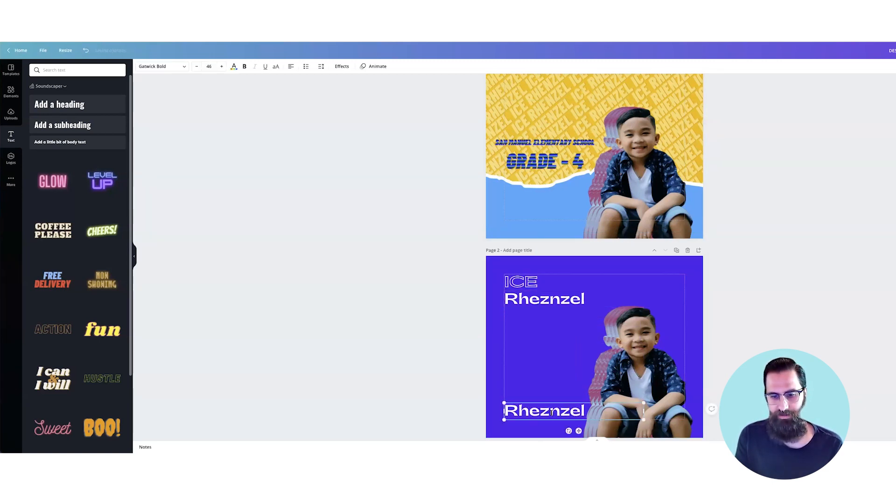
pyautogui.doubleClick(560, 410)
pyautogui.write('Grade')
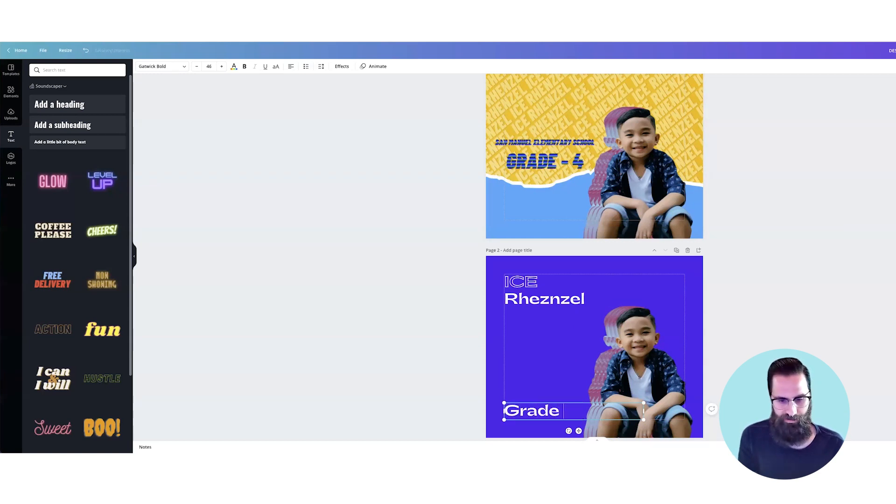
pyautogui.write(' 4')
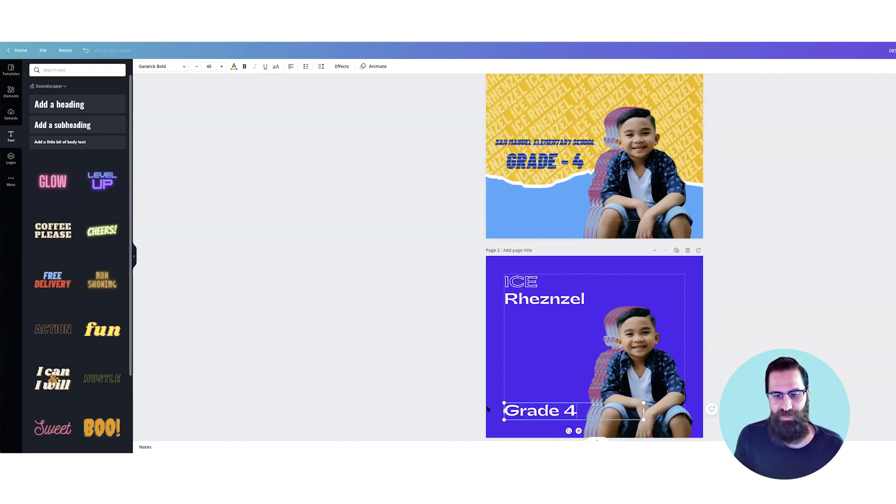
# Step: Reduce the "Grade 4" text to font size 28 and rest it on the bottom page margin
pyautogui.hotkey('ctrl', 'a')
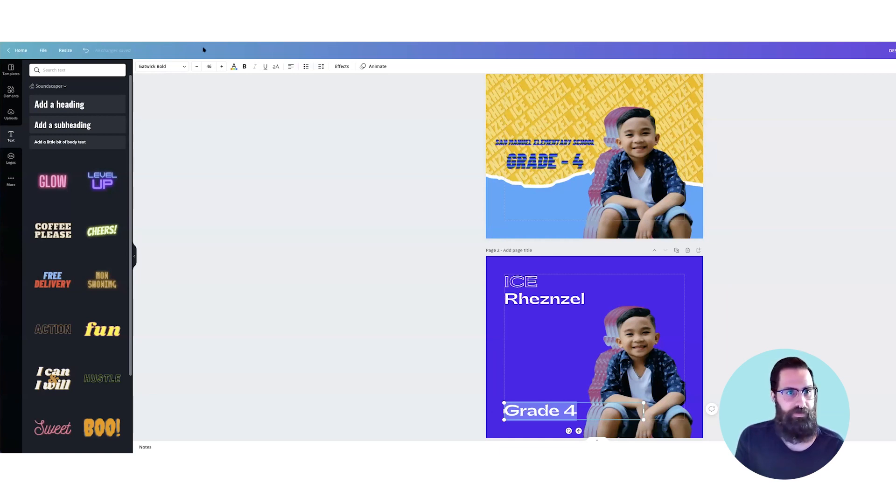
pyautogui.click(196, 66)
pyautogui.click(196, 67)
pyautogui.click(196, 67)
pyautogui.click(195, 67)
pyautogui.click(195, 66)
pyautogui.click(195, 67)
pyautogui.click(195, 67)
pyautogui.click(196, 67)
pyautogui.click(197, 67)
pyautogui.click(196, 67)
pyautogui.click(196, 67)
pyautogui.click(196, 67)
pyautogui.click(197, 67)
pyautogui.click(196, 66)
pyautogui.click(196, 67)
pyautogui.click(196, 67)
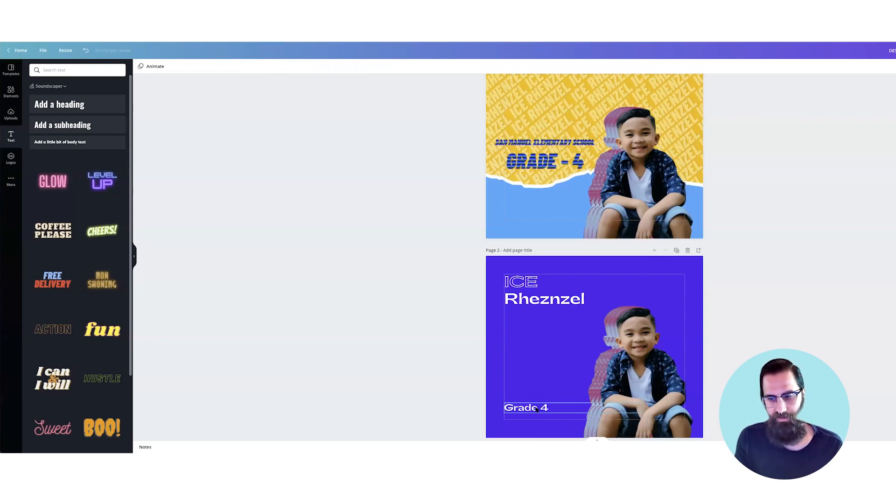
pyautogui.moveTo(536, 409); pyautogui.dragTo(537, 415)
pyautogui.click(396, 364)
# Step: Enlarge the boy cutout on page 2 and shift it slightly left and down so it fills the lower-right area
pyautogui.click(638, 357)
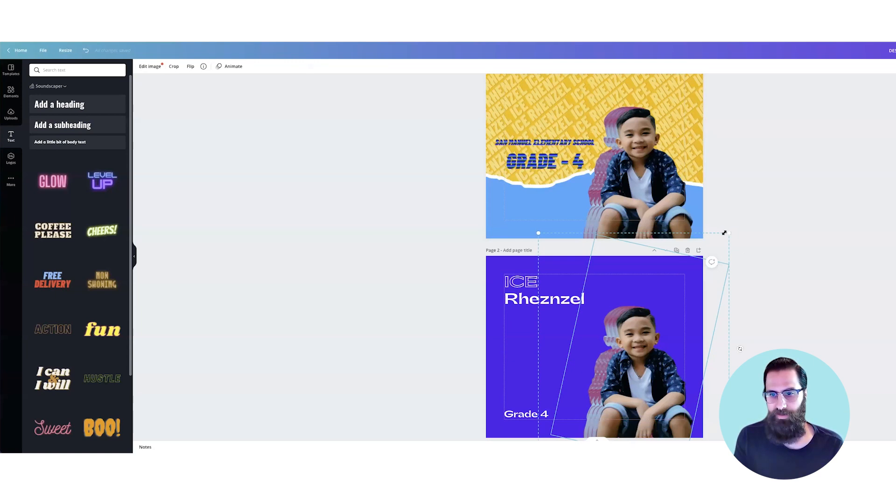
pyautogui.moveTo(729, 231); pyautogui.dragTo(752, 198)
pyautogui.moveTo(662, 327); pyautogui.dragTo(655, 325)
pyautogui.press('Left')
pyautogui.press('Down')
pyautogui.press('Down')
pyautogui.press('Down')
pyautogui.press('Left')
pyautogui.press('Left')
pyautogui.press('Left')
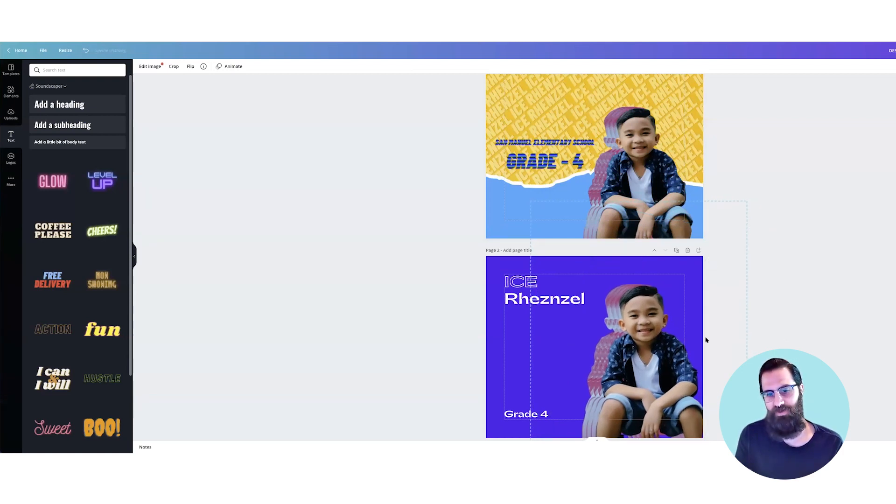
pyautogui.press('Left')
pyautogui.press('Left')
pyautogui.press('Left')
pyautogui.press('Left')
pyautogui.click(730, 366)
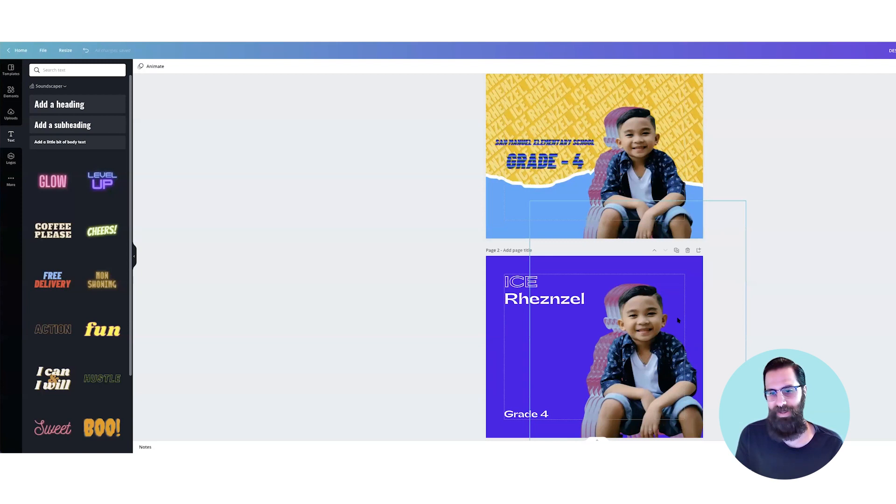
# Step: Duplicate the "Grade 4" line above the original and replace the copy's text with "San Manuel Elementary"
pyautogui.scroll(-1, 578, 240)
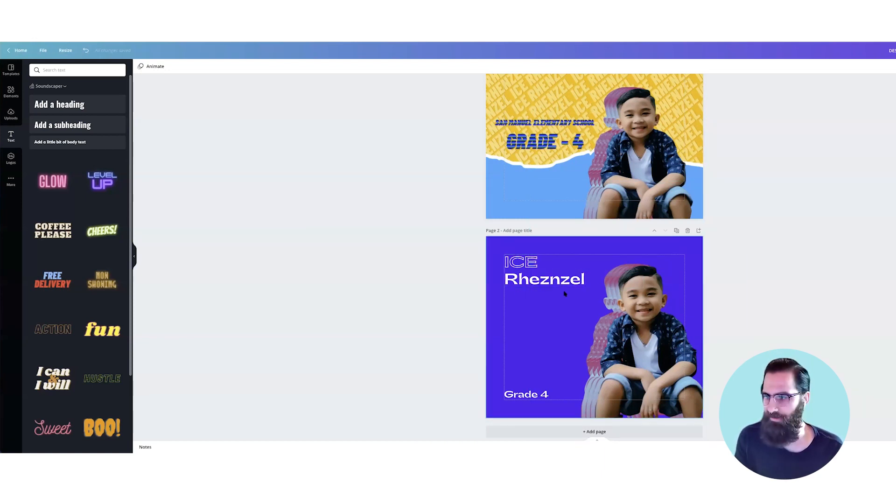
pyautogui.click(526, 394)
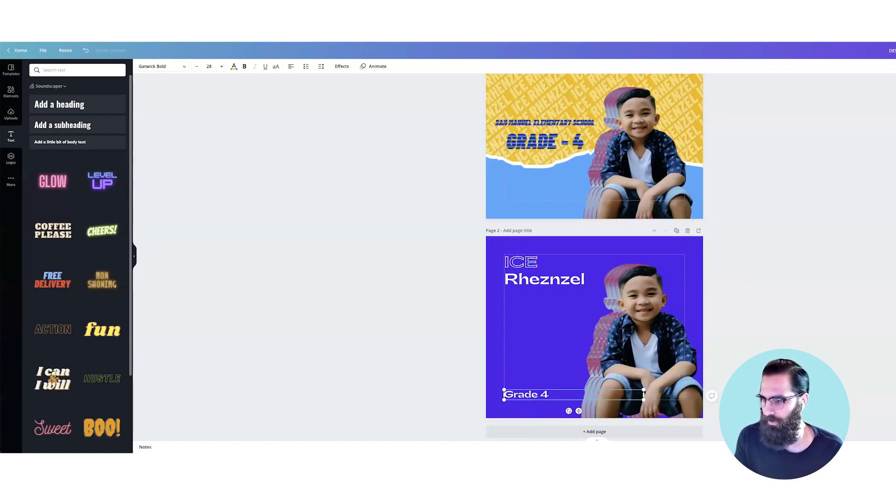
pyautogui.moveTo(525, 394); pyautogui.dragTo(526, 349)
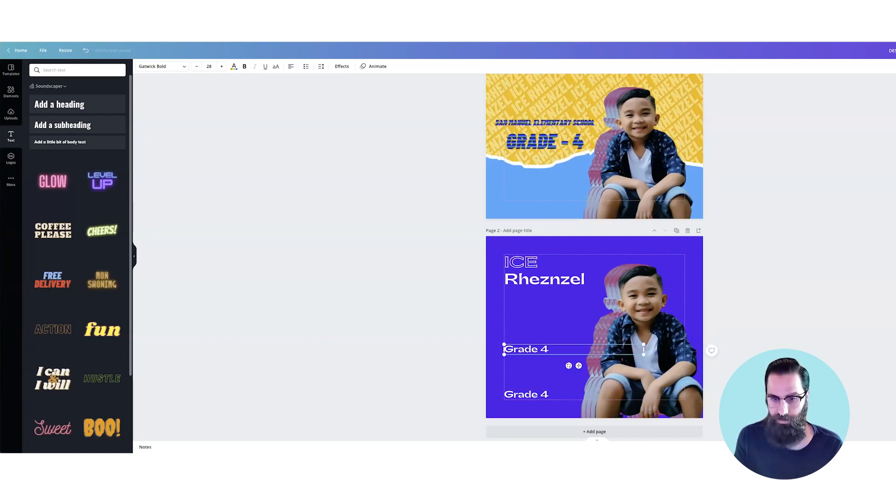
pyautogui.write('San Manuel Elementary')
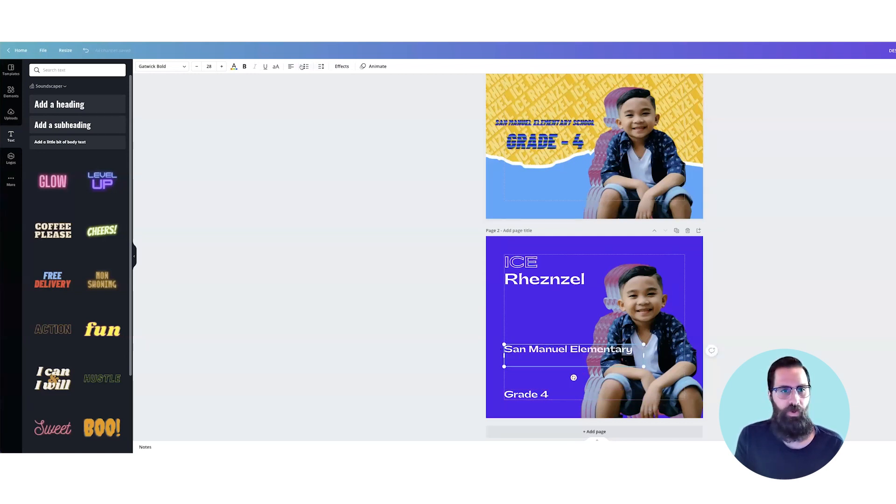
# Step: Shrink the "San Manuel Elementary" line and rotate it to read upward along page 2's left margin
pyautogui.hotkey('ctrl', 'a')
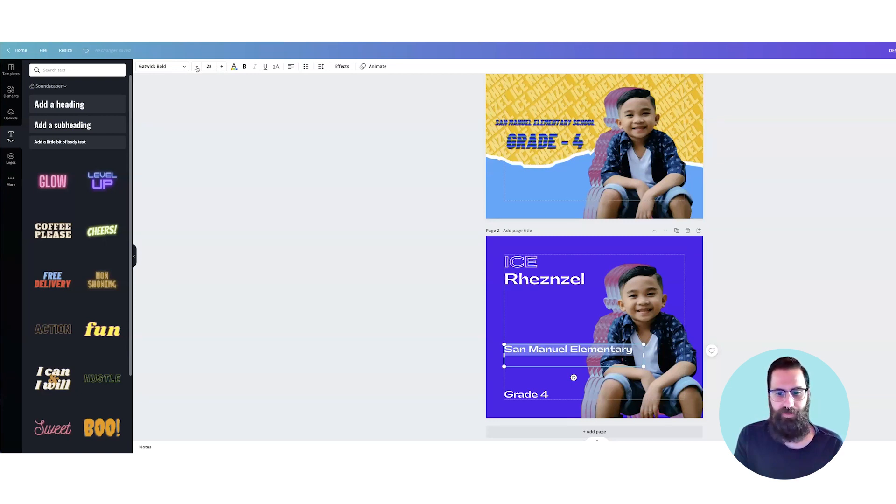
pyautogui.click(197, 69)
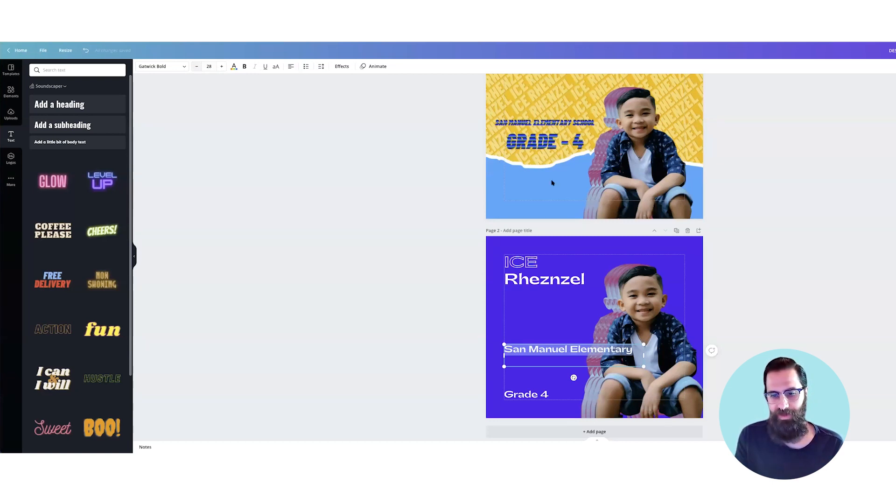
pyautogui.moveTo(644, 363); pyautogui.dragTo(591, 368)
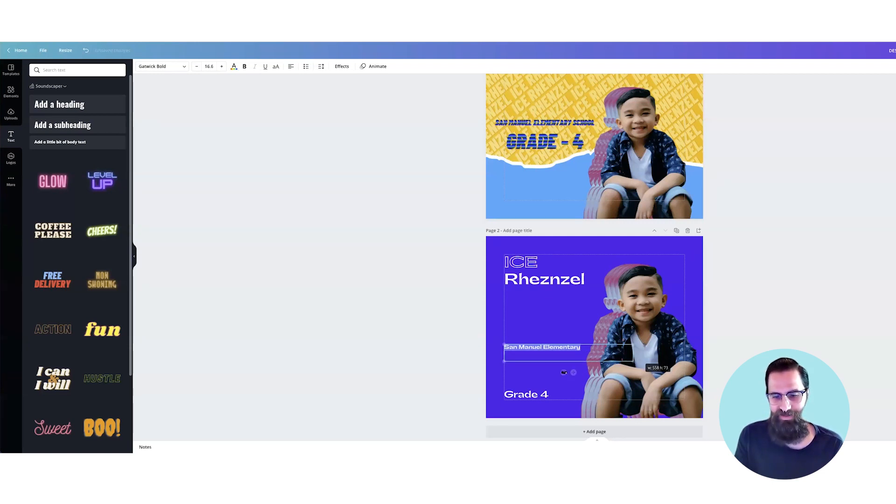
pyautogui.moveTo(563, 372); pyautogui.dragTo(609, 356)
pyautogui.click(566, 378)
pyautogui.moveTo(510, 334); pyautogui.dragTo(510, 334)
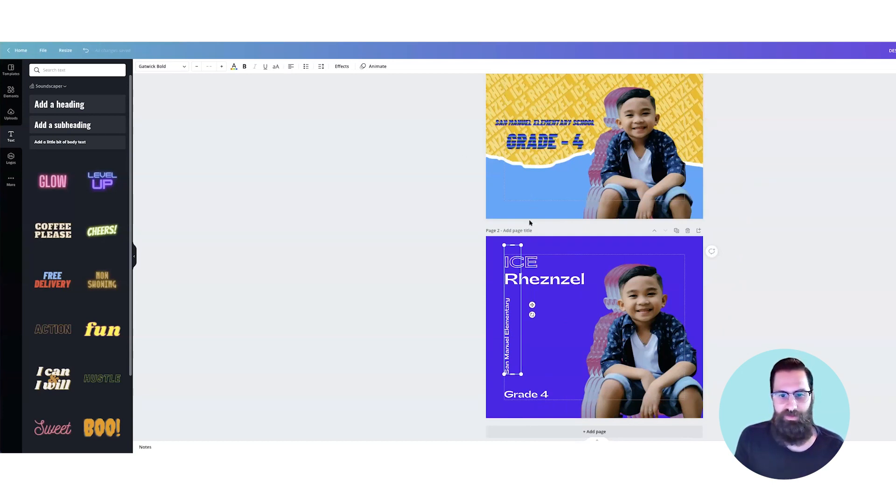
# Step: Centre-align the vertical school text and fit its box between the solid name heading and the "Grade 4" line
pyautogui.hotkey('ctrl', 'shift', 'c')
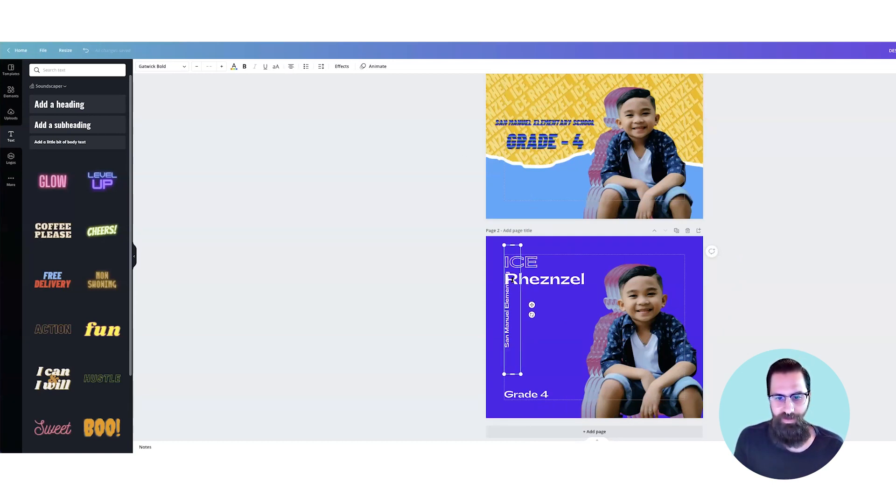
pyautogui.moveTo(513, 245); pyautogui.dragTo(512, 284)
pyautogui.moveTo(511, 389); pyautogui.dragTo(512, 389)
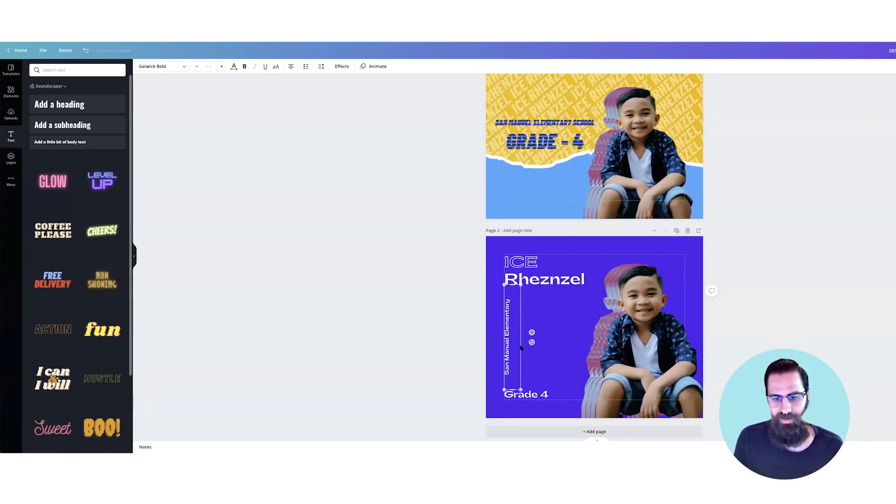
pyautogui.click(468, 341)
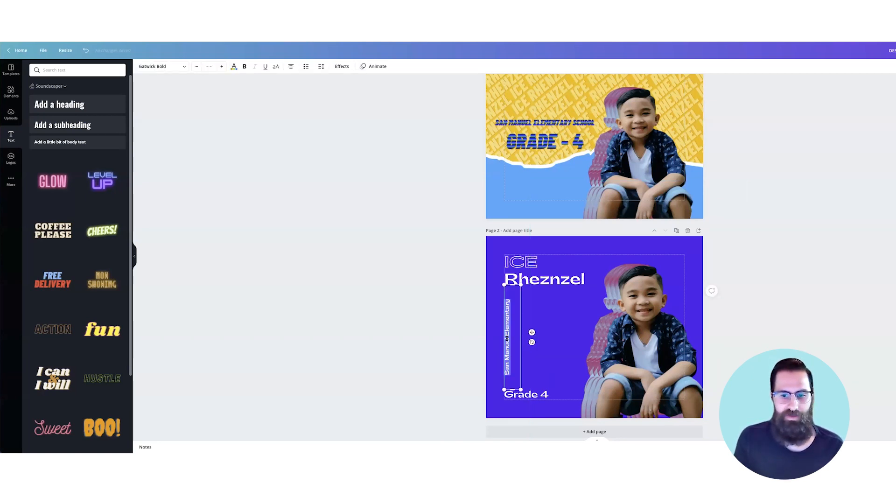
# Step: Set the vertical school text's font size to 15 and reduce it by one further step
pyautogui.click(209, 66)
pyautogui.write('15')
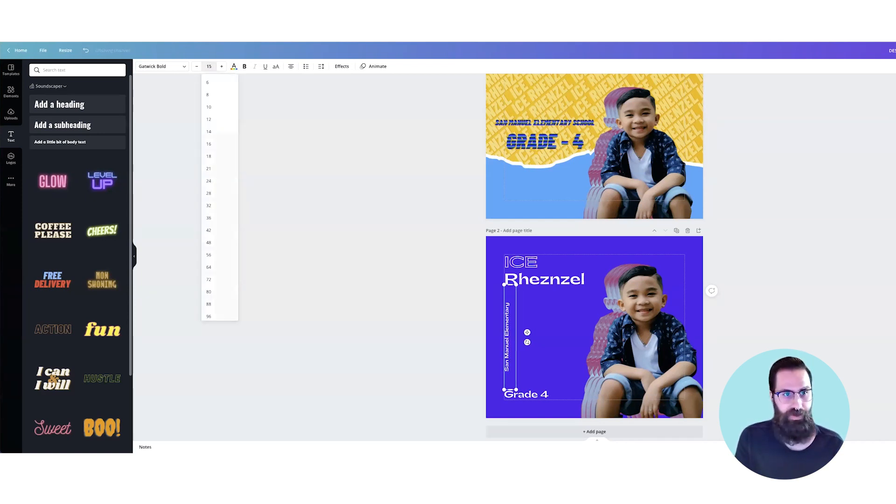
pyautogui.click(196, 67)
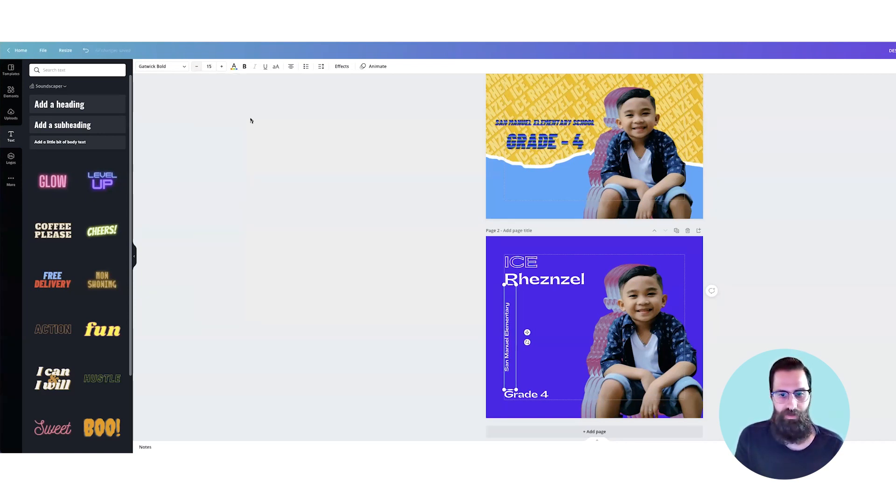
pyautogui.click(394, 208)
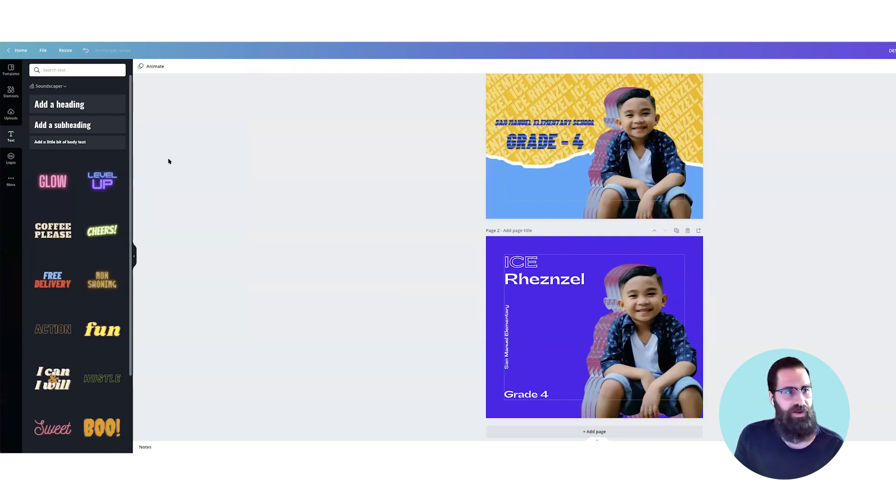
# Step: Add a plain straight line from Lines & Shapes to page 2 and rotate it upright
pyautogui.click(10, 92)
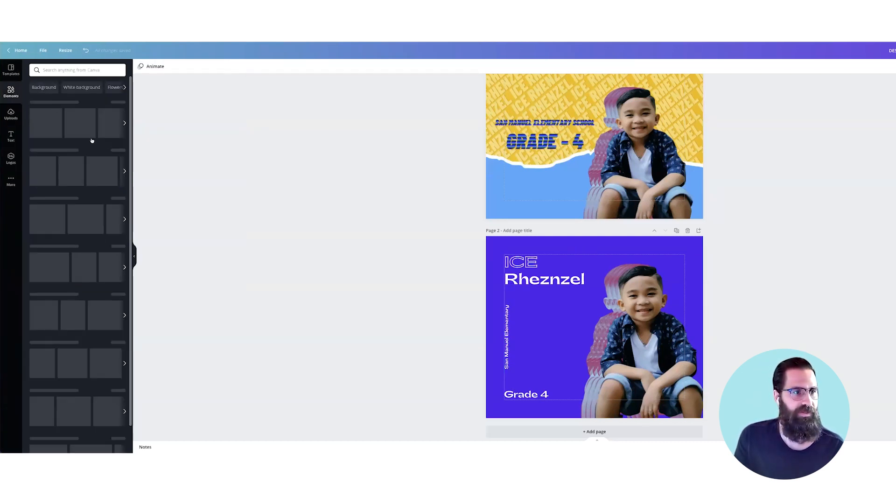
pyautogui.moveTo(77, 160); pyautogui.dragTo(714, 318)
pyautogui.moveTo(542, 313); pyautogui.dragTo(631, 332)
pyautogui.moveTo(712, 317); pyautogui.dragTo(678, 340)
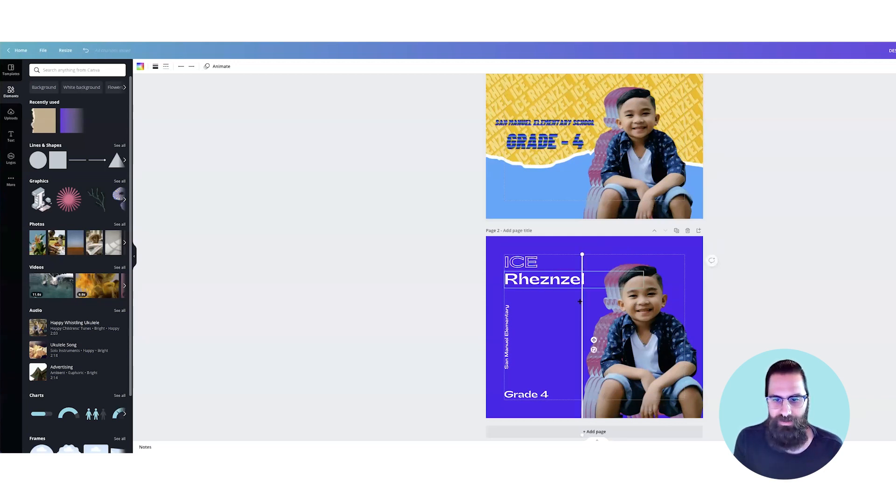
# Step: Place the upright white line just right of the vertical school text and shorten it to the text's length
pyautogui.moveTo(582, 254); pyautogui.dragTo(582, 325)
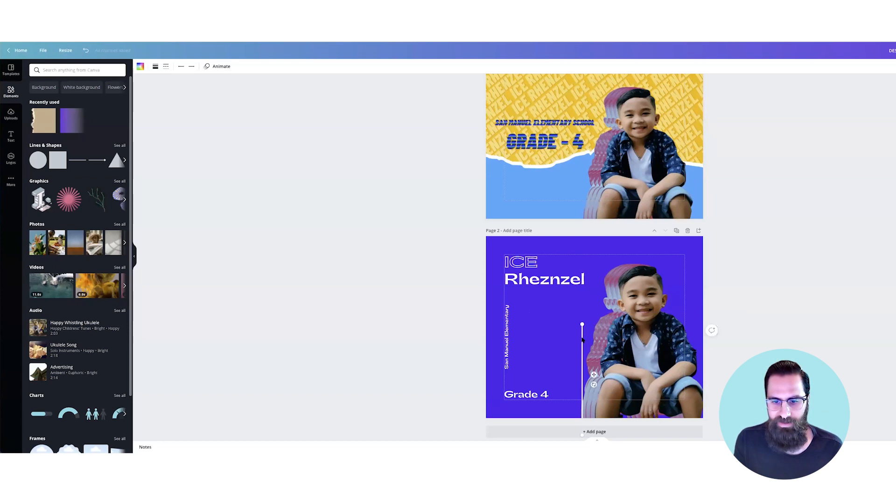
pyautogui.moveTo(514, 319); pyautogui.dragTo(513, 319)
pyautogui.moveTo(510, 413); pyautogui.dragTo(512, 369)
pyautogui.press('super+plus')
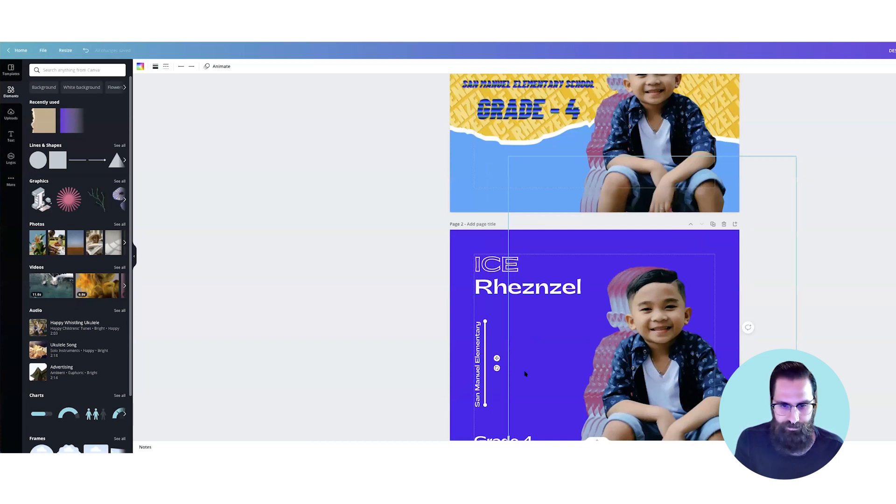
pyautogui.press('super+plus')
pyautogui.scroll(-1, 525, 372)
pyautogui.moveTo(457, 392); pyautogui.dragTo(457, 395)
# Step: Fine-tune the white line's upper end so it lines up with the top of the vertical school text
pyautogui.scroll(5, 472, 368)
pyautogui.click(458, 366)
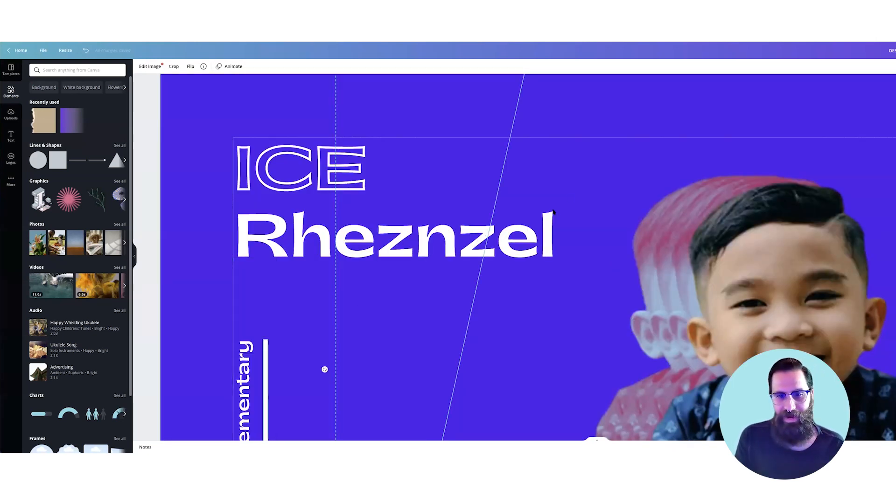
pyautogui.scroll(-1, 459, 213)
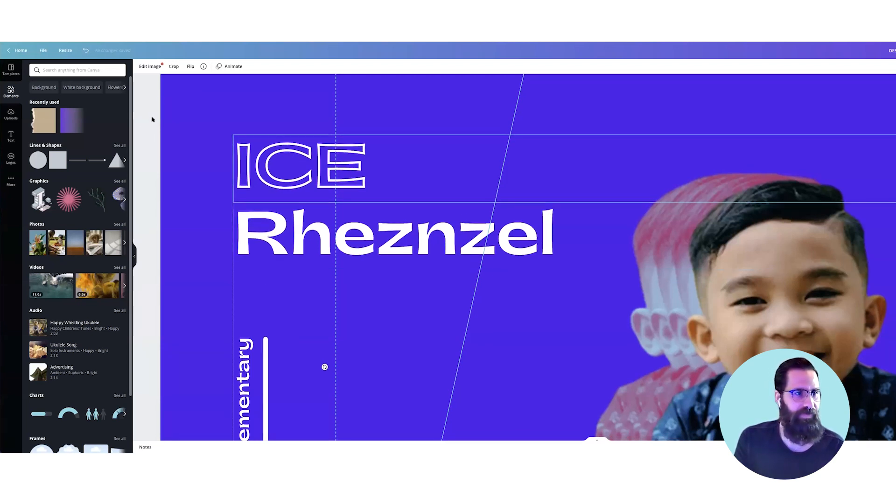
pyautogui.scroll(-3, 159, 67)
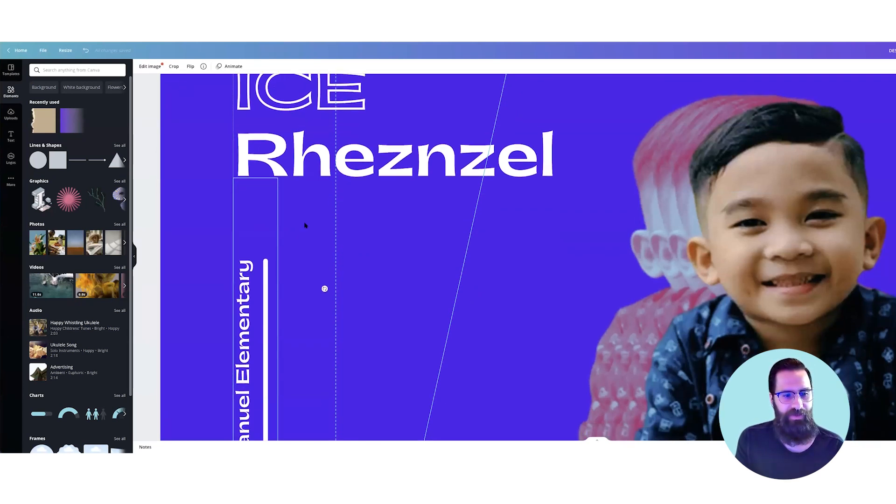
pyautogui.click(264, 271)
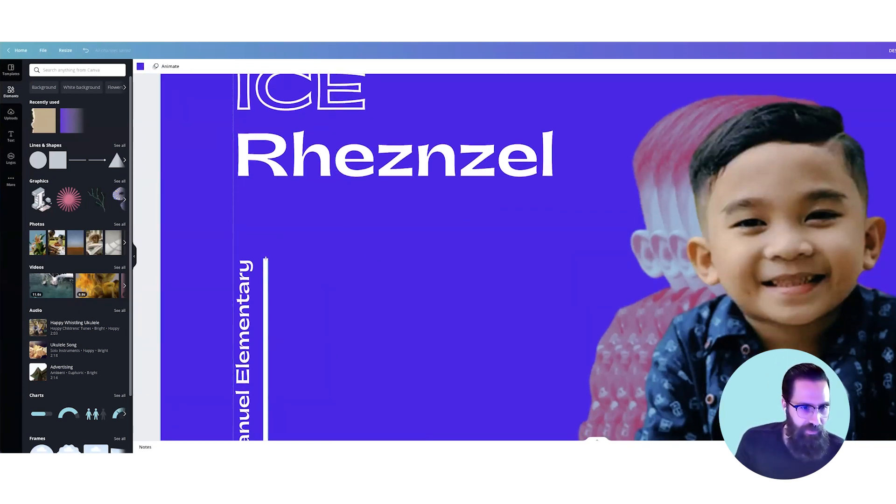
pyautogui.click(265, 260)
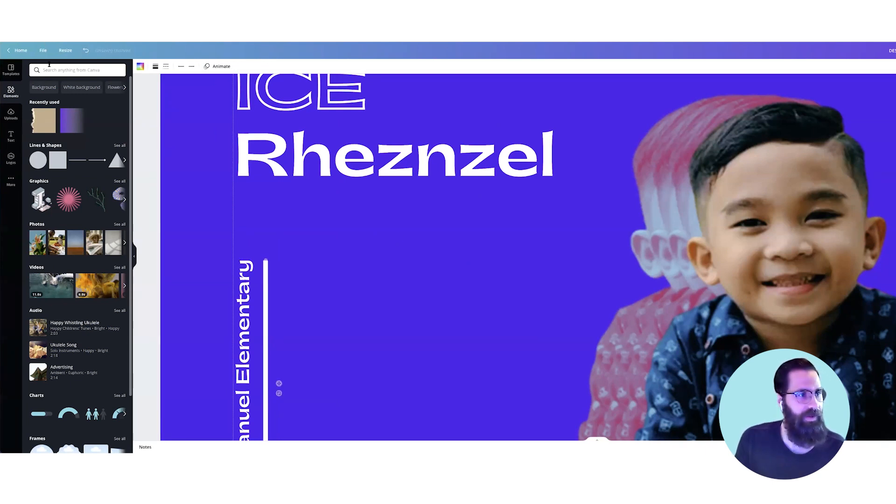
# Step: Show the rulers and place horizontal guides at the upper and lower ends of the vertical school text
pyautogui.click(43, 50)
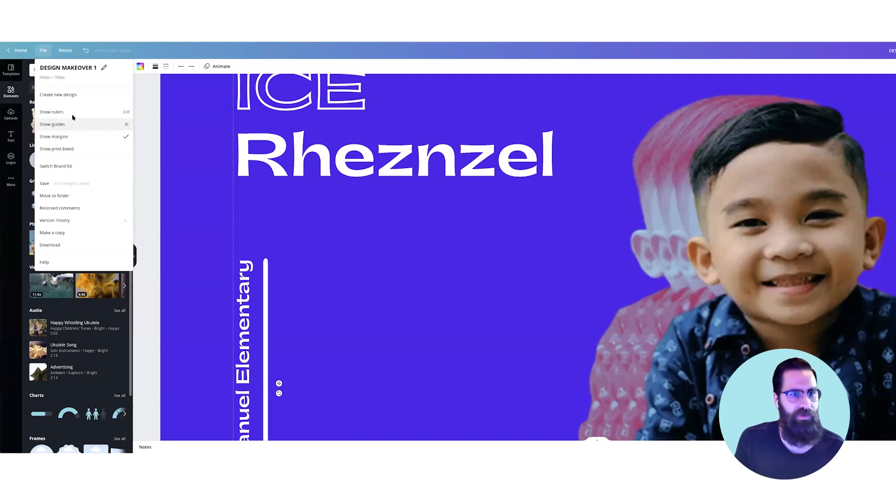
pyautogui.hotkey('shift', 'r')
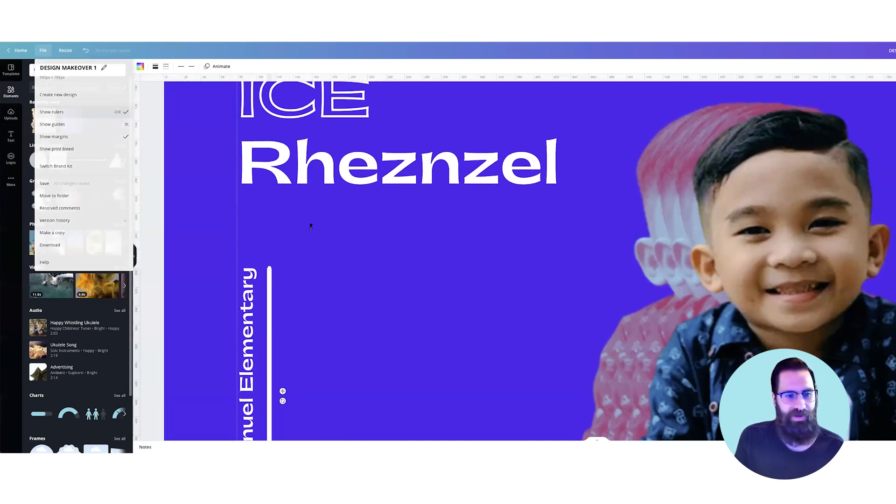
pyautogui.moveTo(310, 267); pyautogui.dragTo(310, 268)
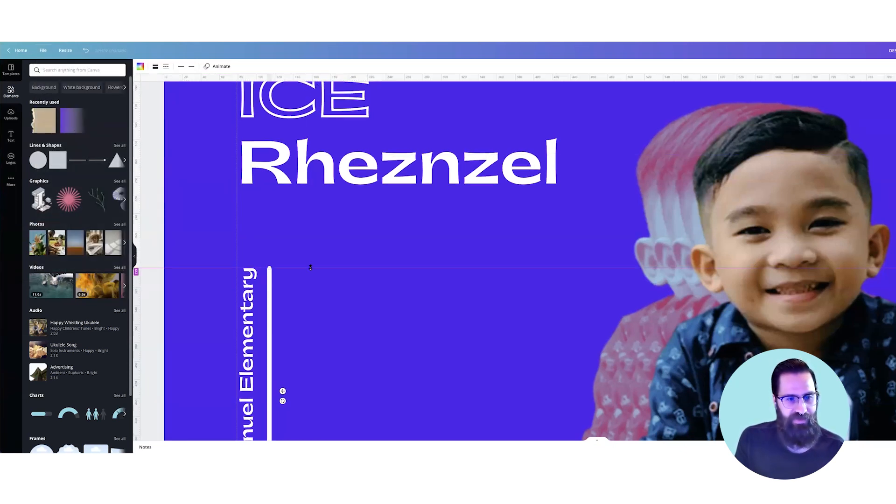
pyautogui.scroll(-4, 311, 262)
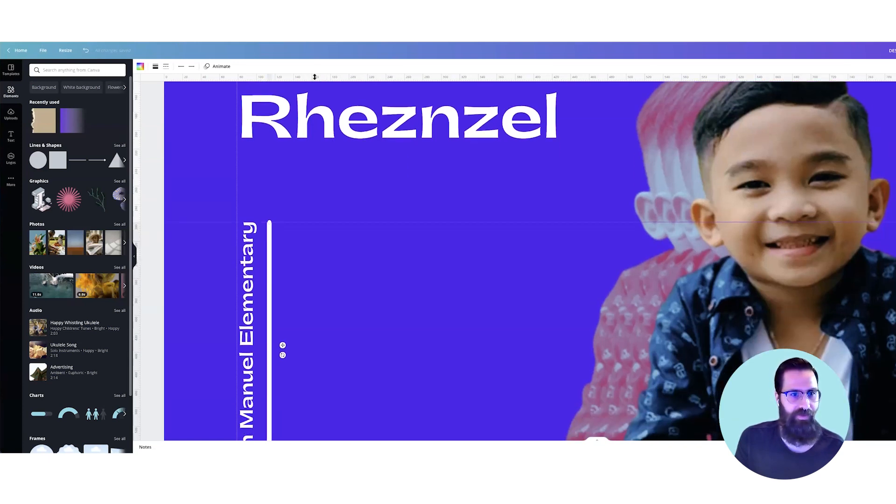
pyautogui.scroll(-3, 317, 363)
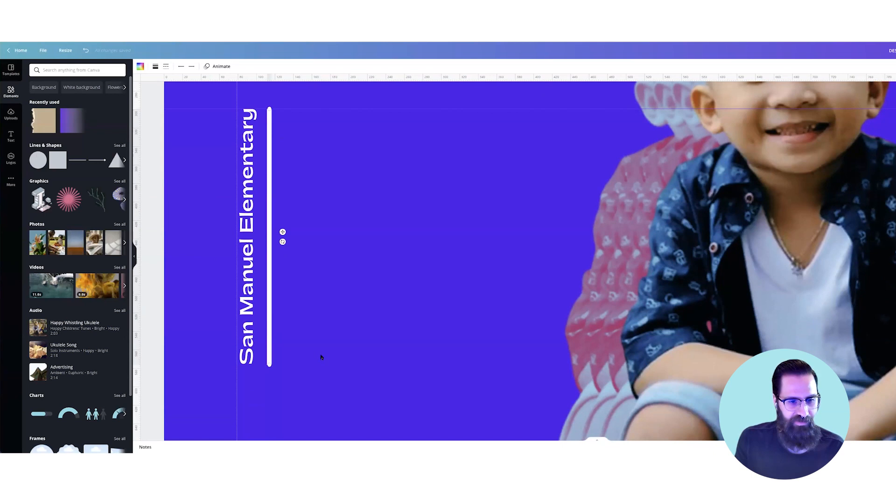
pyautogui.click(321, 302)
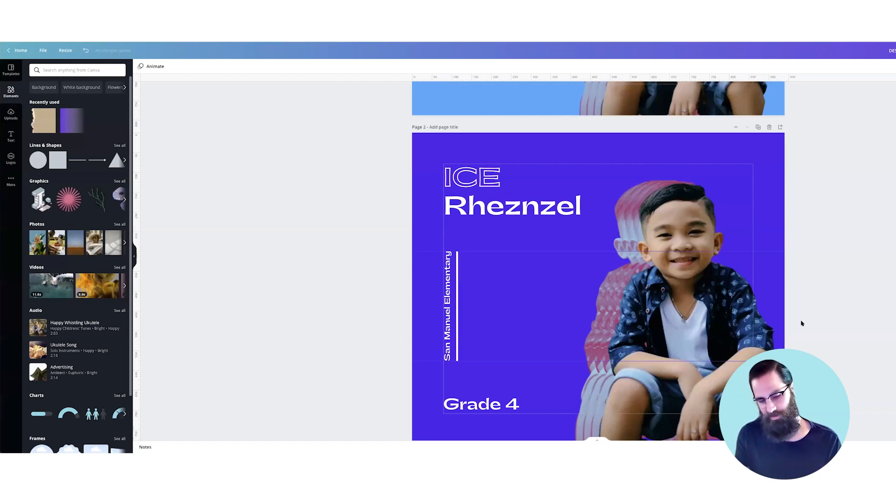
# Step: Review page 2's overall layout against the original design on page 1 at several zoom levels
pyautogui.press('super+minus')
pyautogui.press('super+minus')
pyautogui.press('super+minus')
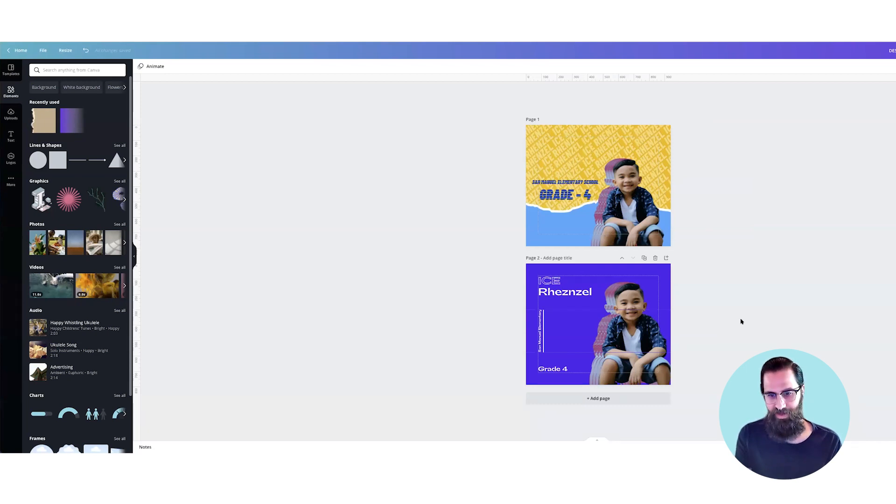
pyautogui.press('super+equal')
pyautogui.scroll(-1, 741, 321)
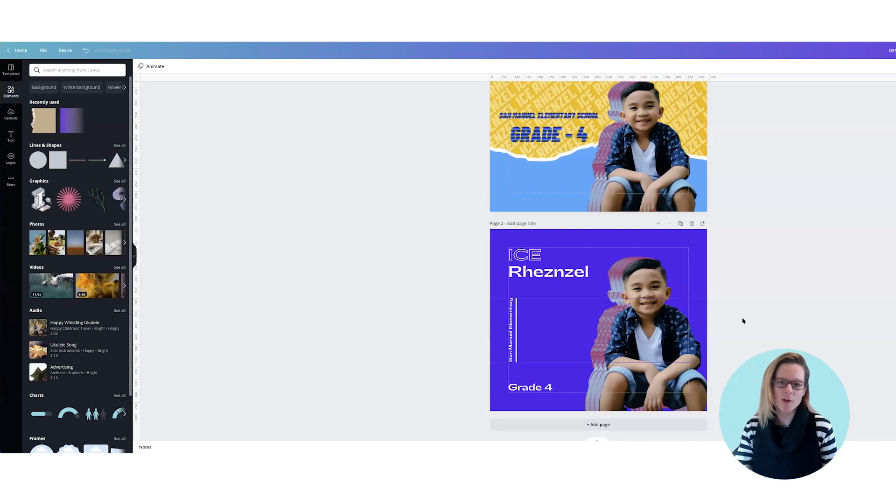
pyautogui.scroll(1, 744, 321)
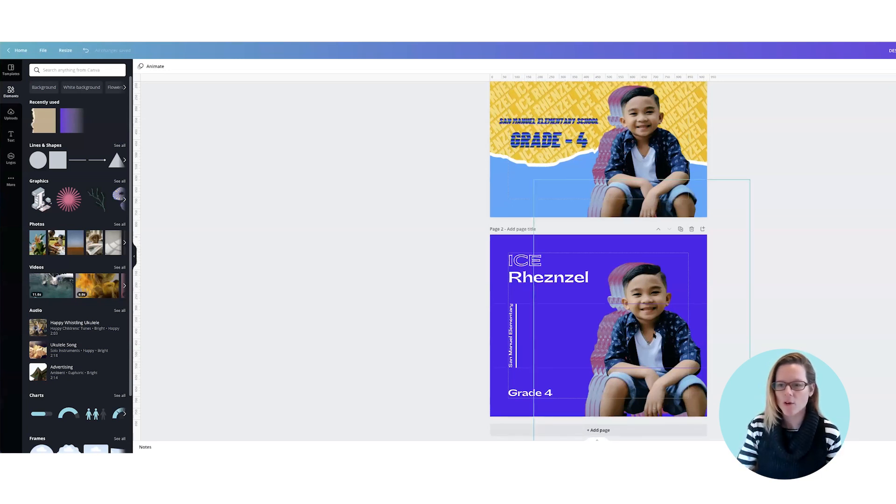
pyautogui.click(746, 310)
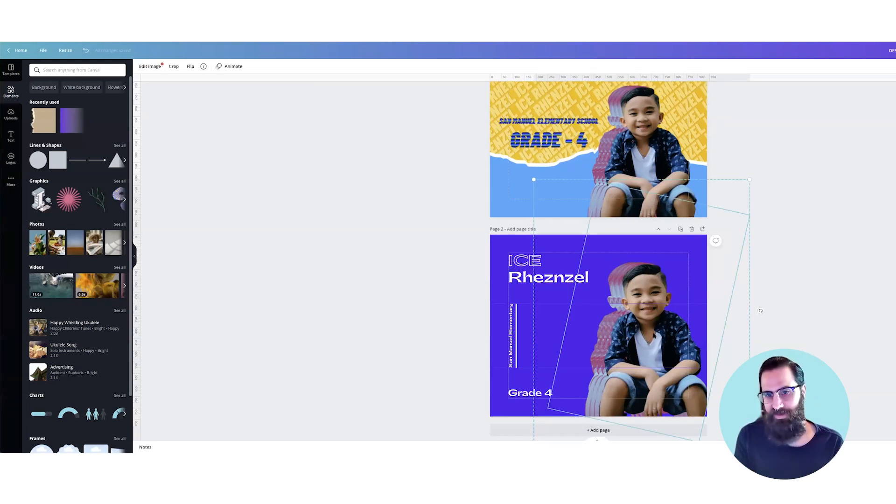
pyautogui.scroll(2, 822, 308)
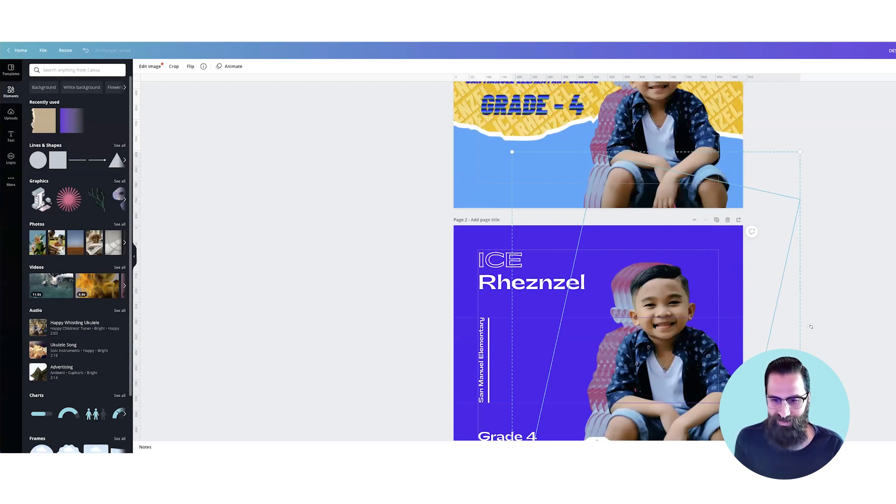
pyautogui.scroll(-2, 811, 326)
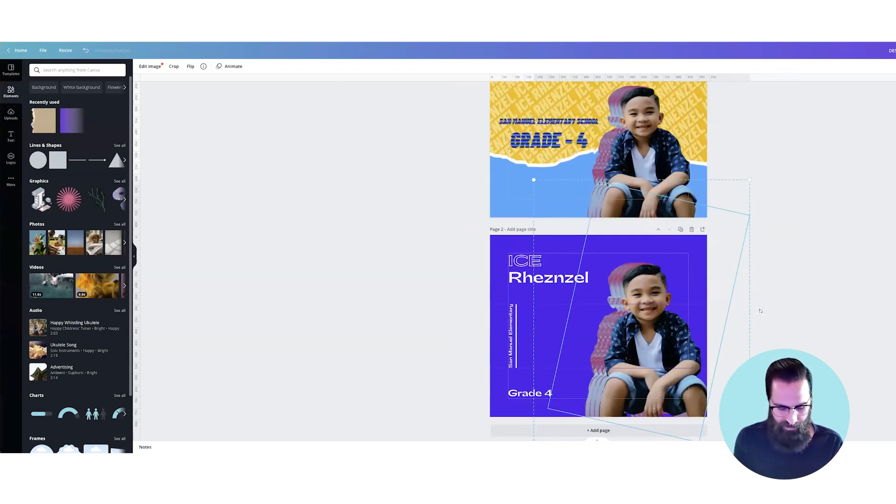
pyautogui.scroll(2, 676, 322)
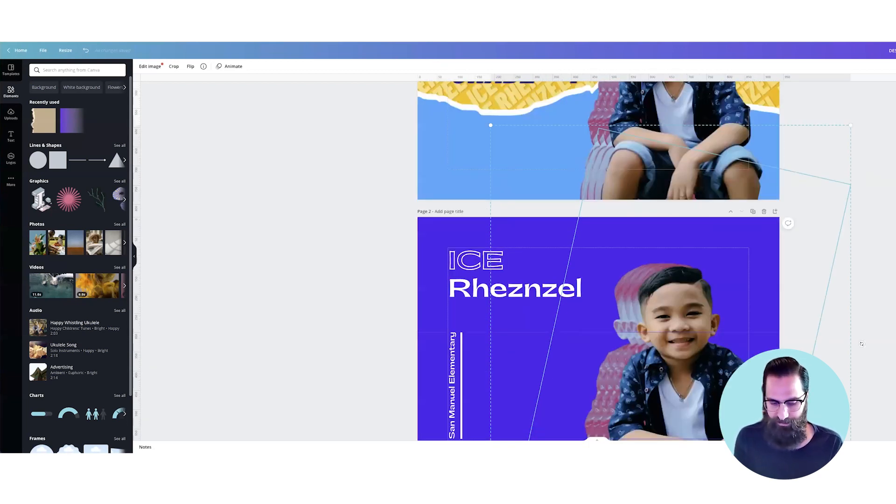
pyautogui.click(861, 344)
pyautogui.scroll(-2, 861, 344)
pyautogui.scroll(-2, 598, 251)
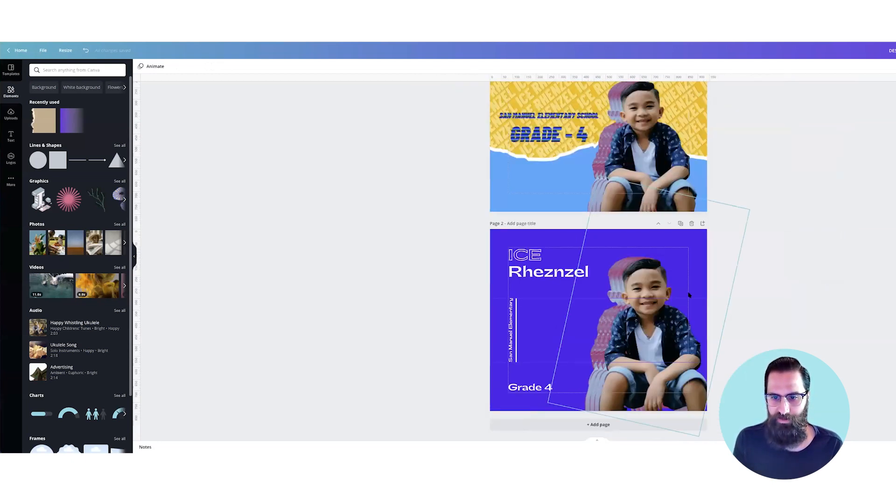
# Step: Undo a trial shift of the front boy cutout and duplicate page 2 as a new page
pyautogui.moveTo(664, 288); pyautogui.dragTo(683, 294)
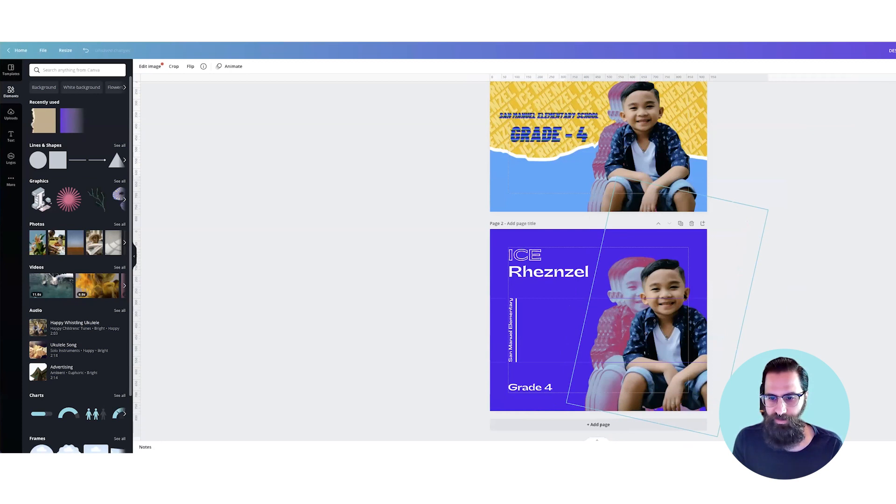
pyautogui.hotkey('ctrl', 'z')
pyautogui.scroll(2, 693, 307)
pyautogui.click(680, 294)
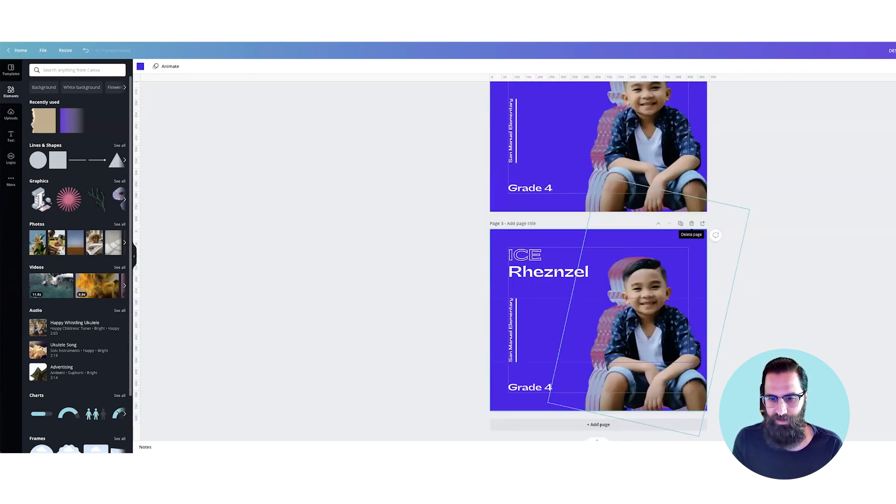
# Step: Move page 3's front boy cutout aside, clear the pink copies behind it, and place a second full-colour cutout beside it
pyautogui.click(646, 321)
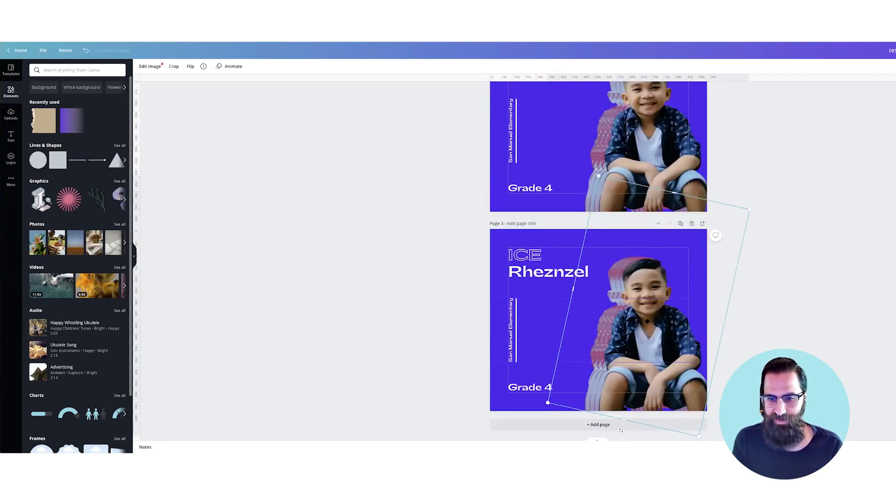
pyautogui.moveTo(608, 321); pyautogui.dragTo(641, 297)
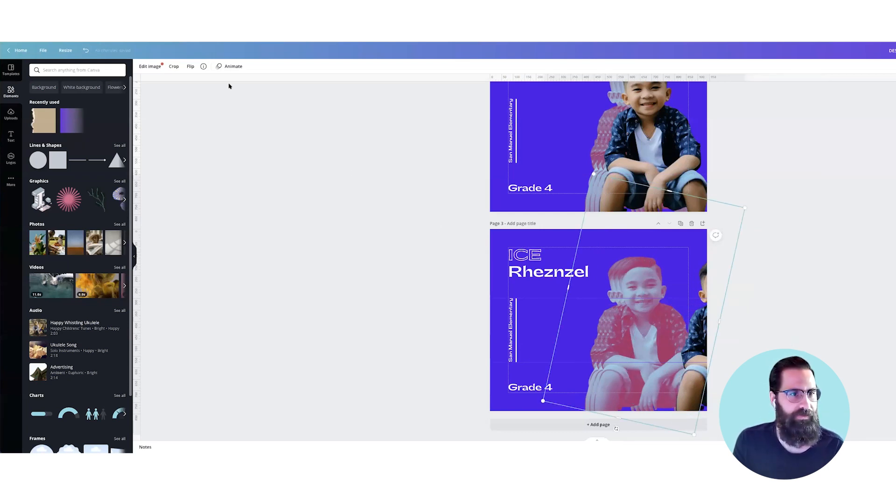
pyautogui.click(150, 66)
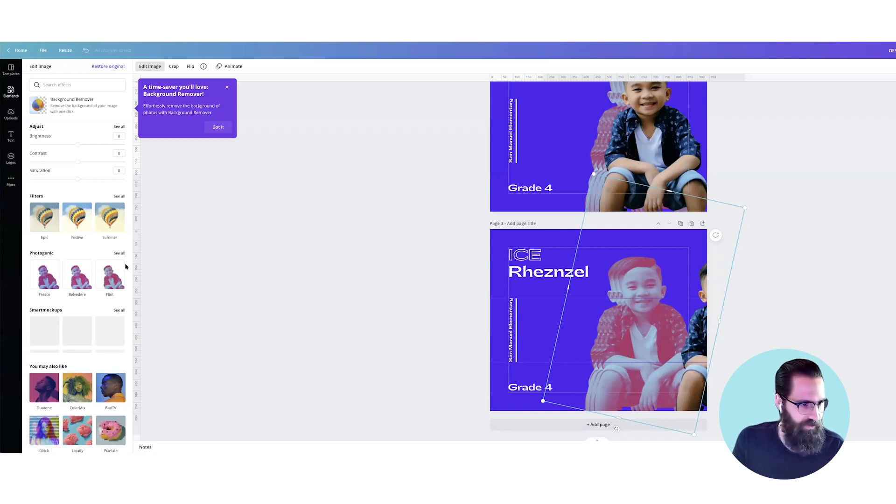
pyautogui.scroll(-2, 125, 266)
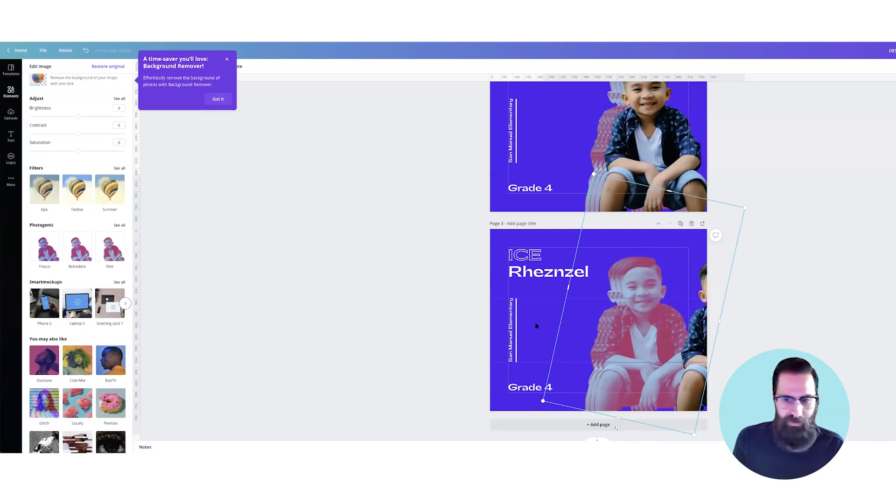
pyautogui.click(770, 291)
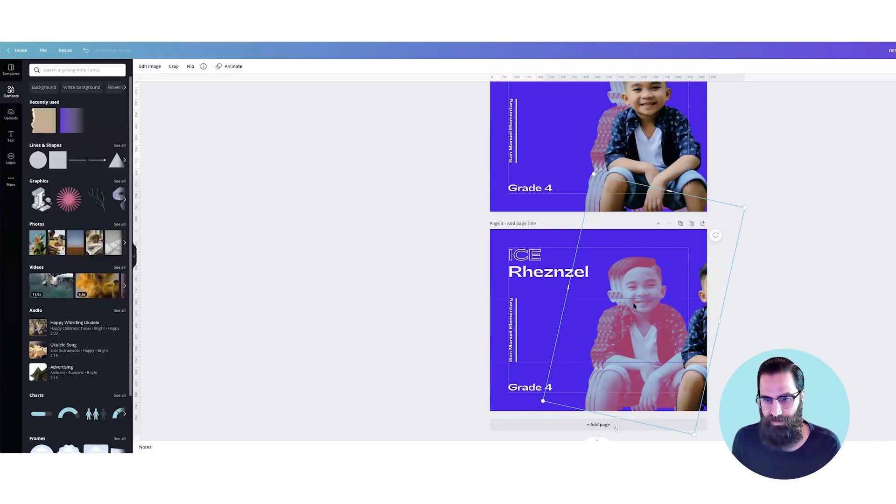
pyautogui.click(634, 306)
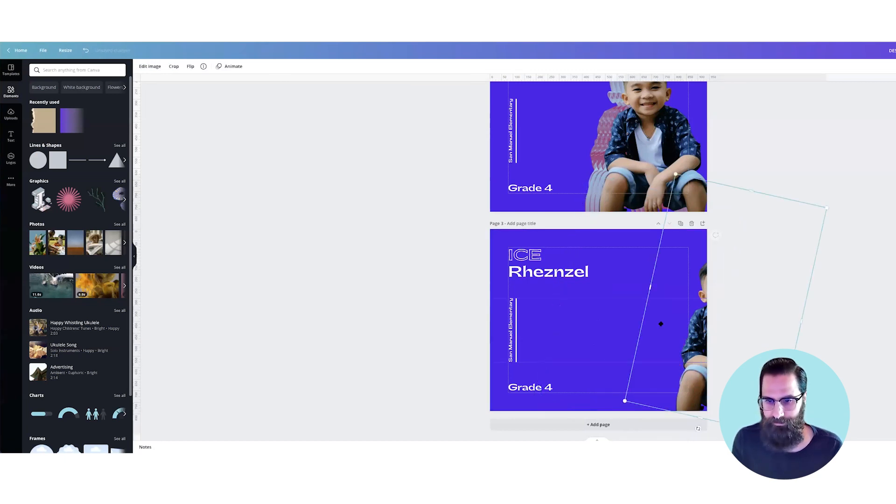
pyautogui.moveTo(592, 320); pyautogui.dragTo(509, 315)
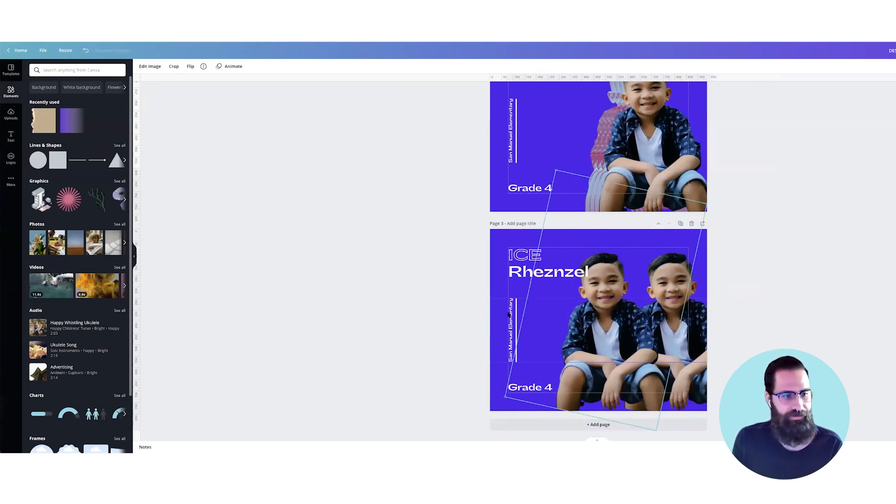
# Step: Try the Mystic and Myrtle duotones on page 3's front boy cutout, settling on the Peppermint duotone
pyautogui.click(157, 68)
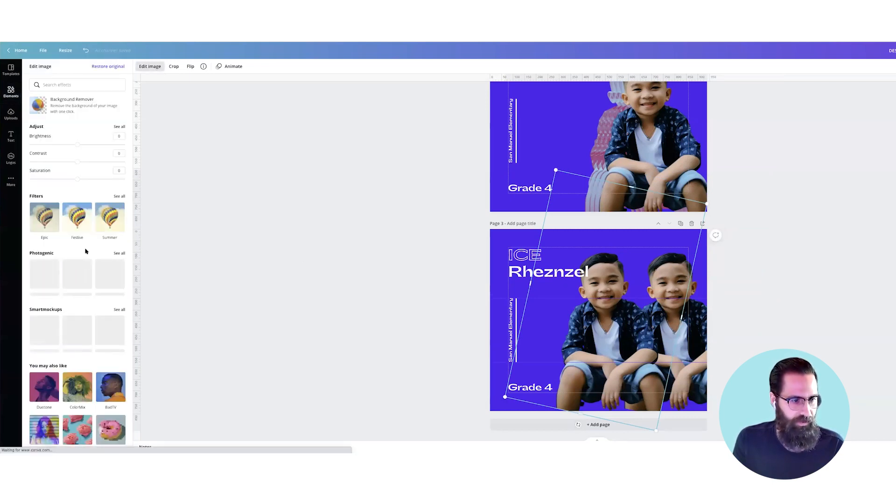
pyautogui.scroll(-1, 86, 251)
pyautogui.scroll(-2, 86, 251)
pyautogui.click(48, 298)
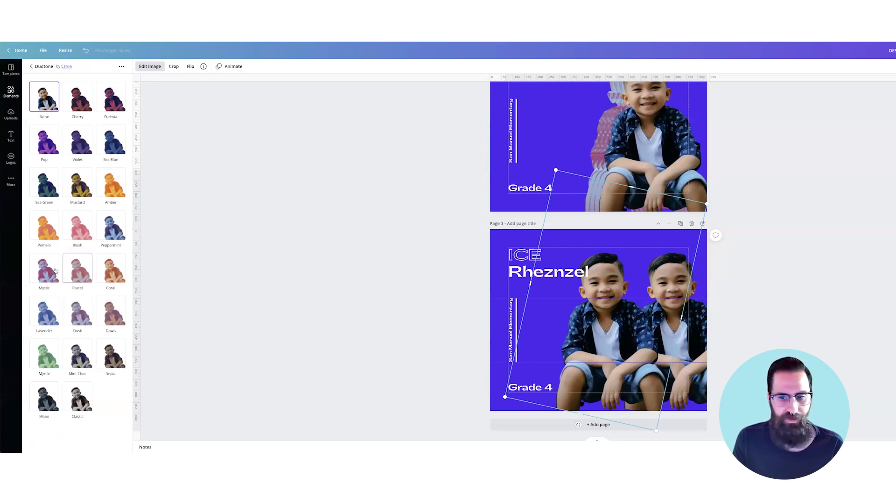
pyautogui.click(52, 271)
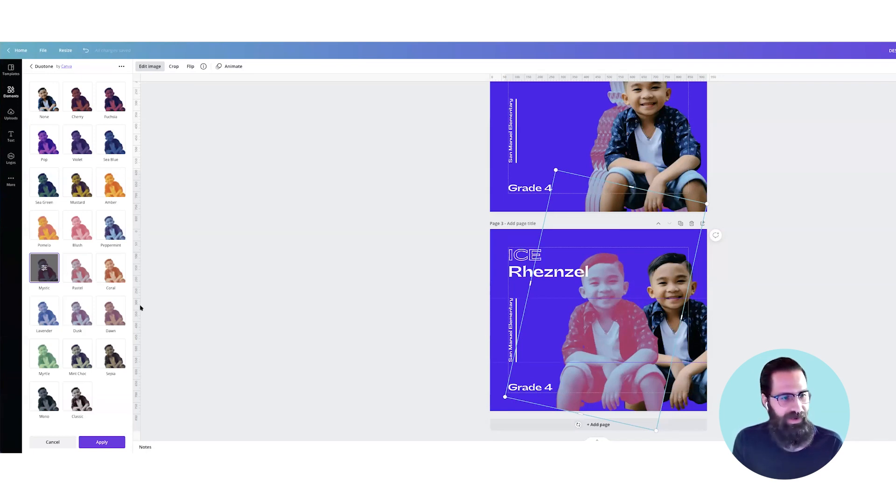
pyautogui.click(45, 353)
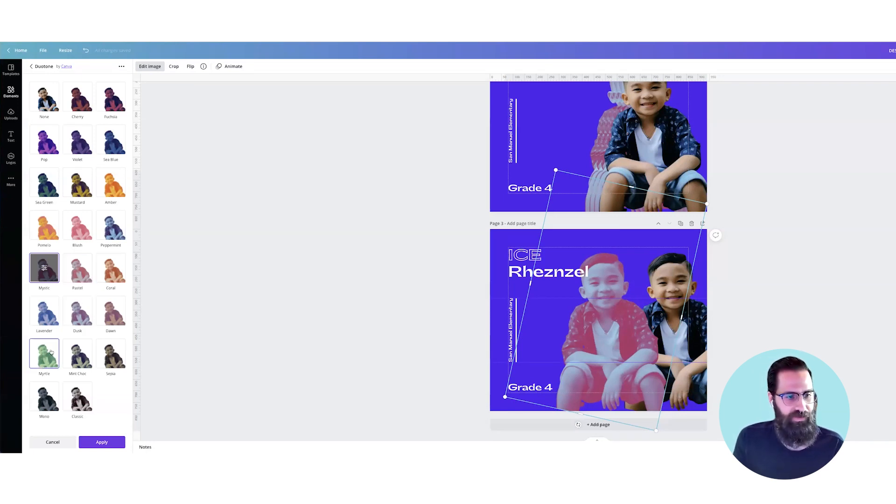
pyautogui.click(110, 226)
pyautogui.click(437, 307)
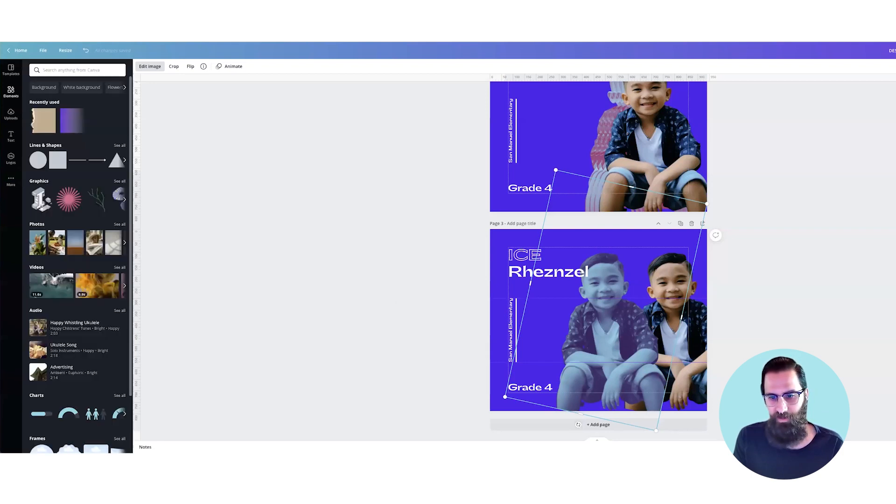
# Step: Leave only the Peppermint-toned boy on page 3, then enlarge it and position it beside the headings
pyautogui.moveTo(639, 349); pyautogui.dragTo(659, 352)
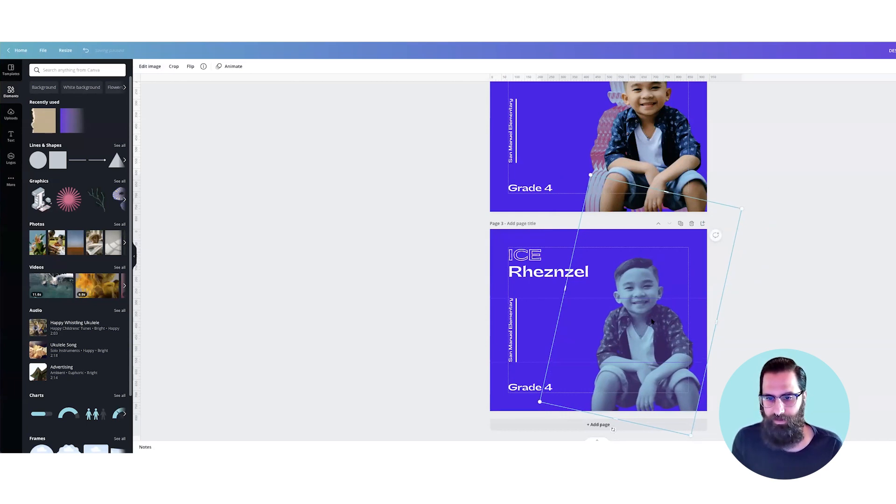
pyautogui.moveTo(741, 209); pyautogui.dragTo(768, 184)
pyautogui.moveTo(639, 320); pyautogui.dragTo(627, 321)
# Step: Change page 3's background to the light green default colour
pyautogui.click(148, 97)
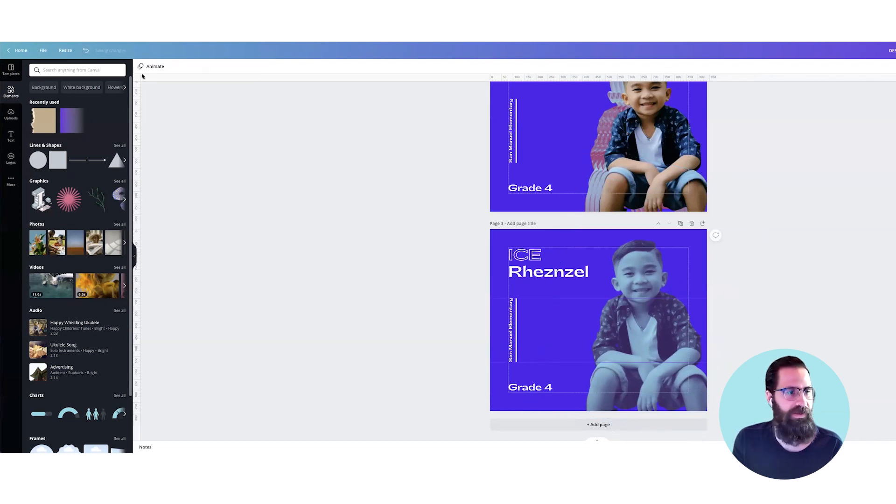
pyautogui.click(140, 66)
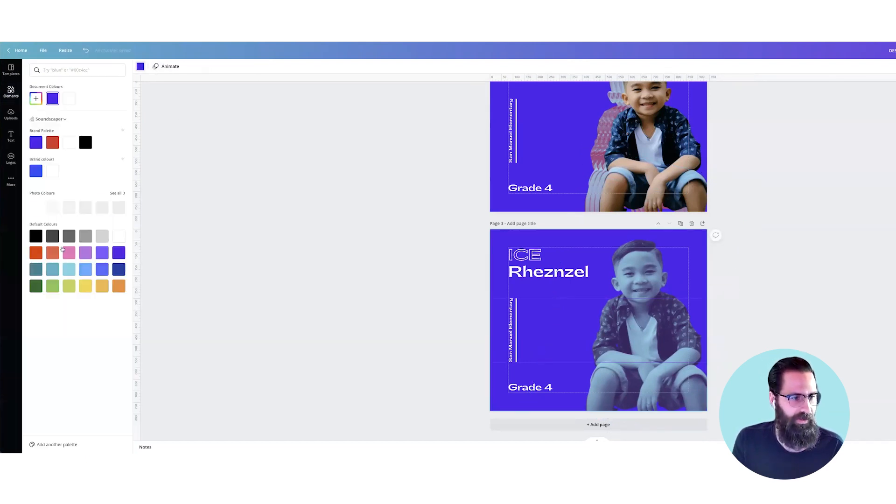
pyautogui.click(54, 284)
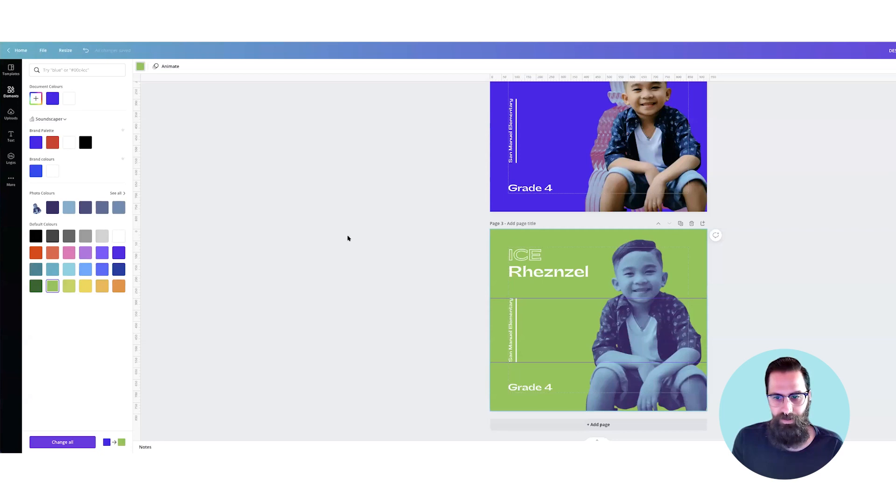
# Step: Recolour page 3's solid name heading and the outlined heading above it with the brand palette's blue-violet
pyautogui.click(571, 276)
pyautogui.doubleClick(571, 277)
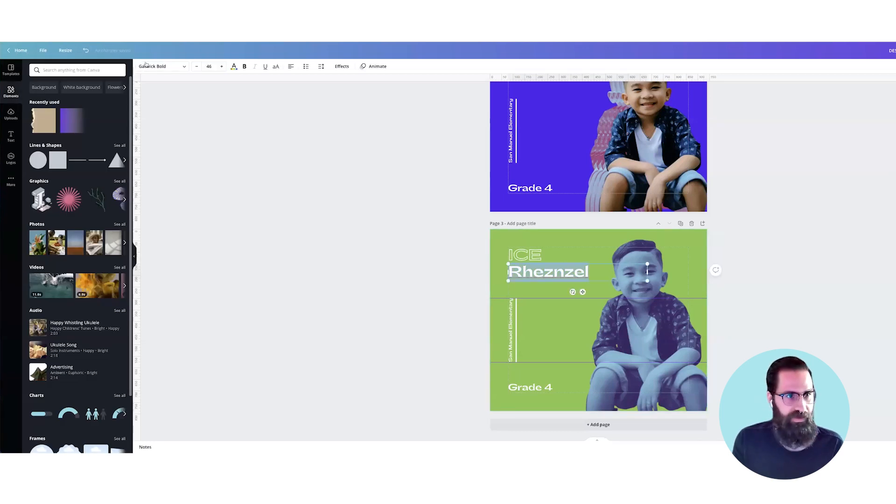
pyautogui.click(234, 67)
pyautogui.click(37, 143)
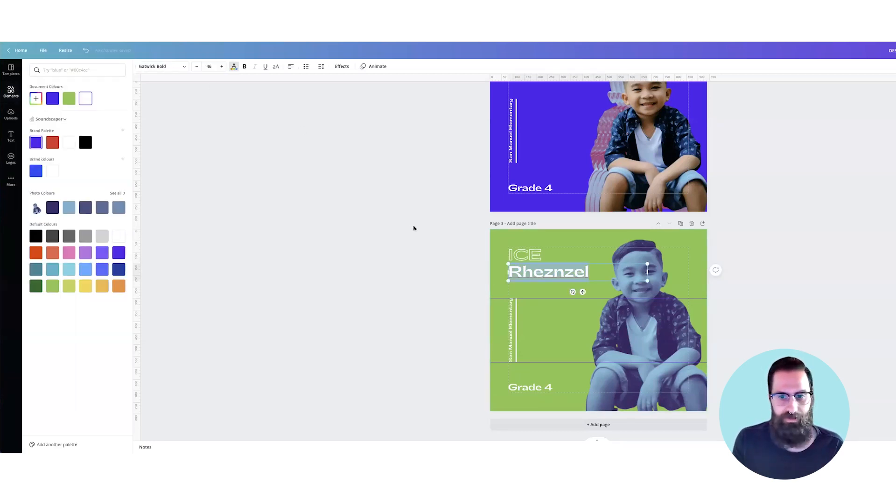
pyautogui.click(526, 255)
pyautogui.doubleClick(526, 256)
pyautogui.click(234, 66)
pyautogui.click(36, 143)
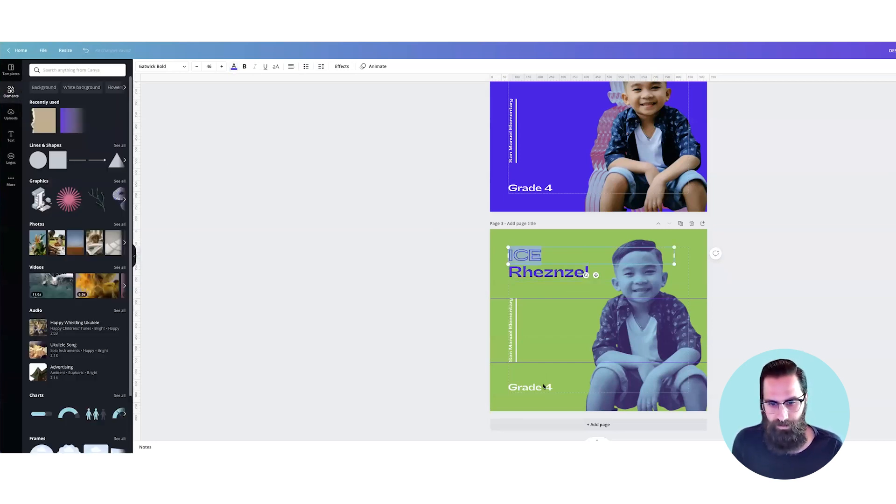
# Step: Recolour page 3's "Grade 4" text, vertical school text and the line beside it with the brand palette's blue-violet
pyautogui.click(543, 386)
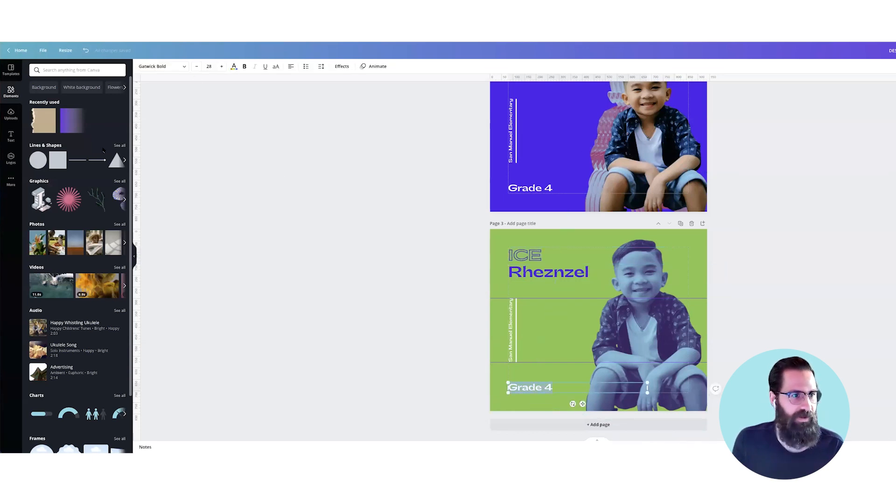
pyautogui.click(36, 143)
pyautogui.click(510, 345)
pyautogui.click(234, 66)
pyautogui.click(36, 143)
pyautogui.click(528, 329)
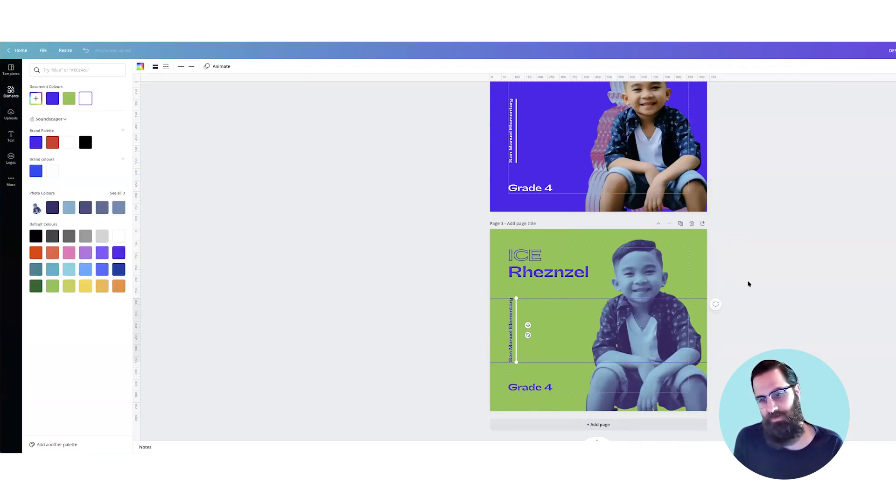
pyautogui.click(807, 290)
# Step: Compare the green page 3 design with the layered blue-violet design on page 2
pyautogui.scroll(1, 807, 291)
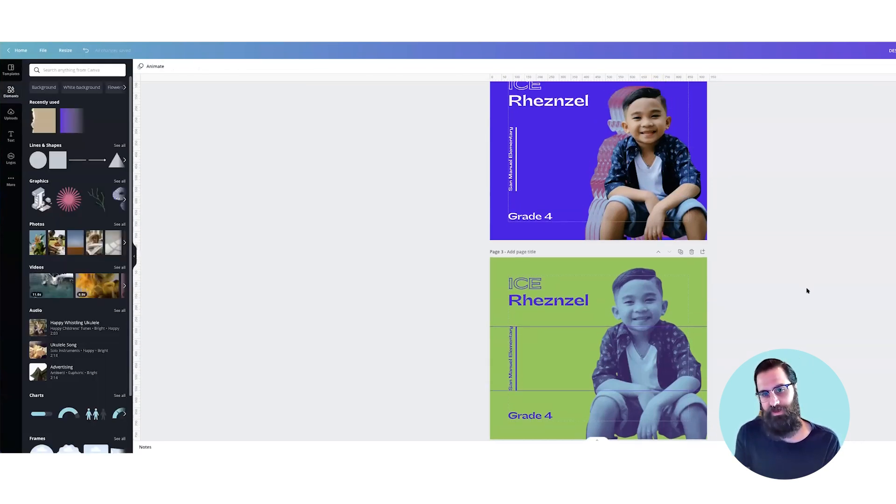
pyautogui.scroll(1, 806, 290)
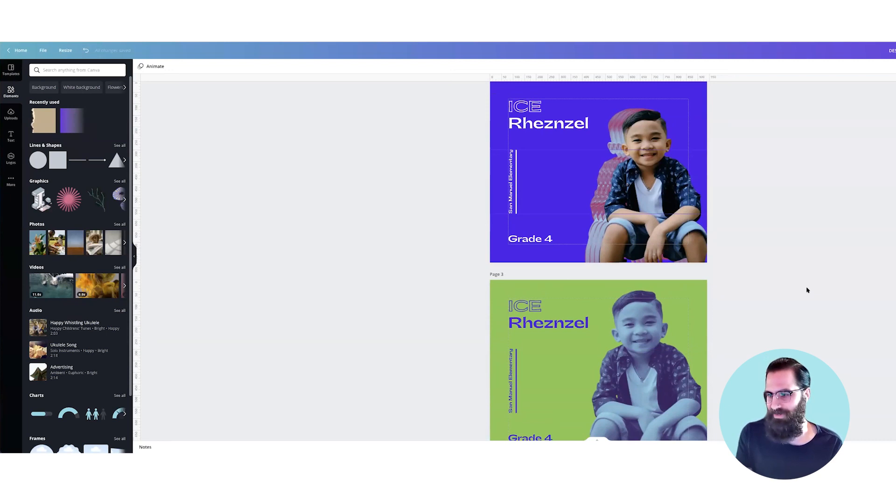
pyautogui.scroll(-2, 807, 290)
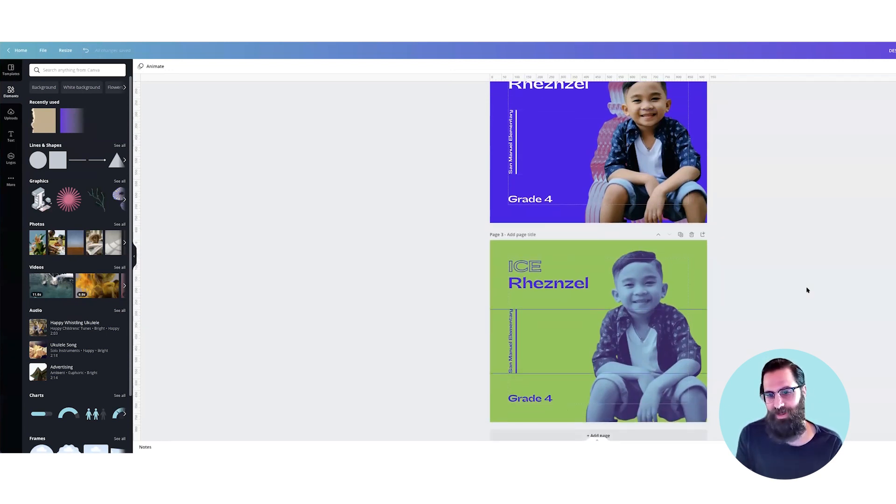
pyautogui.scroll(-1, 807, 291)
pyautogui.scroll(1, 807, 291)
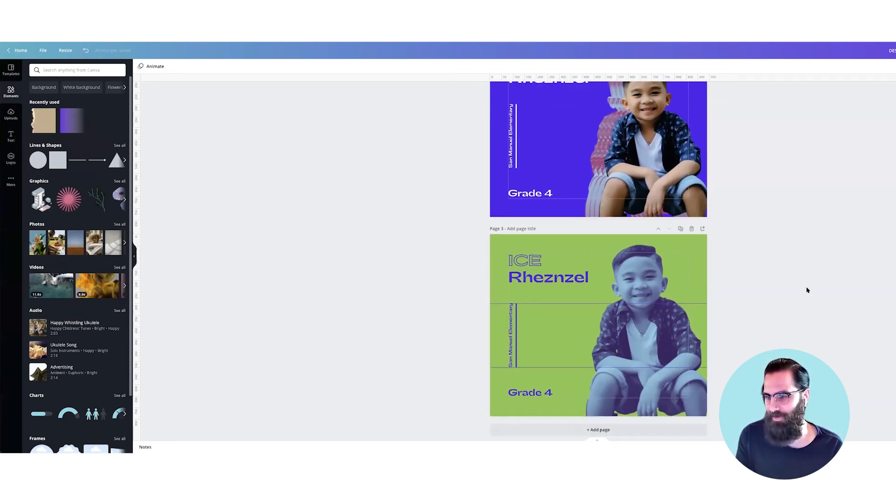
pyautogui.scroll(-1, 807, 290)
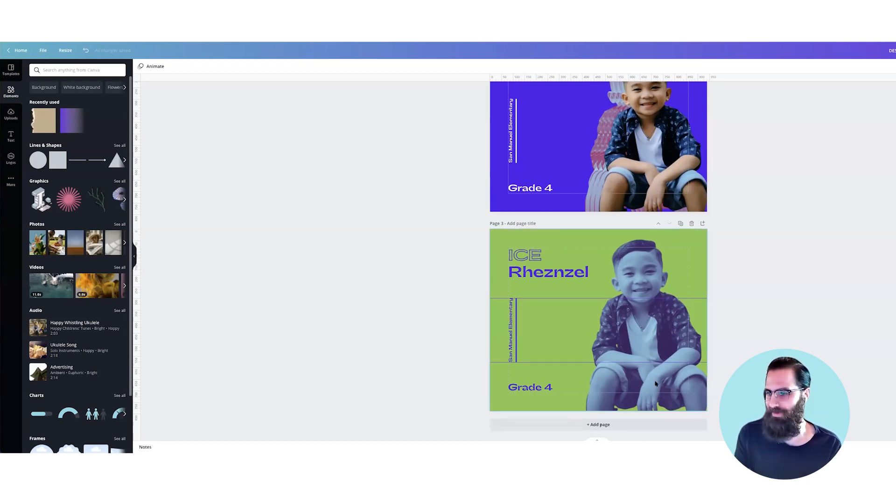
pyautogui.click(668, 352)
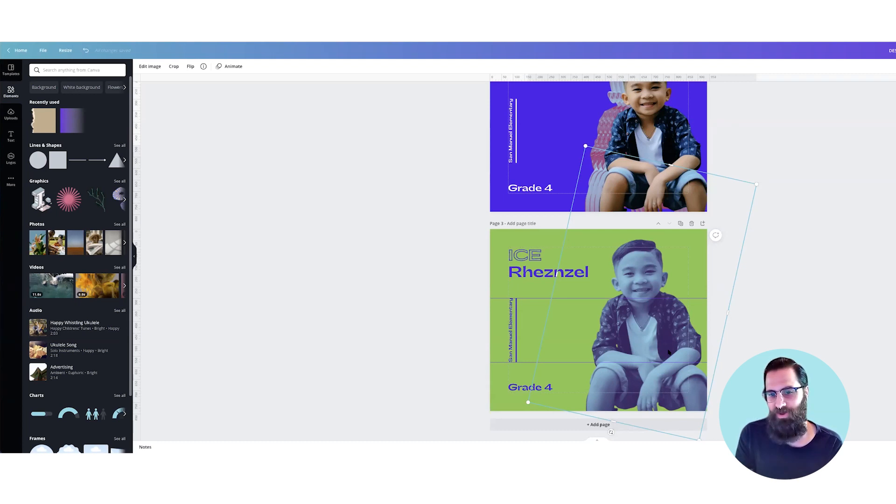
pyautogui.scroll(2, 668, 351)
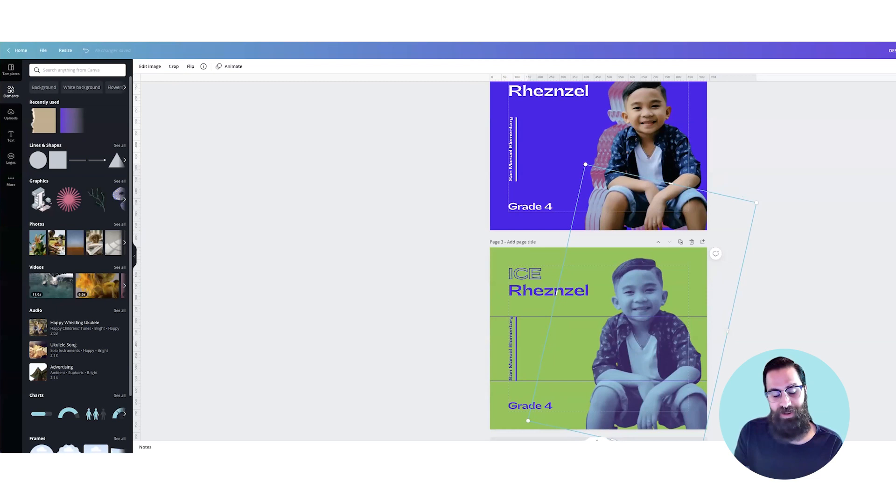
pyautogui.scroll(1, 598, 261)
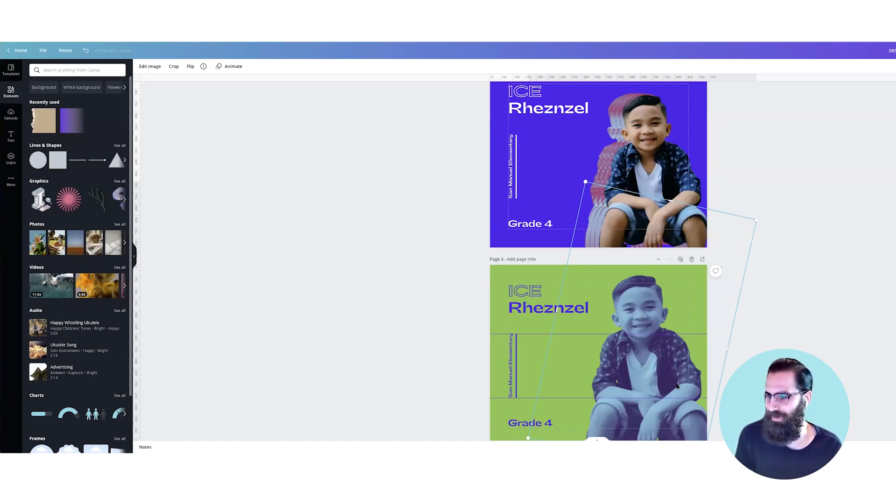
pyautogui.scroll(1, 676, 386)
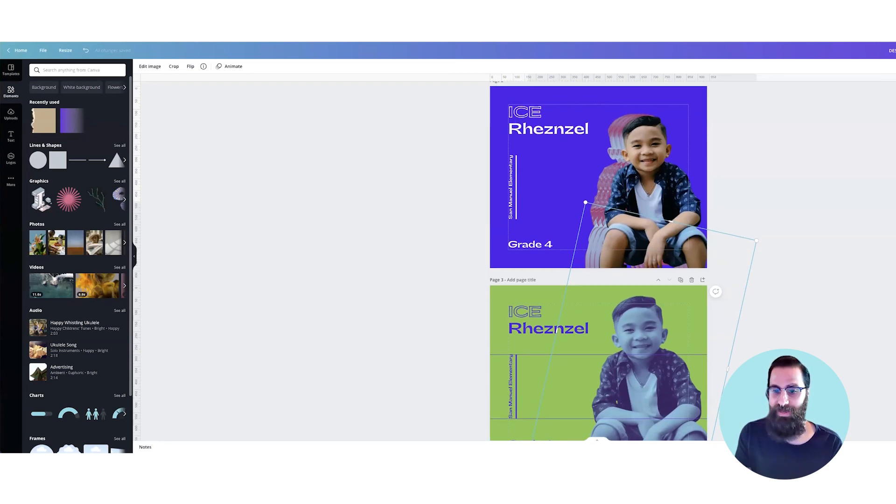
pyautogui.scroll(2, 684, 334)
pyautogui.scroll(-3, 684, 334)
# Step: Try layering sideways-offset duplicates of the blue-toned boy on page 3, then undo them
pyautogui.moveTo(657, 339); pyautogui.dragTo(761, 347)
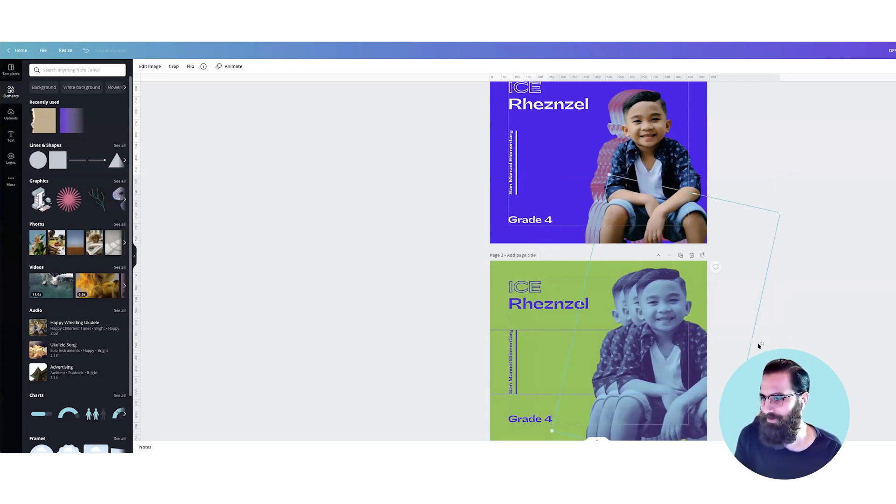
pyautogui.hotkey('ctrl', 'z')
pyautogui.hotkey('ctrl', 'z')
# Step: Examine page 3's green layout and the font of its outlined heading
pyautogui.scroll(-1, 749, 341)
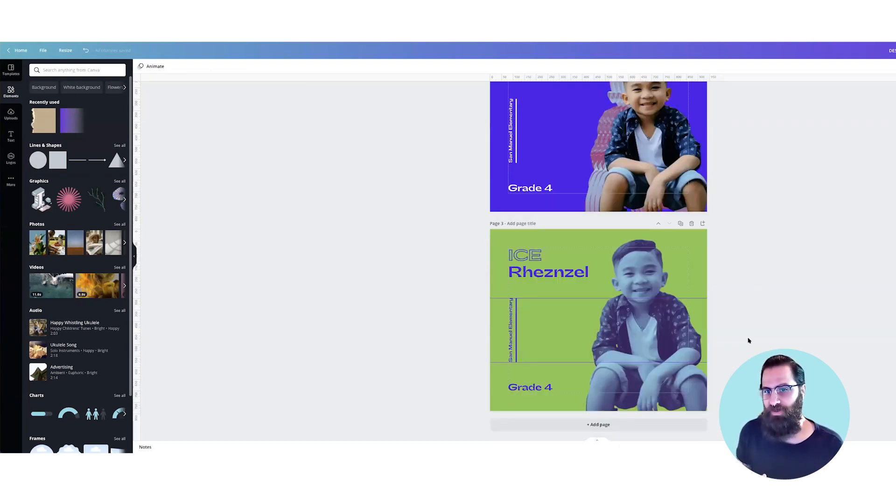
pyautogui.scroll(1, 748, 341)
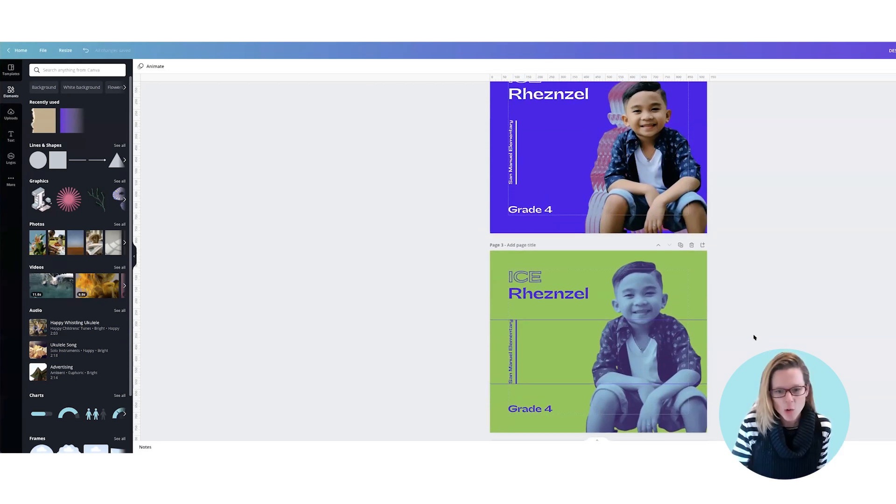
pyautogui.scroll(-1, 754, 337)
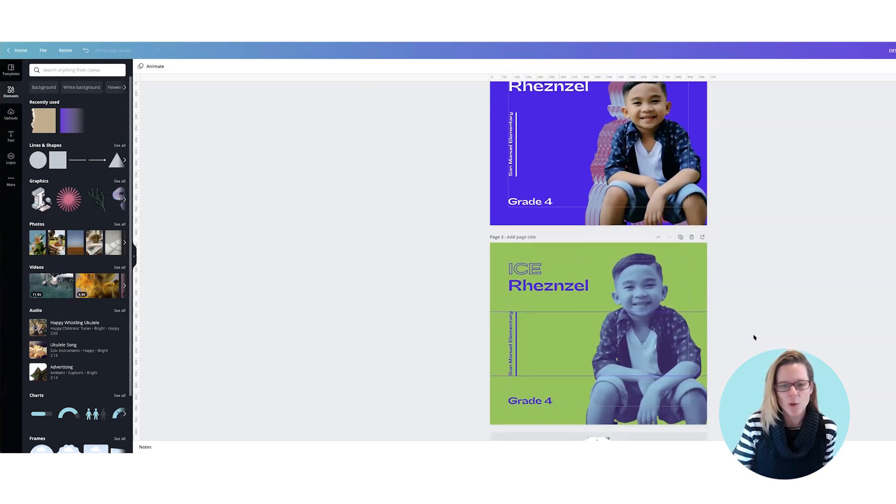
pyautogui.click(526, 269)
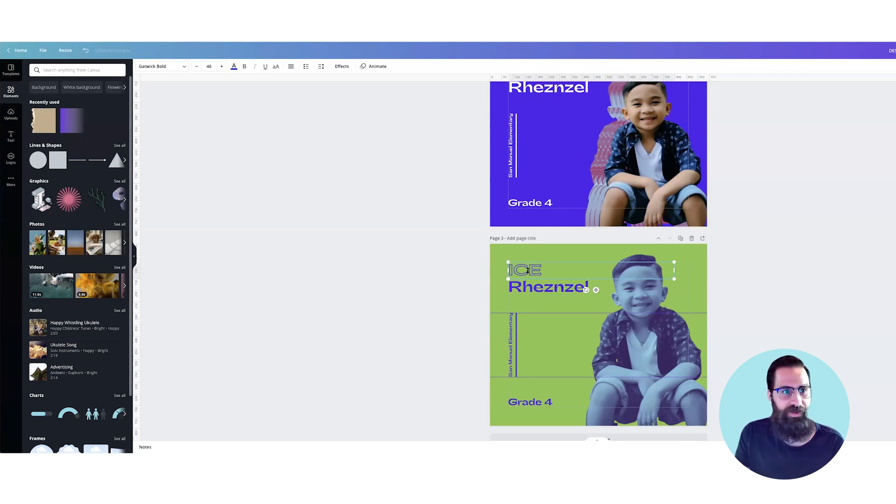
pyautogui.click(178, 66)
pyautogui.write('gat')
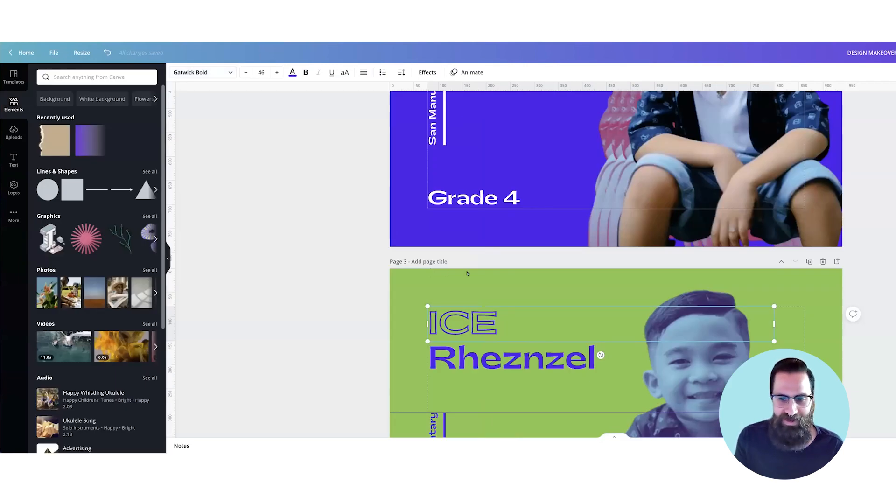
pyautogui.press('super+plus')
pyautogui.scroll(-2, 473, 273)
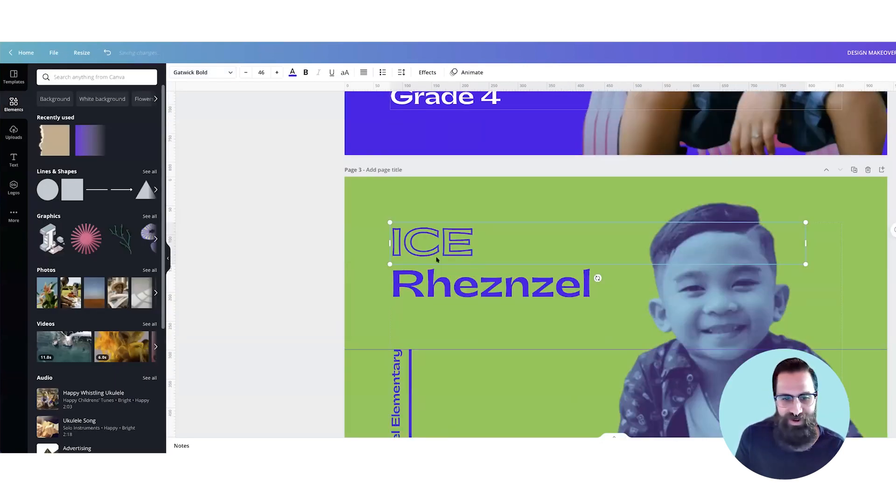
pyautogui.scroll(-1, 436, 260)
pyautogui.press('super+minus')
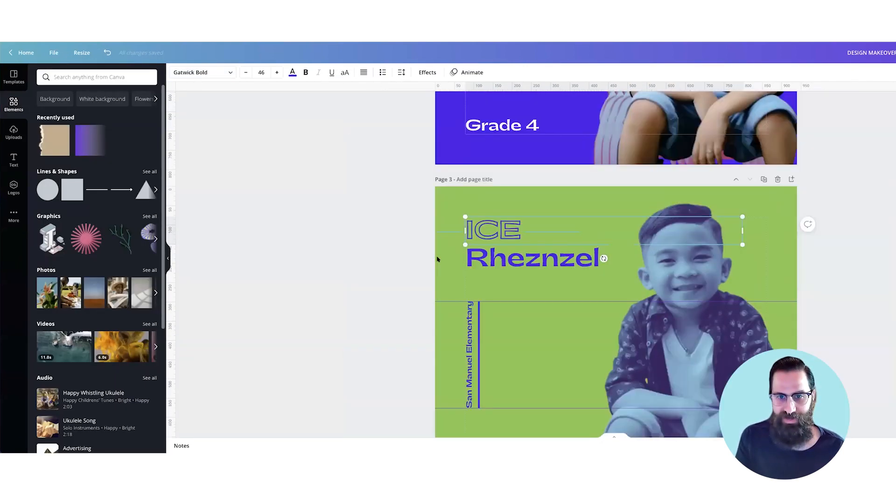
pyautogui.scroll(-1, 436, 263)
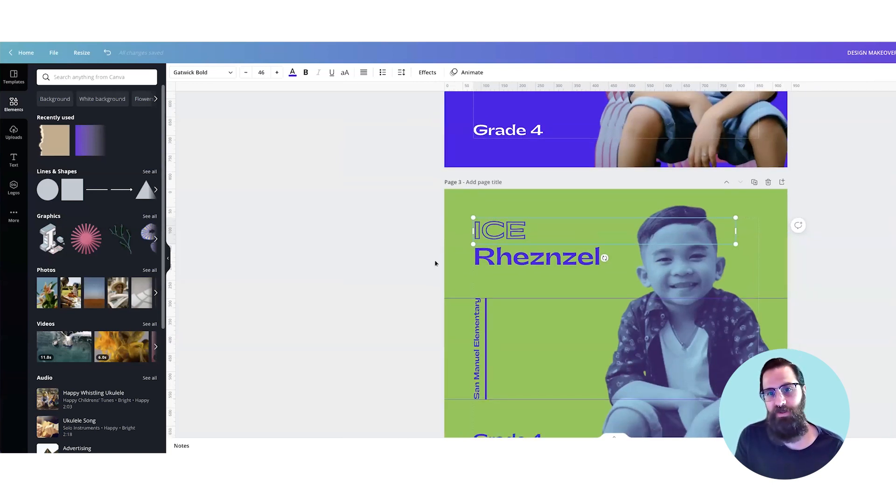
# Step: Compare the original yellow-and-blue Grade 4 design on page 1 with the reworked pages below it
pyautogui.scroll(2, 436, 262)
pyautogui.scroll(6, 552, 268)
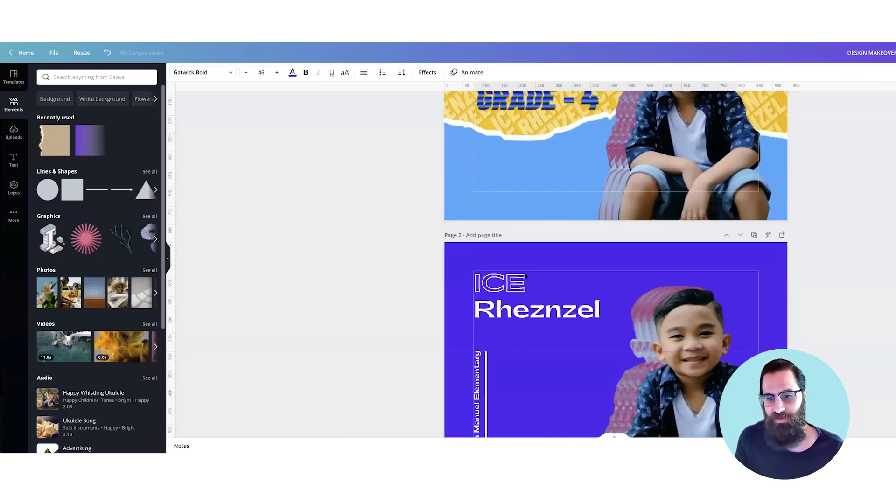
pyautogui.scroll(4, 554, 261)
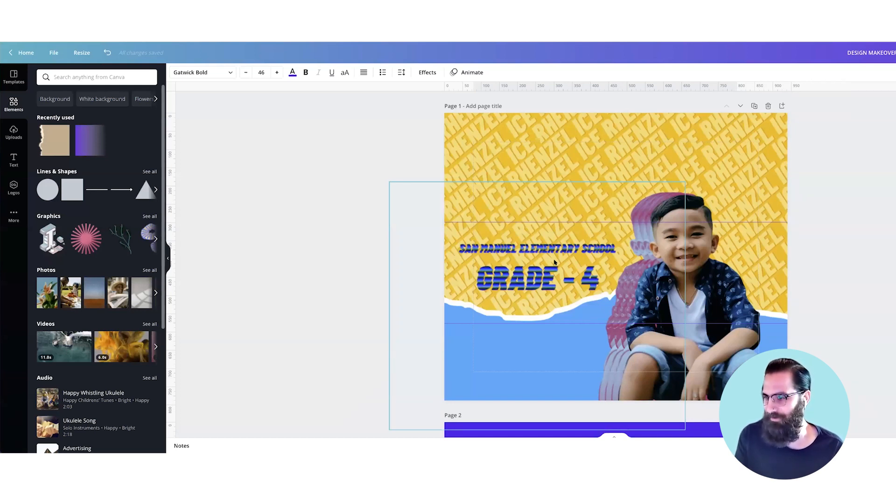
pyautogui.scroll(-2, 554, 263)
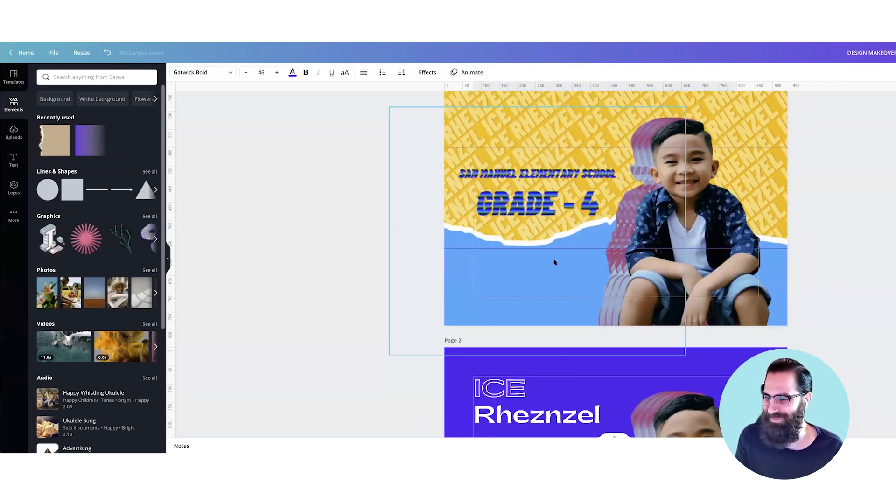
pyautogui.scroll(2, 554, 262)
pyautogui.scroll(-1, 554, 263)
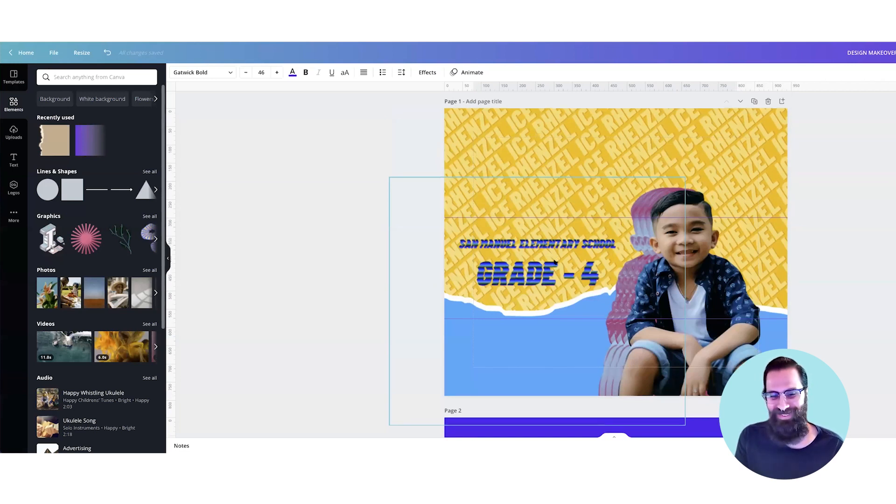
pyautogui.scroll(-6, 554, 262)
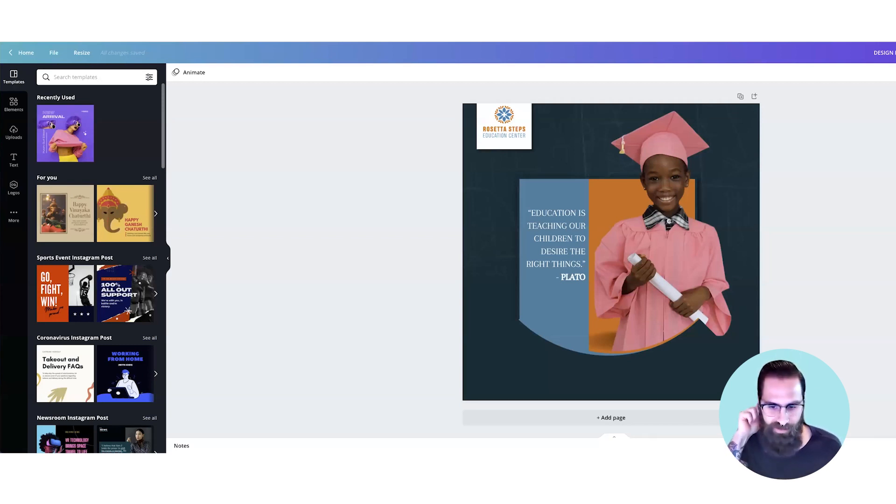
# Step: Duplicate the Rosetta Steps graduation quote page in the new design
pyautogui.click(740, 96)
pyautogui.scroll(4, 792, 151)
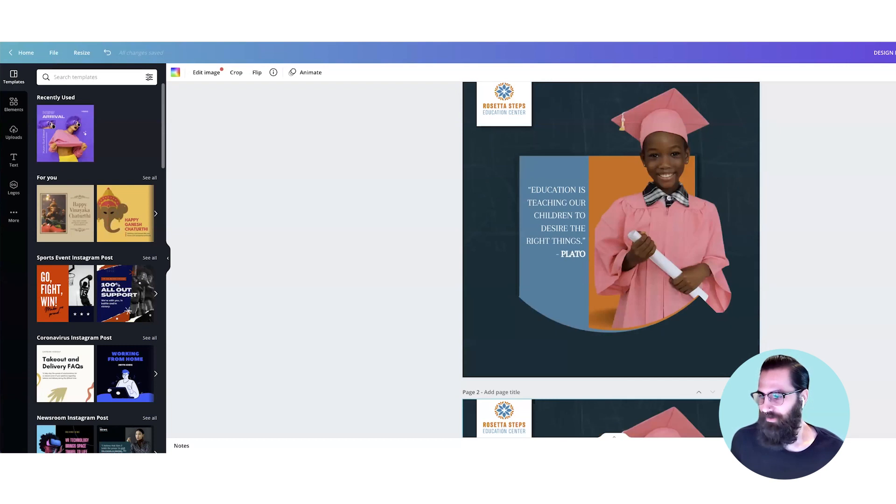
pyautogui.scroll(1, 611, 260)
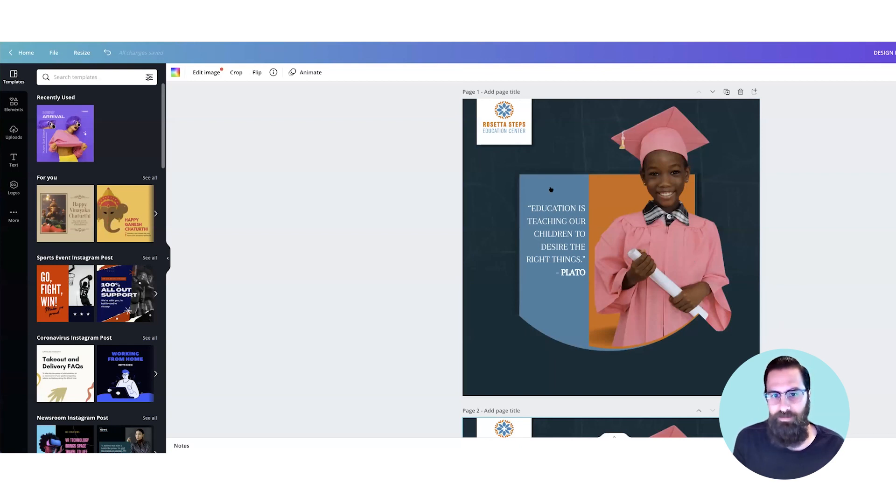
# Step: Examine the quote panels, graduate photo and curved lower edge of the original design on page 1
pyautogui.scroll(1, 522, 126)
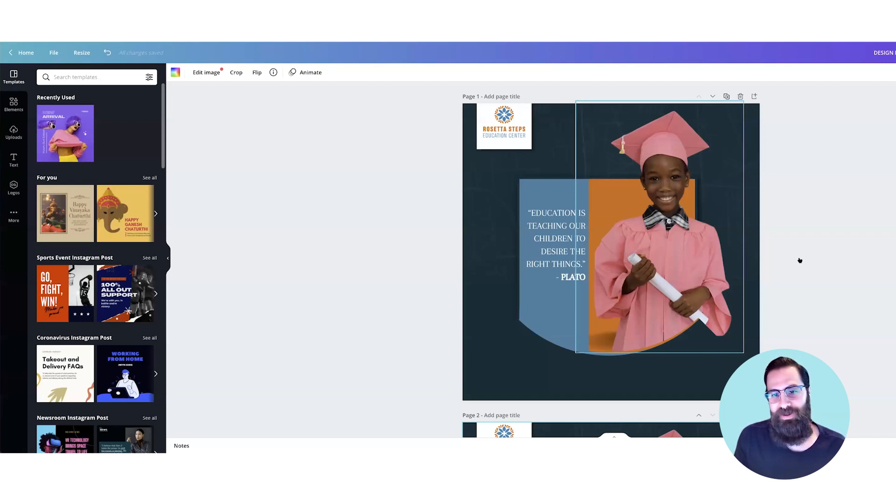
pyautogui.scroll(-1, 821, 295)
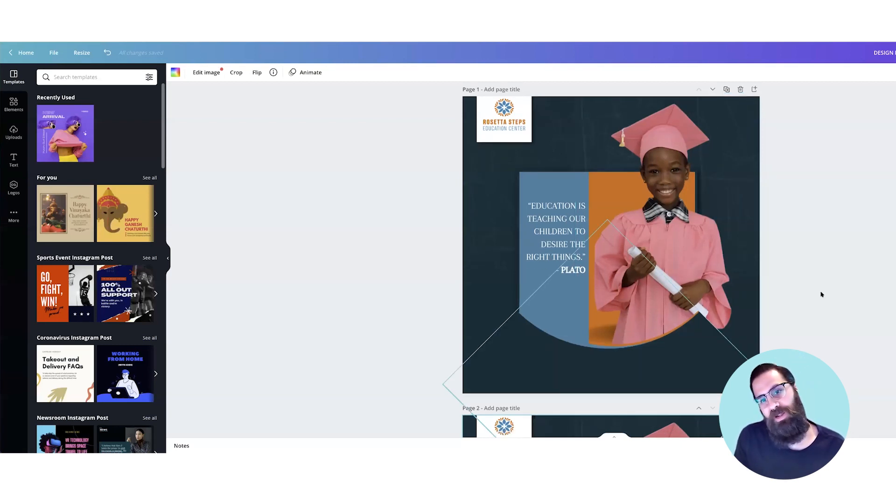
pyautogui.scroll(-1, 821, 295)
pyautogui.scroll(-1, 569, 240)
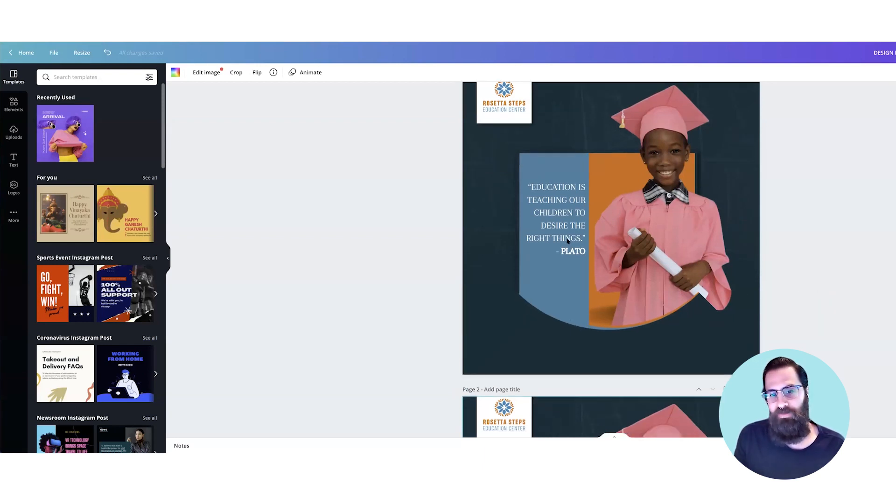
pyautogui.scroll(-1, 573, 238)
pyautogui.scroll(-1, 540, 174)
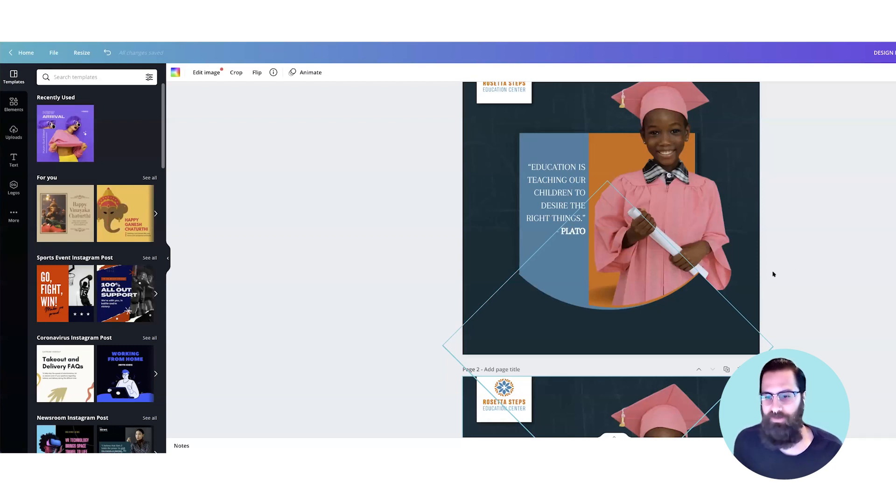
pyautogui.scroll(1, 772, 272)
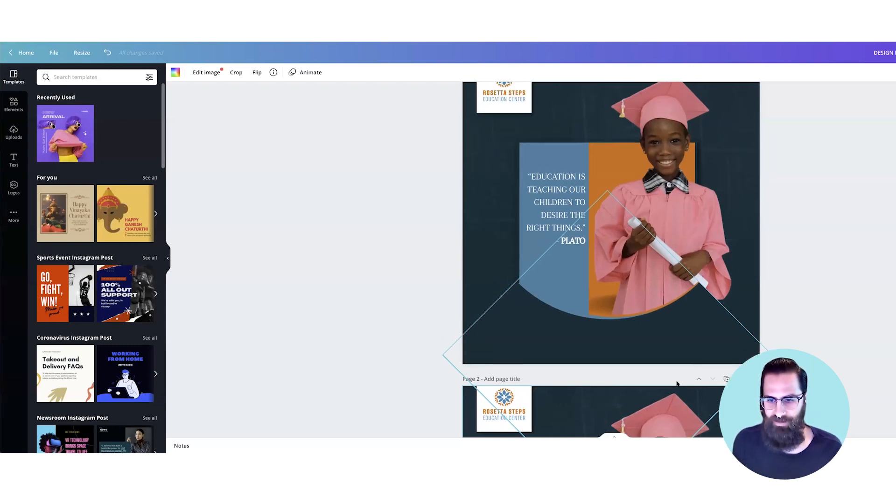
# Step: Delete the rotated dark and coloured shapes that form the curved edge beneath the quote panels on page 2
pyautogui.scroll(-1, 676, 382)
pyautogui.scroll(-5, 666, 395)
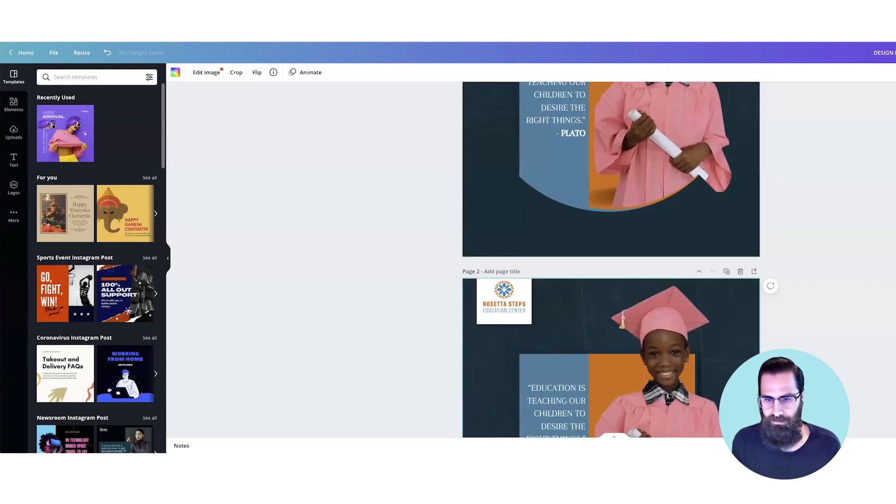
pyautogui.click(714, 367)
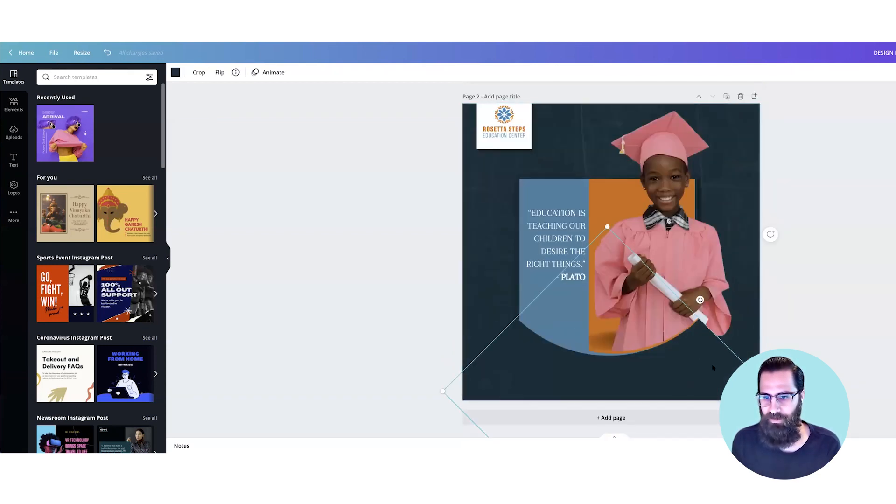
pyautogui.moveTo(691, 348); pyautogui.dragTo(597, 341)
pyautogui.press('Delete')
pyautogui.click(536, 340)
pyautogui.press('Delete')
pyautogui.click(537, 335)
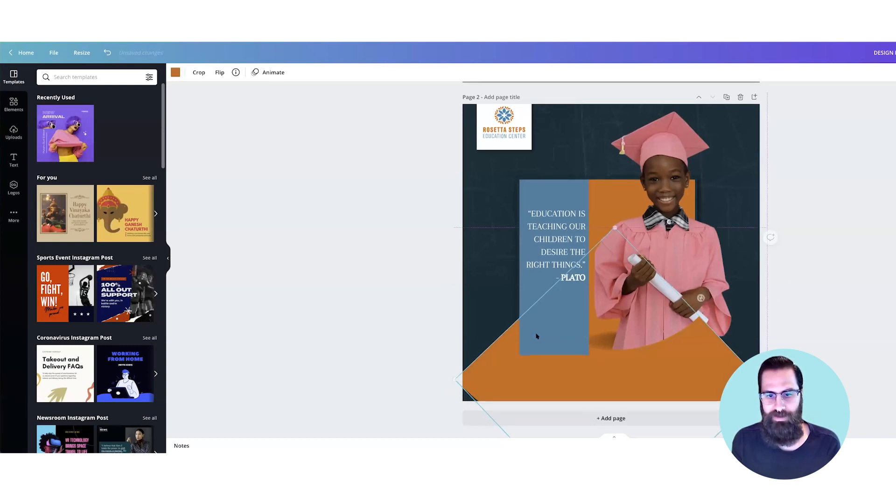
pyautogui.press('Delete')
# Step: Move page 2's graduate photo partly off the right edge and delete the dark shadow at the orange panel's base
pyautogui.click(571, 316)
pyautogui.moveTo(601, 329); pyautogui.dragTo(681, 331)
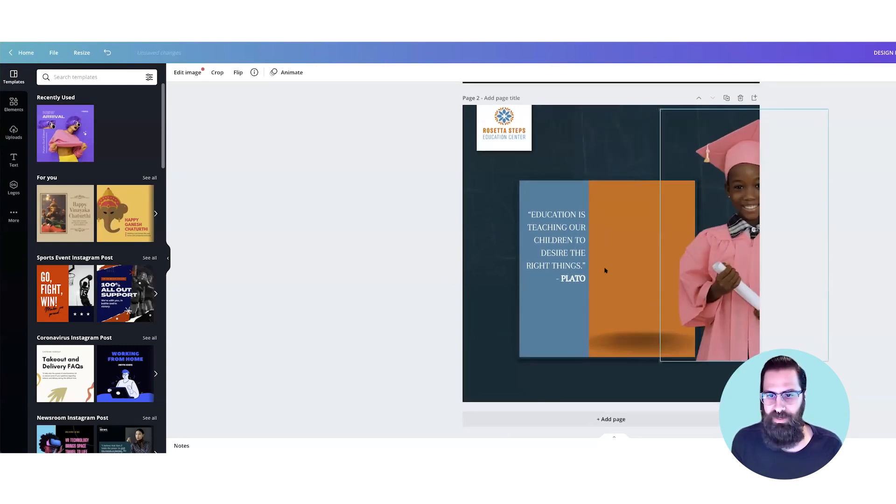
pyautogui.click(627, 351)
pyautogui.press('Delete')
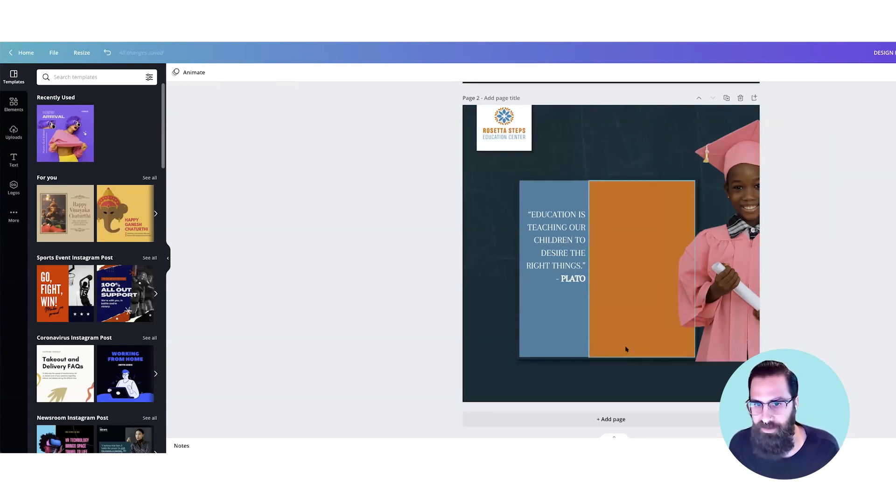
# Step: Delete the chalkboard texture from page 2's background
pyautogui.scroll(5, 626, 349)
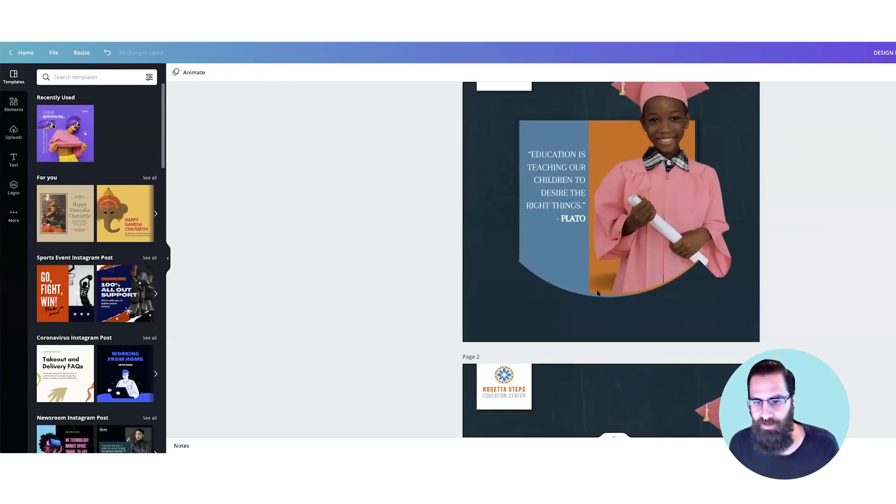
pyautogui.scroll(-1, 598, 293)
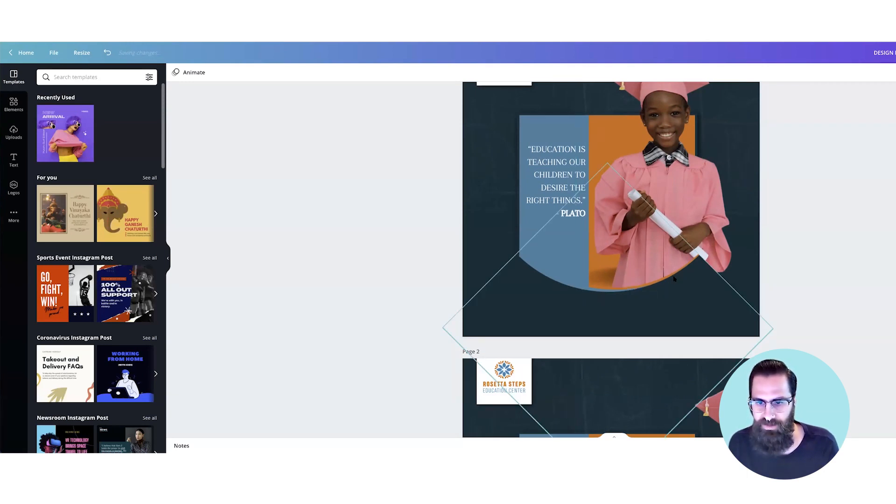
pyautogui.scroll(-5, 673, 278)
pyautogui.click(615, 310)
pyautogui.click(482, 258)
pyautogui.press('Delete')
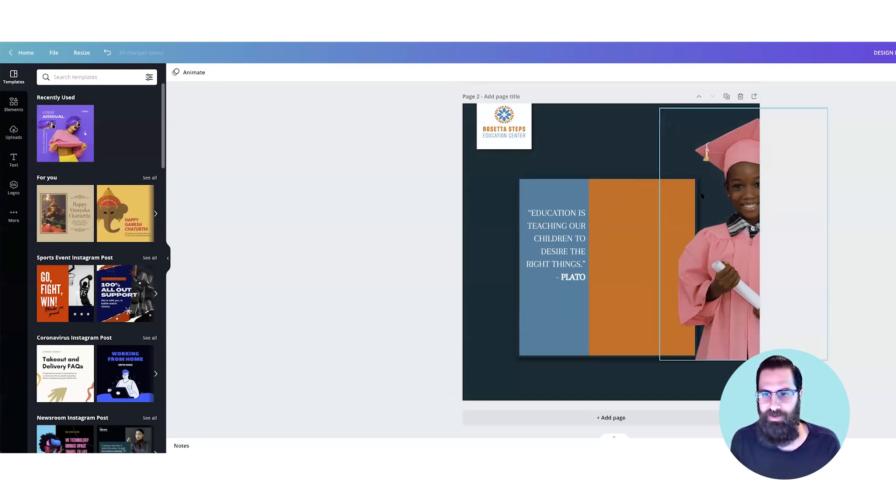
# Step: Delete the orange panel and the remaining dark shadow graphics around the panels on page 2
pyautogui.click(681, 200)
pyautogui.click(655, 198)
pyautogui.press('Delete')
pyautogui.click(652, 198)
pyautogui.press('Delete')
pyautogui.click(640, 321)
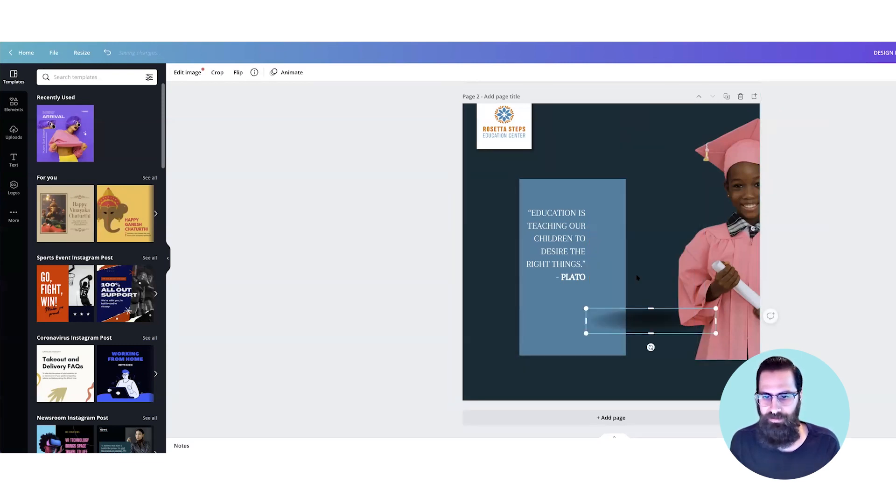
pyautogui.press('Delete')
# Step: Delete the blue panel behind the Plato quote on page 2, along with the leftover element there
pyautogui.click(609, 193)
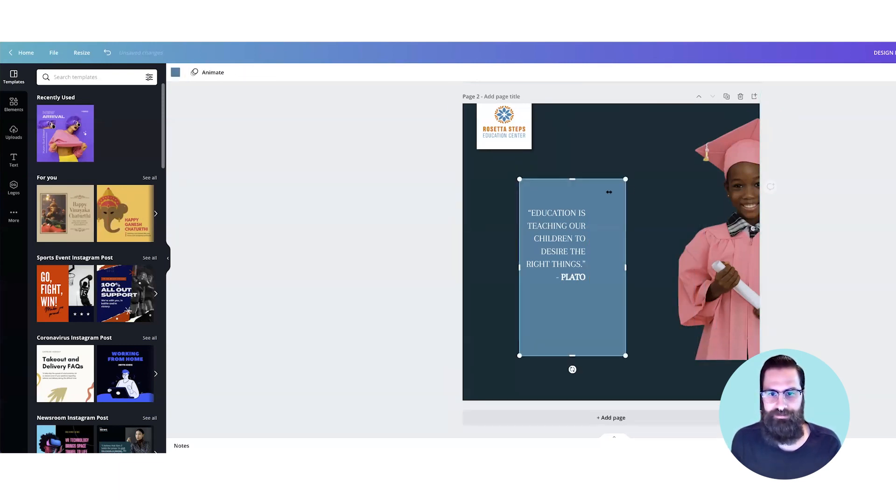
pyautogui.press('Delete')
pyautogui.click(569, 320)
pyautogui.press('Delete')
# Step: Compare the stripped-down page 2 with the original graduation design on page 1
pyautogui.scroll(4, 587, 272)
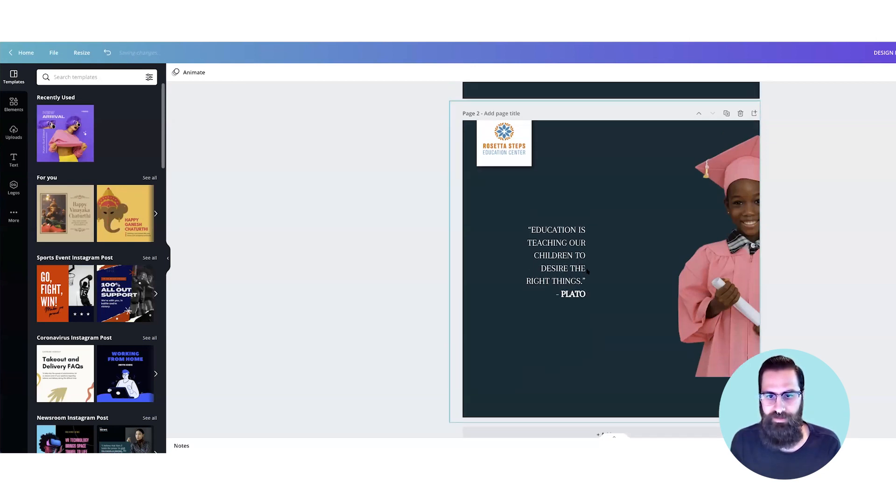
pyautogui.scroll(2, 587, 272)
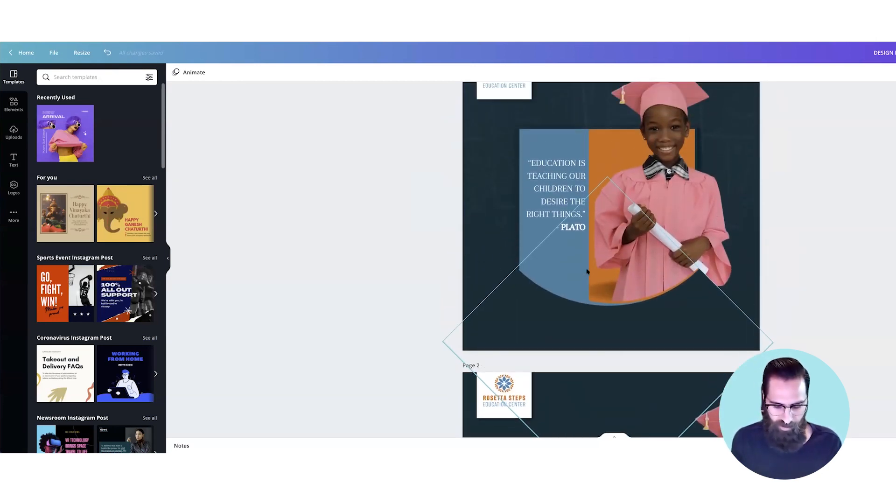
pyautogui.press('super+minus')
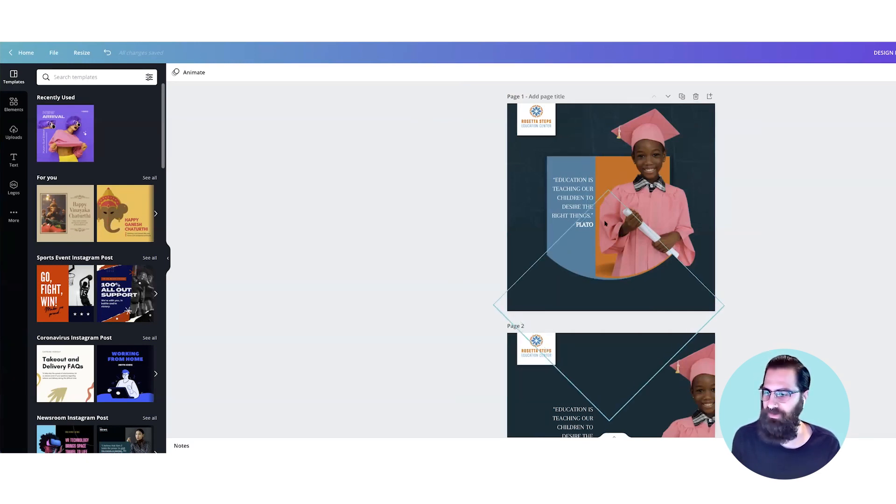
pyautogui.scroll(-1, 605, 224)
pyautogui.scroll(-1, 605, 224)
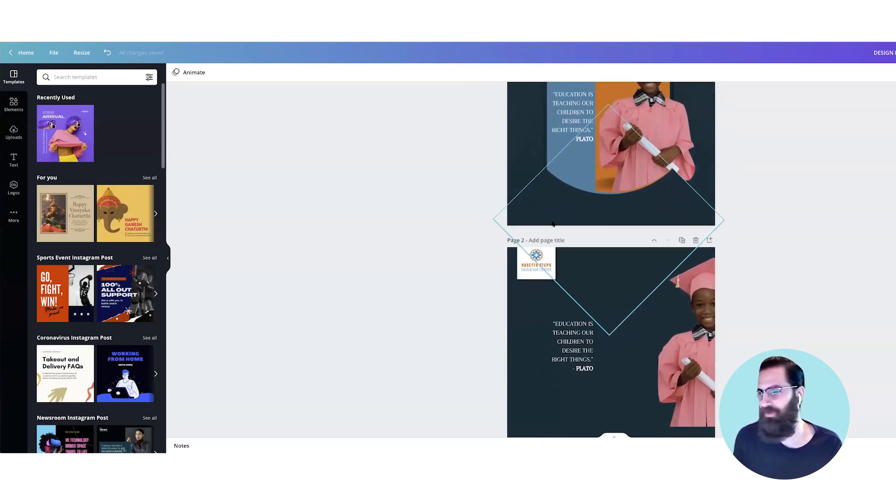
pyautogui.scroll(-1, 552, 224)
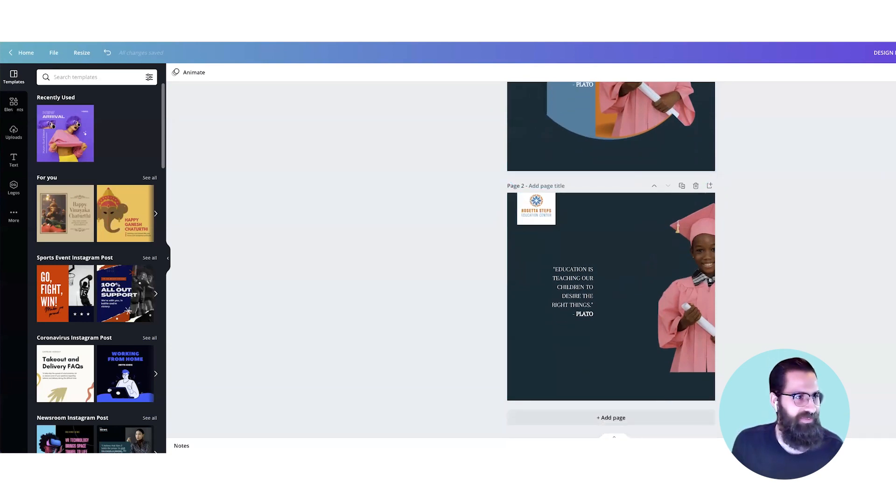
# Step: Add a basic shape with a flat top and rounded bottom to the middle of page 2
pyautogui.click(14, 105)
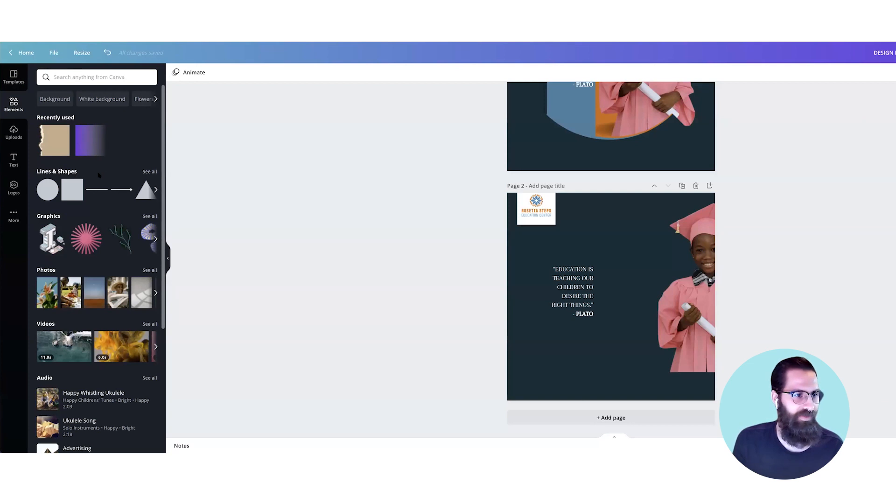
pyautogui.click(60, 171)
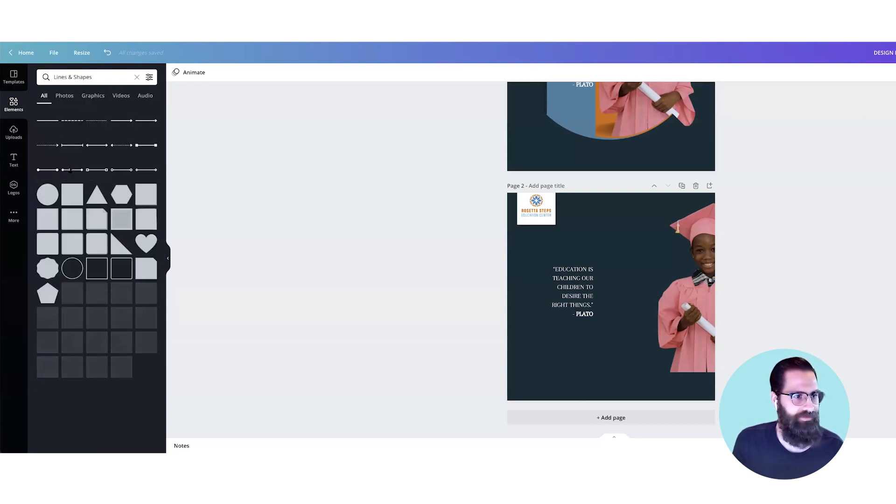
pyautogui.scroll(-1, 71, 173)
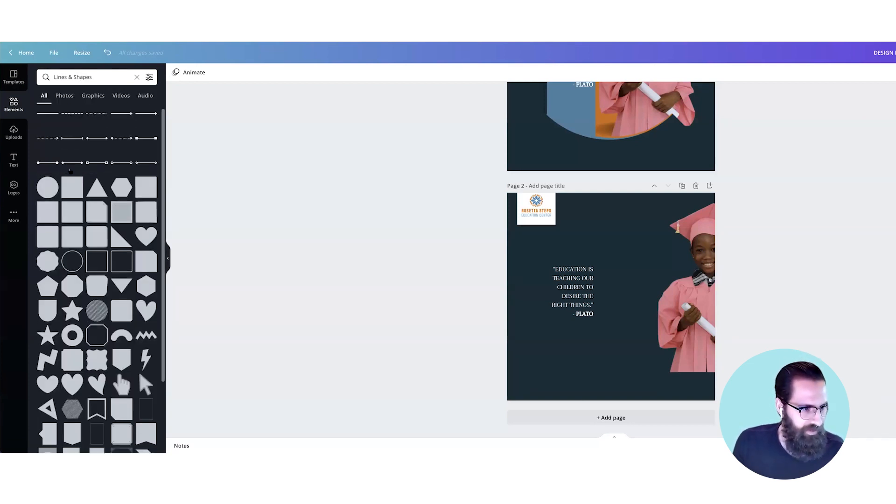
pyautogui.moveTo(49, 311); pyautogui.dragTo(562, 254)
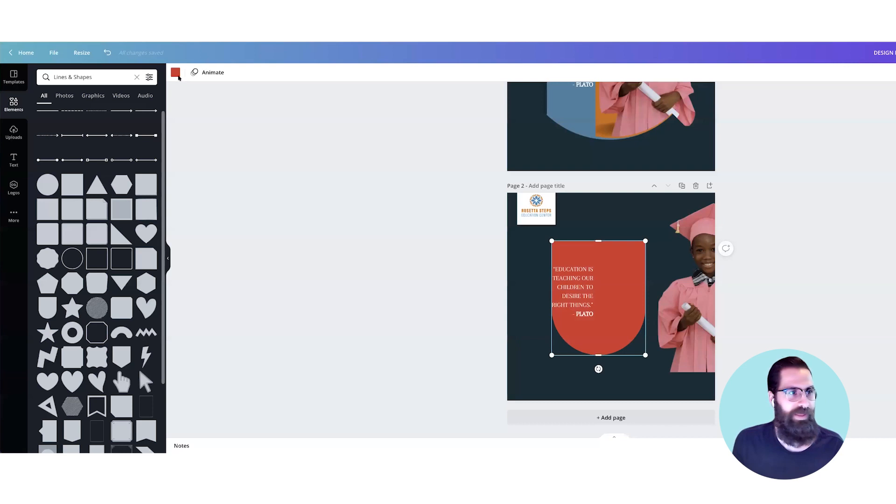
# Step: Show the page margins and move the round-bottomed shape up and left, close to page 2's left margin
pyautogui.click(53, 52)
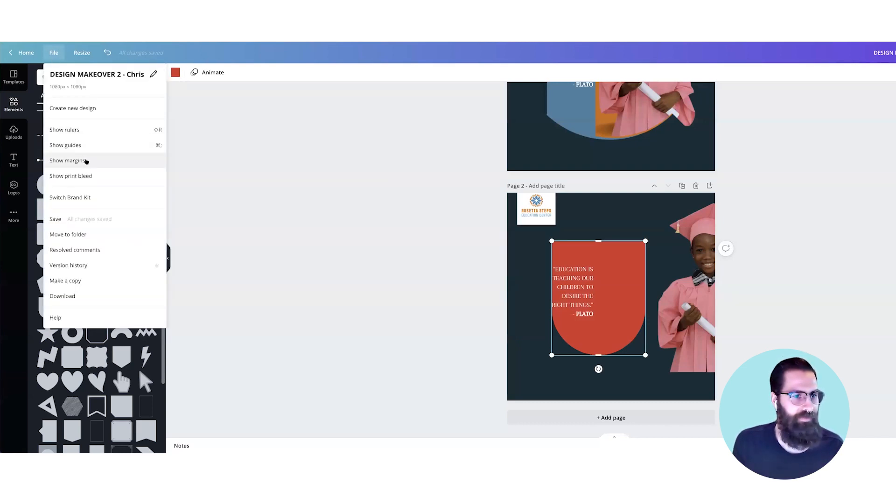
pyautogui.click(86, 161)
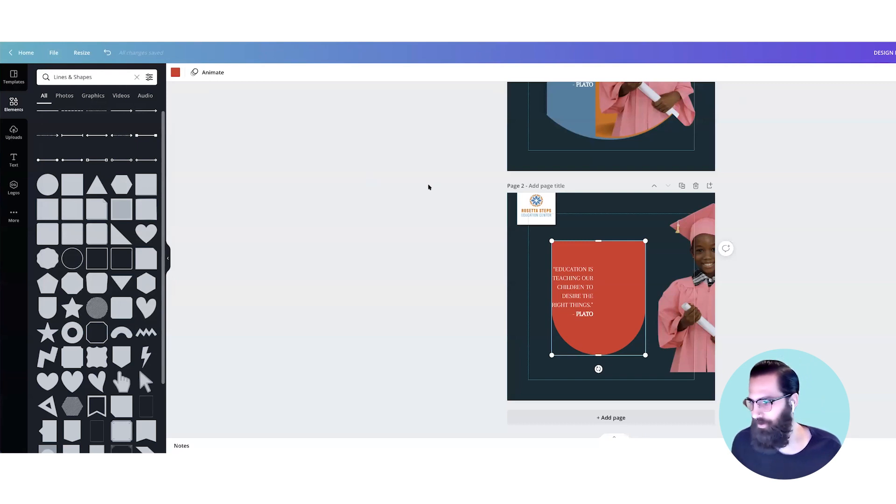
pyautogui.moveTo(623, 260); pyautogui.dragTo(604, 246)
# Step: Recolour the round-bottomed shape with the document's muted blue and enlarge it to span from the left margin down to the bottom margin
pyautogui.click(177, 75)
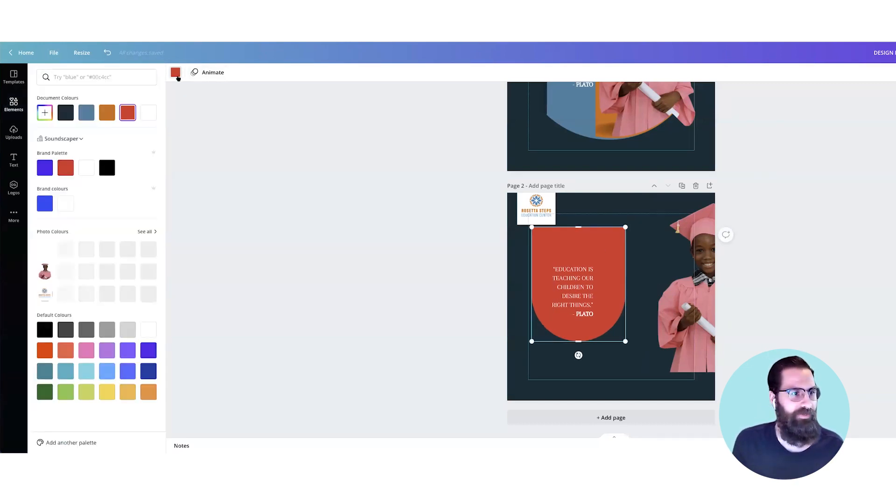
pyautogui.click(88, 115)
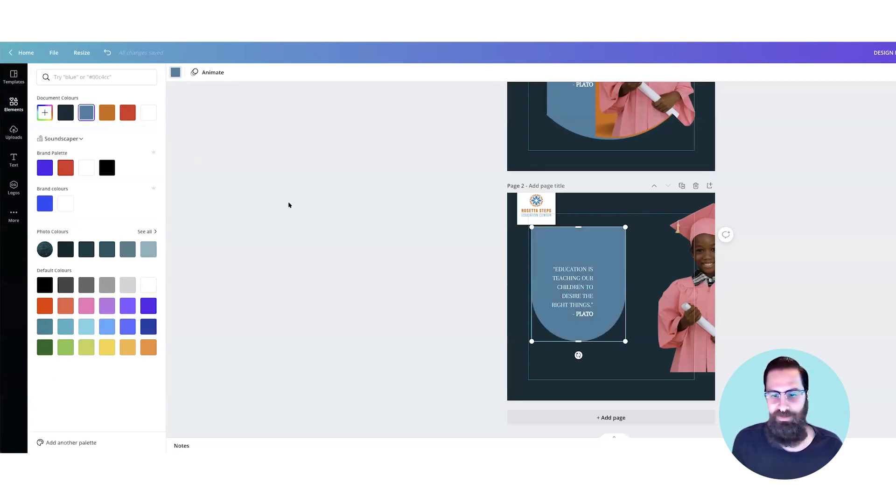
pyautogui.moveTo(626, 341); pyautogui.dragTo(655, 377)
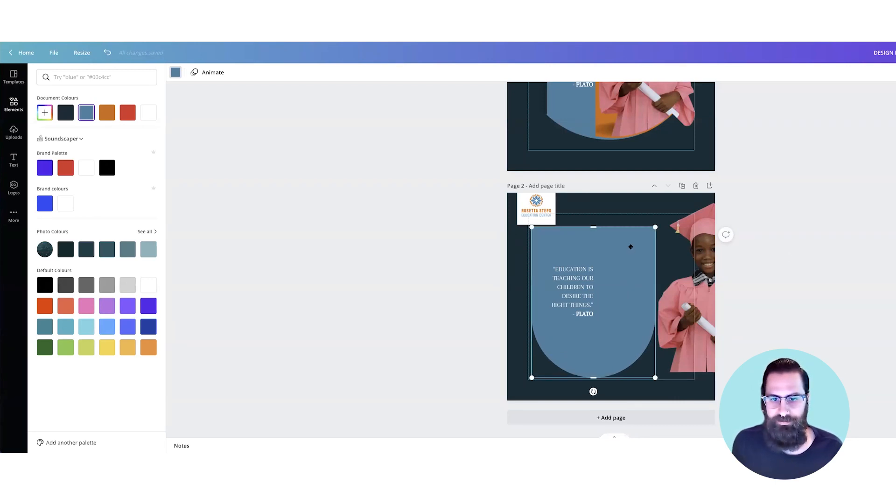
pyautogui.moveTo(630, 247); pyautogui.dragTo(627, 248)
# Step: Shift the quote text toward the blue shape's left edge and delete its "- Plato" line
pyautogui.moveTo(585, 281)
pyautogui.mouseDown()
pyautogui.moveTo(579, 300)
pyautogui.moveTo(572, 278)
pyautogui.mouseUp()
pyautogui.moveTo(559, 309); pyautogui.dragTo(578, 310)
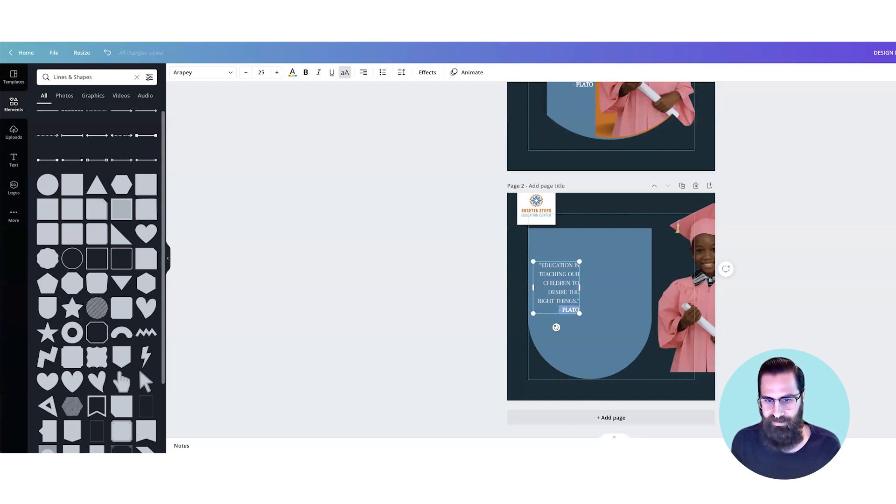
pyautogui.press('BackSpace')
pyautogui.press('BackSpace')
# Step: Set the whole quote on page 2 in the Archivo Black font
pyautogui.tripleClick(560, 288)
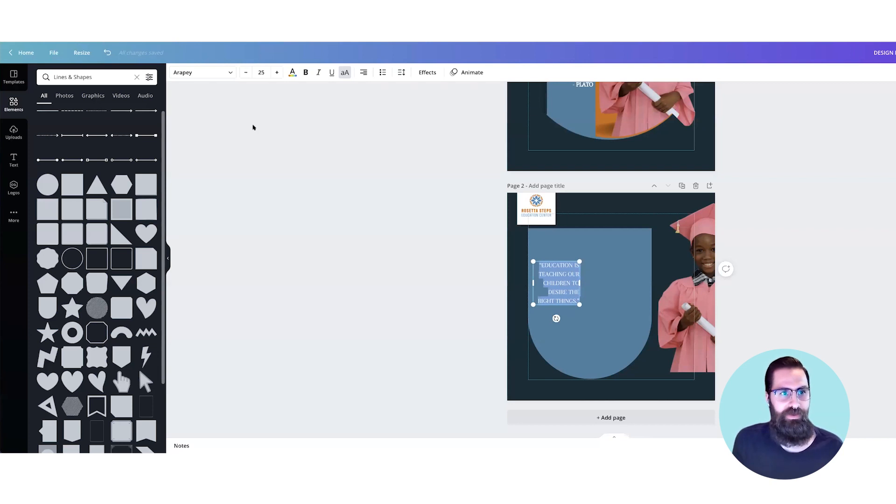
pyautogui.click(231, 73)
pyautogui.scroll(-3, 98, 182)
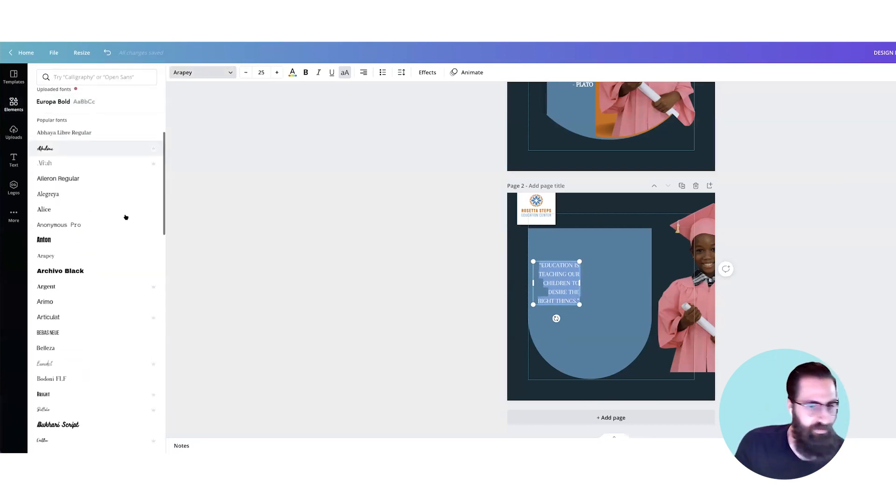
pyautogui.scroll(-2, 124, 218)
pyautogui.scroll(-1, 124, 214)
pyautogui.click(124, 213)
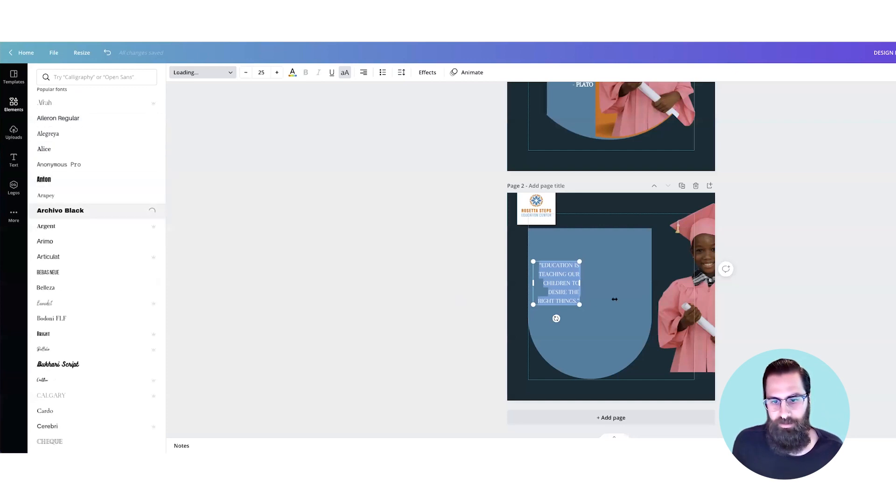
# Step: Widen the quote's text box and left-align the text, scaling it up to size 30.7
pyautogui.moveTo(580, 296); pyautogui.dragTo(611, 296)
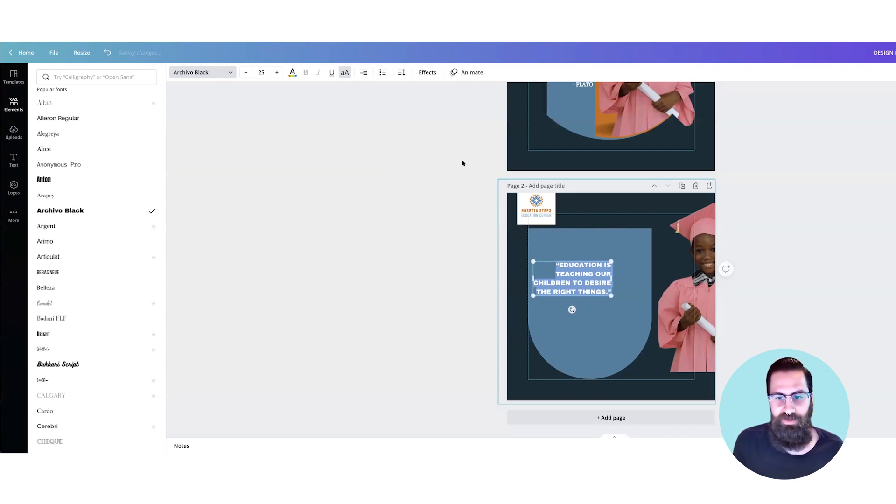
pyautogui.click(363, 72)
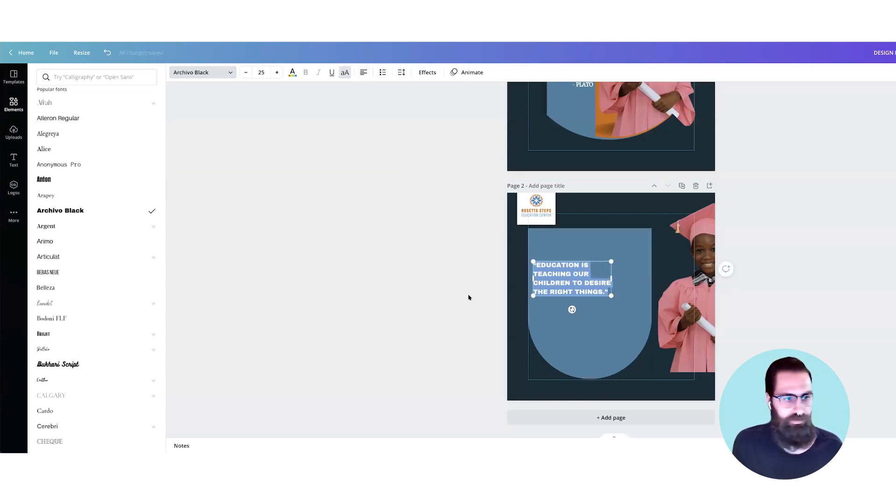
pyautogui.moveTo(612, 296); pyautogui.dragTo(629, 304)
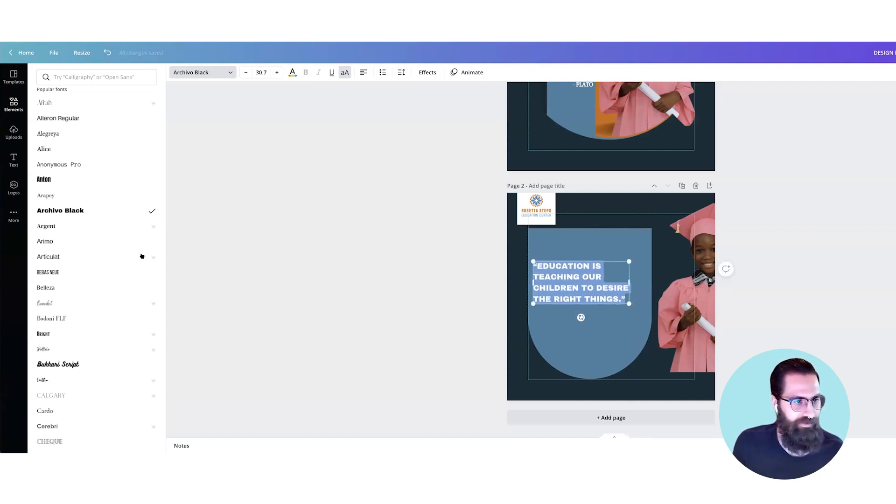
# Step: Change the quote's font to Archivo Narrow at size 33 and delete its quotation marks
pyautogui.scroll(-10, 112, 256)
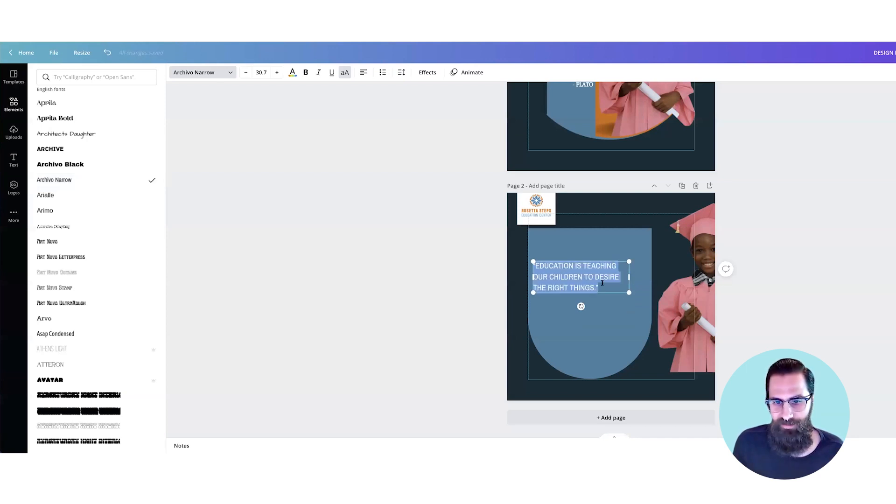
pyautogui.hotkey('ctrl', 'shift', '.')
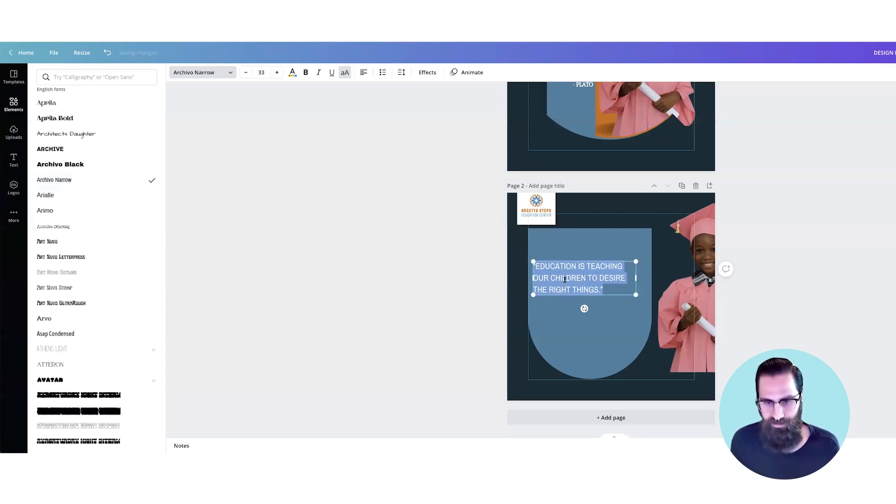
pyautogui.click(604, 289)
pyautogui.press('BackSpace')
pyautogui.press('BackSpace')
# Step: Narrow the quote into five lines along the blue shape's right edge and place a duplicate of it just below
pyautogui.moveTo(620, 282); pyautogui.dragTo(621, 284)
pyautogui.scroll(2, 612, 281)
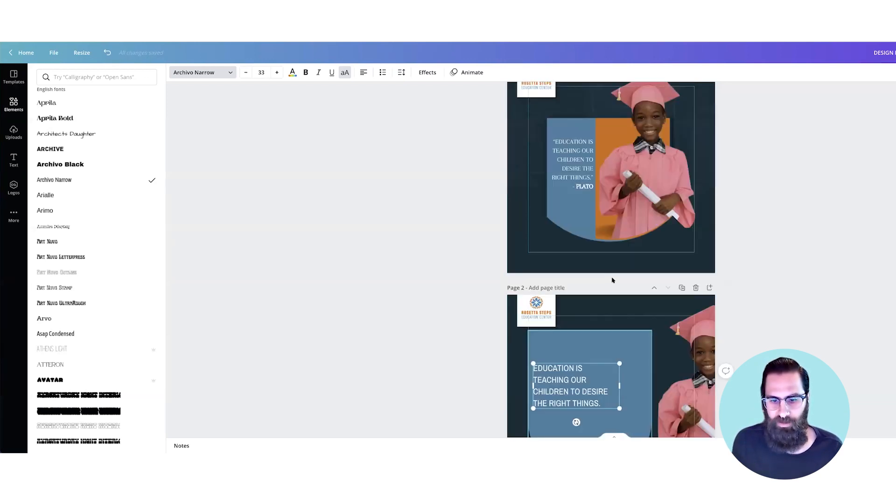
pyautogui.scroll(-1, 602, 303)
pyautogui.scroll(-1, 618, 315)
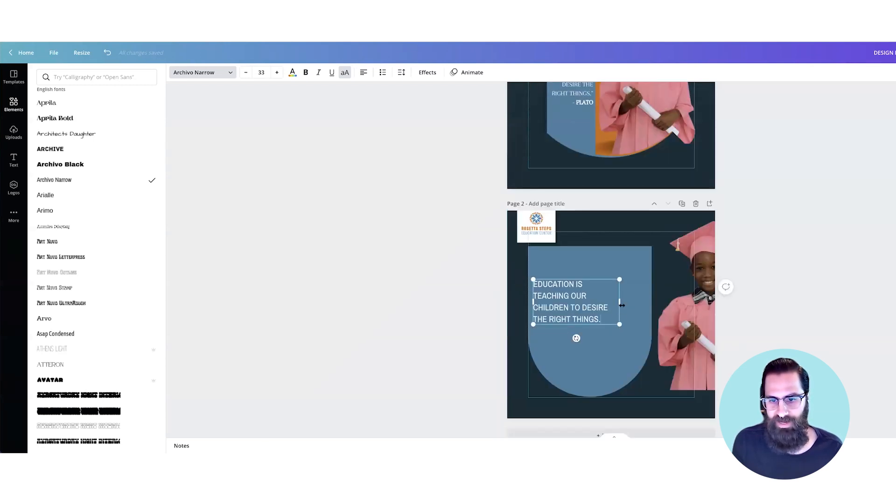
pyautogui.moveTo(619, 303); pyautogui.dragTo(619, 367)
# Step: Replace the duplicated quote's text with "- PLATO" and place it beneath the quote
pyautogui.doubleClick(611, 364)
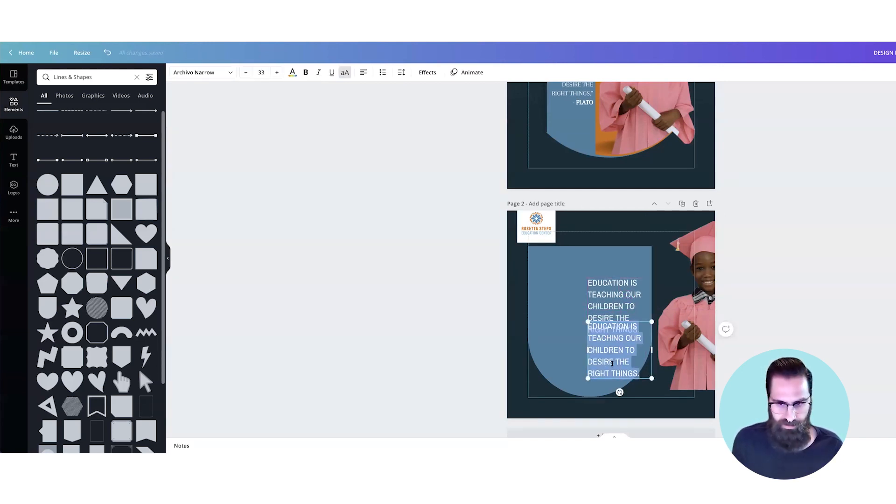
pyautogui.write('PLATO')
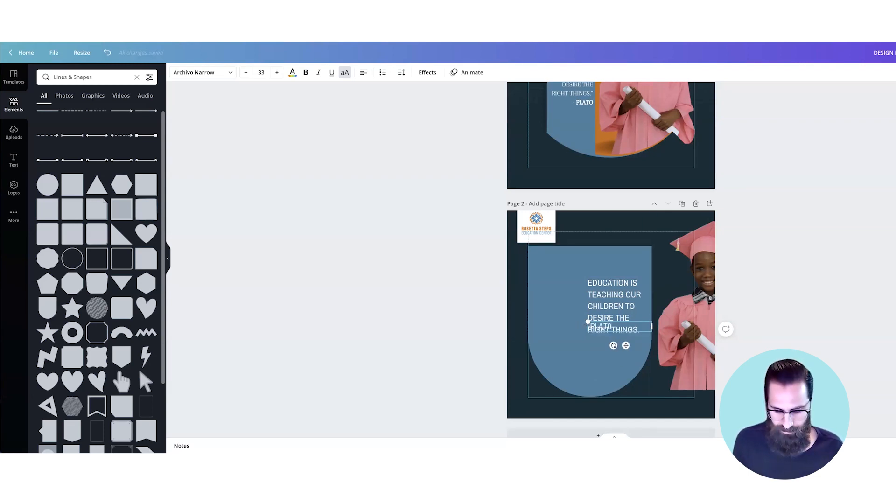
pyautogui.moveTo(609, 328); pyautogui.dragTo(614, 347)
pyautogui.doubleClick(614, 346)
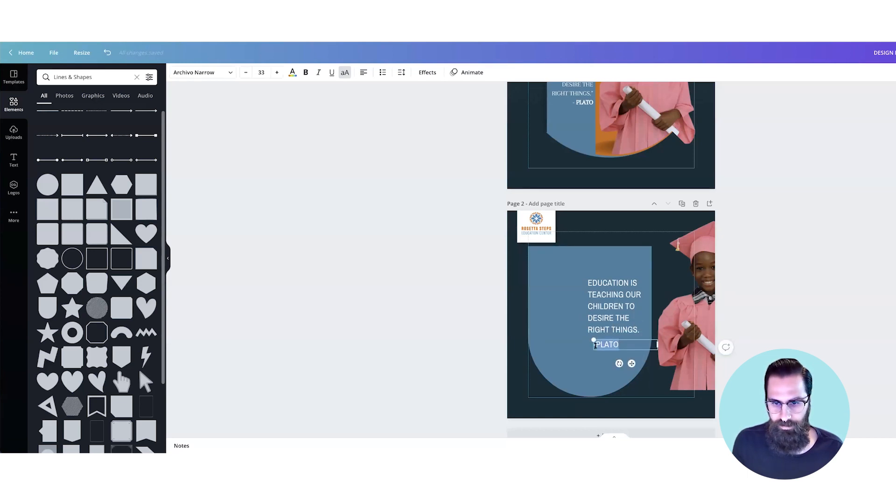
pyautogui.click(597, 345)
pyautogui.press('BackSpace')
pyautogui.write('-')
# Step: Reduce the "- PLATO" attribution to font size 21
pyautogui.hotkey('ctrl', '+')
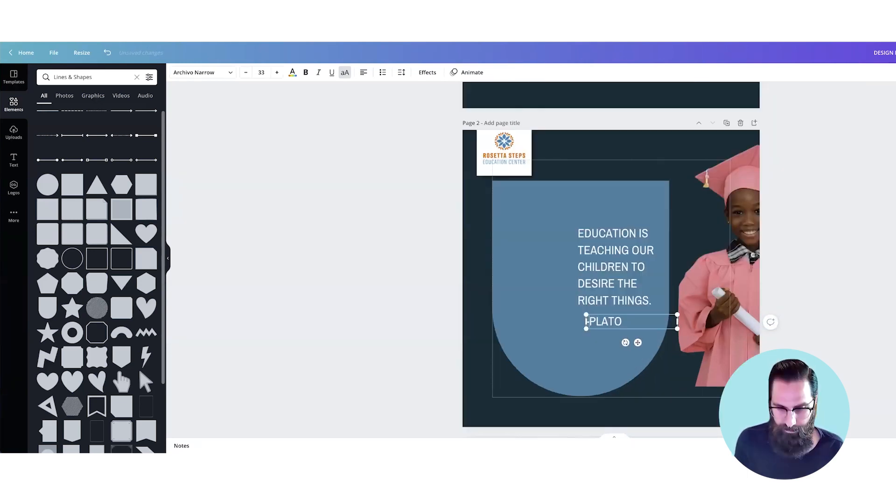
pyautogui.hotkey('ctrl', 'shift', 'Left')
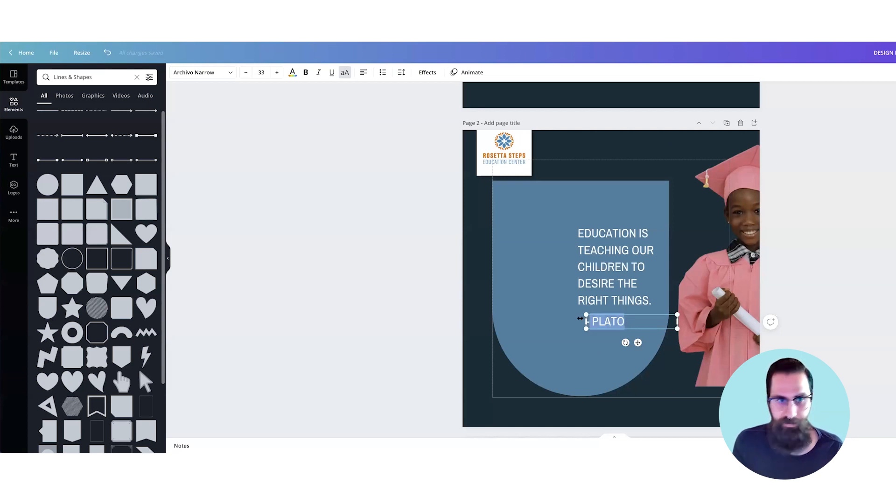
pyautogui.click(245, 72)
pyautogui.click(245, 72)
pyautogui.click(244, 72)
pyautogui.click(244, 73)
pyautogui.click(244, 72)
pyautogui.click(244, 72)
pyautogui.click(244, 72)
pyautogui.click(244, 72)
pyautogui.click(244, 72)
pyautogui.click(244, 72)
pyautogui.click(244, 72)
pyautogui.click(244, 72)
pyautogui.click(284, 234)
# Step: Move the "- PLATO" attribution directly under the quote and right-align its text
pyautogui.moveTo(599, 319); pyautogui.dragTo(578, 317)
pyautogui.doubleClick(588, 317)
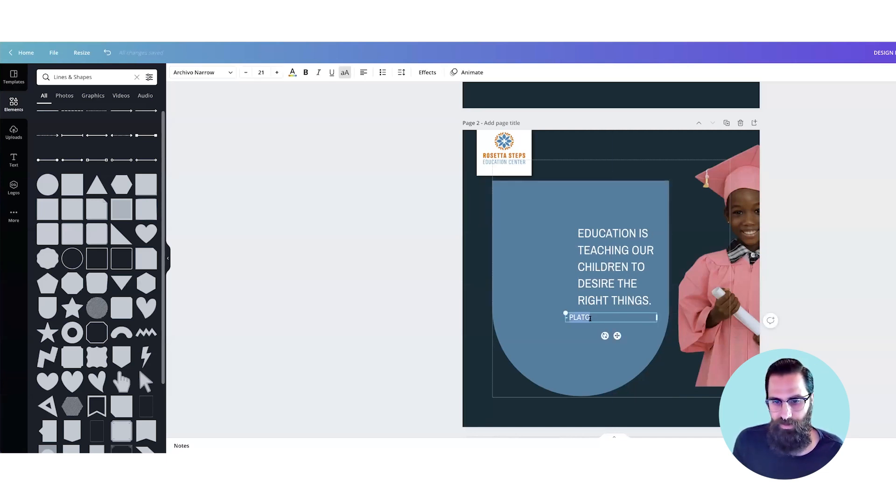
pyautogui.click(363, 73)
pyautogui.click(363, 72)
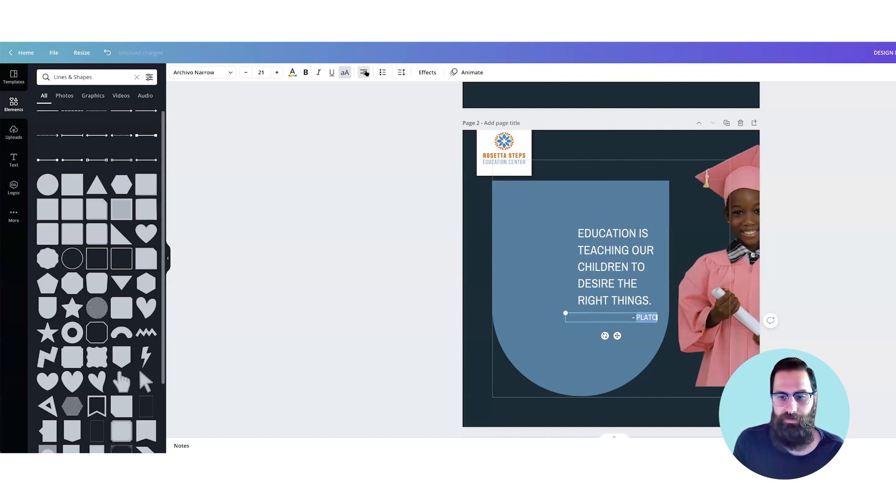
pyautogui.click(554, 294)
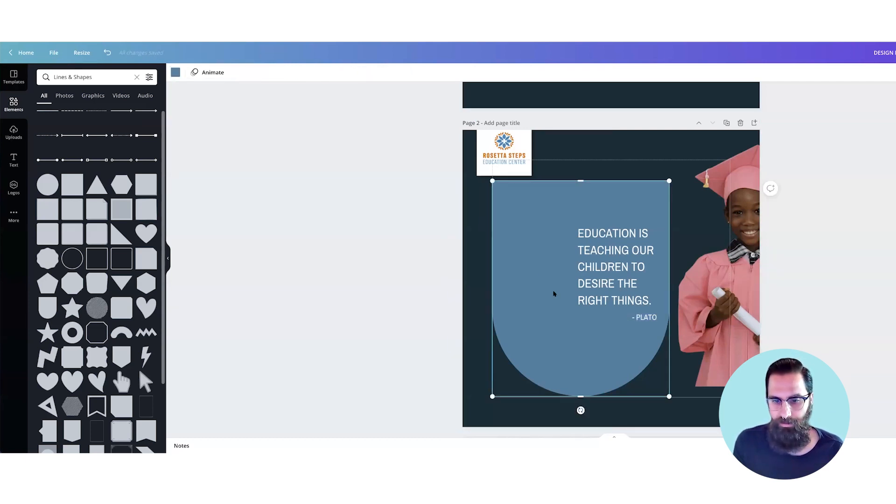
# Step: Move the quote and its "- PLATO" attribution down together within the blue shape
pyautogui.click(647, 322)
pyautogui.click(608, 295)
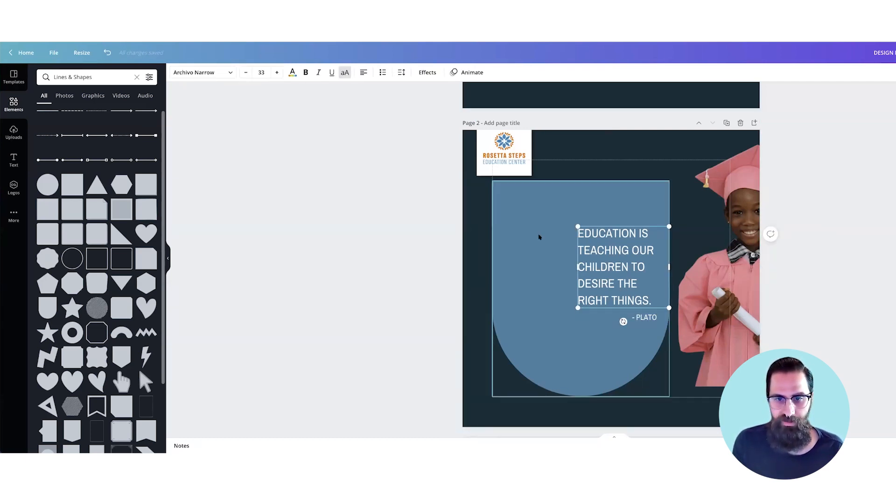
pyautogui.keyDown('shift'); pyautogui.click(644, 318); pyautogui.keyUp('shift')
pyautogui.moveTo(630, 287); pyautogui.dragTo(630, 306)
# Step: Duplicate the quote text above the original and reduce the copy to a single quotation mark
pyautogui.click(612, 272)
pyautogui.moveTo(613, 272); pyautogui.dragTo(611, 216)
pyautogui.doubleClick(611, 216)
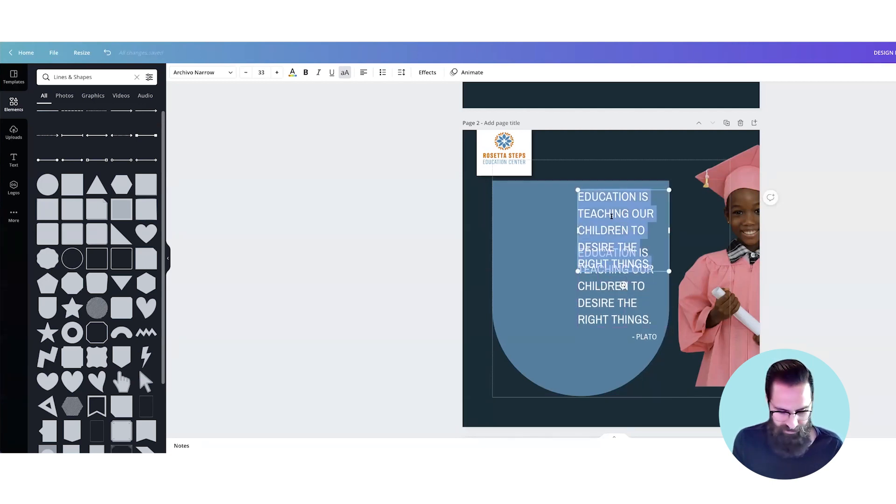
pyautogui.press('BackSpace')
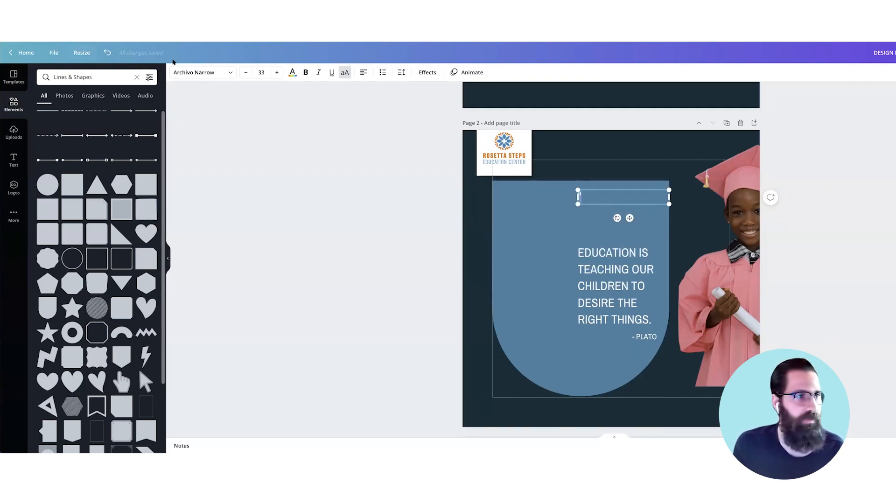
# Step: Find the Sunborn font by searching for "Su" and apply it to the quotation mark
pyautogui.click(187, 74)
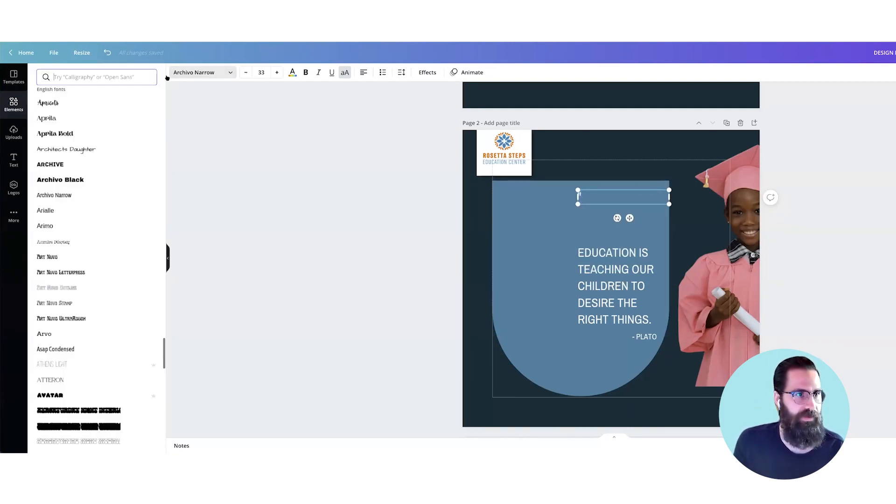
pyautogui.write('Su')
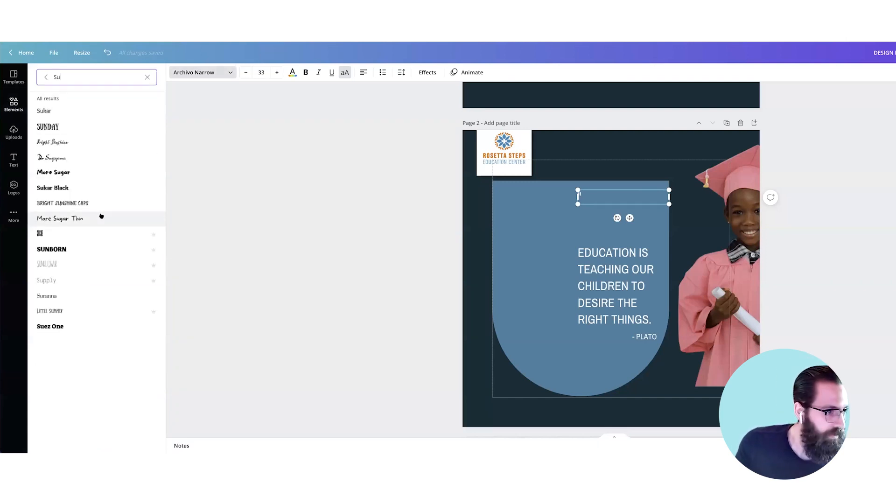
pyautogui.click(90, 248)
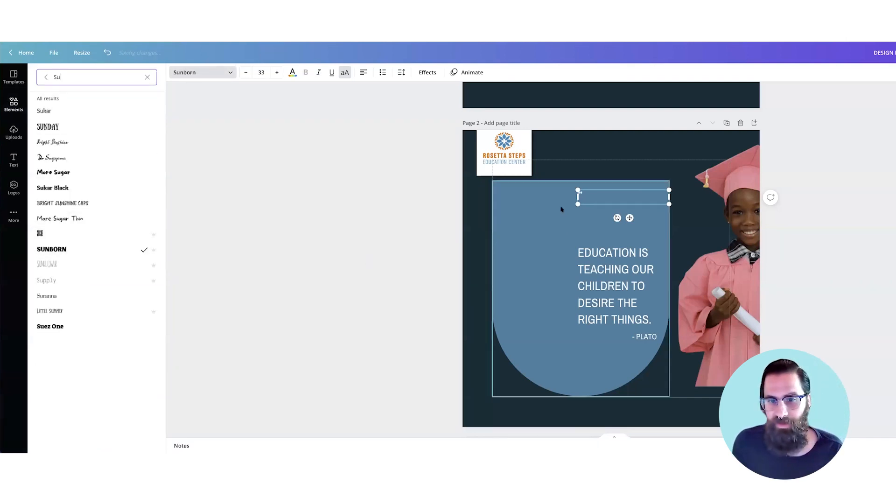
# Step: Enlarge the quotation mark above the quote to font size 49
pyautogui.click(581, 195)
pyautogui.click(277, 72)
pyautogui.click(277, 72)
pyautogui.click(277, 73)
pyautogui.click(277, 72)
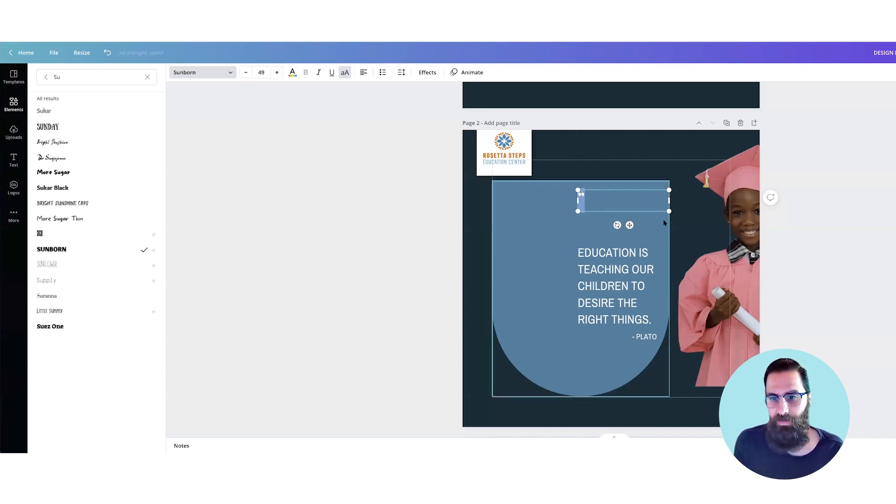
# Step: Enlarge the quotation mark to font size 141 and place it directly above the quote's first line
pyautogui.moveTo(669, 211); pyautogui.dragTo(740, 283)
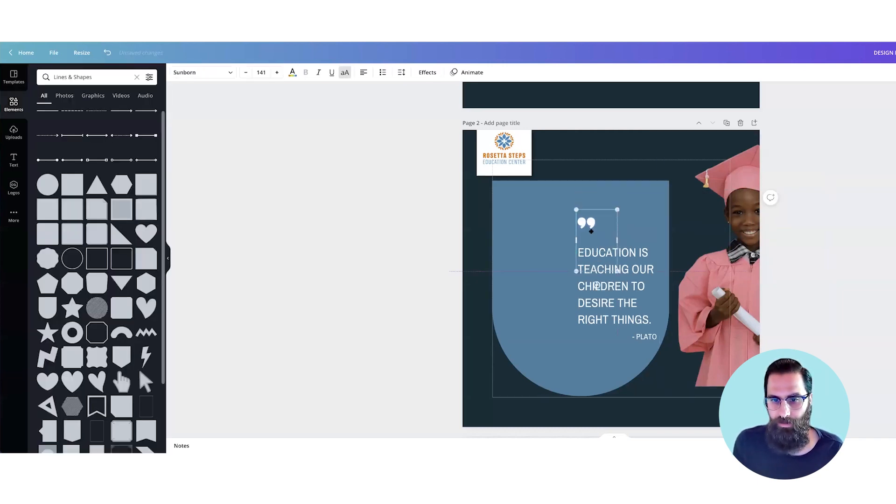
pyautogui.moveTo(591, 225); pyautogui.dragTo(592, 233)
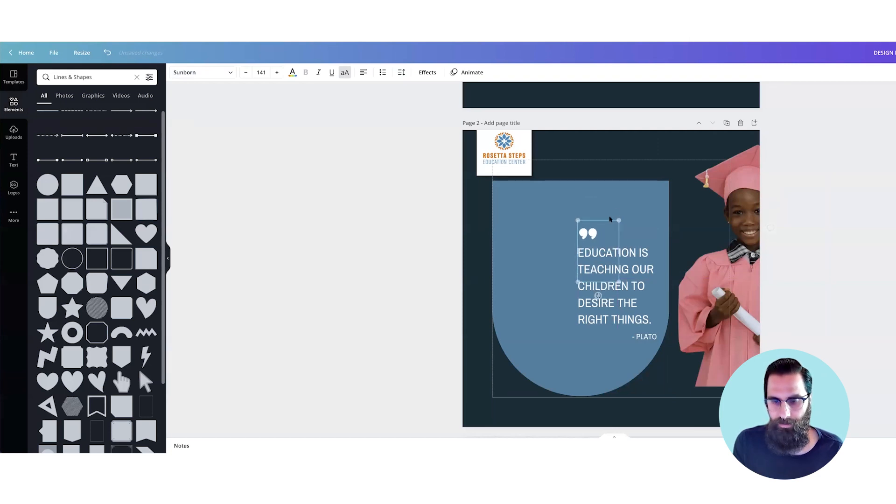
pyautogui.press('BackSpace')
pyautogui.write('"')
pyautogui.click(651, 207)
# Step: Move the quotation mark, quote and "- PLATO" attribution slightly down together within the blue shape
pyautogui.click(633, 322)
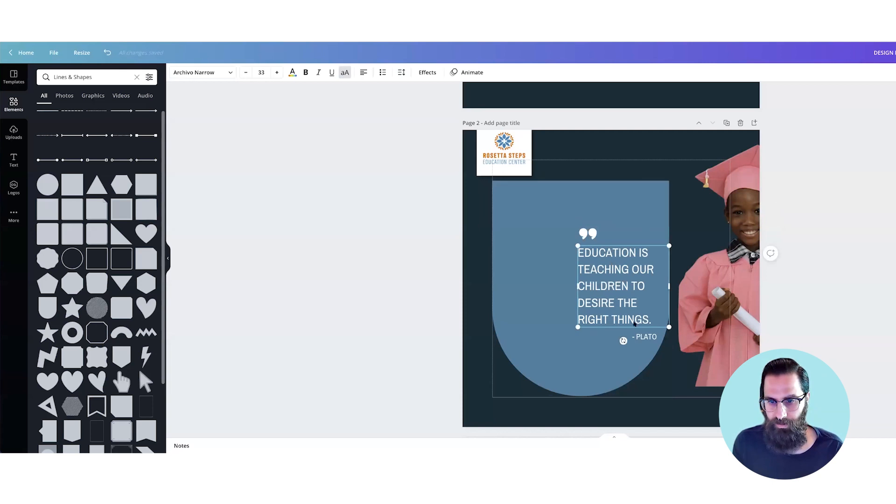
pyautogui.keyDown('shift'); pyautogui.click(643, 337); pyautogui.keyUp('shift')
pyautogui.keyDown('shift'); pyautogui.click(588, 233); pyautogui.keyUp('shift')
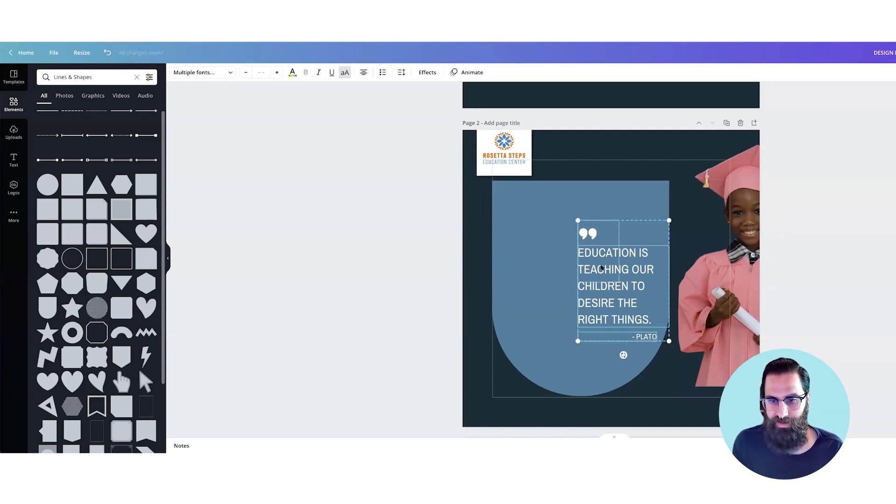
pyautogui.moveTo(601, 268); pyautogui.dragTo(602, 270)
pyautogui.click(822, 260)
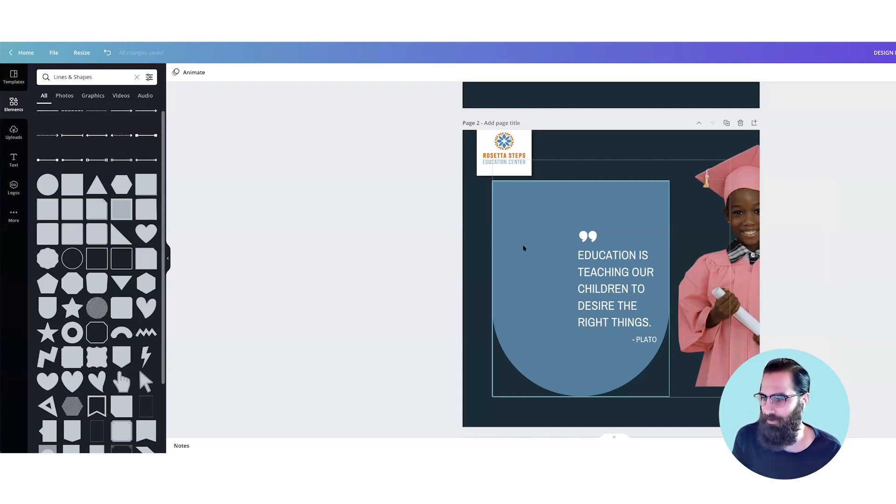
# Step: Remove the white background from the Rosetta Steps logo and position the logo above the blue shape
pyautogui.moveTo(511, 162); pyautogui.dragTo(552, 196)
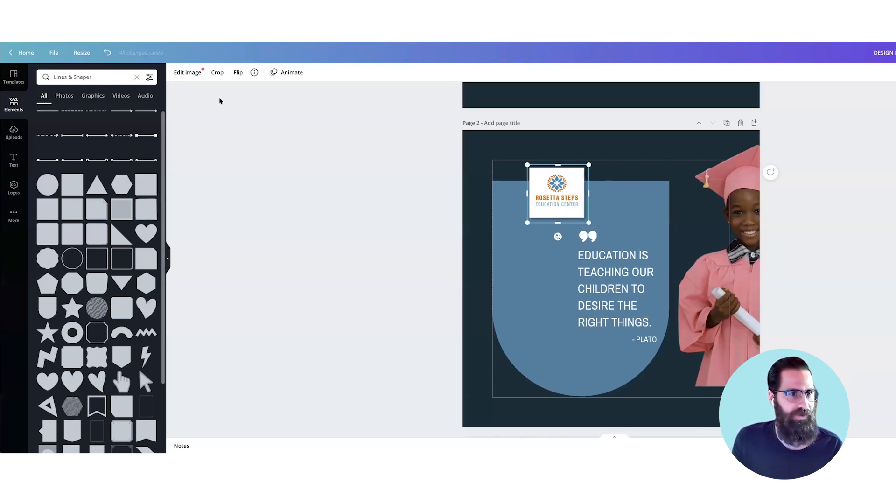
pyautogui.click(194, 78)
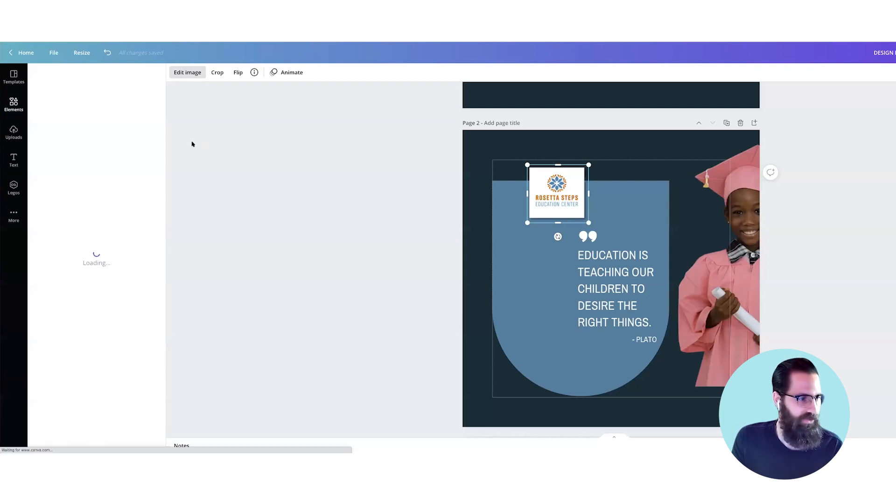
pyautogui.click(78, 191)
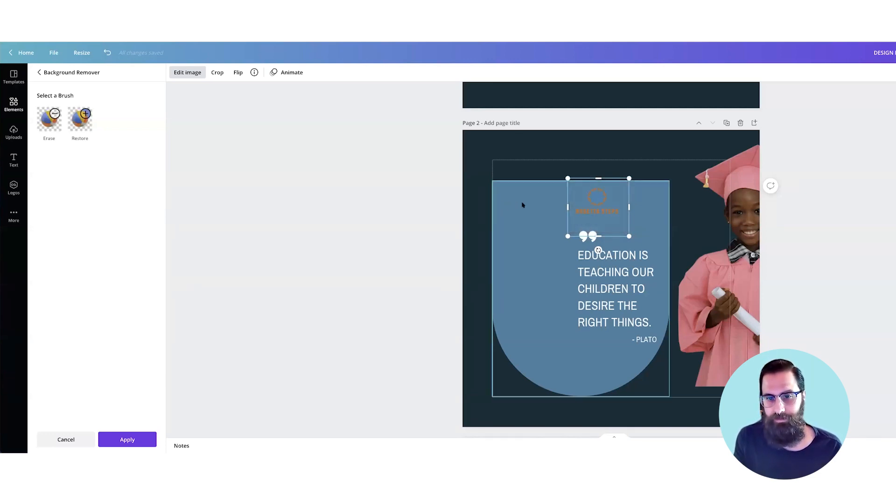
pyautogui.moveTo(598, 202); pyautogui.dragTo(598, 153)
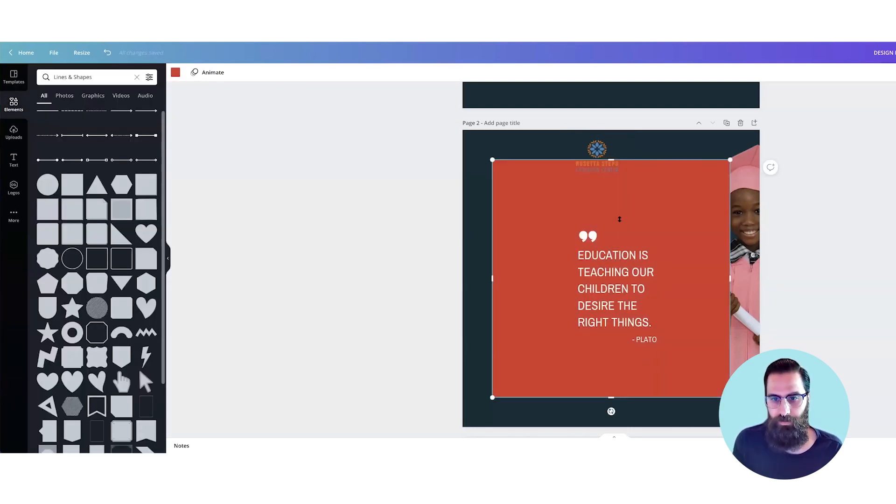
# Step: Fit a white rectangle across the full width of the blue shape's top and place the logo on it
pyautogui.moveTo(611, 396); pyautogui.dragTo(647, 213)
pyautogui.moveTo(609, 182); pyautogui.dragTo(609, 180)
pyautogui.moveTo(627, 221); pyautogui.dragTo(627, 229)
pyautogui.moveTo(730, 208); pyautogui.dragTo(668, 210)
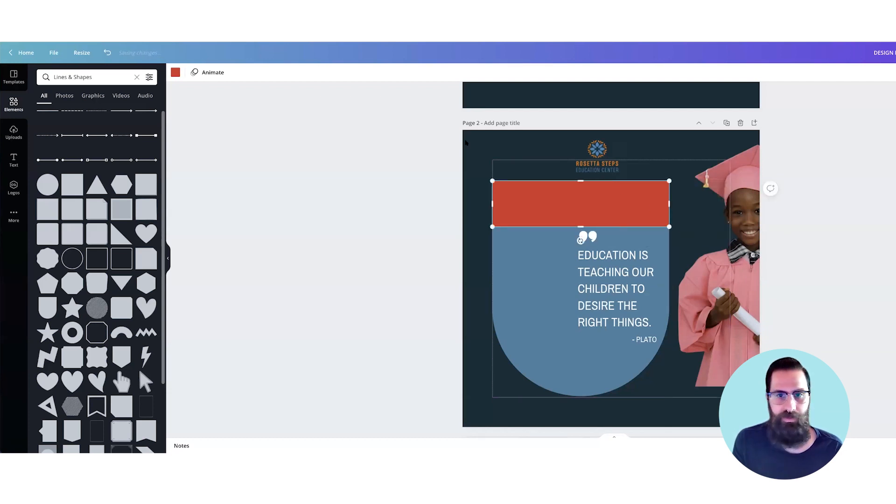
pyautogui.click(175, 73)
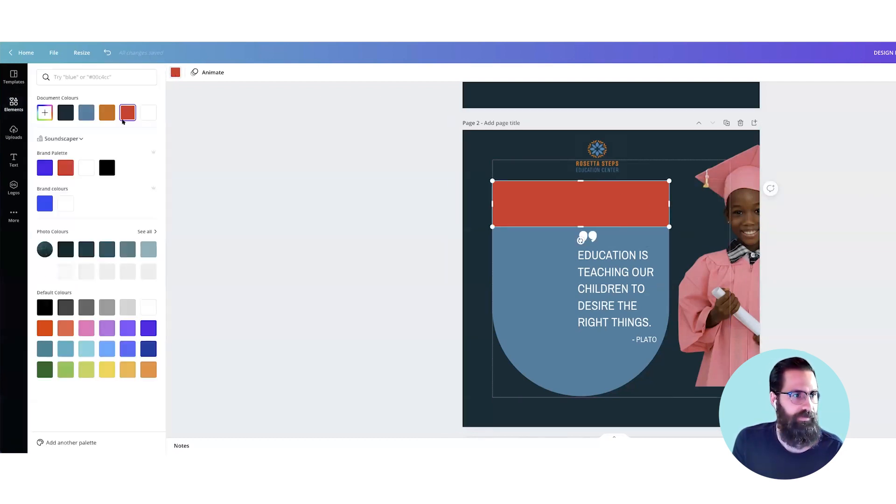
pyautogui.click(148, 113)
pyautogui.moveTo(601, 160); pyautogui.dragTo(609, 194)
# Step: Move the graduate photo to the left side of the page and bring it forward in front of the blue shape
pyautogui.moveTo(749, 240); pyautogui.dragTo(525, 276)
pyautogui.hotkey('ctrl', ']')
pyautogui.hotkey('ctrl', ']')
# Step: Move the blue shape, white band, logo and quote texts together to the upper-right corner of the margin frame
pyautogui.click(602, 207)
pyautogui.click(630, 271)
pyautogui.click(840, 310)
pyautogui.moveTo(824, 403); pyautogui.dragTo(466, 170)
pyautogui.moveTo(668, 200); pyautogui.dragTo(706, 176)
pyautogui.hotkey('ctrl', 'z')
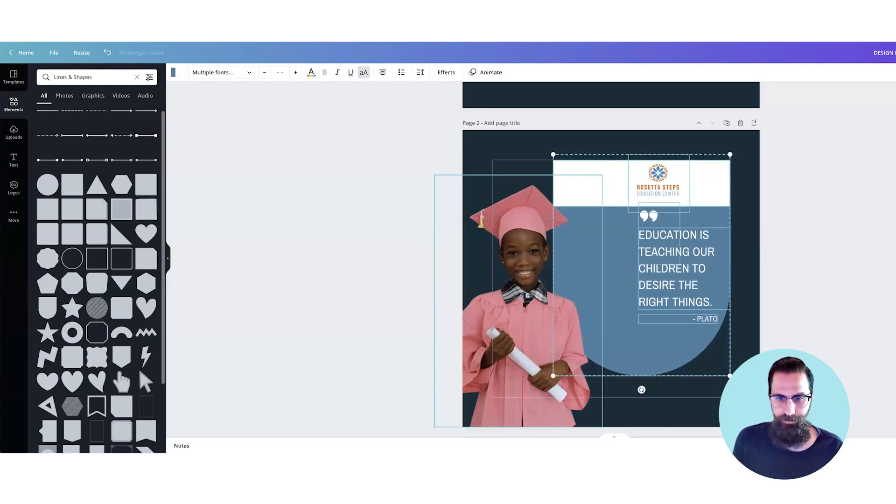
# Step: Enlarge the graduate photo from its upper-right corner until the cap nearly reaches the page's top edge
pyautogui.click(598, 182)
pyautogui.moveTo(601, 176); pyautogui.dragTo(643, 119)
pyautogui.click(821, 215)
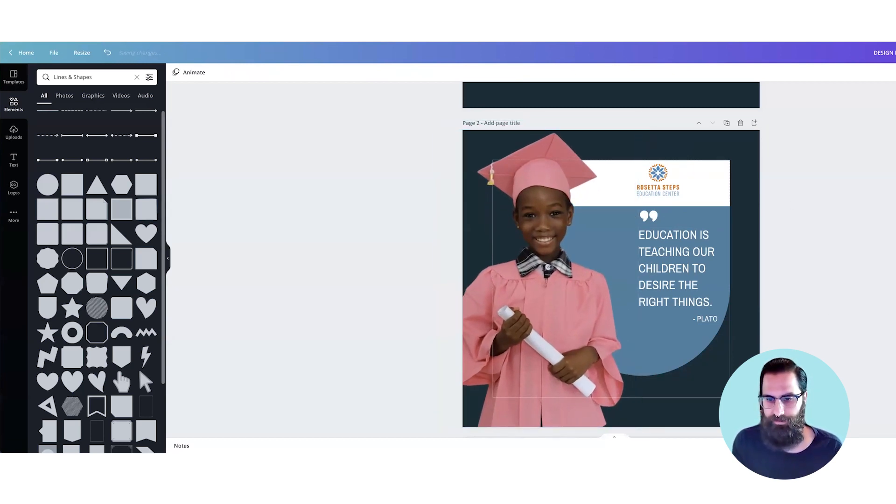
# Step: Scale the blue shape, white band, logo and quote texts together to about 704 × 881, reaching the lower margin line
pyautogui.moveTo(651, 240); pyautogui.dragTo(626, 152)
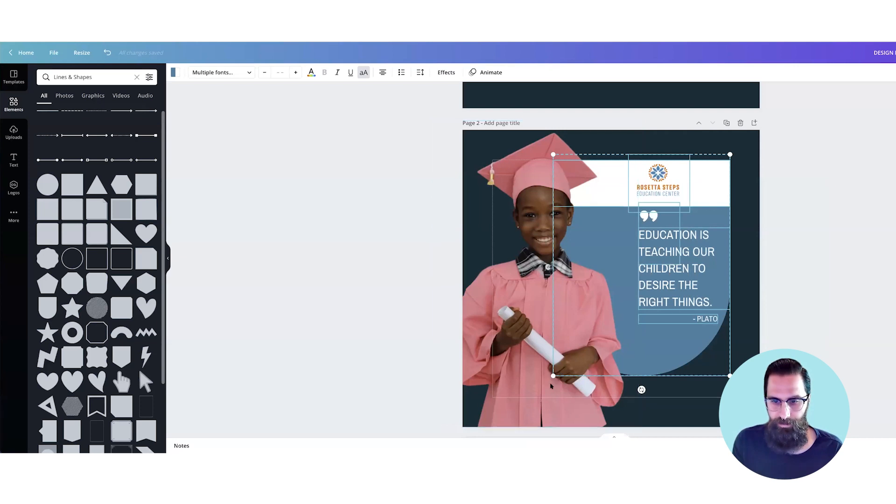
pyautogui.moveTo(543, 393); pyautogui.dragTo(527, 414)
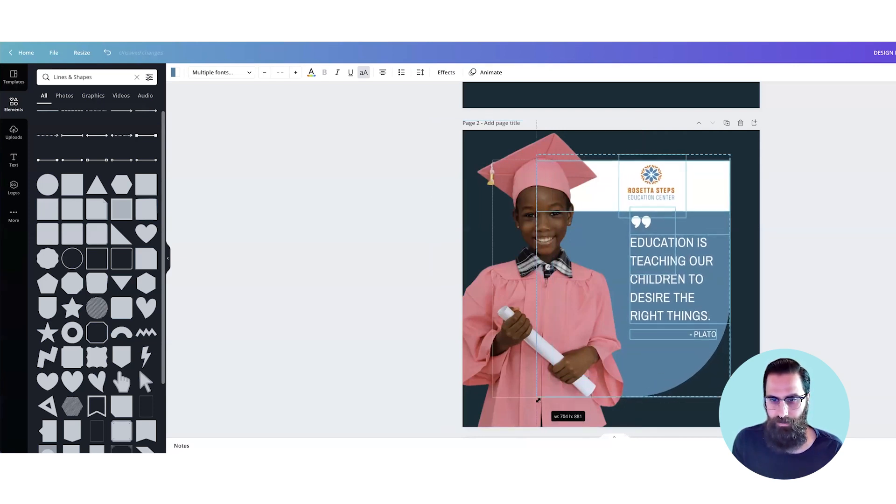
pyautogui.click(874, 321)
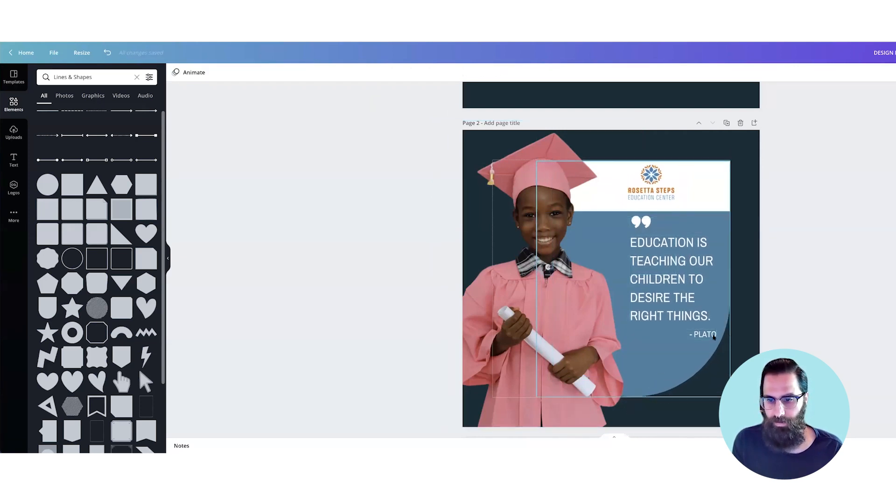
# Step: Shift the quotation mark, quote and attribution slightly down and left, and move the logo left within the white band
pyautogui.click(697, 316)
pyautogui.keyDown('shift'); pyautogui.click(649, 226); pyautogui.keyUp('shift')
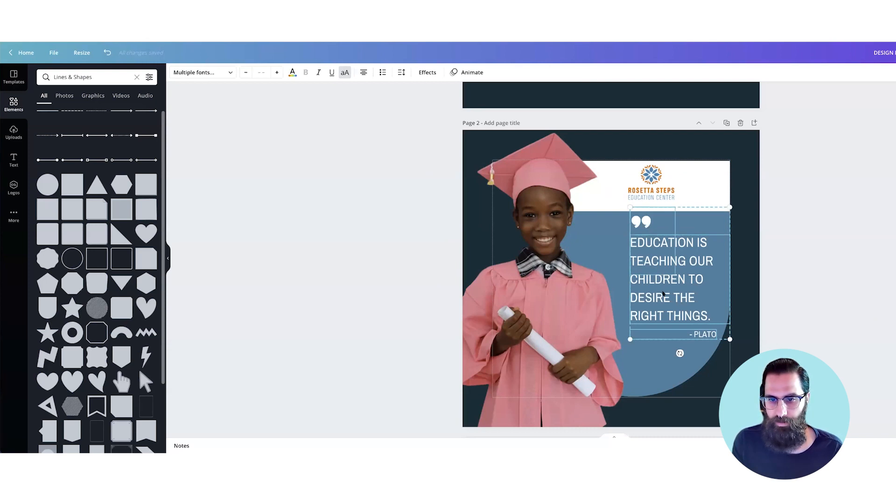
pyautogui.moveTo(662, 292); pyautogui.dragTo(657, 298)
pyautogui.click(761, 269)
pyautogui.moveTo(637, 189); pyautogui.dragTo(618, 188)
pyautogui.click(820, 224)
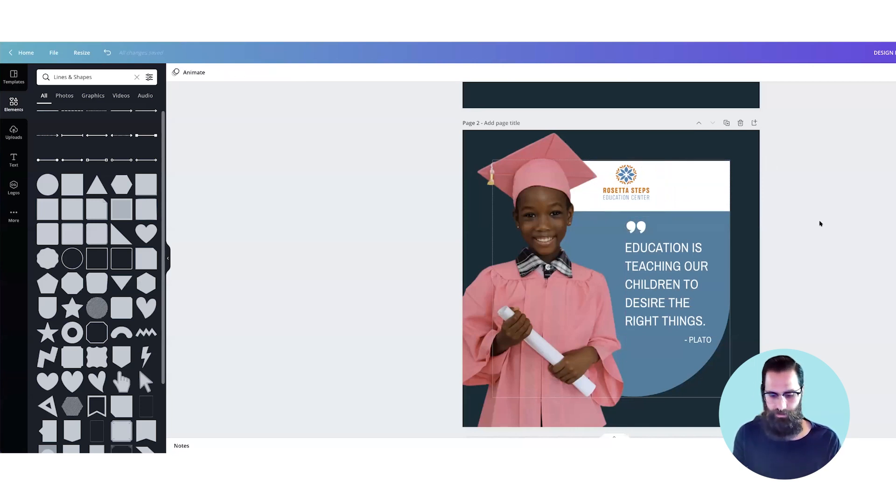
# Step: Make the whole "Education is teaching our children to desire the right things." quote on page 2 bold
pyautogui.press('super+minus')
pyautogui.press('super+minus')
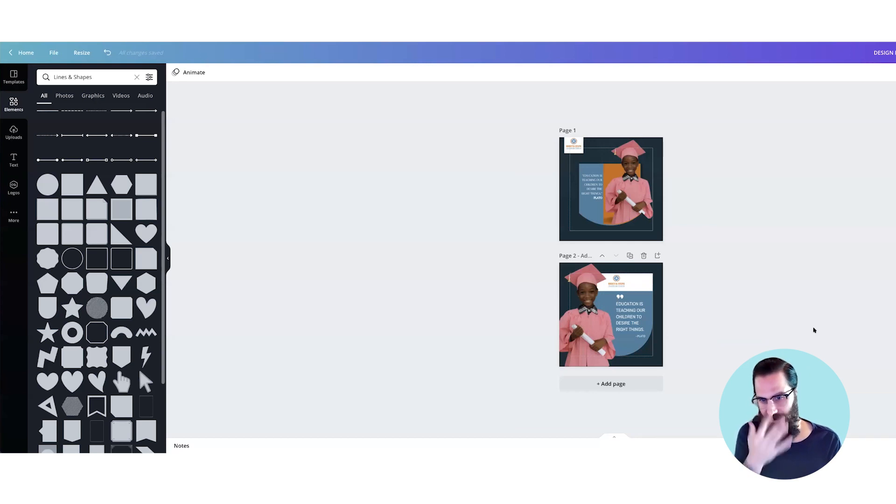
pyautogui.press('super+plus')
pyautogui.press('super+plus')
pyautogui.scroll(-3, 747, 336)
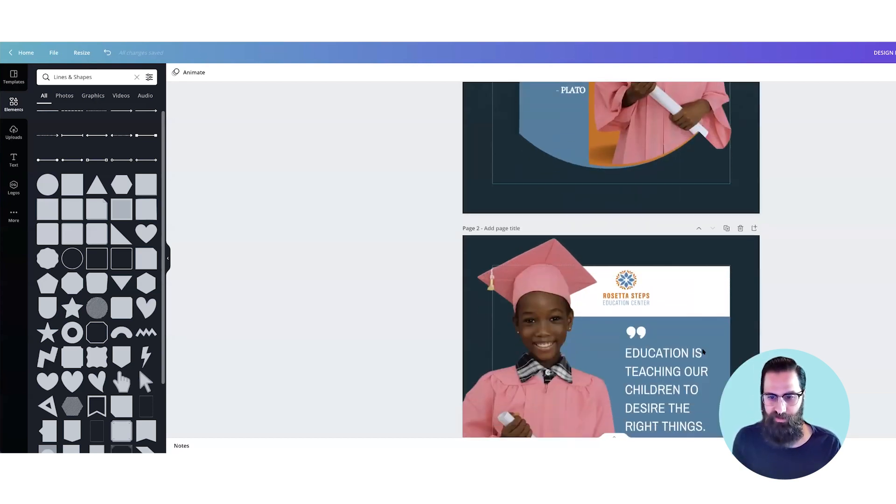
pyautogui.click(675, 354)
pyautogui.press('super+a')
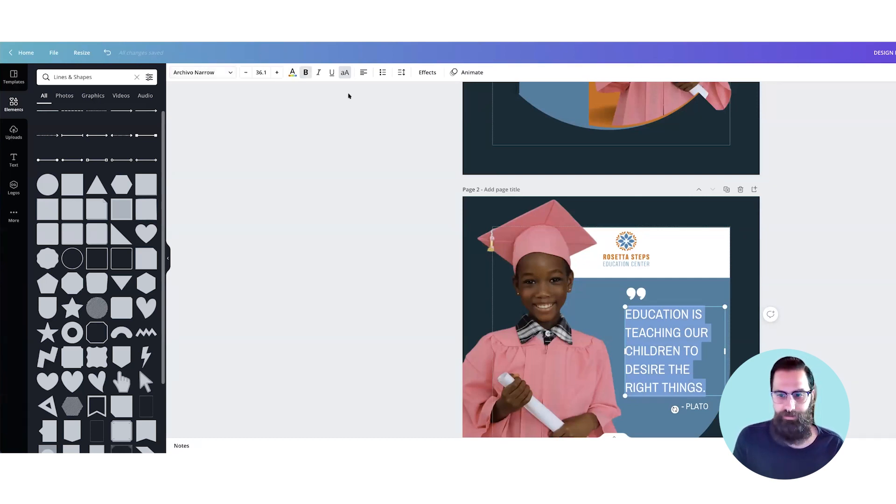
pyautogui.click(810, 253)
# Step: Reduce the line spacing of the bold quote text from its default so the lines sit closer together
pyautogui.press('super+minus')
pyautogui.doubleClick(661, 310)
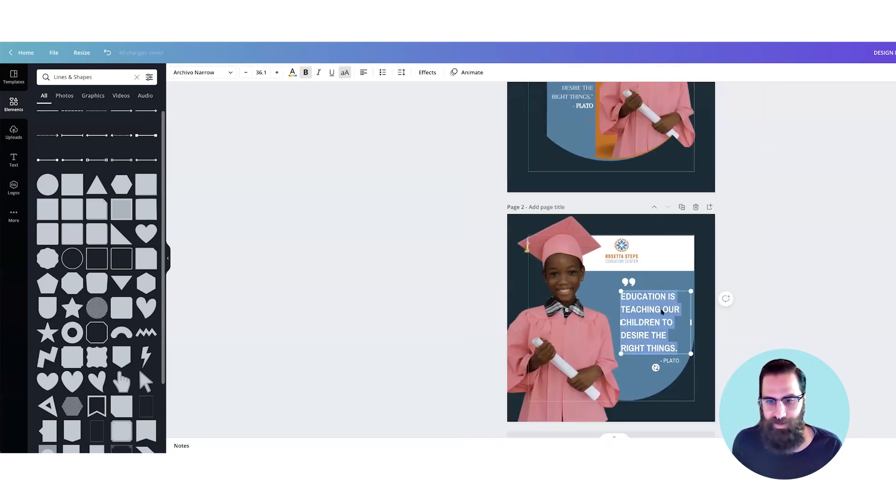
pyautogui.click(402, 72)
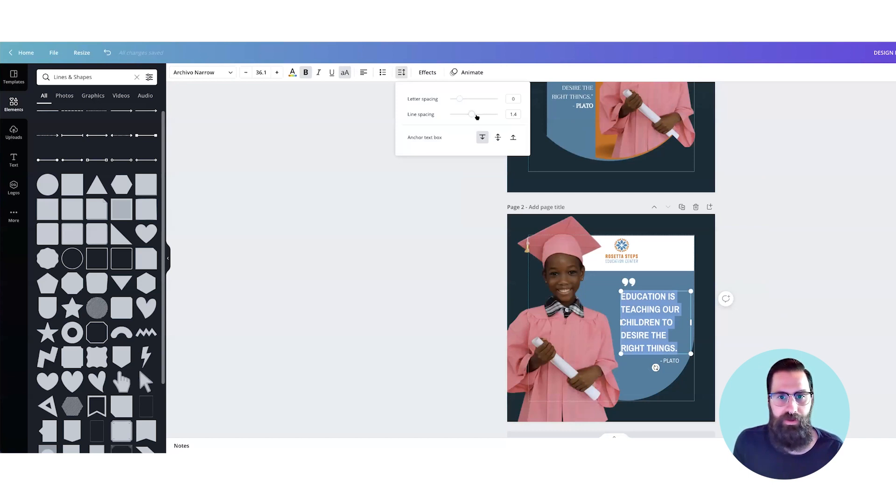
pyautogui.moveTo(472, 116); pyautogui.dragTo(468, 116)
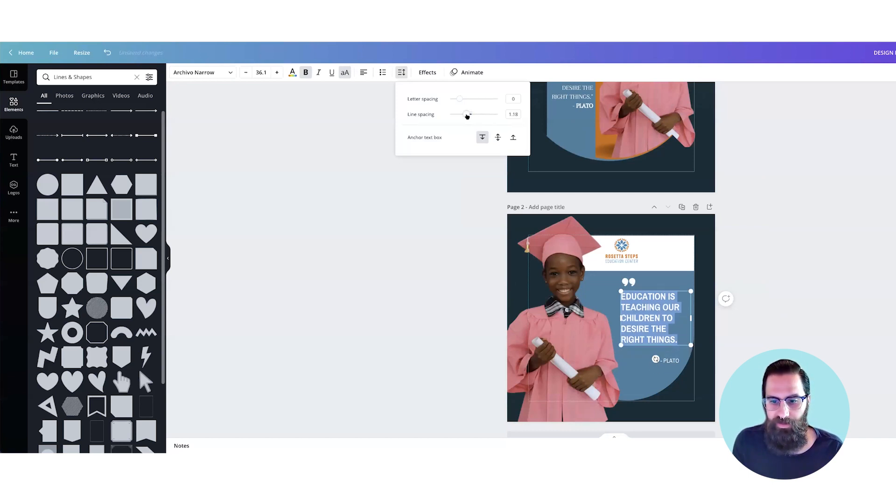
pyautogui.click(759, 168)
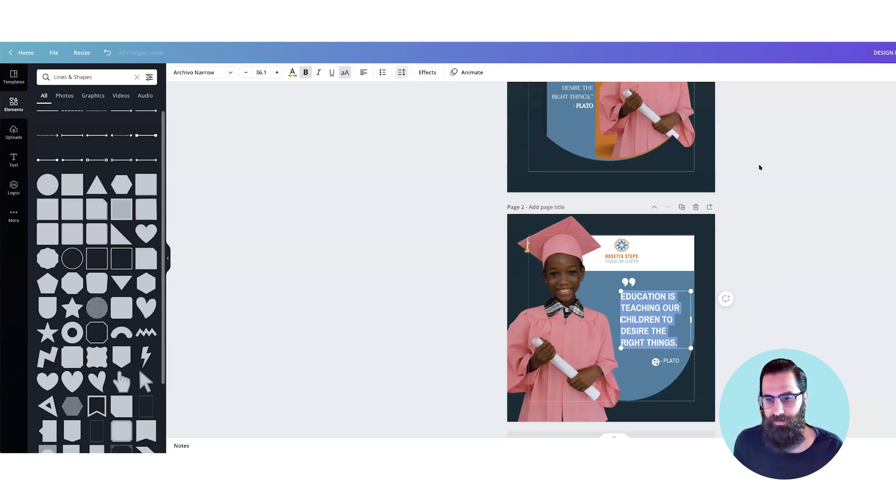
pyautogui.click(760, 167)
# Step: Nudge the quote text slightly up and move the "- PLATO" attribution up closer beneath it
pyautogui.click(663, 315)
pyautogui.moveTo(663, 315); pyautogui.dragTo(665, 313)
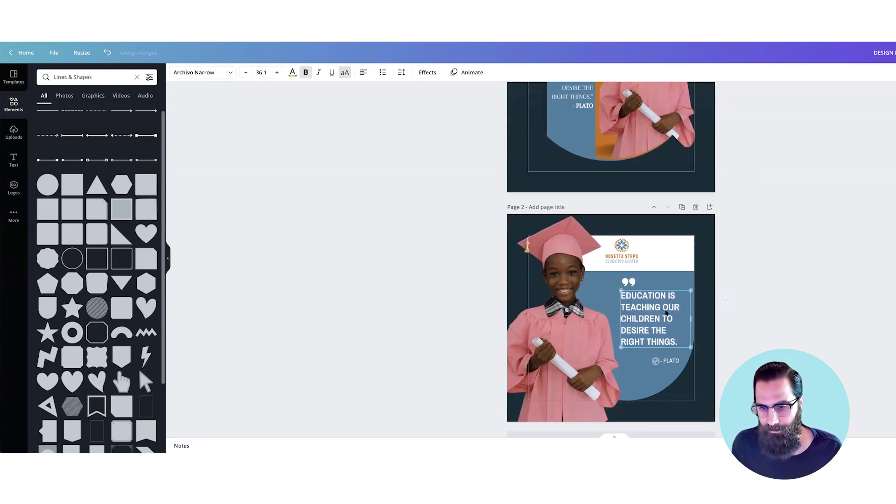
pyautogui.click(813, 297)
pyautogui.click(670, 361)
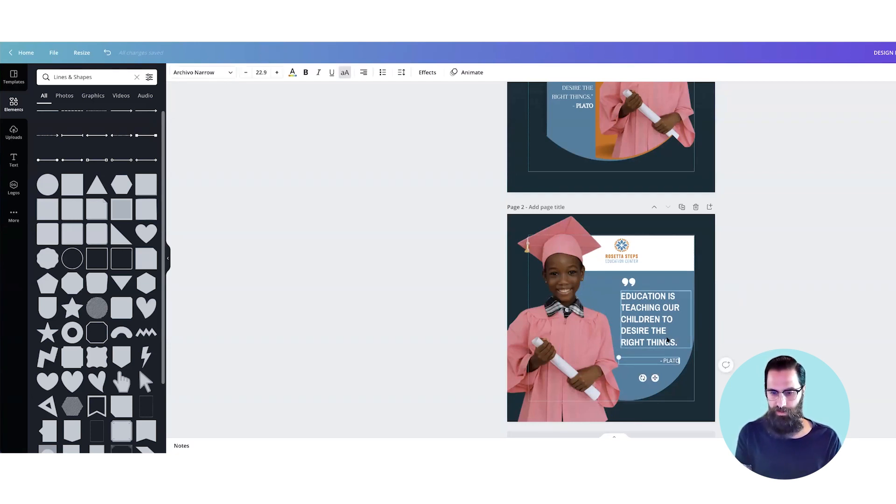
pyautogui.press('Up')
pyautogui.press('Up')
pyautogui.press('Up')
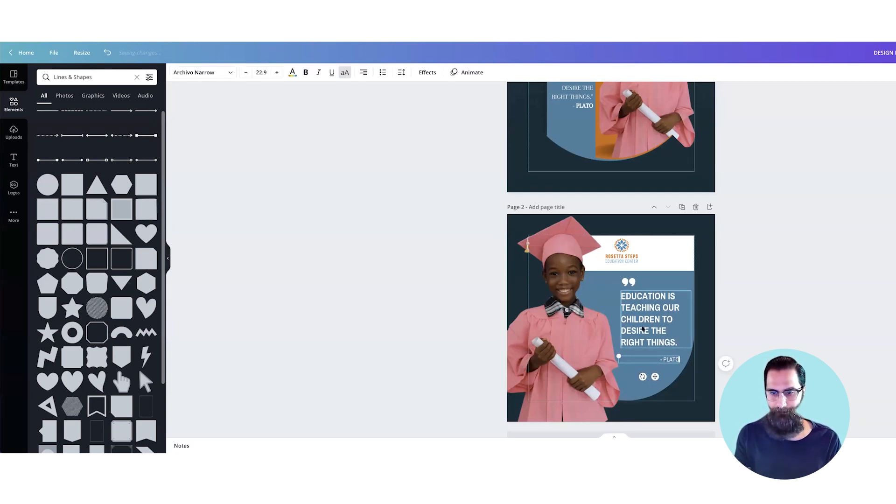
# Step: Raise the quotation mark slightly above the quote, and shift the mark, quote and attribution down together
pyautogui.click(777, 292)
pyautogui.click(629, 281)
pyautogui.keyDown('shift'); pyautogui.click(665, 322); pyautogui.keyUp('shift')
pyautogui.keyDown('shift'); pyautogui.click(672, 359); pyautogui.keyUp('shift')
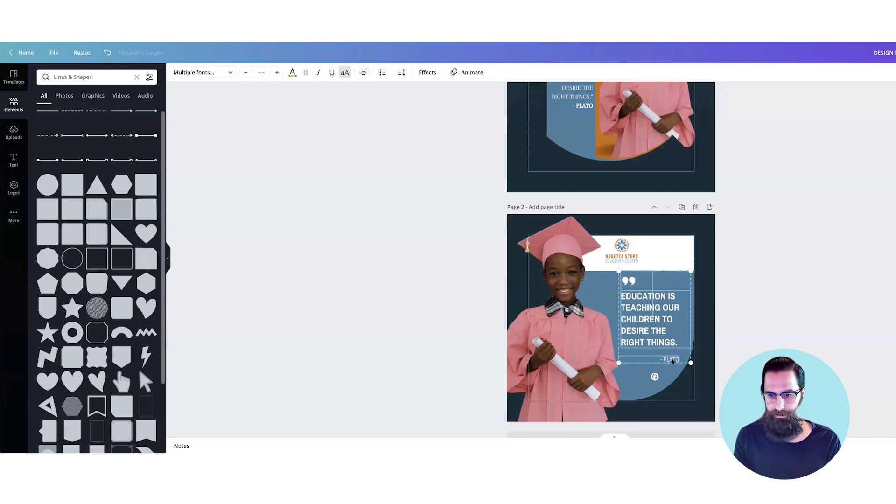
pyautogui.moveTo(673, 360); pyautogui.dragTo(672, 365)
pyautogui.click(774, 346)
# Step: Fine-tune the size of the graduate photo on page 2 to about 747 × 1,122
pyautogui.click(583, 326)
pyautogui.moveTo(630, 214)
pyautogui.mouseDown()
pyautogui.moveTo(638, 201)
pyautogui.moveTo(630, 204)
pyautogui.mouseUp()
pyautogui.click(762, 230)
pyautogui.click(587, 240)
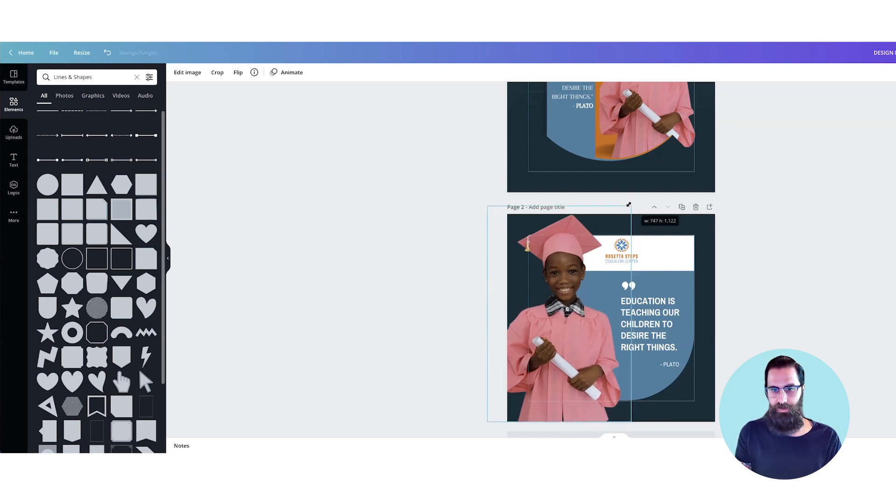
pyautogui.click(790, 255)
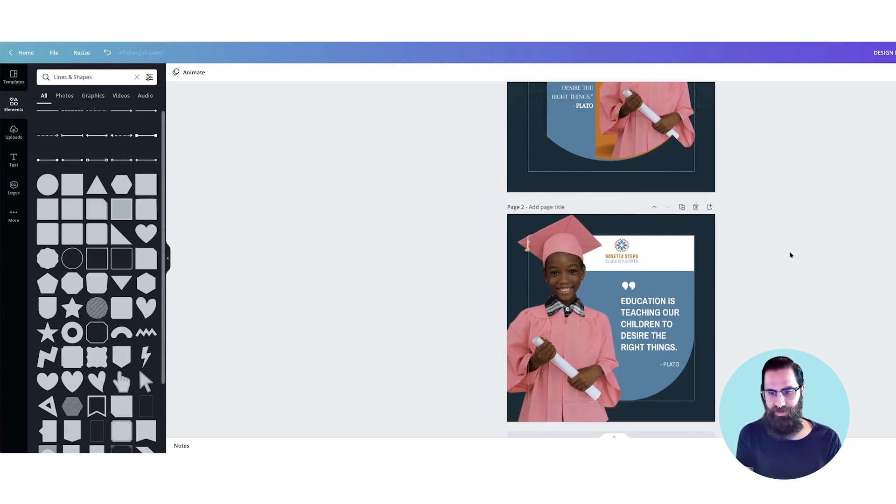
# Step: Duplicate page 2 and recolour the copy's blue rounded shape with the orange document colour
pyautogui.press('super+minus')
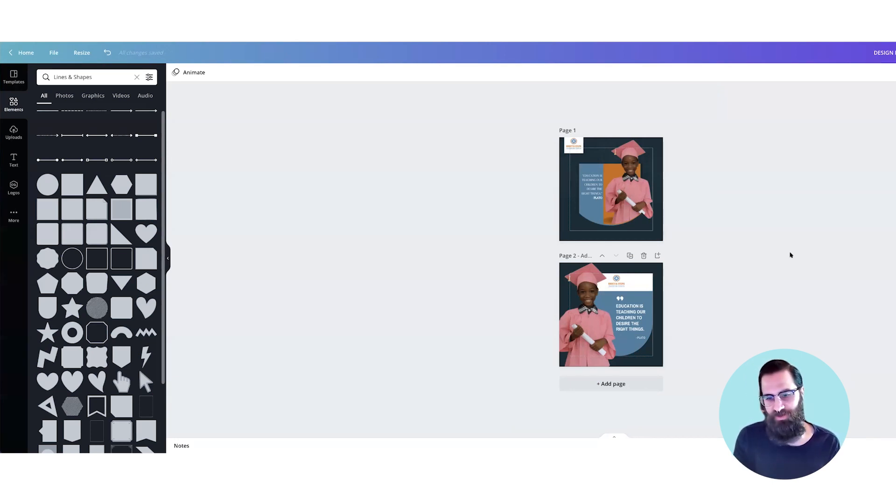
pyautogui.click(629, 256)
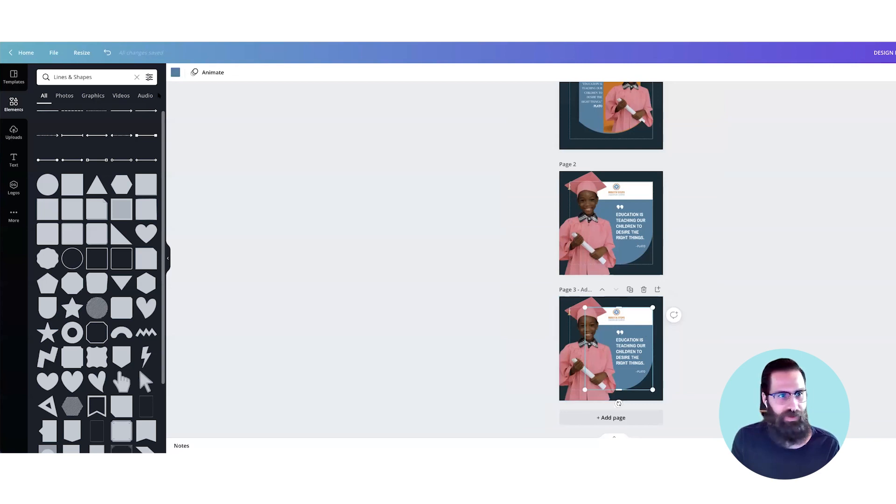
pyautogui.click(175, 72)
pyautogui.click(107, 112)
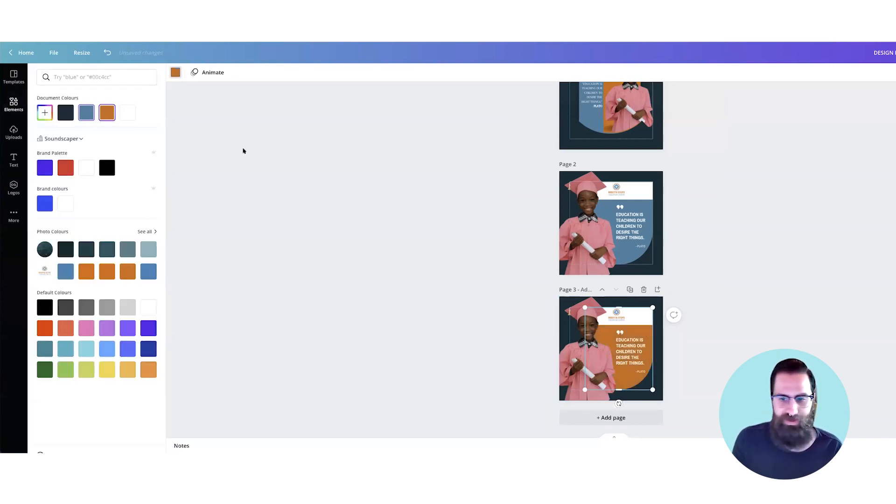
pyautogui.click(385, 183)
pyautogui.click(728, 230)
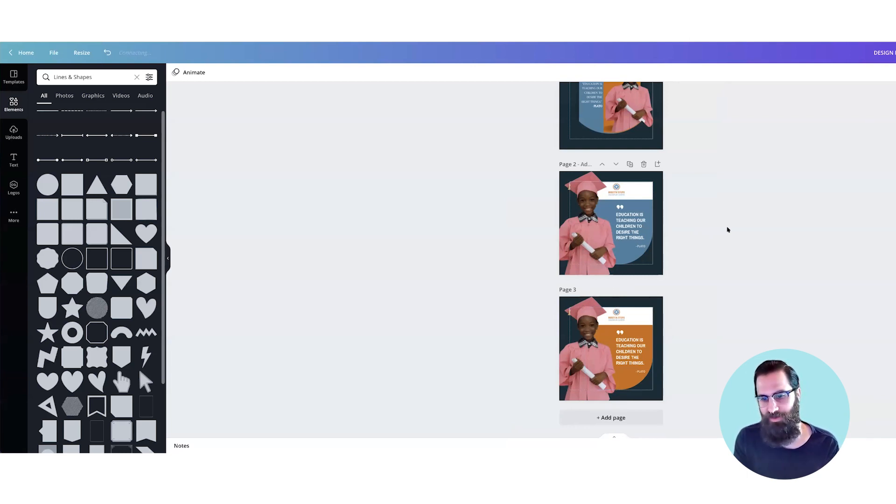
pyautogui.click(641, 248)
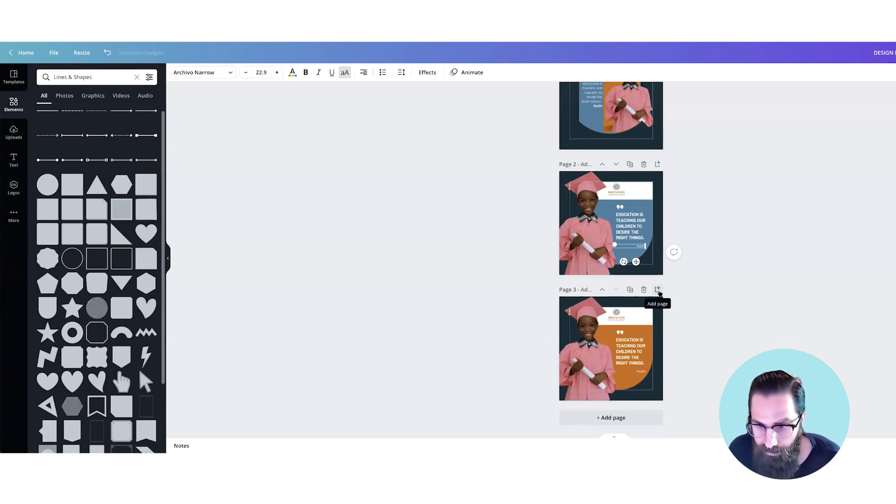
pyautogui.click(644, 372)
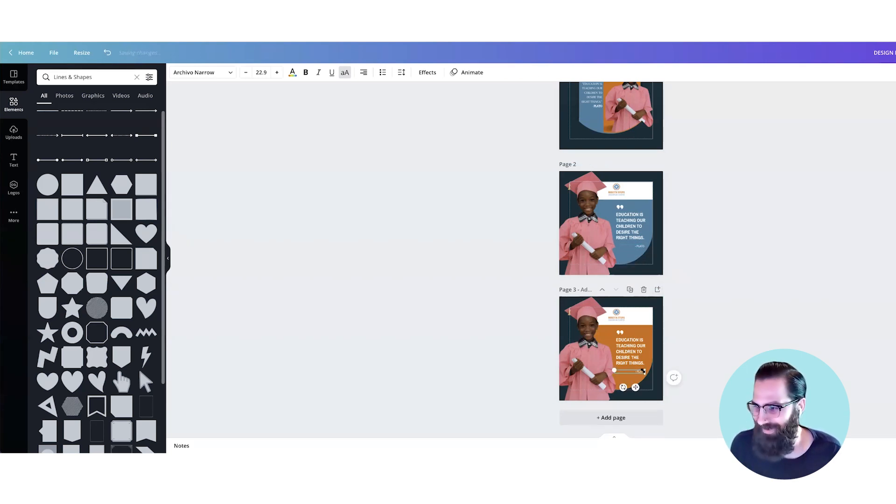
pyautogui.click(719, 310)
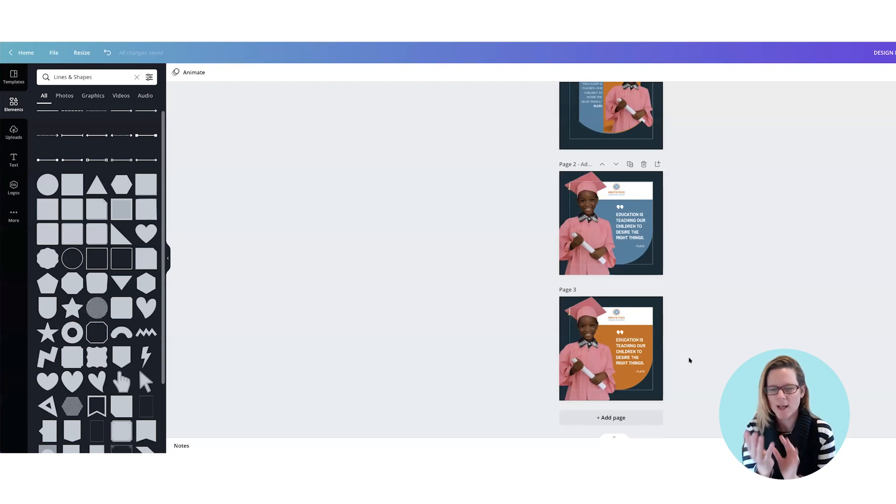
# Step: Try shifting the dark cut-out shape and the graduate photo on page 1, and undo those moves
pyautogui.scroll(2, 689, 360)
pyautogui.moveTo(647, 197); pyautogui.dragTo(636, 204)
pyautogui.moveTo(640, 167); pyautogui.dragTo(635, 159)
pyautogui.press('super+z')
pyautogui.press('super+z')
pyautogui.press('super+z')
pyautogui.press('super+z')
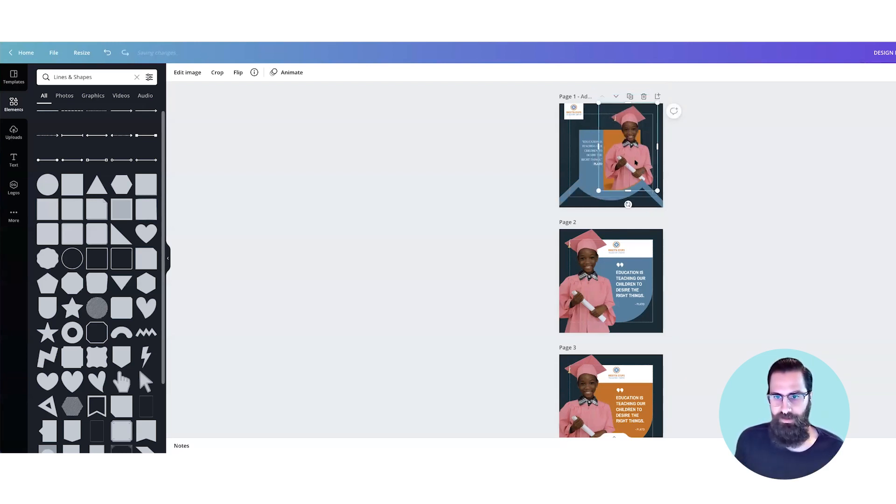
# Step: Pull apart the overlapping dark, blue and orange cut-out shapes beneath the curved panel on page 1
pyautogui.press('super+plus')
pyautogui.press('super+plus')
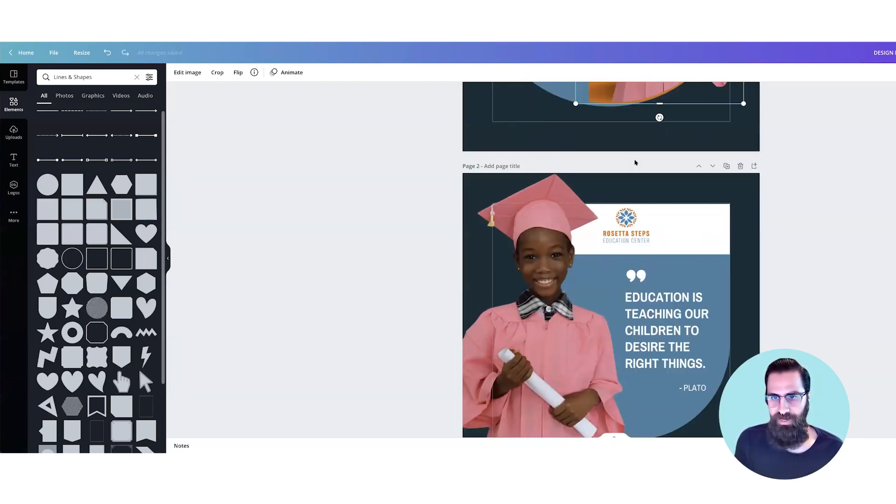
pyautogui.scroll(3, 634, 163)
pyautogui.moveTo(682, 259); pyautogui.dragTo(709, 273)
pyautogui.moveTo(692, 231); pyautogui.dragTo(693, 263)
pyautogui.moveTo(688, 206); pyautogui.dragTo(701, 233)
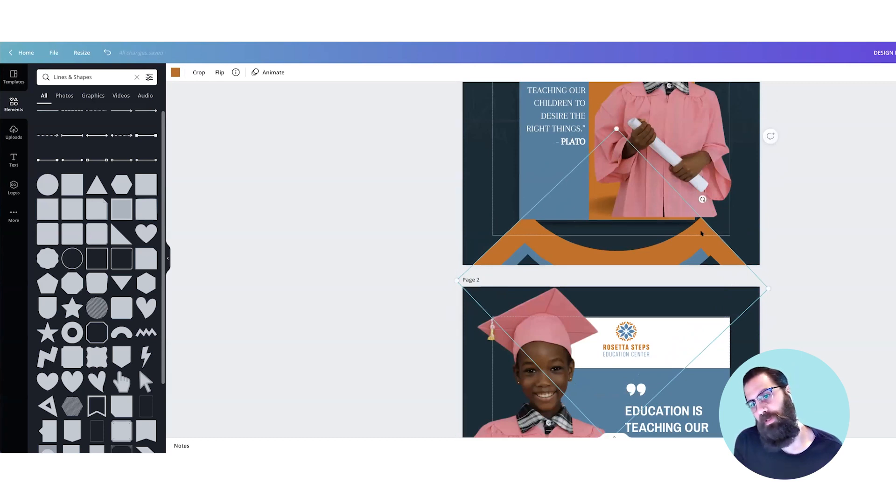
# Step: Undo the moves of the layered cut-out shapes to restore the curved panel on page 1
pyautogui.hotkey('ctrl', 'z')
pyautogui.hotkey('ctrl', 'z')
pyautogui.hotkey('ctrl', 'z')
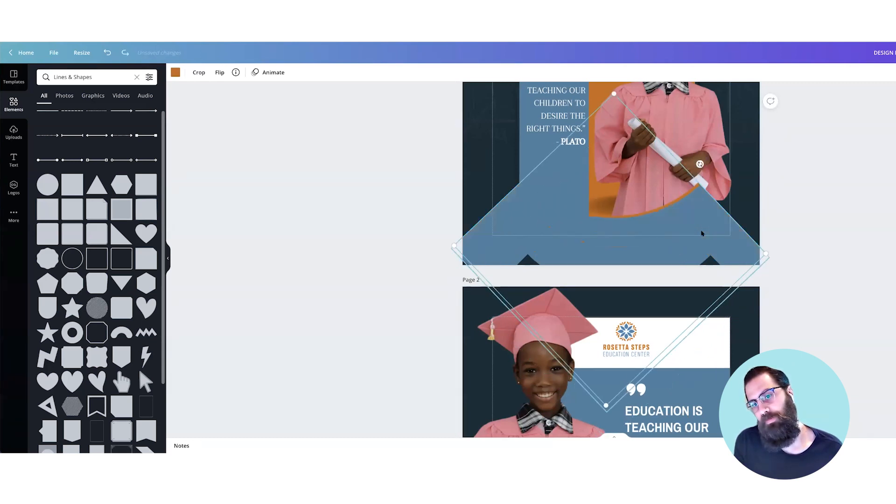
pyautogui.scroll(1, 768, 241)
pyautogui.click(821, 249)
pyautogui.scroll(-1, 821, 249)
pyautogui.hotkey('ctrl', 'z')
pyautogui.hotkey('ctrl', 'z')
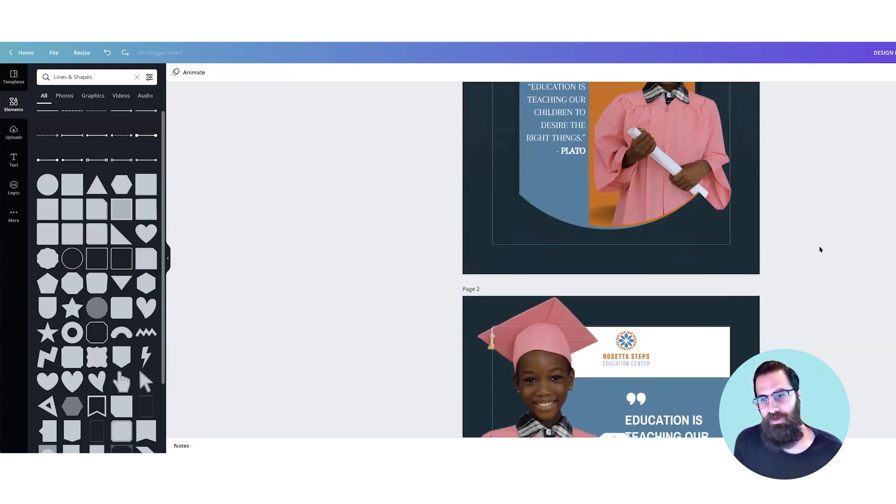
# Step: Move the dark cut-out shape on page 1 slightly up to cover the uneven blue and orange rim of the curve
pyautogui.scroll(2, 820, 249)
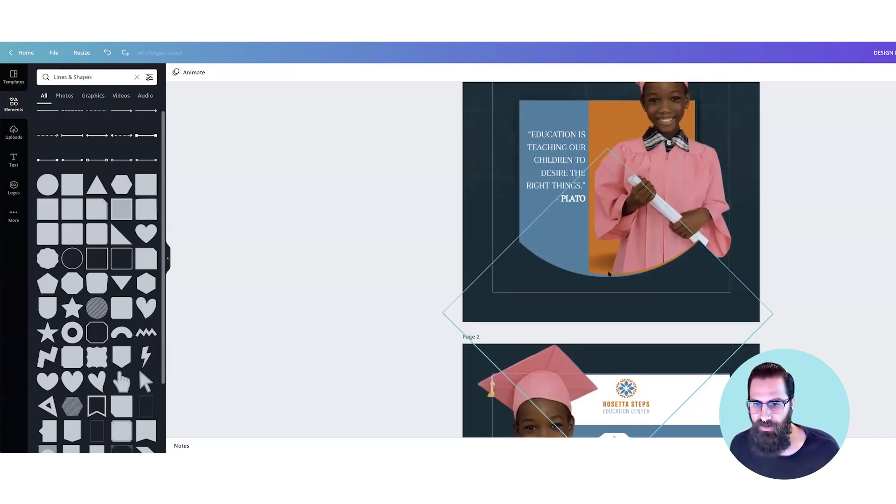
pyautogui.moveTo(663, 270); pyautogui.dragTo(669, 272)
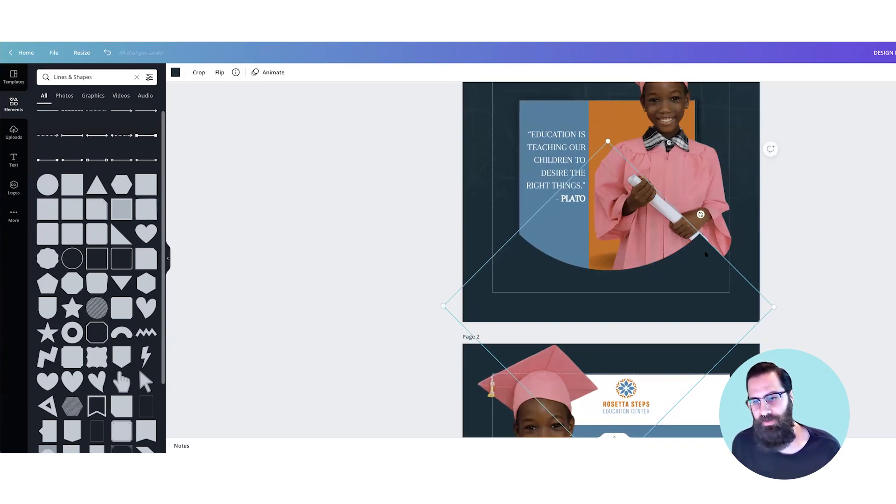
pyautogui.scroll(-1, 702, 248)
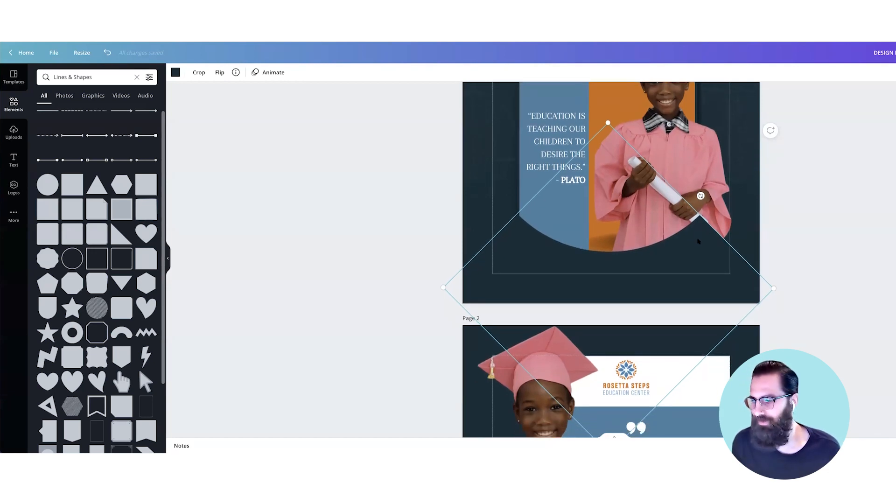
pyautogui.scroll(-1, 698, 241)
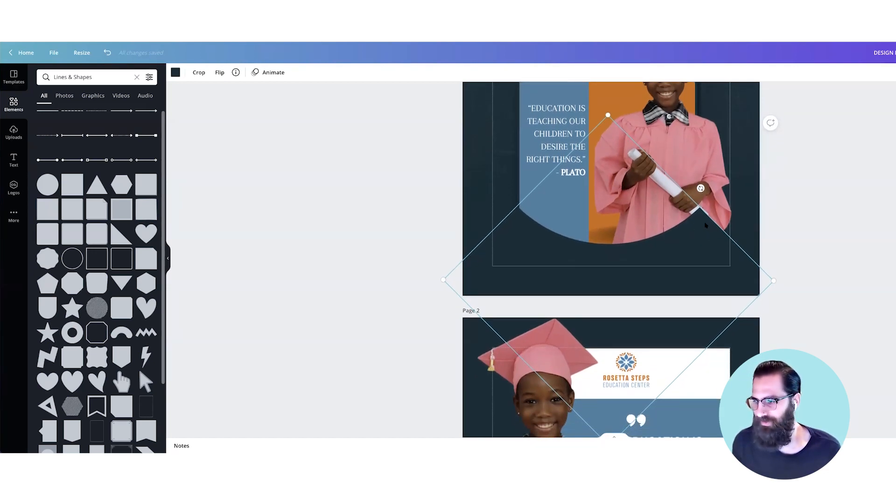
pyautogui.scroll(-2, 716, 236)
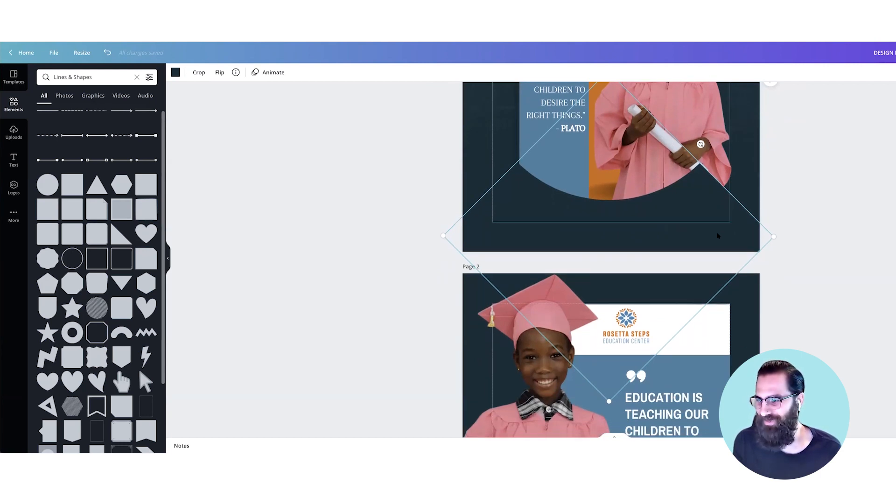
pyautogui.scroll(4, 717, 236)
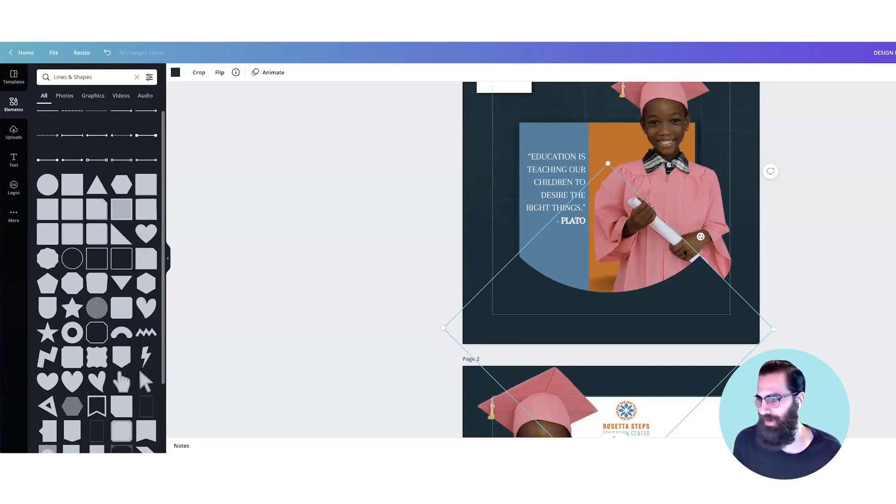
pyautogui.scroll(-1, 685, 253)
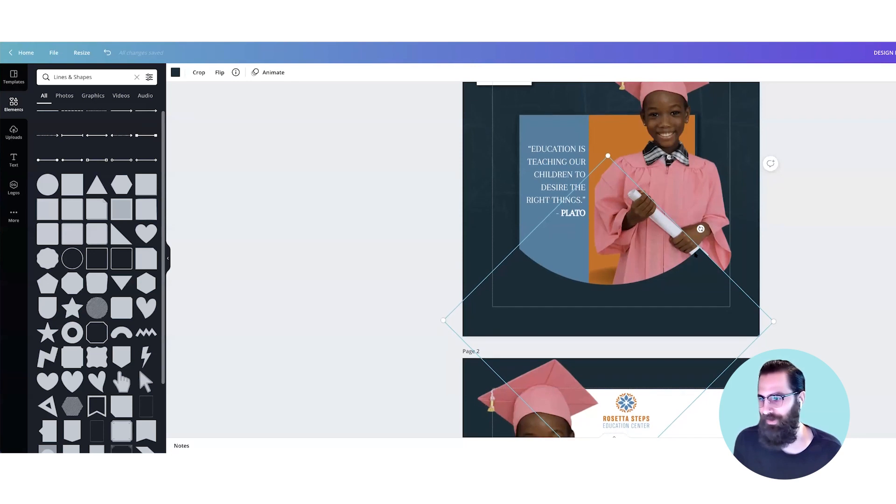
pyautogui.click(777, 265)
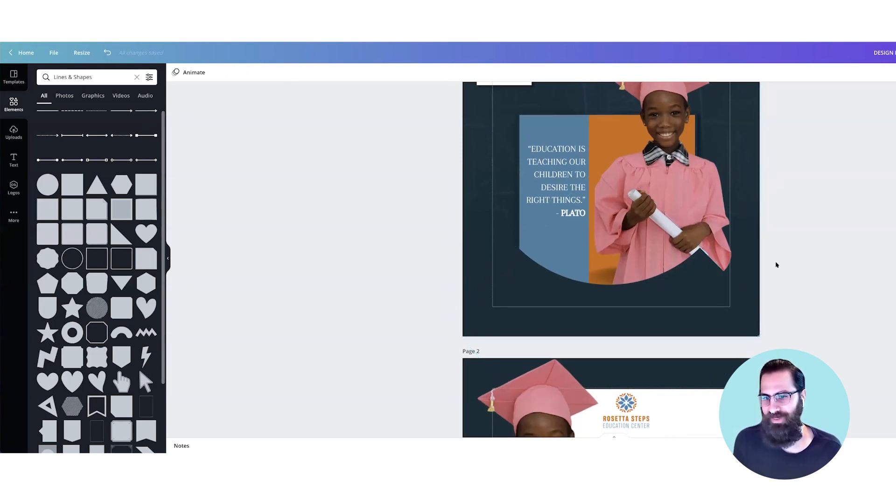
# Step: Nudge page 1's dark cut-out shape slightly down and compare the original post with the blue and orange versions
pyautogui.scroll(-3, 776, 264)
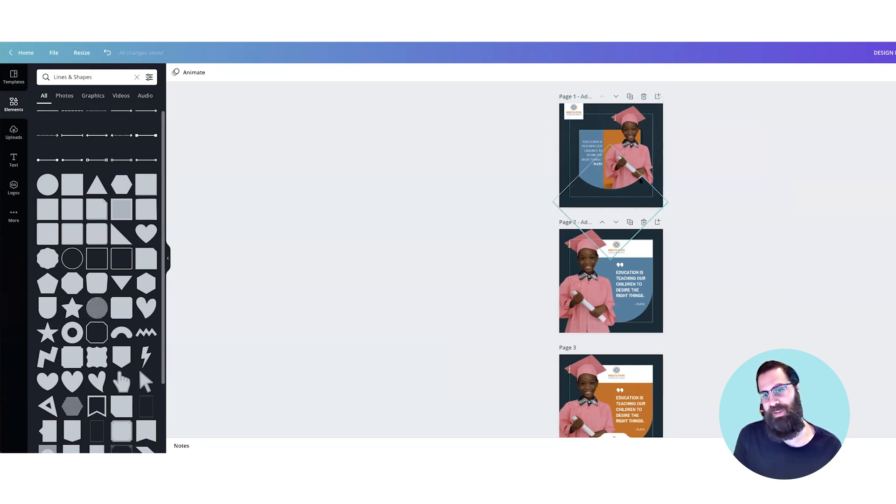
pyautogui.scroll(-1, 667, 188)
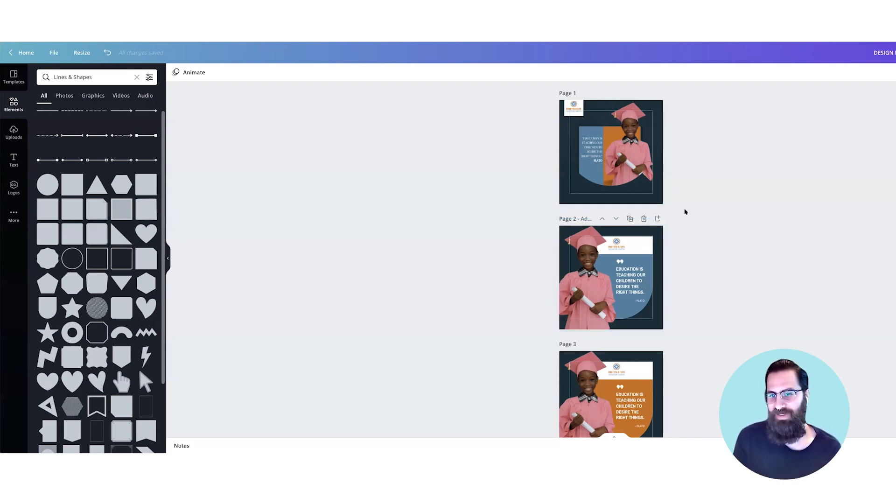
pyautogui.moveTo(633, 190); pyautogui.dragTo(634, 192)
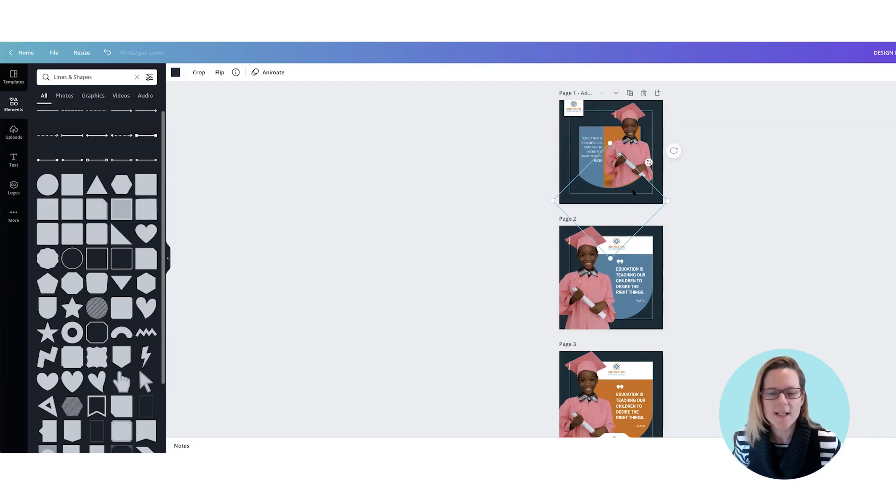
pyautogui.click(738, 271)
pyautogui.scroll(-1, 736, 270)
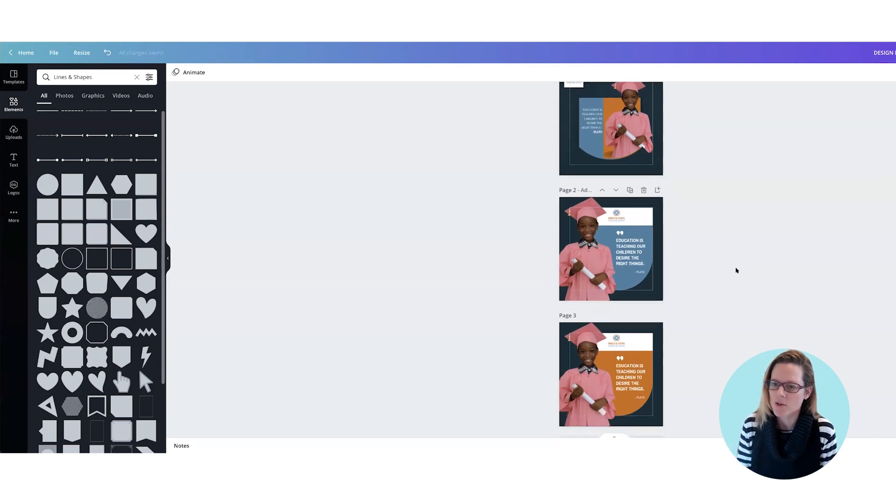
pyautogui.scroll(1, 737, 271)
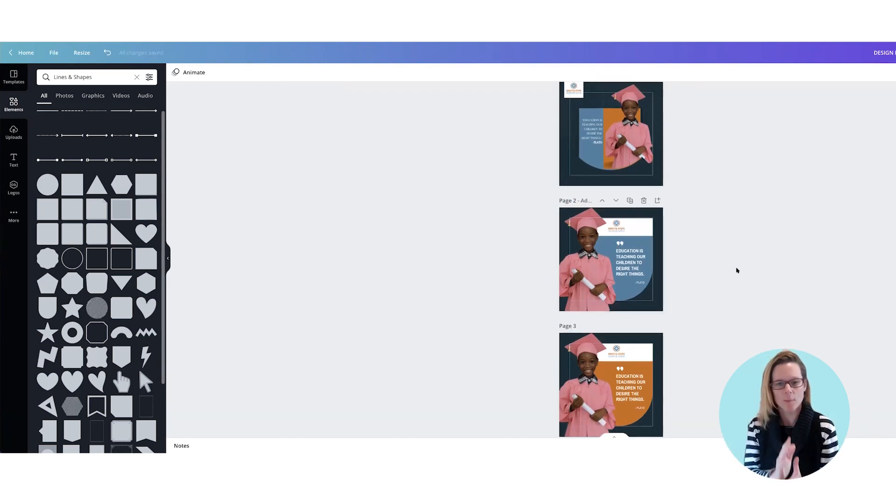
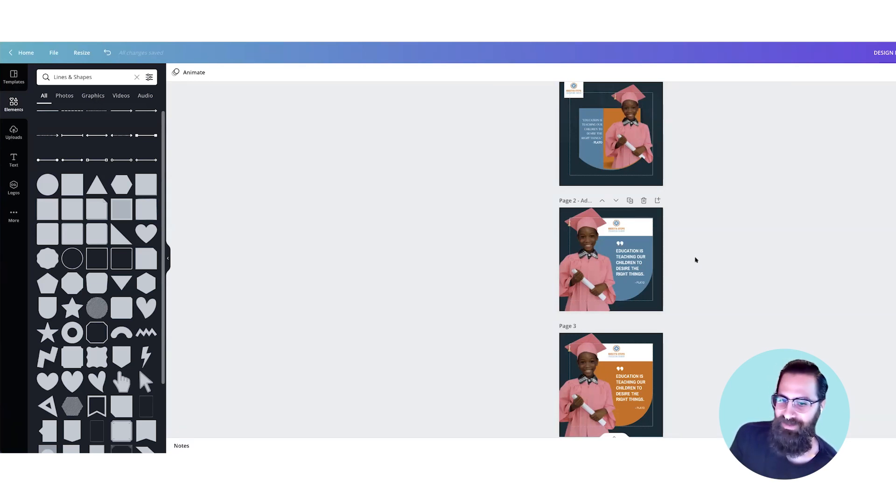
# Step: Duplicate page 3 and recolour the curved orange panel on the copy with the document's blue
pyautogui.scroll(-1, 695, 259)
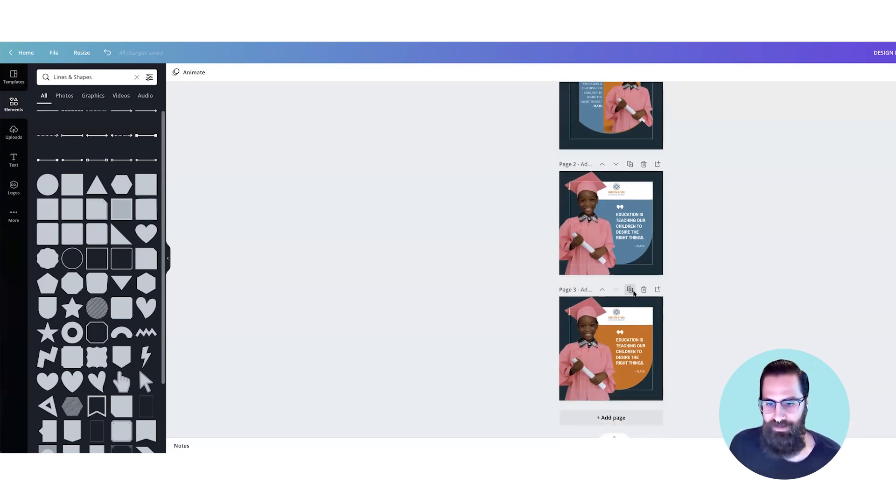
pyautogui.click(629, 288)
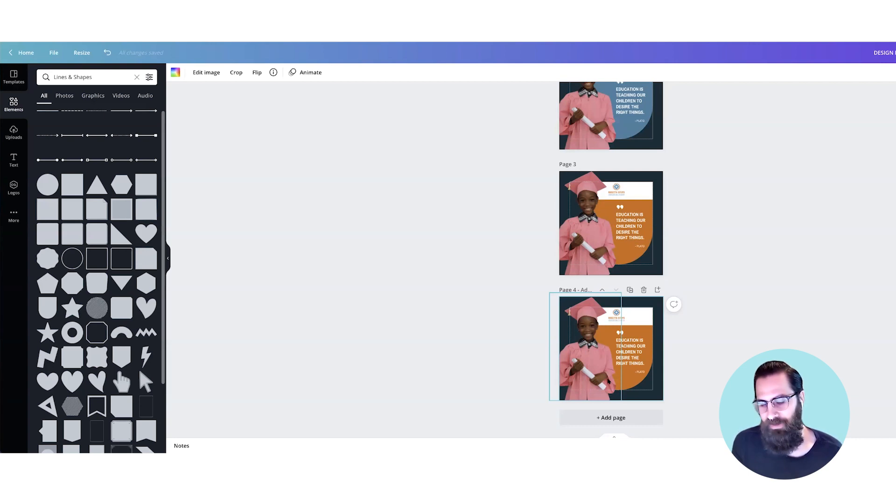
pyautogui.click(660, 395)
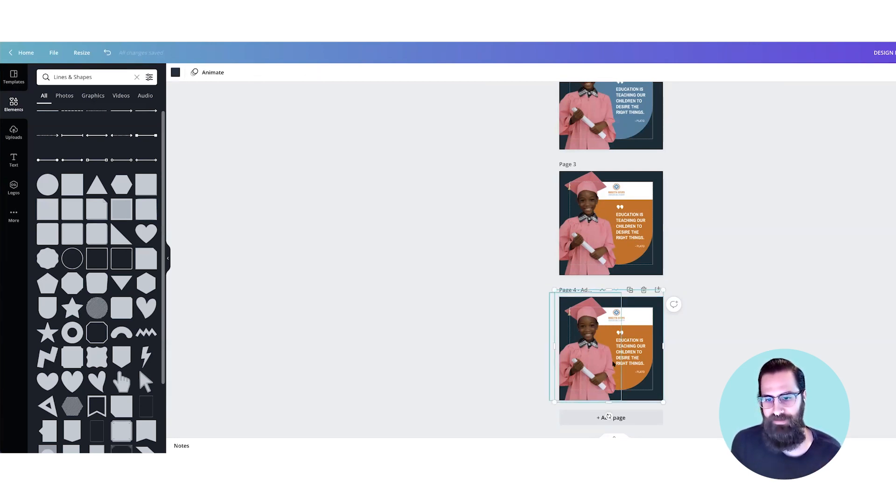
pyautogui.click(632, 334)
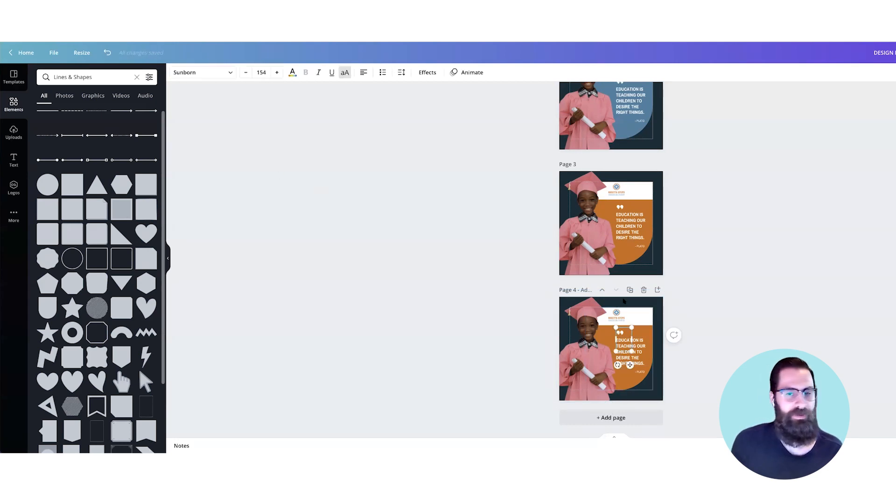
pyautogui.click(652, 330)
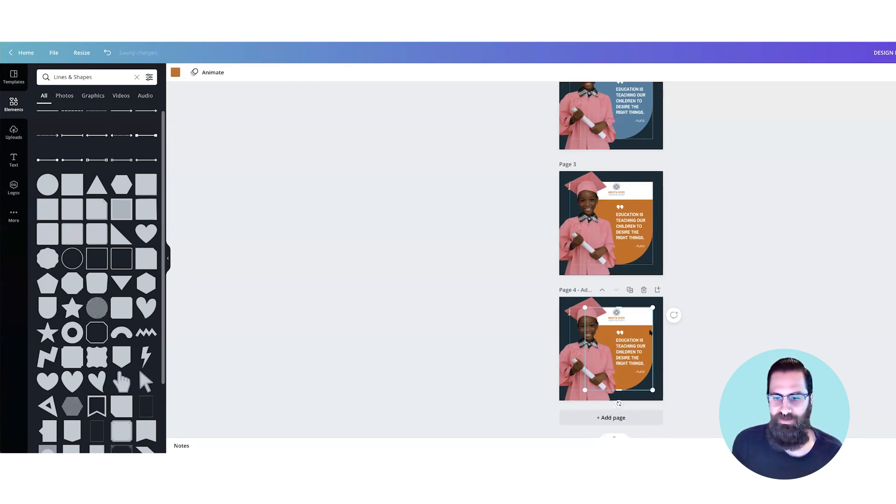
pyautogui.click(176, 72)
pyautogui.click(86, 112)
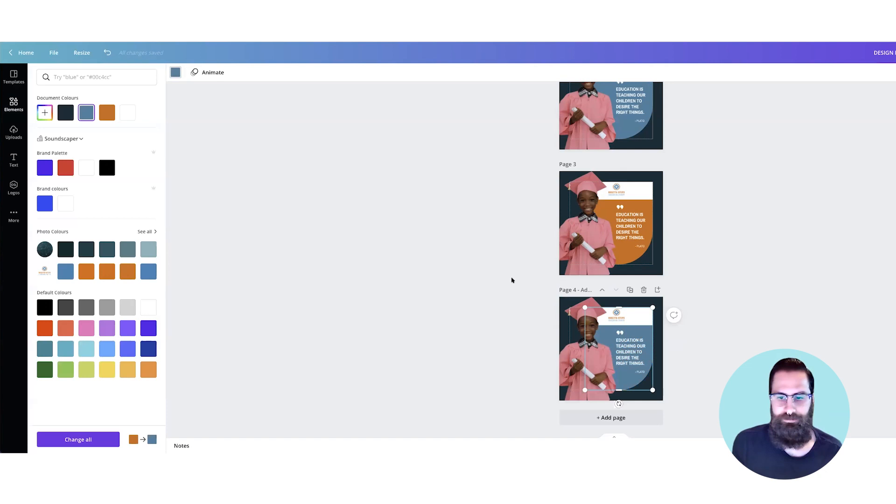
# Step: Try light grey and a range of default blues, ending on teal, for page 4's dark background overlay
pyautogui.click(661, 305)
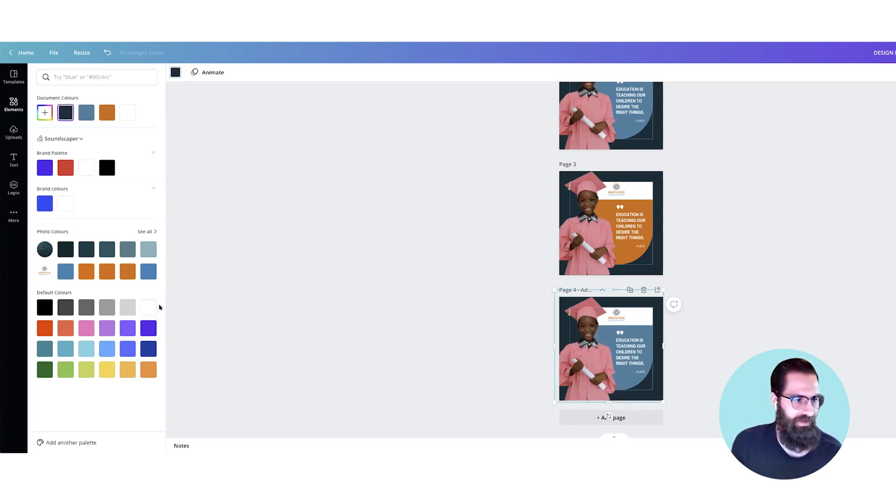
pyautogui.click(127, 308)
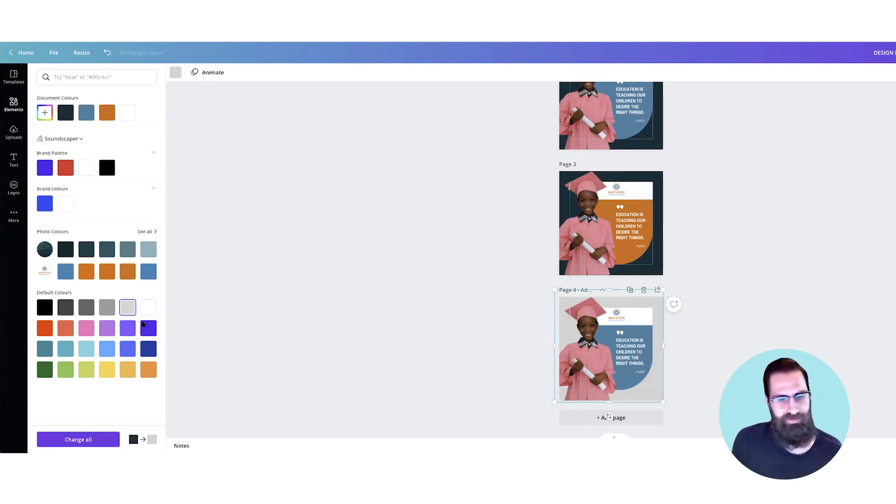
pyautogui.click(148, 348)
pyautogui.click(127, 348)
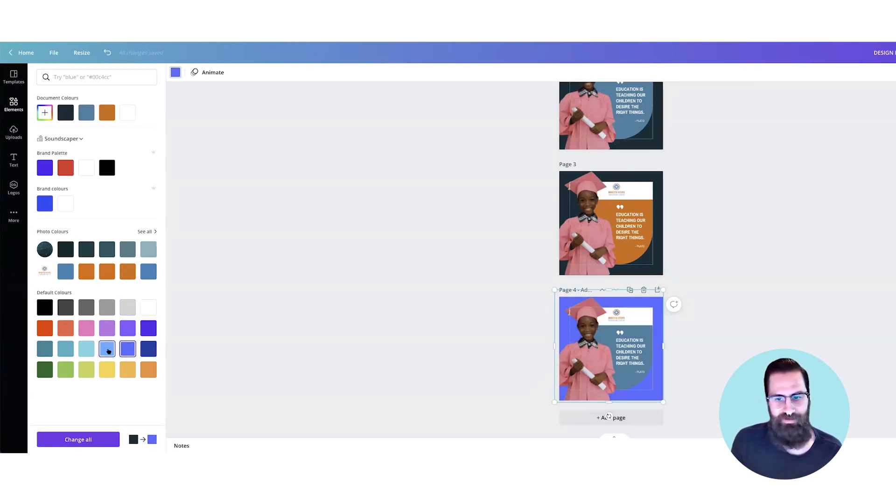
pyautogui.click(107, 351)
pyautogui.click(86, 349)
pyautogui.click(66, 349)
pyautogui.click(45, 347)
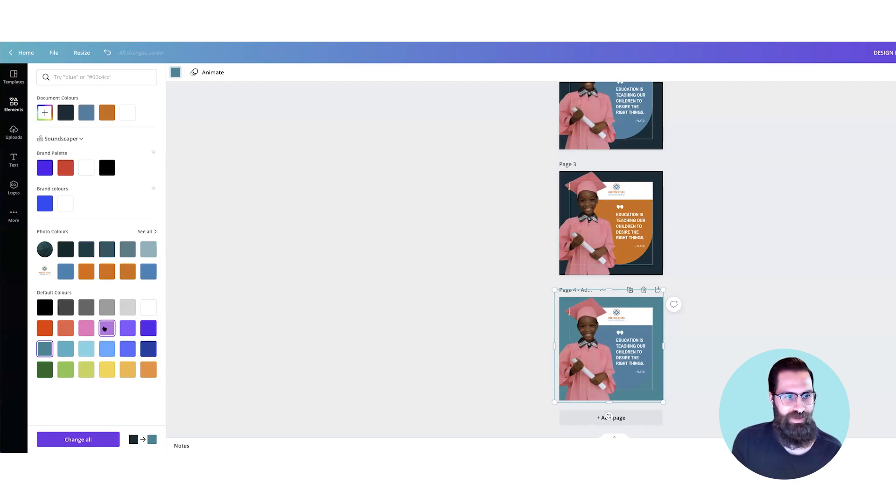
# Step: Mix a custom muted purple, #87588D, for page 4's background overlay and delete that page
pyautogui.click(44, 112)
pyautogui.moveTo(103, 158)
pyautogui.mouseDown()
pyautogui.moveTo(120, 158)
pyautogui.moveTo(102, 169)
pyautogui.moveTo(85, 154)
pyautogui.moveTo(114, 150)
pyautogui.mouseUp()
pyautogui.moveTo(95, 178); pyautogui.dragTo(124, 179)
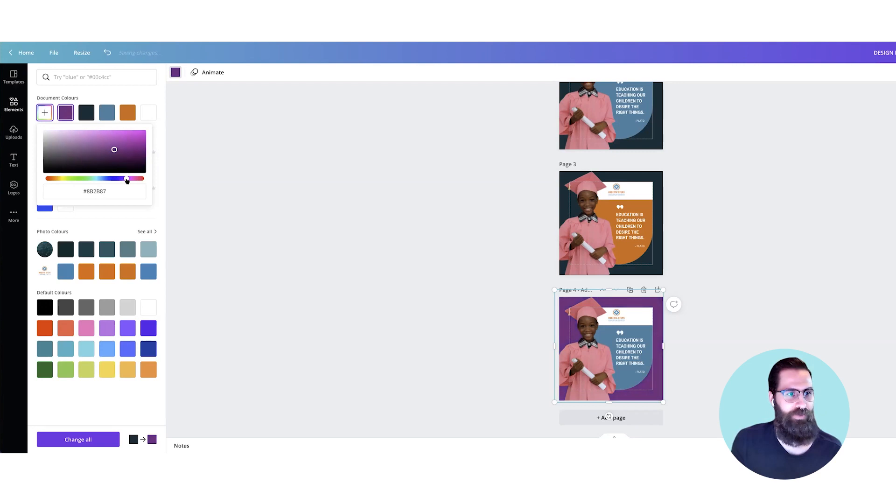
pyautogui.moveTo(114, 149); pyautogui.dragTo(82, 149)
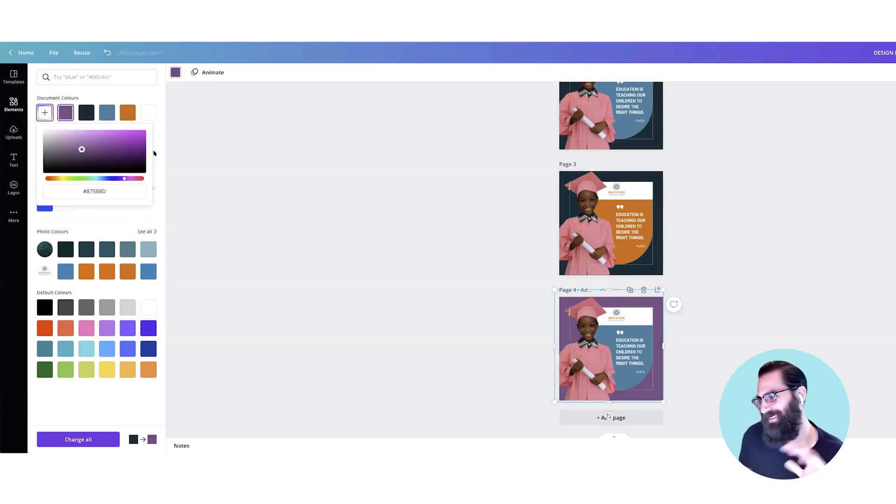
pyautogui.click(447, 290)
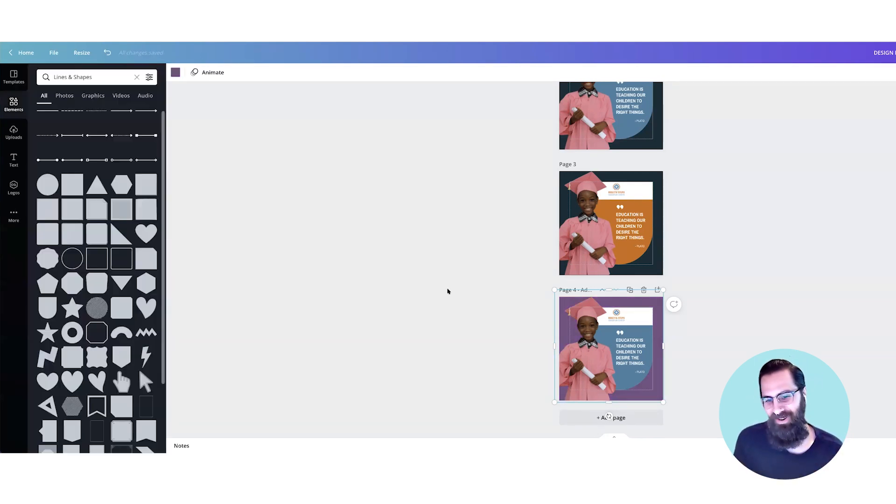
pyautogui.click(643, 290)
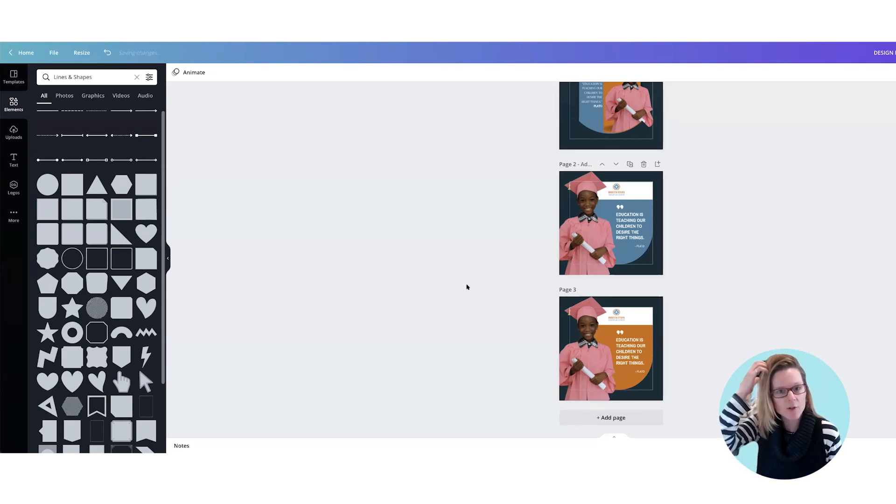
# Step: Move the student photo and cut-out shapes aside on page 1 to expose the shadow over the orange rectangle
pyautogui.scroll(1, 468, 285)
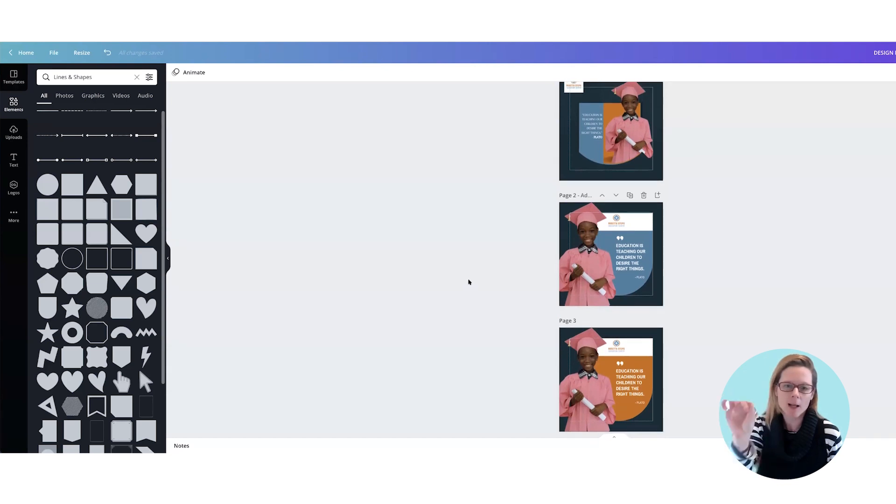
pyautogui.scroll(1, 468, 282)
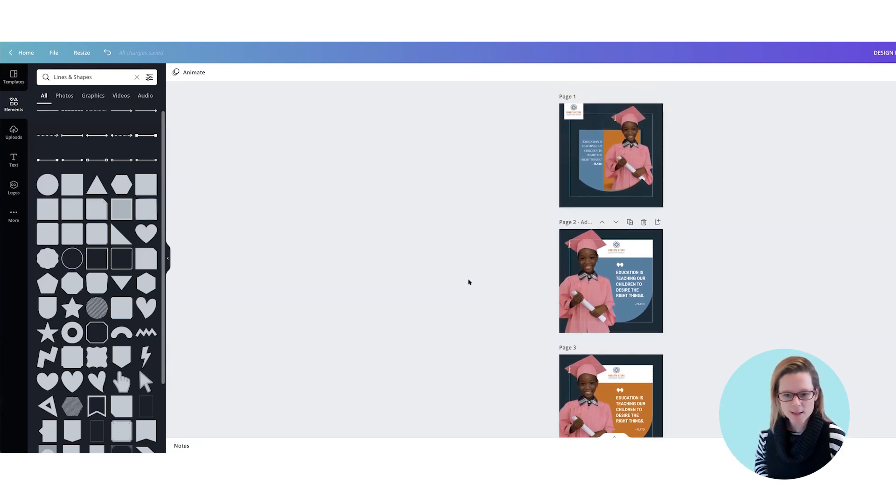
pyautogui.click(613, 189)
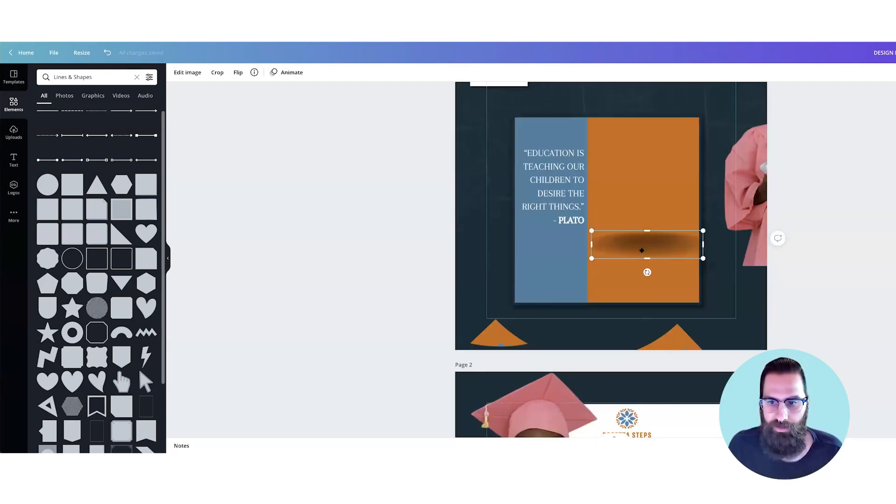
pyautogui.moveTo(648, 249); pyautogui.dragTo(641, 253)
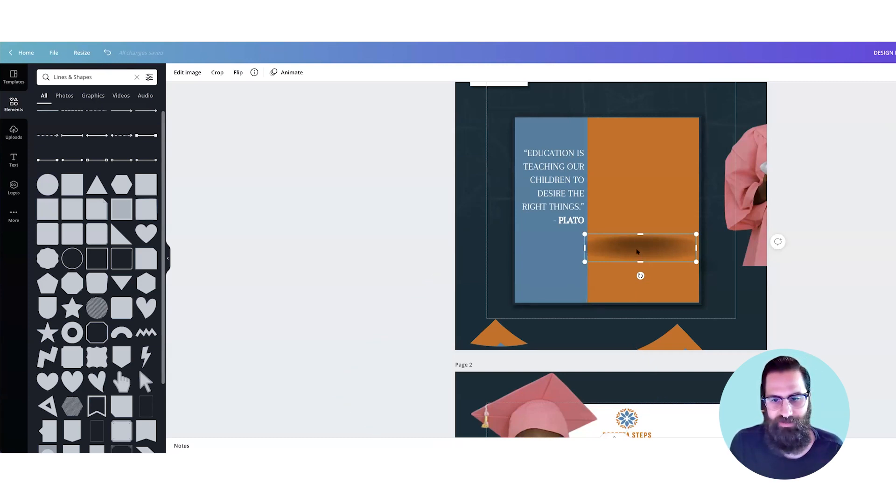
# Step: Search the elements for "shadow" and place the soft oval shadow on page 1's orange rectangle
pyautogui.scroll(-7, 112, 219)
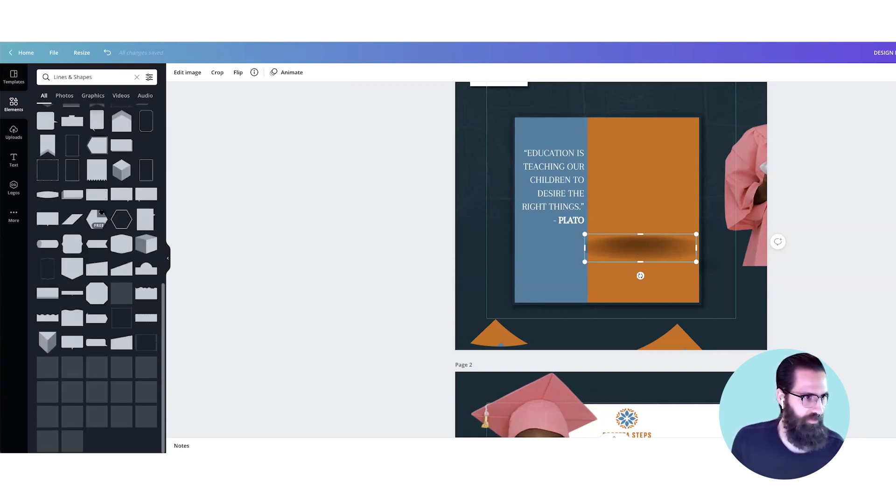
pyautogui.scroll(7, 112, 219)
pyautogui.click(45, 77)
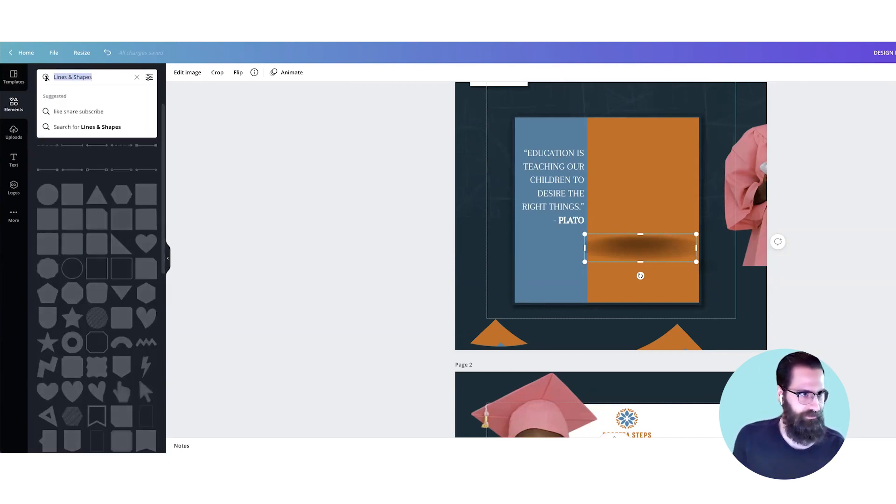
pyautogui.write('shadow')
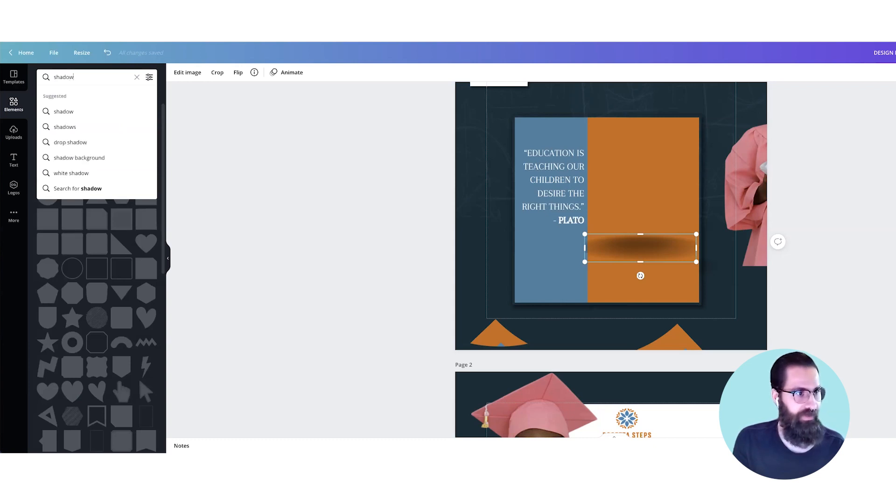
pyautogui.press('Return')
pyautogui.moveTo(99, 288); pyautogui.dragTo(631, 187)
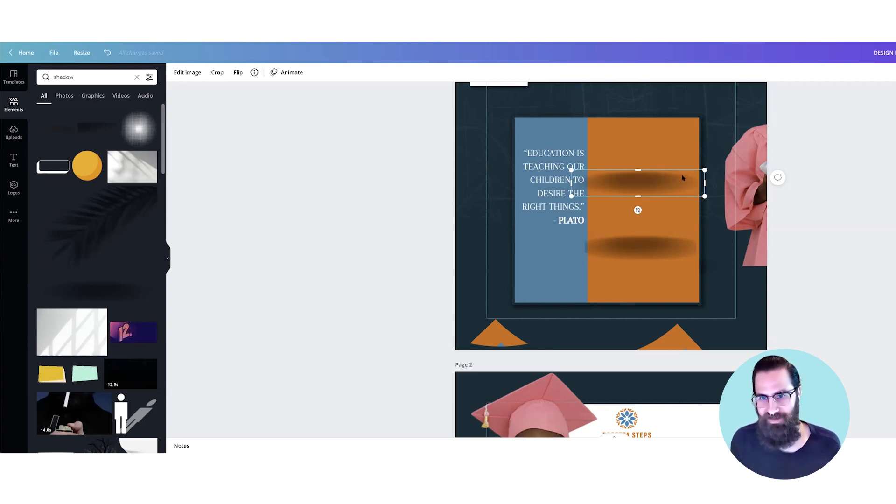
# Step: Undo the added shadow and the moves of the photo and cut-out shapes on page 1, and review the pages
pyautogui.hotkey('ctrl', 'z')
pyautogui.hotkey('ctrl', 'z')
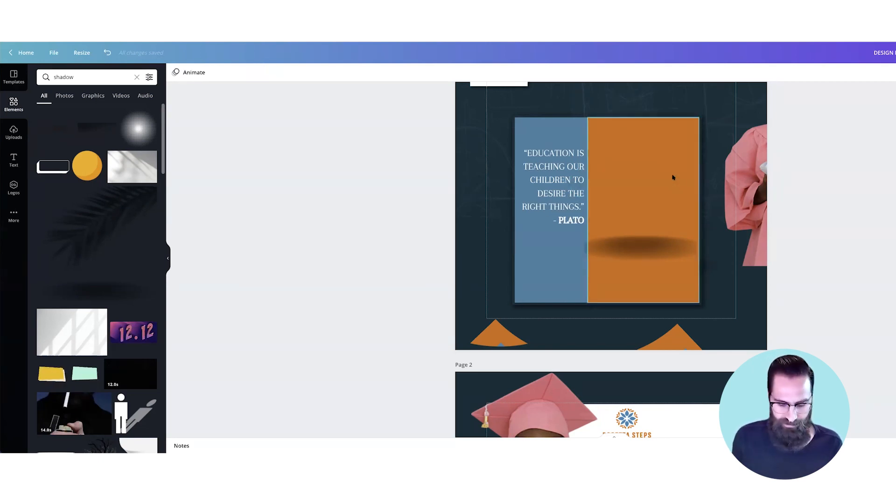
pyautogui.hotkey('ctrl', 'z')
pyautogui.hotkey('ctrl', 'z')
pyautogui.hotkey('ctrl', 'z')
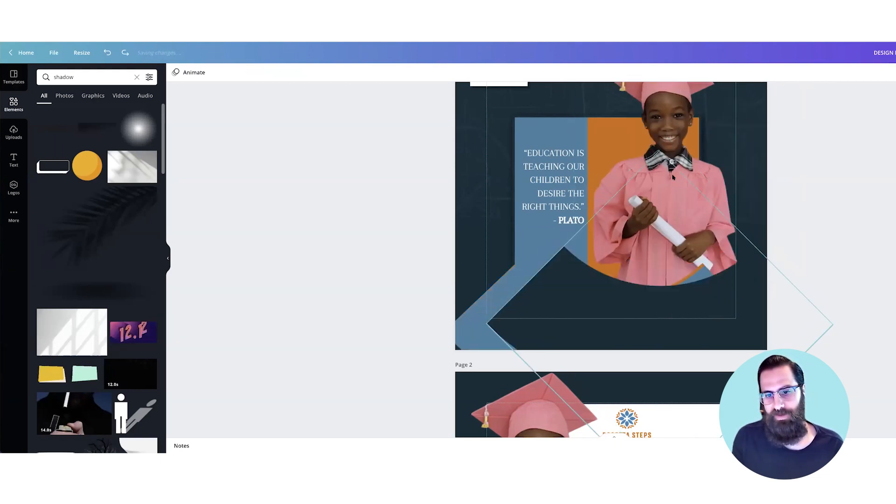
pyautogui.press('super+minus')
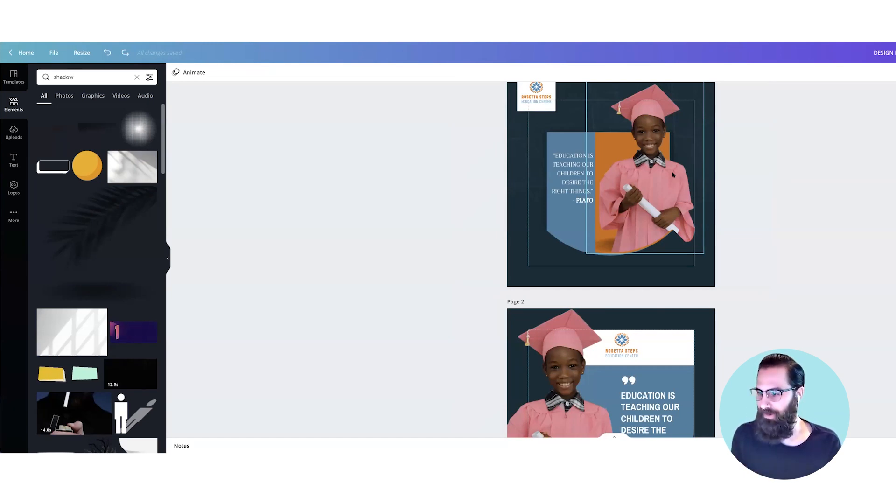
pyautogui.scroll(-1, 673, 175)
pyautogui.scroll(1, 672, 175)
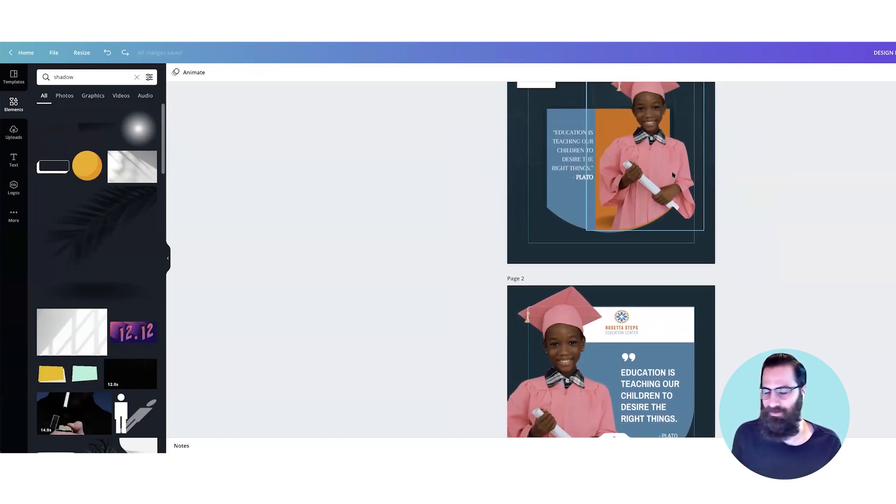
pyautogui.scroll(-6, 673, 175)
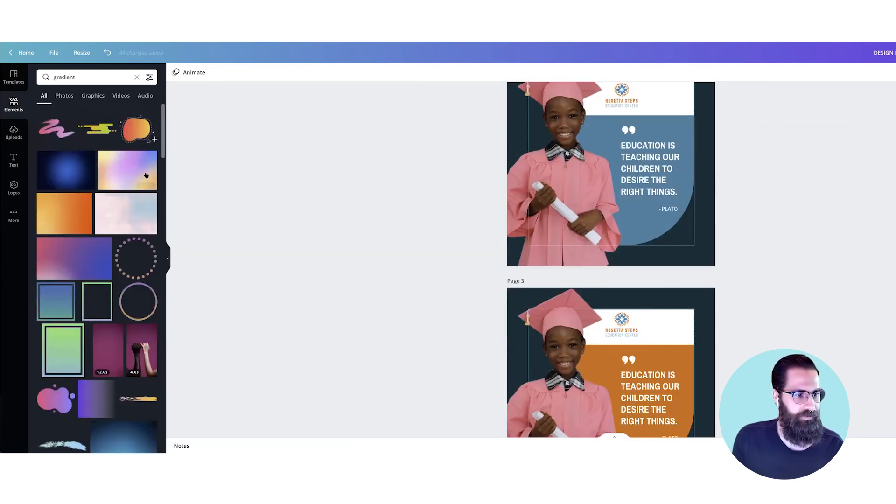
# Step: Place a purple-to-transparent gradient from the "gradient" element results on page 3 and duplicate the page
pyautogui.scroll(-3, 146, 174)
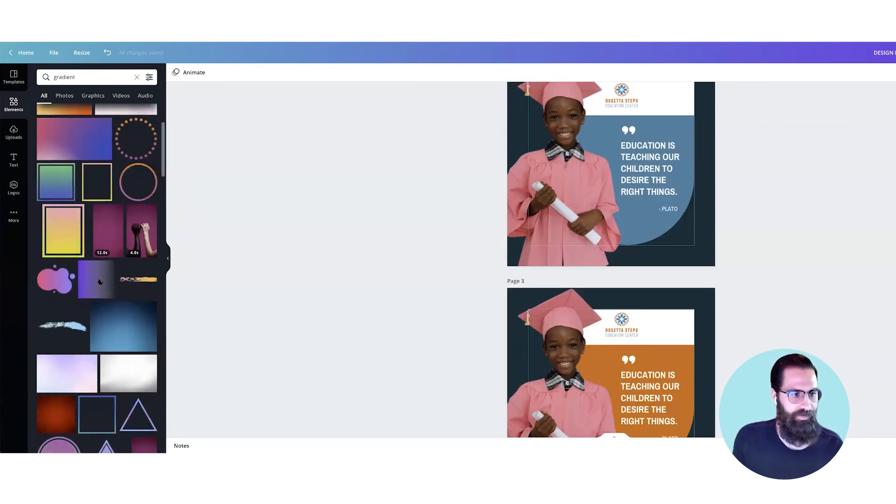
pyautogui.moveTo(688, 264); pyautogui.dragTo(608, 330)
pyautogui.scroll(-2, 662, 261)
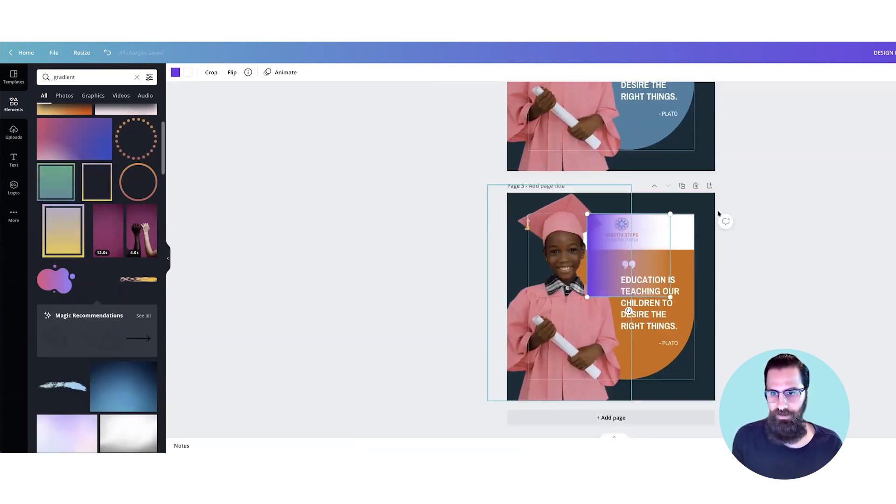
pyautogui.click(681, 186)
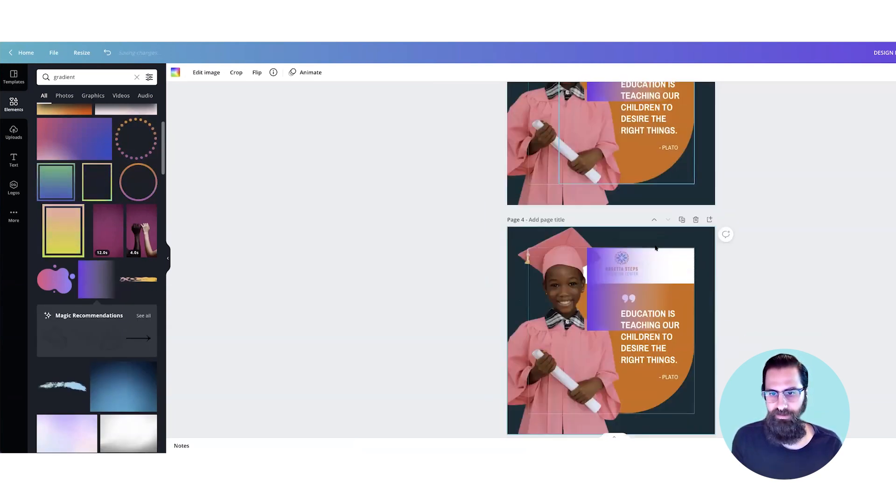
# Step: Place the gradient in page 4's lower-left corner with its fade pointing upward, and delete the orange curved panel
pyautogui.moveTo(574, 366); pyautogui.dragTo(558, 400)
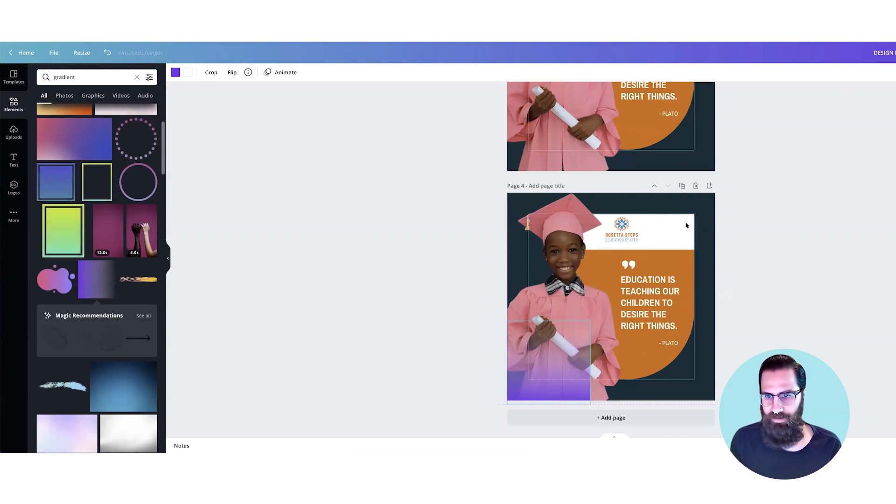
pyautogui.click(689, 258)
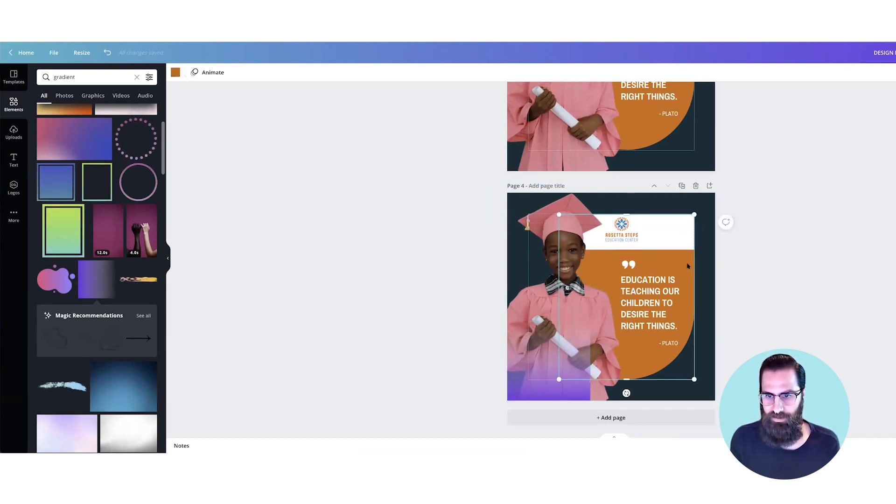
pyautogui.press('Delete')
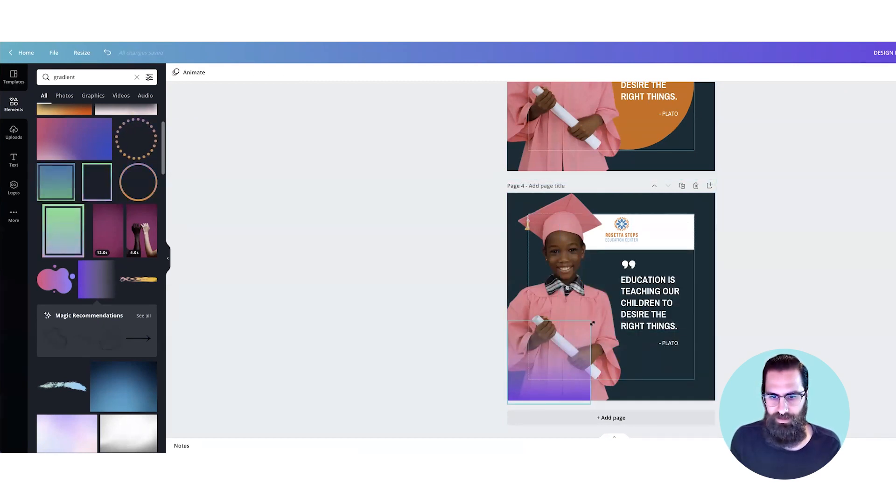
# Step: Enlarge the purple gradient to cover all of page 4, fading upward behind the white logo panel
pyautogui.click(551, 369)
pyautogui.moveTo(589, 330); pyautogui.dragTo(767, 243)
pyautogui.moveTo(693, 240); pyautogui.dragTo(709, 300)
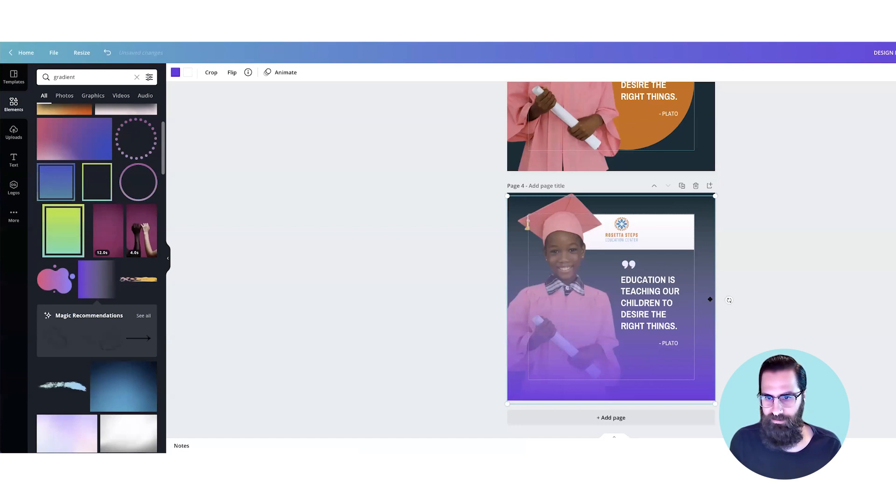
pyautogui.click(678, 237)
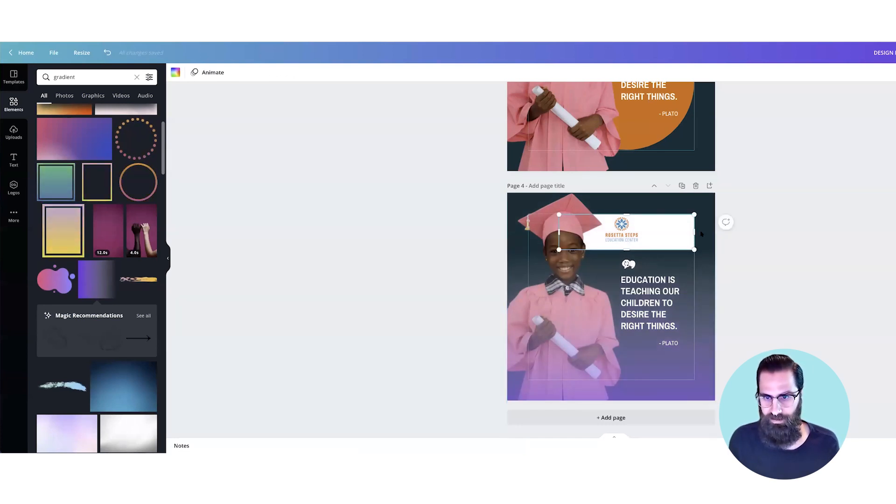
# Step: Delete the white logo panel on page 4 and move the purple gradient lower on the page
pyautogui.press('Delete')
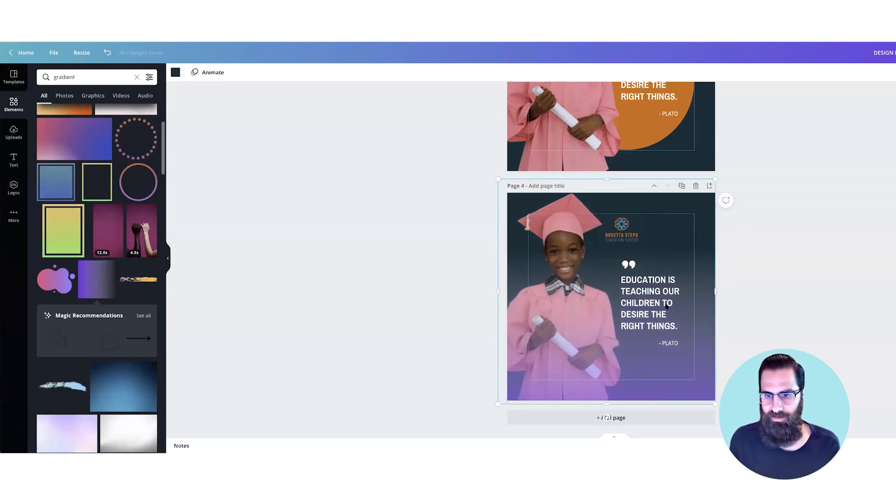
pyautogui.click(666, 306)
pyautogui.click(703, 349)
pyautogui.moveTo(703, 351); pyautogui.dragTo(703, 329)
pyautogui.click(592, 217)
pyautogui.moveTo(640, 238); pyautogui.dragTo(643, 269)
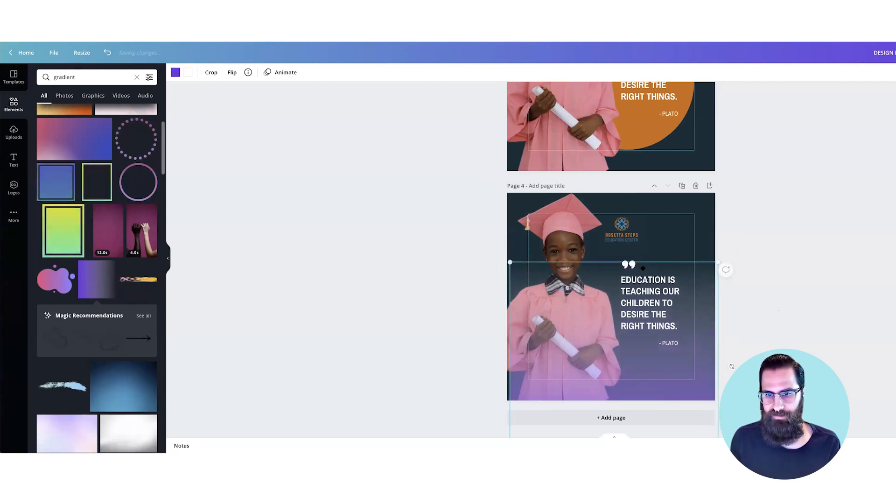
# Step: Move page 4's quote text up beneath the logo and shift the logo right so it sits above the quote
pyautogui.moveTo(671, 300); pyautogui.dragTo(656, 275)
pyautogui.click(636, 230)
pyautogui.keyDown('shift'); pyautogui.click(648, 278); pyautogui.keyUp('shift')
pyautogui.moveTo(641, 233); pyautogui.dragTo(670, 232)
pyautogui.click(656, 325)
pyautogui.click(656, 233)
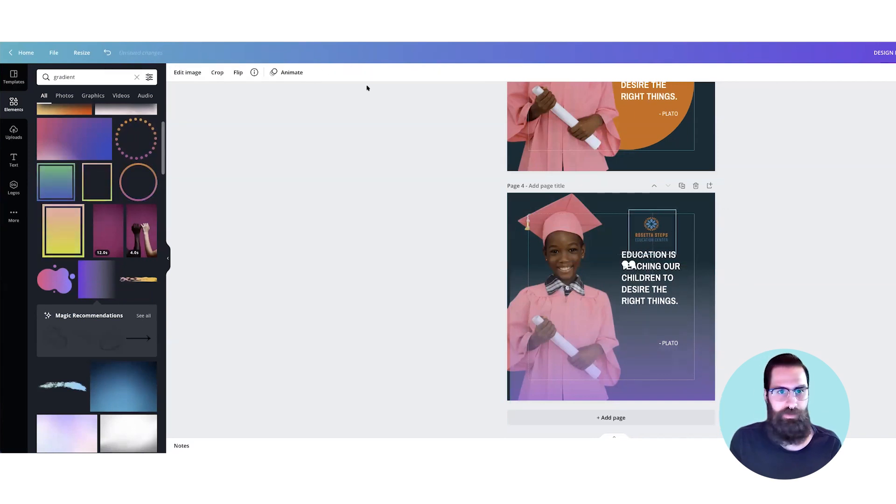
# Step: Centre-align the quote text and move the "- PLATO" line directly beneath it
pyautogui.click(659, 279)
pyautogui.click(363, 73)
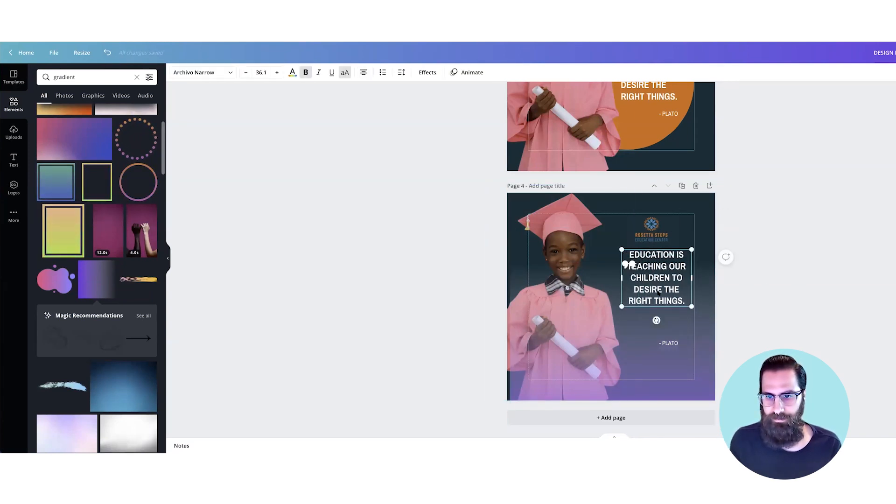
pyautogui.press('Escape')
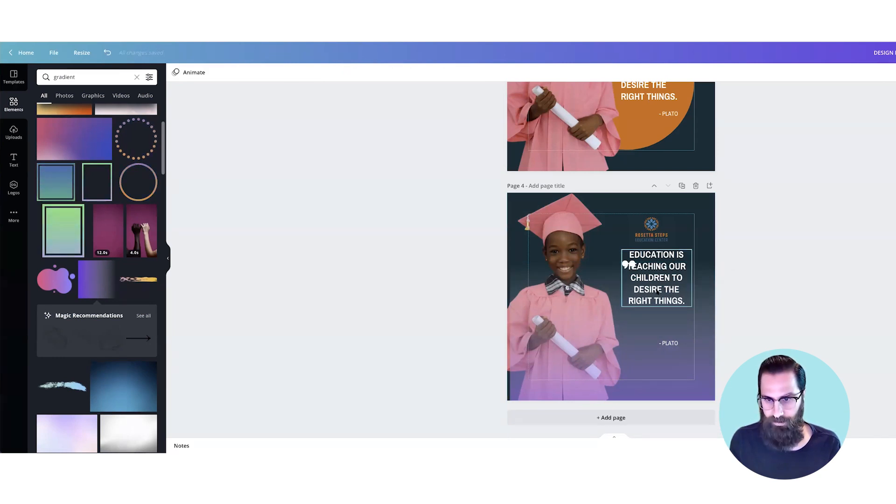
pyautogui.moveTo(658, 290); pyautogui.dragTo(656, 291)
pyautogui.moveTo(674, 346); pyautogui.dragTo(662, 317)
# Step: Enlarge the quote and "- PLATO" line together and line the logo up above them
pyautogui.click(646, 357)
pyautogui.click(726, 270)
pyautogui.moveTo(656, 317); pyautogui.dragTo(654, 321)
pyautogui.keyDown('shift'); pyautogui.click(659, 303); pyautogui.keyUp('shift')
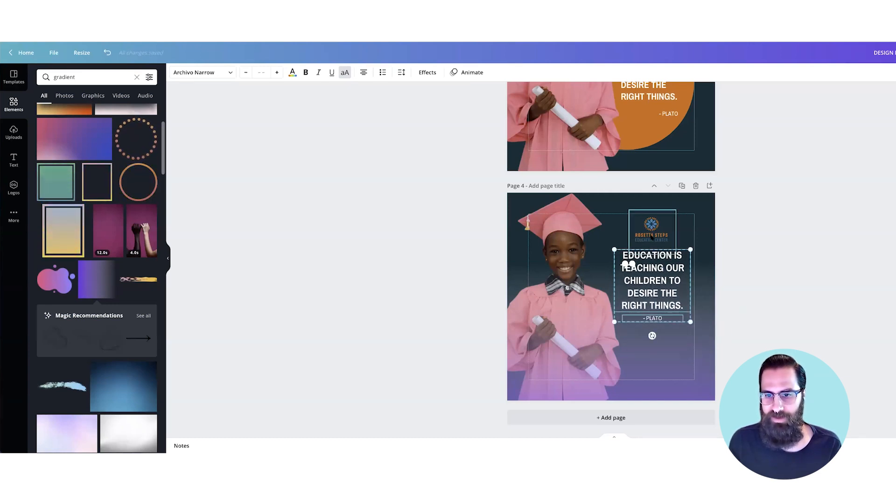
pyautogui.keyDown('shift'); pyautogui.click(652, 237); pyautogui.keyUp('shift')
pyautogui.moveTo(652, 237); pyautogui.dragTo(655, 237)
pyautogui.click(786, 268)
# Step: Enlarge the quote and attribution again as a group and raise the logo slightly, centred above the text
pyautogui.click(663, 321)
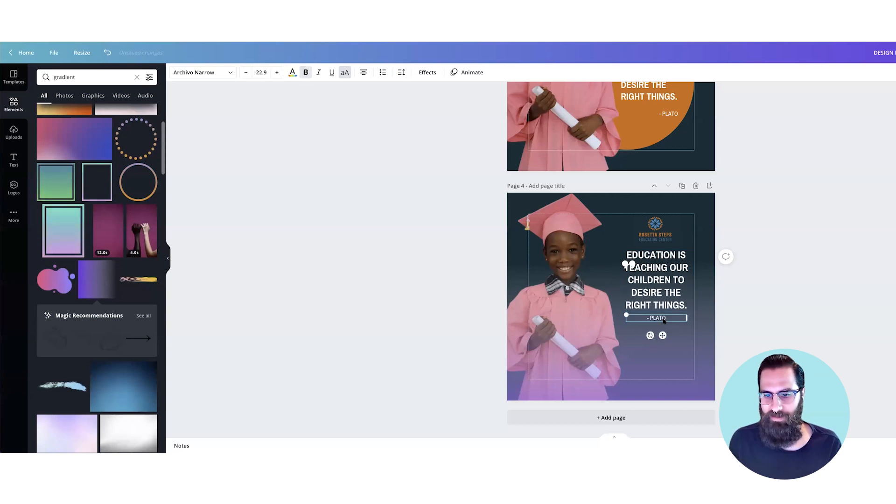
pyautogui.keyDown('shift'); pyautogui.click(665, 299); pyautogui.keyUp('shift')
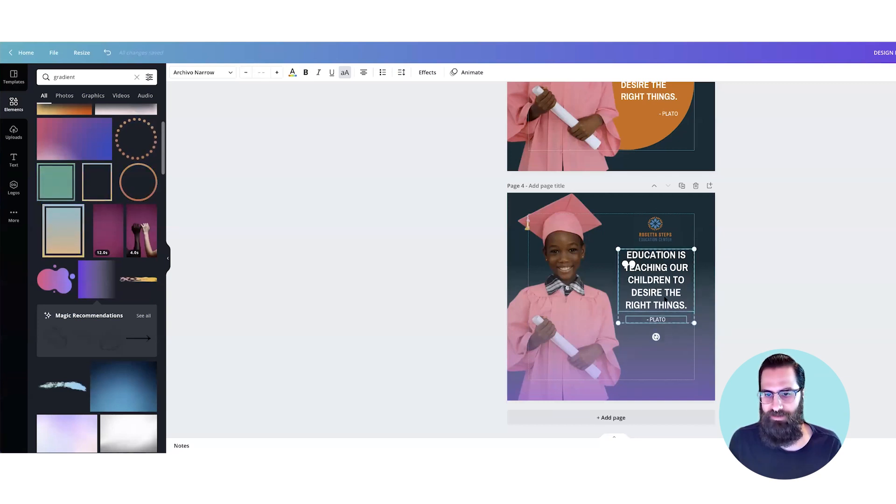
pyautogui.moveTo(618, 322); pyautogui.dragTo(607, 332)
pyautogui.click(784, 314)
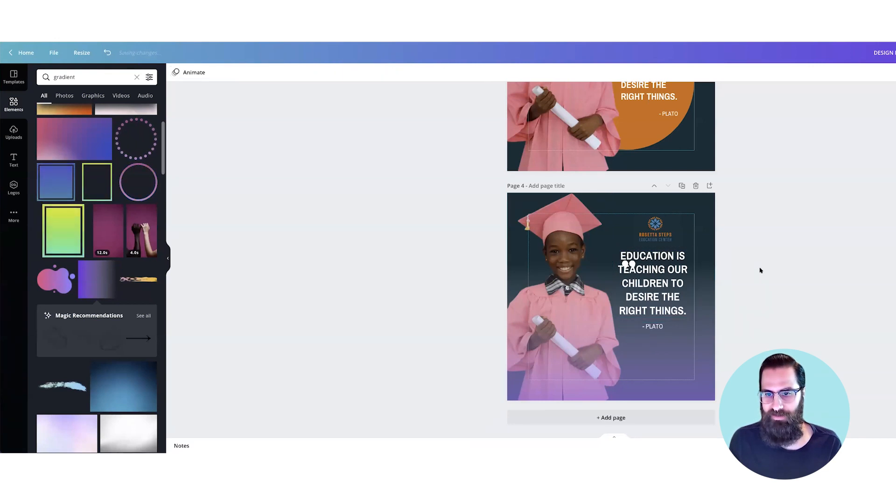
pyautogui.moveTo(669, 238); pyautogui.dragTo(668, 233)
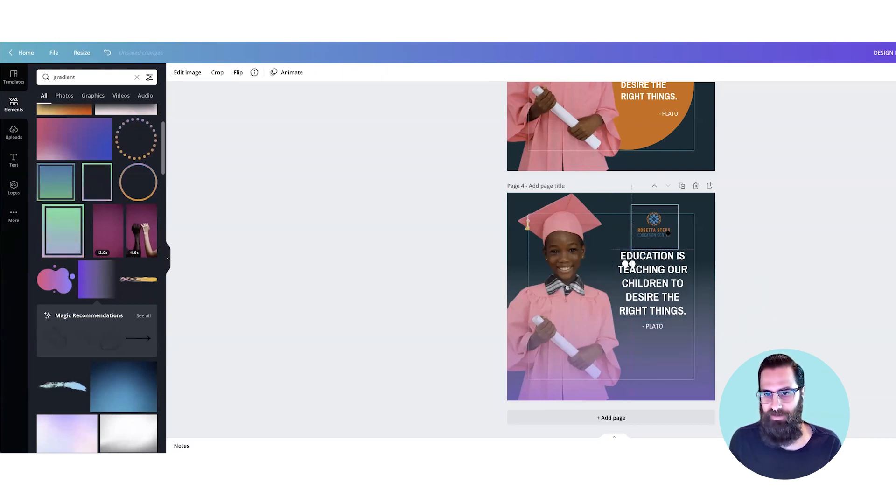
pyautogui.click(702, 201)
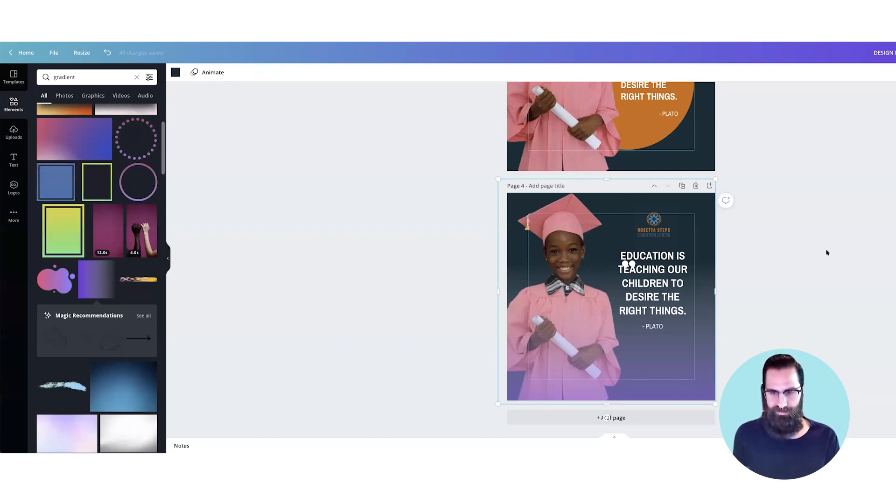
# Step: Change page 4's dark background colour to white
pyautogui.hotkey('ctrl', '-')
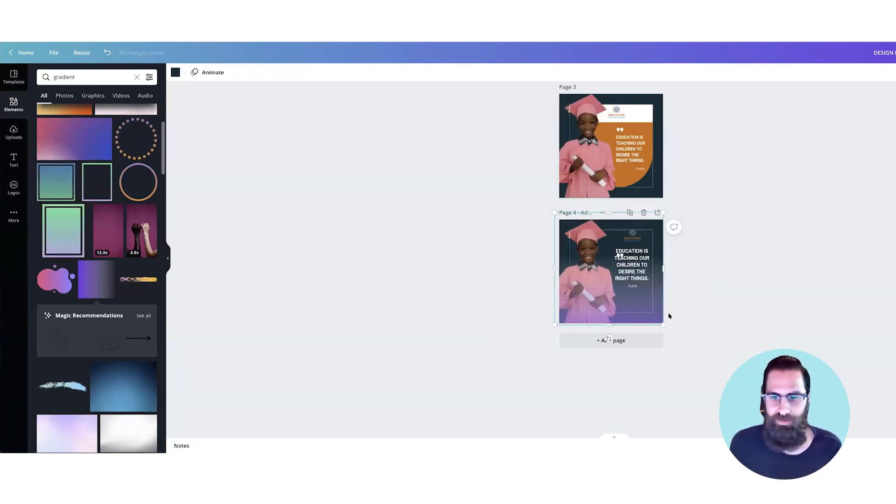
pyautogui.click(648, 307)
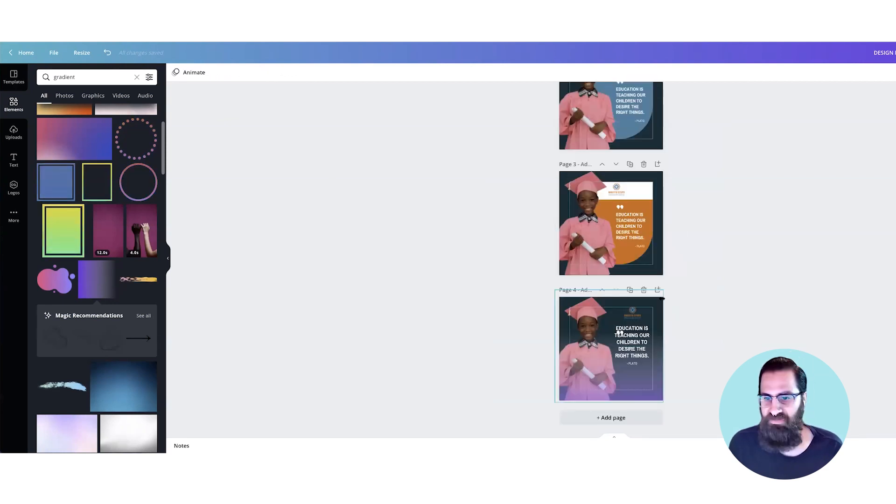
pyautogui.click(658, 300)
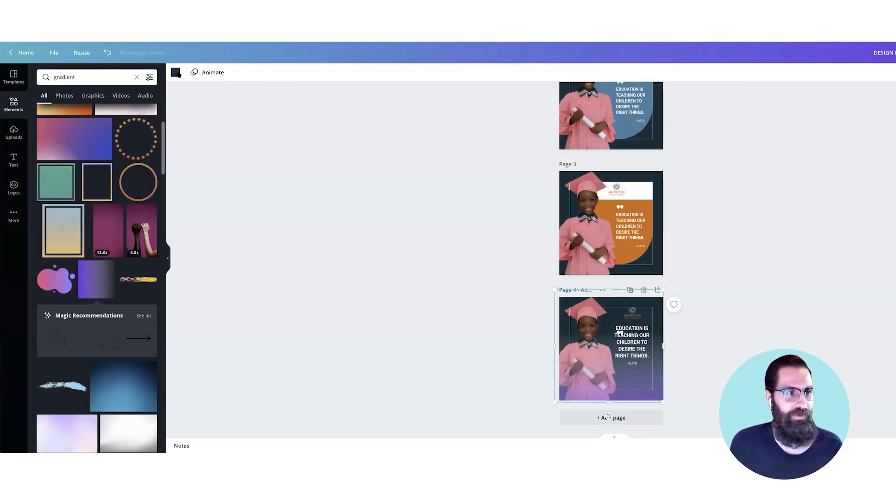
pyautogui.click(175, 72)
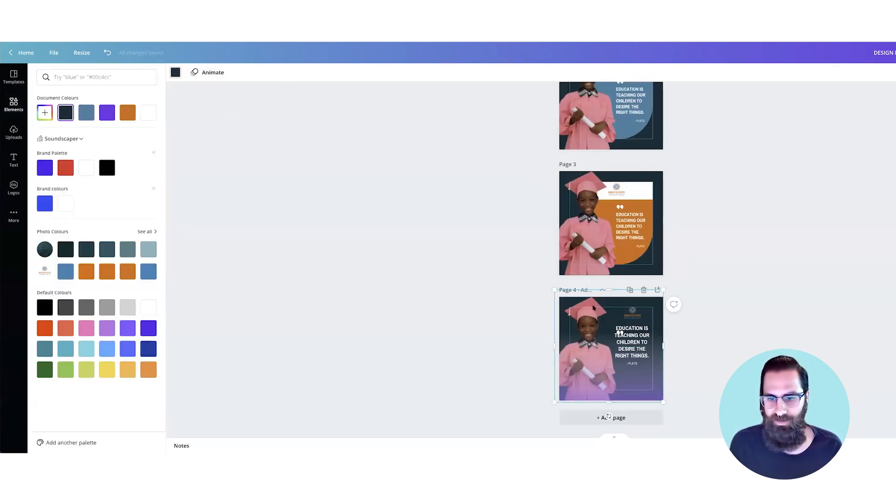
# Step: Recolour page 4's quote and "- PLATO" text with the dark navy document colour
pyautogui.click(636, 343)
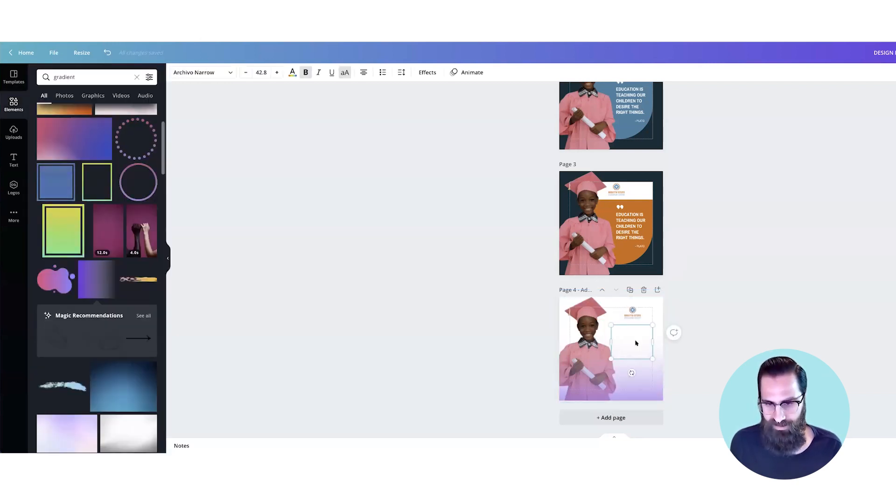
pyautogui.scroll(5, 636, 343)
pyautogui.scroll(-4, 662, 311)
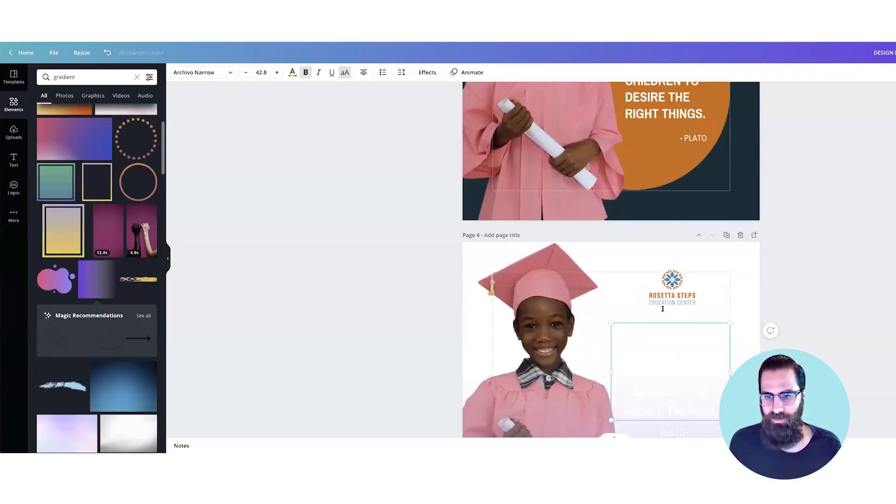
pyautogui.doubleClick(628, 309)
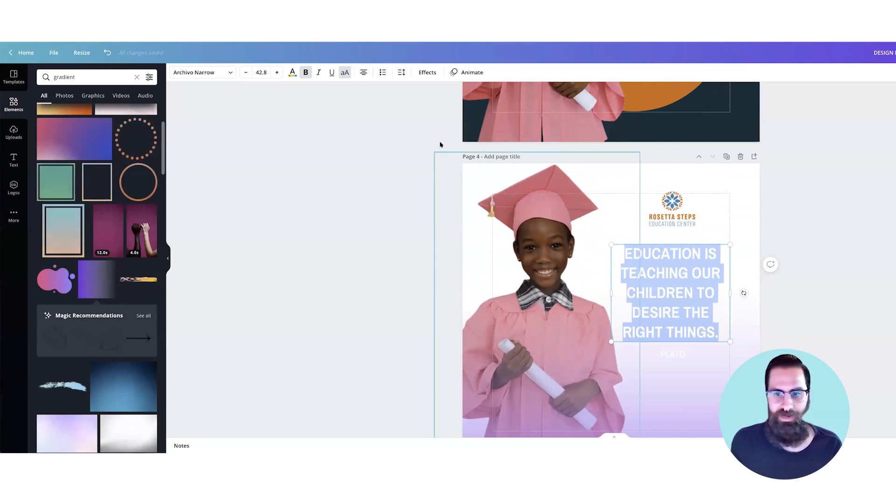
pyautogui.scroll(-1, 661, 271)
pyautogui.scroll(-2, 660, 271)
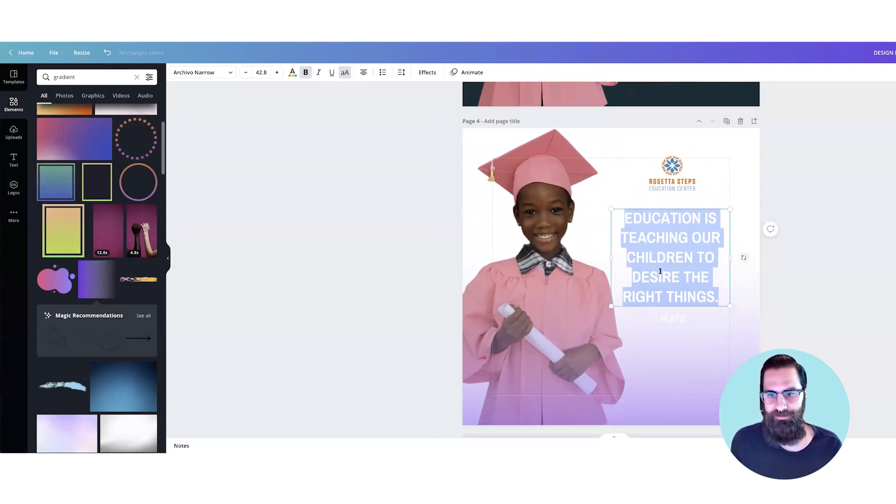
pyautogui.click(292, 72)
pyautogui.click(107, 168)
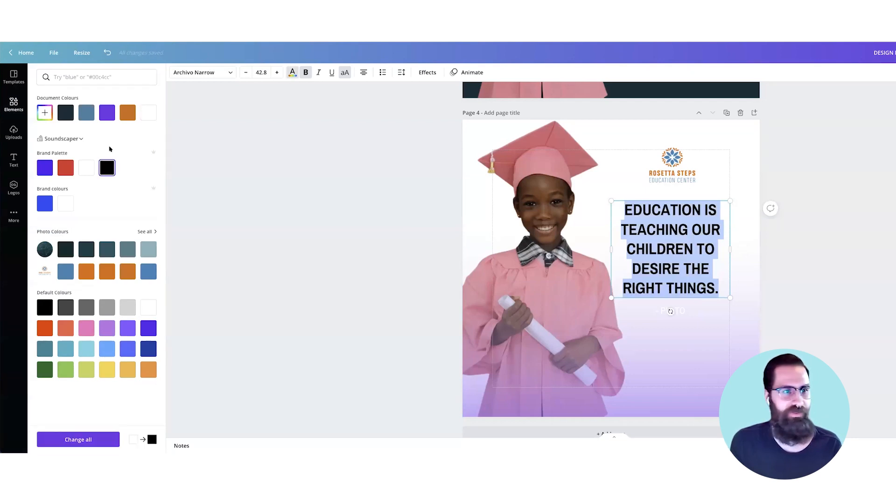
pyautogui.click(683, 311)
pyautogui.click(683, 311)
pyautogui.click(61, 111)
# Step: Recolour the purple gradient with the blue document colour and reposition it slightly higher behind the quote
pyautogui.click(676, 410)
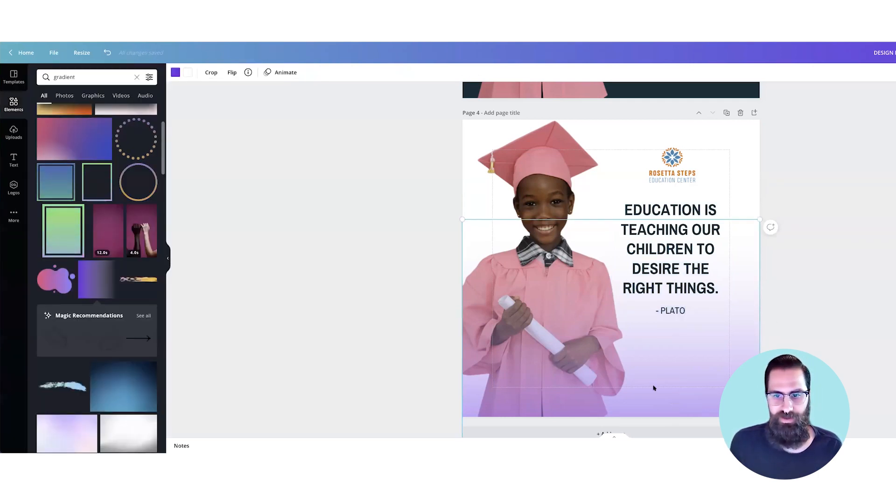
pyautogui.click(176, 72)
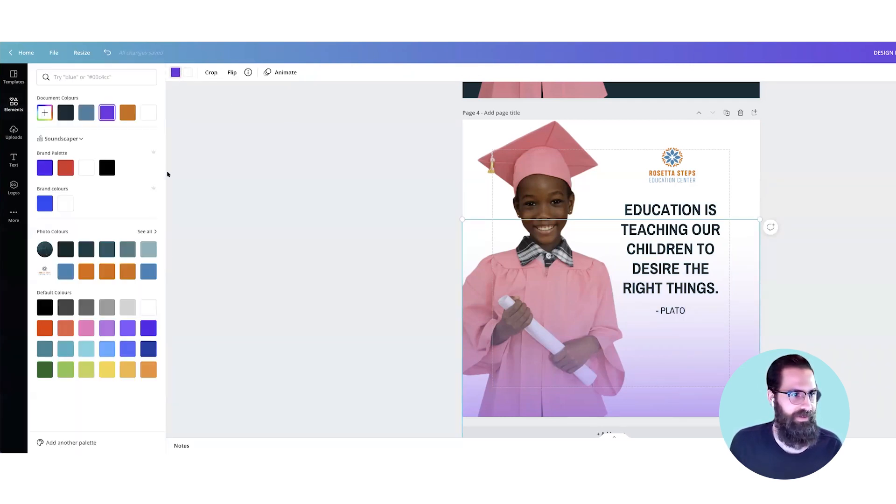
pyautogui.click(87, 115)
pyautogui.moveTo(716, 363); pyautogui.dragTo(722, 337)
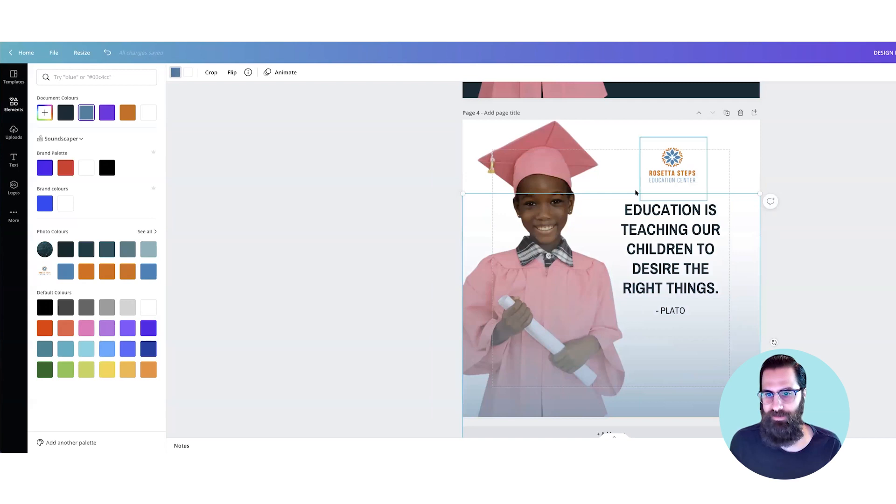
pyautogui.moveTo(759, 199)
pyautogui.mouseDown()
pyautogui.moveTo(756, 244)
pyautogui.moveTo(780, 208)
pyautogui.moveTo(760, 195)
pyautogui.mouseUp()
pyautogui.moveTo(736, 347); pyautogui.dragTo(733, 290)
pyautogui.moveTo(733, 361); pyautogui.dragTo(735, 356)
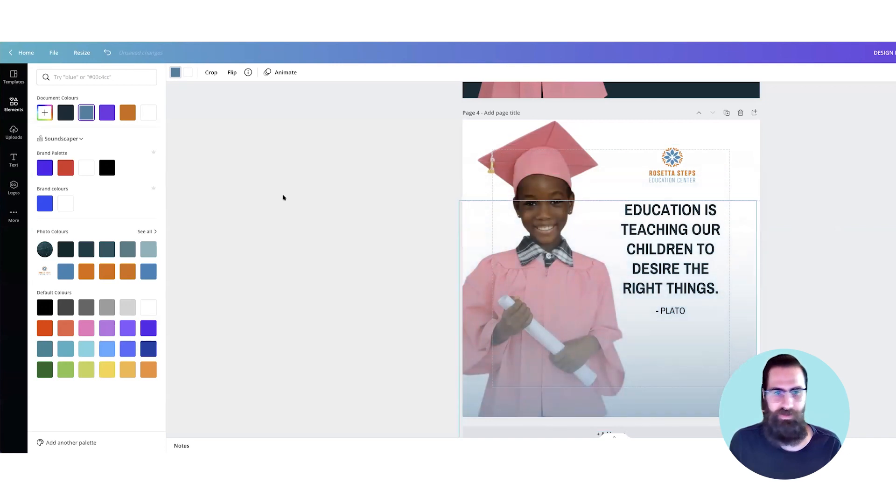
# Step: Try brand purple, light purple and coral on the gradient, and settle on the default pink
pyautogui.click(47, 169)
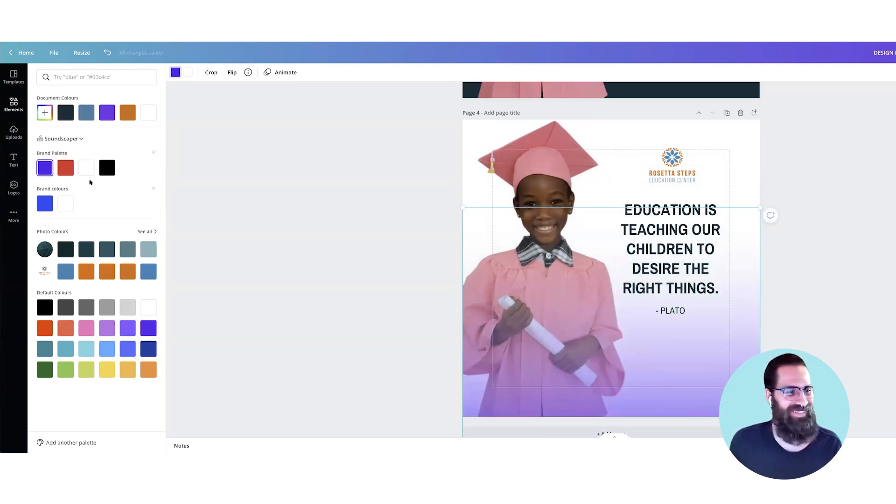
pyautogui.click(109, 330)
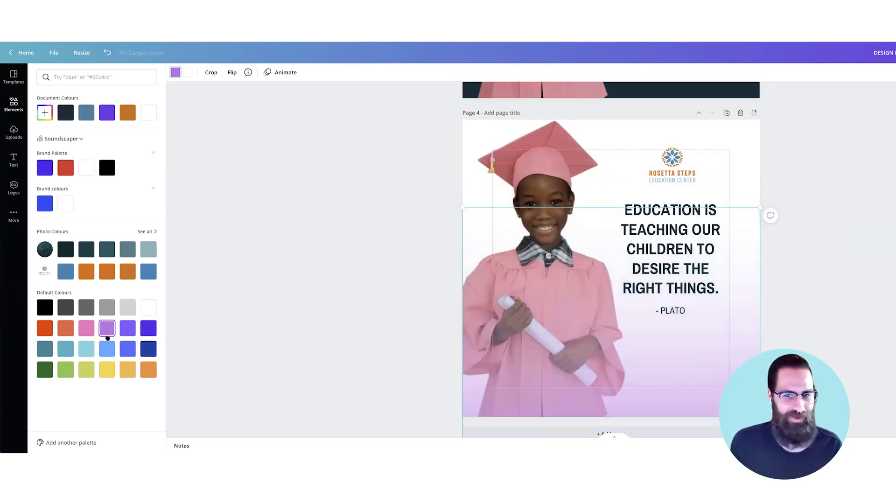
pyautogui.click(64, 331)
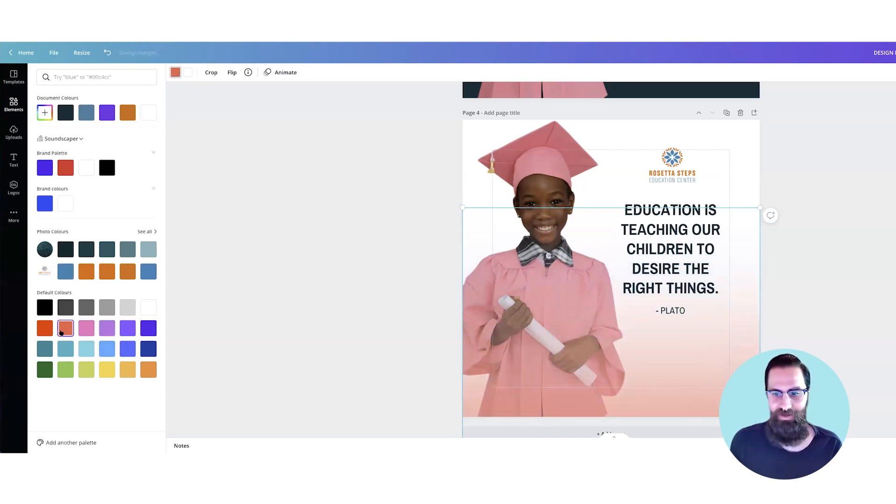
pyautogui.click(87, 331)
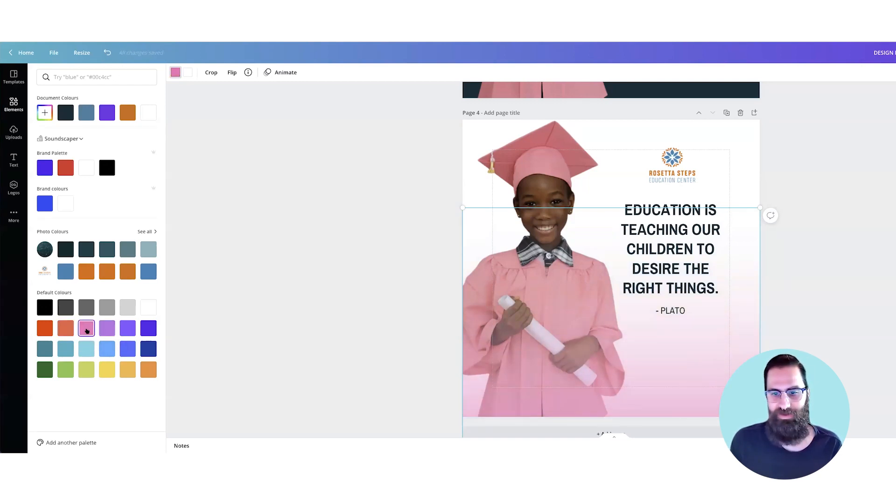
pyautogui.click(309, 323)
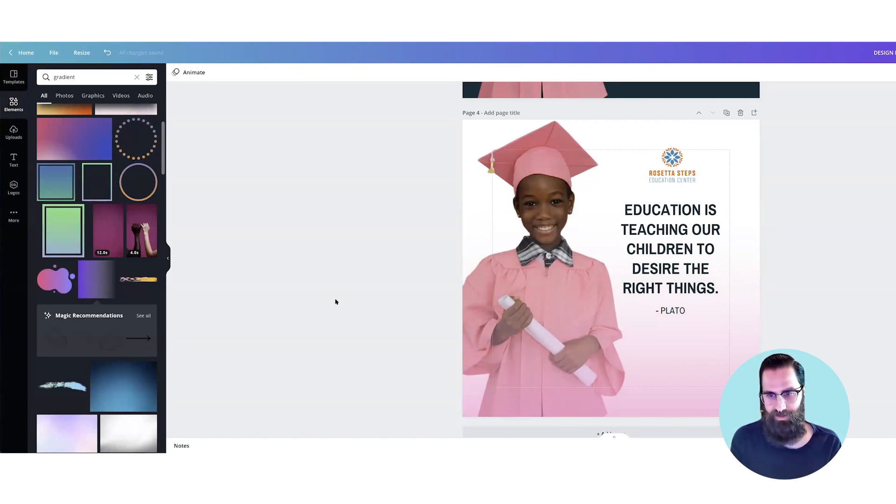
# Step: Compare page 4 with the other versions, delete page 4, and clear the "gradient" element search
pyautogui.scroll(-2, 335, 302)
pyautogui.press('super+minus')
pyautogui.scroll(1, 722, 358)
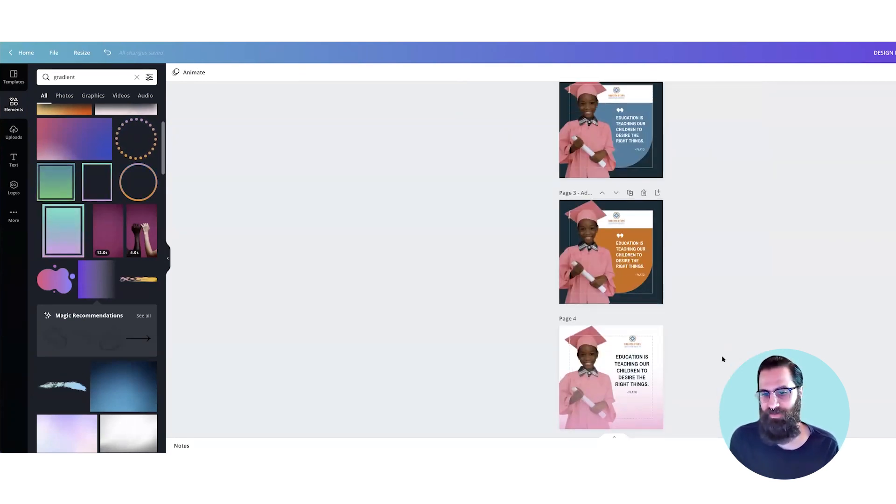
pyautogui.scroll(-1, 725, 359)
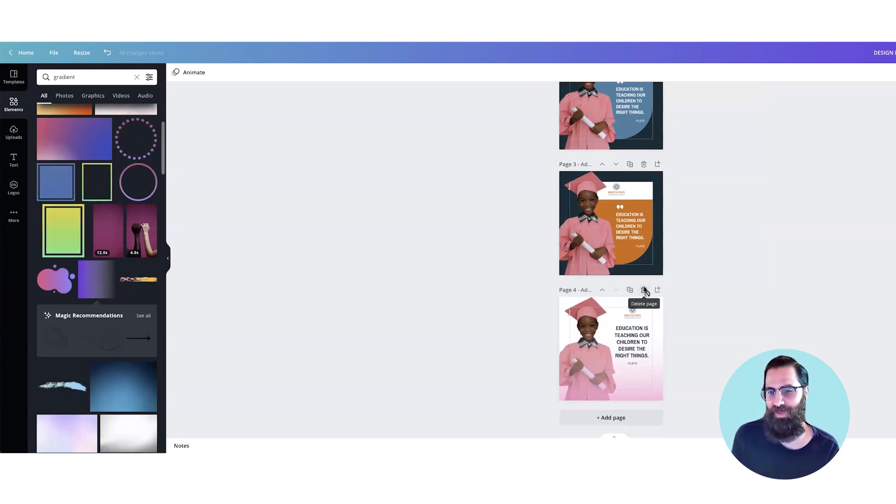
pyautogui.click(643, 290)
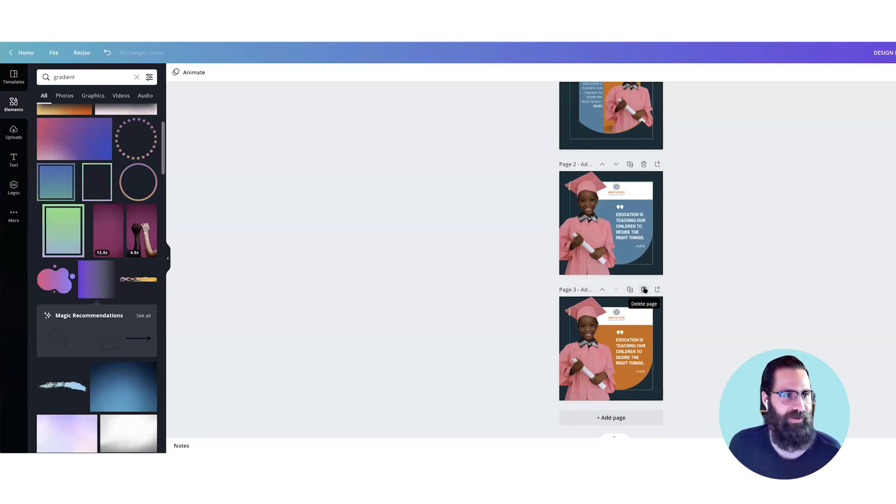
pyautogui.click(136, 77)
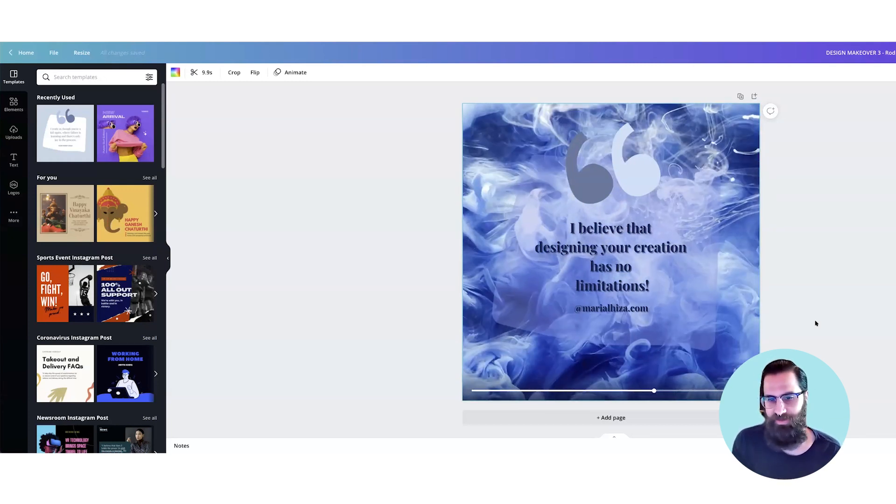
# Step: Examine the translucent panel behind the quote on the blue smoke post and duplicate the page
pyautogui.click(816, 323)
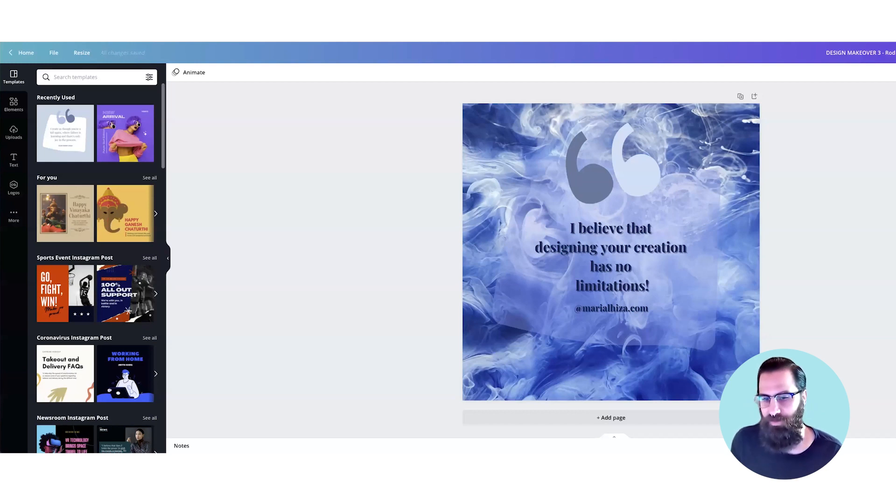
pyautogui.click(703, 333)
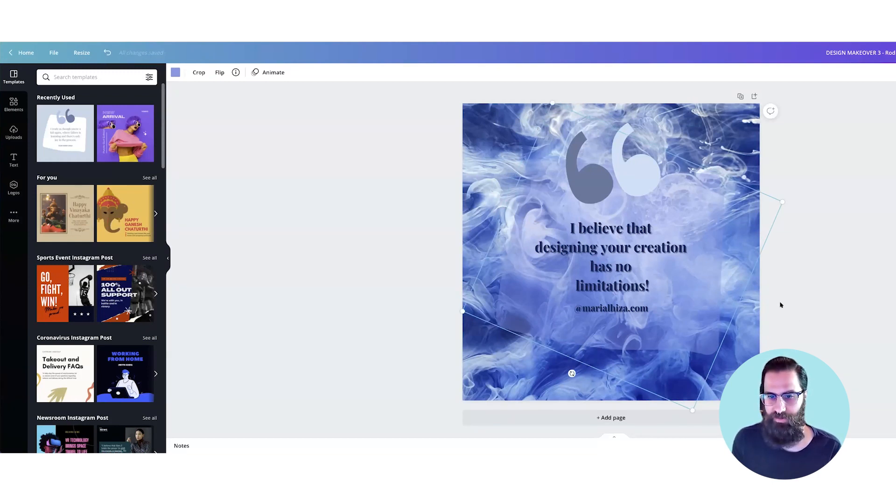
pyautogui.press('Escape')
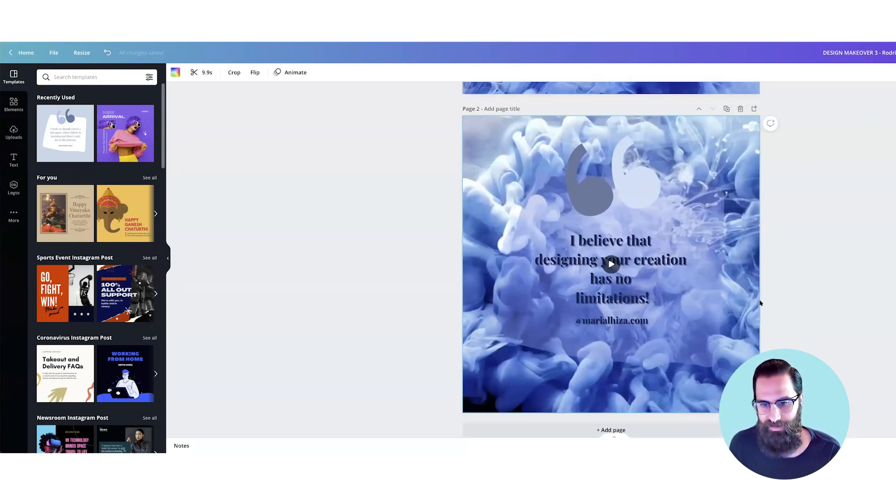
# Step: Reword the page 2 quote as "I believe that when designing your creations you have no limitations!" and narrow its text box to four lines
pyautogui.scroll(-3, 759, 303)
pyautogui.click(742, 322)
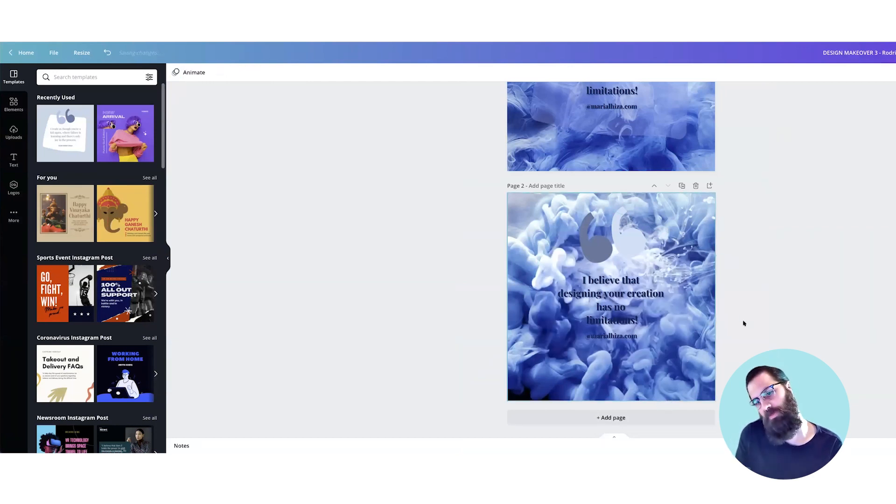
pyautogui.click(632, 294)
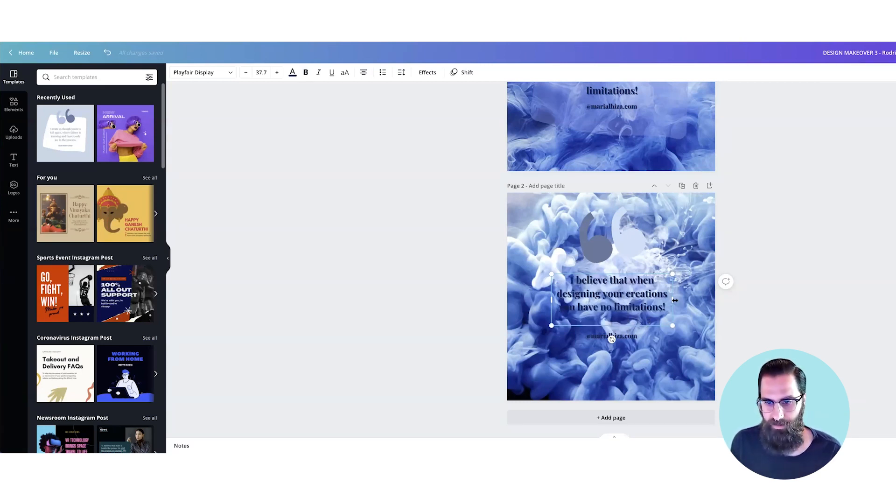
pyautogui.moveTo(674, 300); pyautogui.dragTo(646, 300)
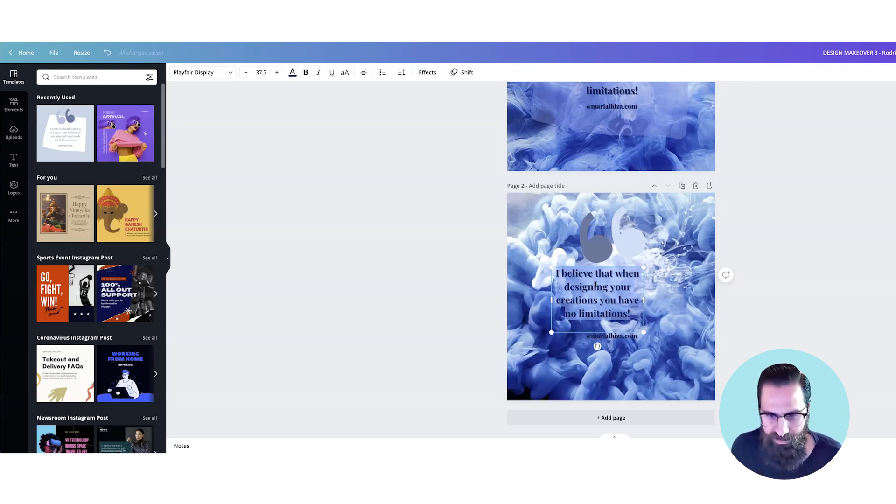
# Step: Set the quote's font to Agrandir Grand Black and widen its text box
pyautogui.scroll(5, 596, 284)
pyautogui.scroll(-2, 616, 286)
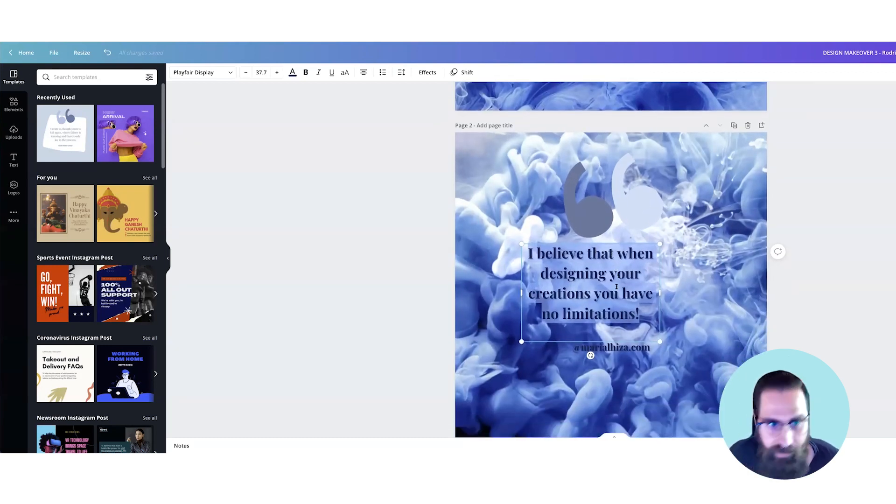
pyautogui.click(225, 73)
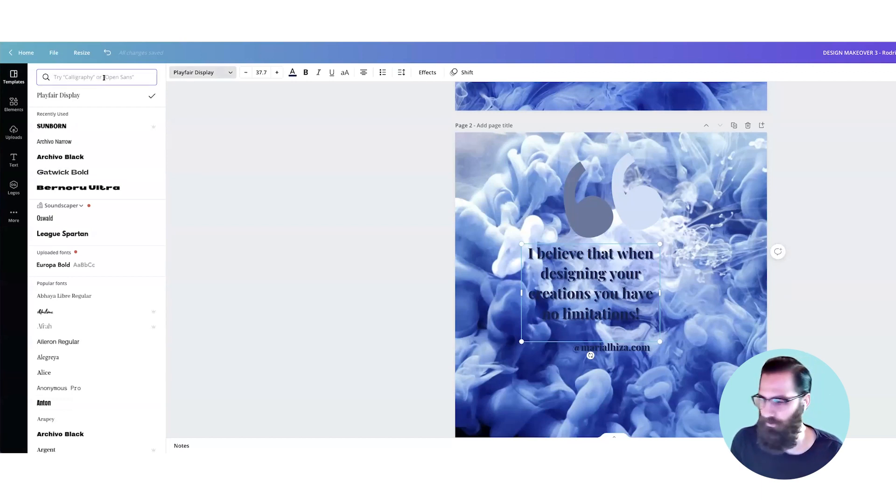
pyautogui.write('ag')
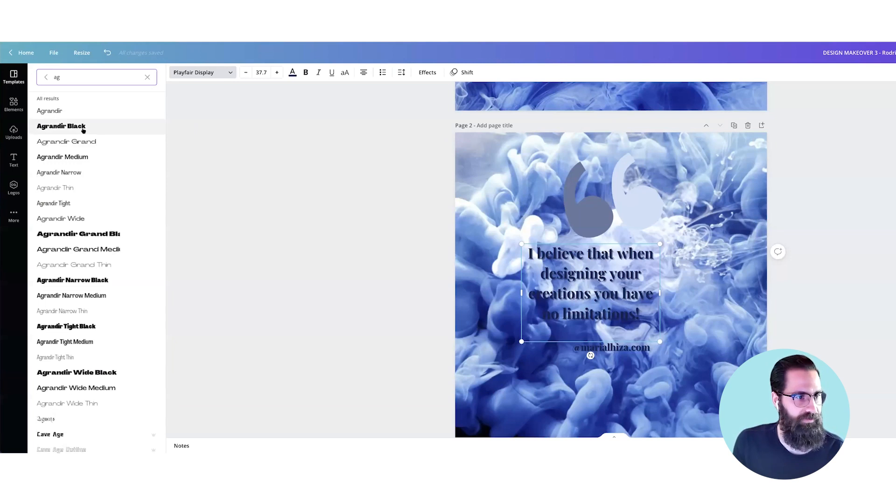
pyautogui.click(112, 233)
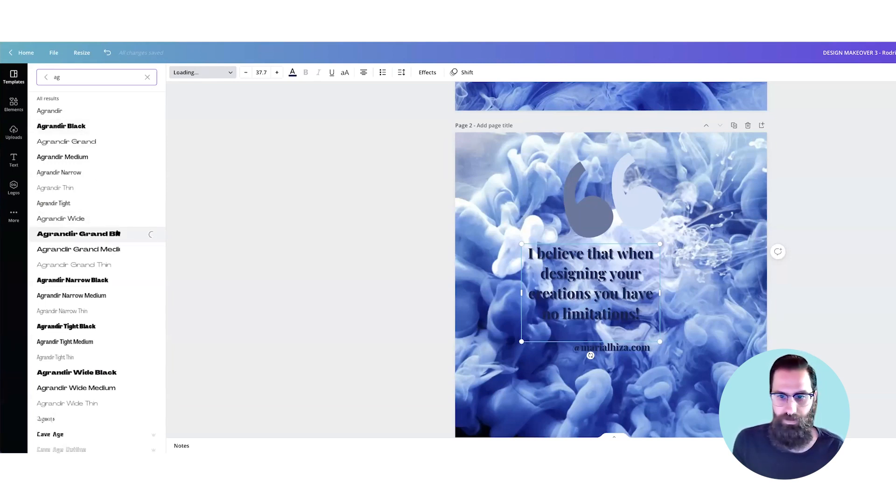
pyautogui.moveTo(661, 293); pyautogui.dragTo(695, 293)
# Step: Remove the Echo effect from the quote text and recolour it with the brand palette's white
pyautogui.click(427, 73)
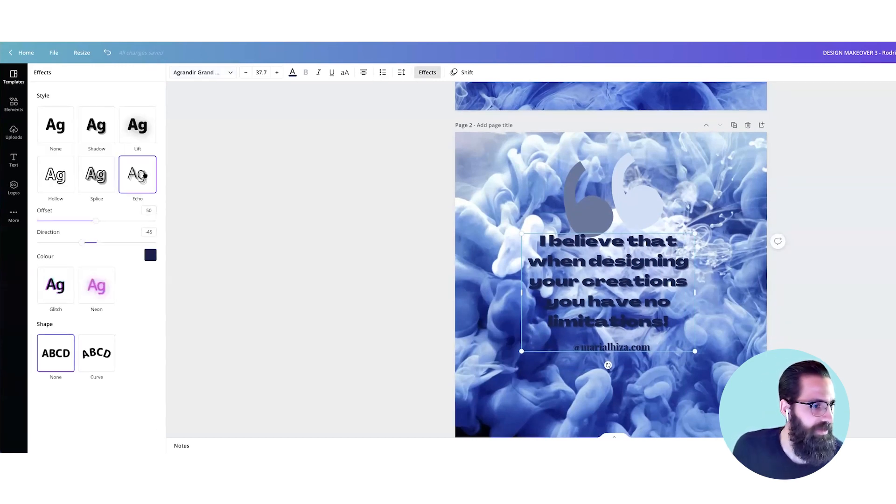
pyautogui.click(72, 134)
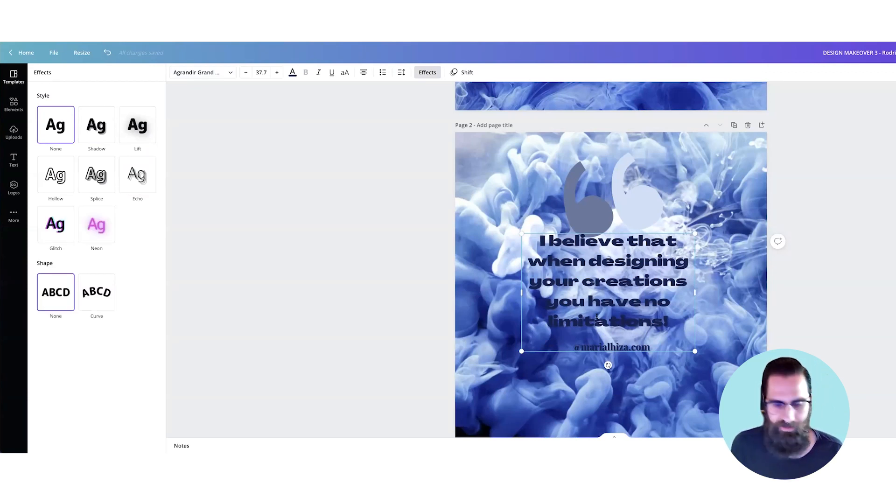
pyautogui.click(293, 72)
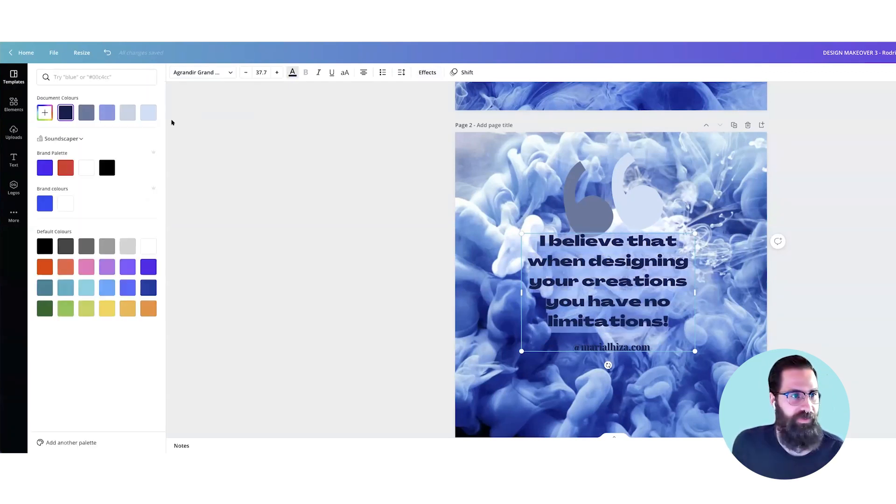
pyautogui.click(87, 167)
pyautogui.click(778, 337)
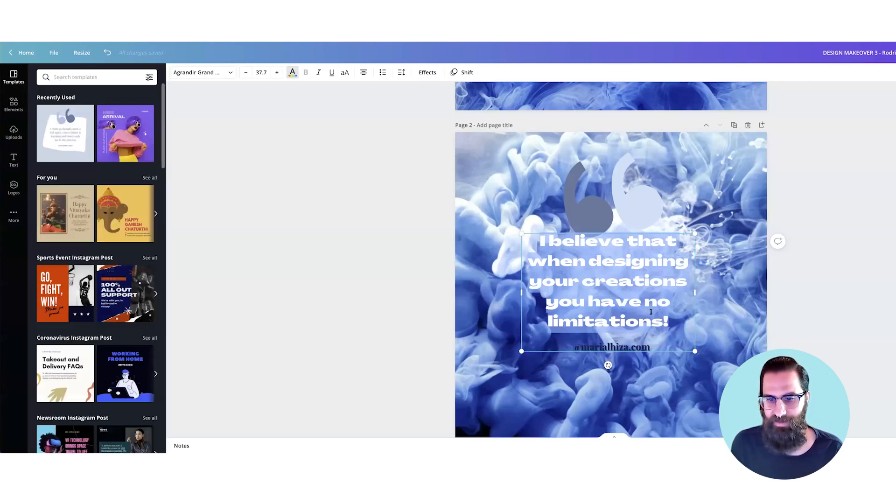
# Step: Shrink the quotation-mark graphic and keep it above the quote near the page's upper edge
pyautogui.click(619, 204)
pyautogui.moveTo(655, 211); pyautogui.dragTo(624, 177)
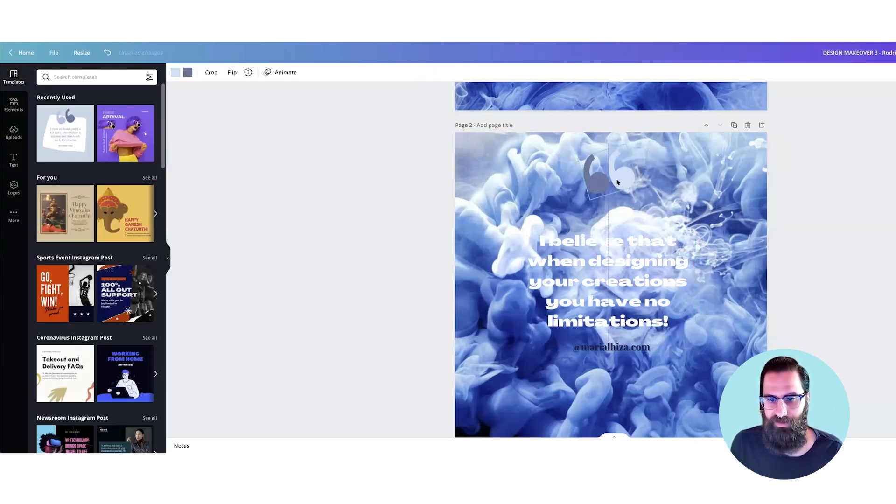
# Step: Enlarge the quote to font size 52.9, centre it on the page, and move the website handle down near the lower edge
pyautogui.click(639, 319)
pyautogui.scroll(-1, 696, 342)
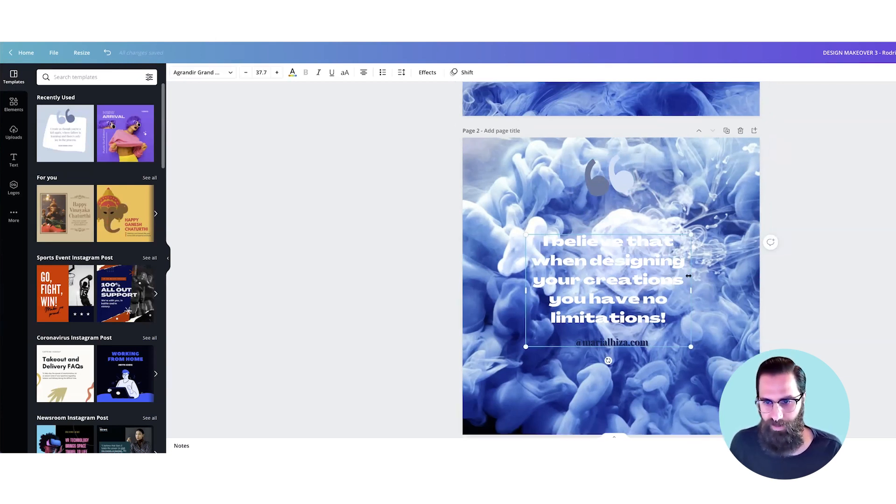
pyautogui.moveTo(717, 201); pyautogui.dragTo(744, 200)
pyautogui.moveTo(666, 257); pyautogui.dragTo(647, 270)
pyautogui.moveTo(685, 343); pyautogui.dragTo(685, 397)
pyautogui.click(676, 322)
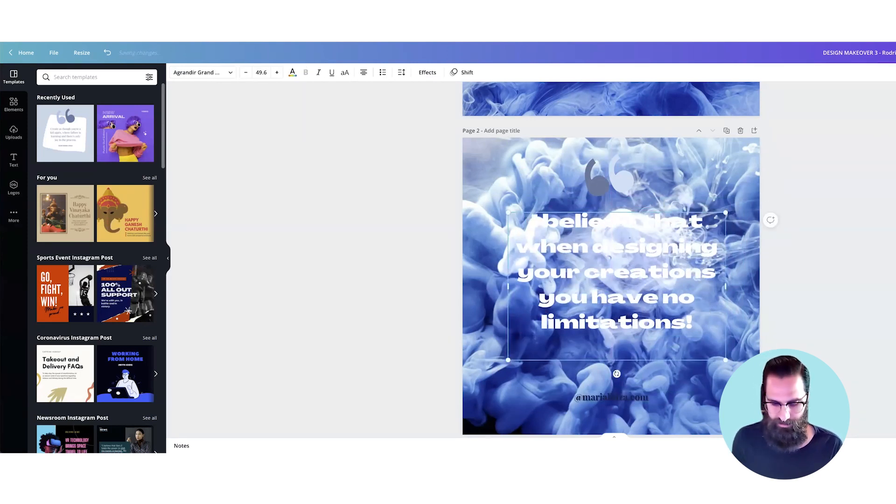
pyautogui.moveTo(725, 359); pyautogui.dragTo(739, 370)
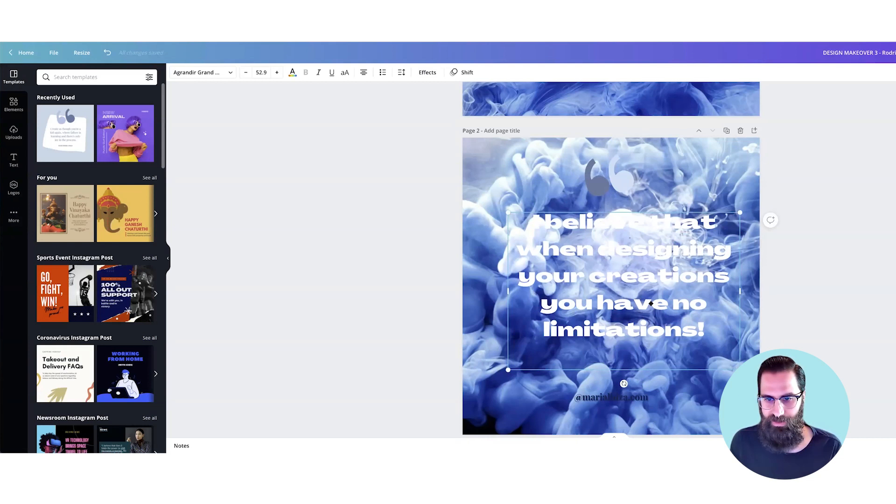
pyautogui.scroll(-3, 649, 303)
pyautogui.moveTo(570, 261); pyautogui.dragTo(566, 268)
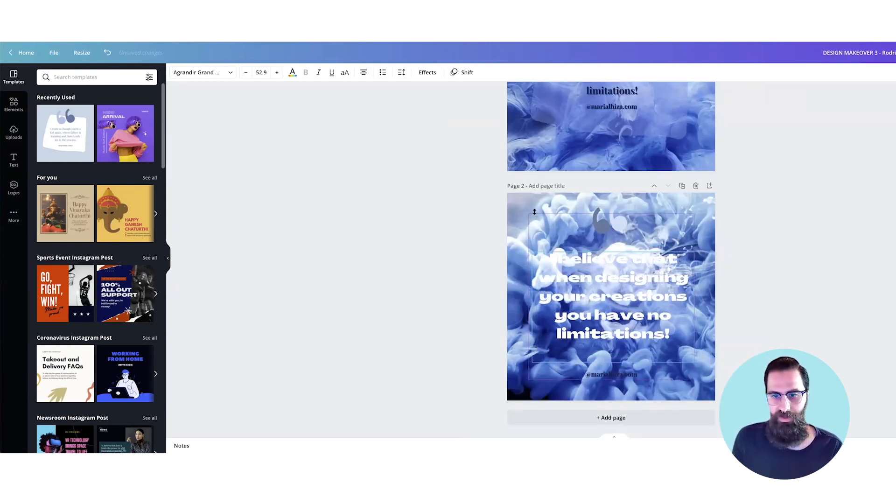
# Step: Place a slate-blue square behind the quote, enlarge it to cover the whole page, and make it semi-transparent
pyautogui.click(536, 208)
pyautogui.moveTo(536, 208); pyautogui.dragTo(532, 205)
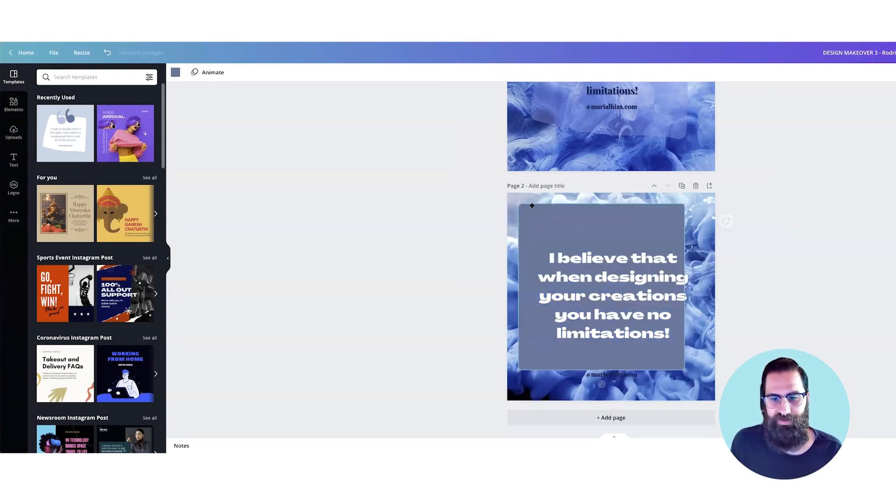
pyautogui.moveTo(674, 359); pyautogui.dragTo(717, 402)
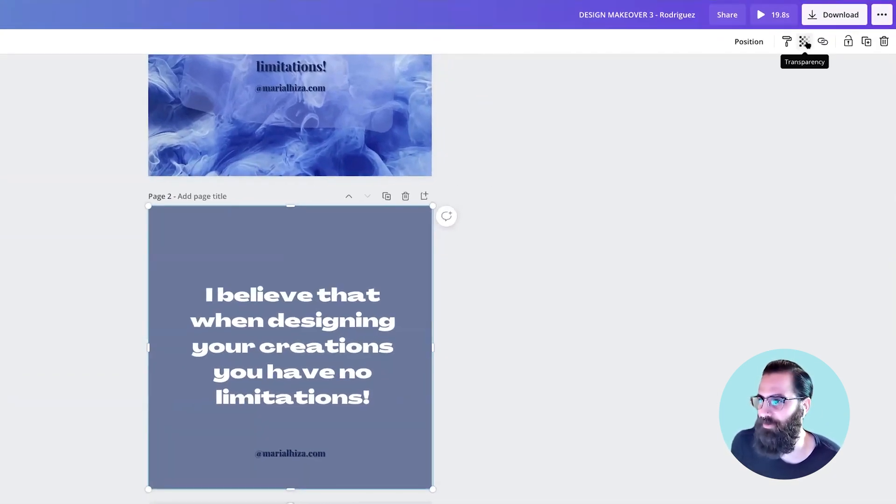
pyautogui.click(805, 42)
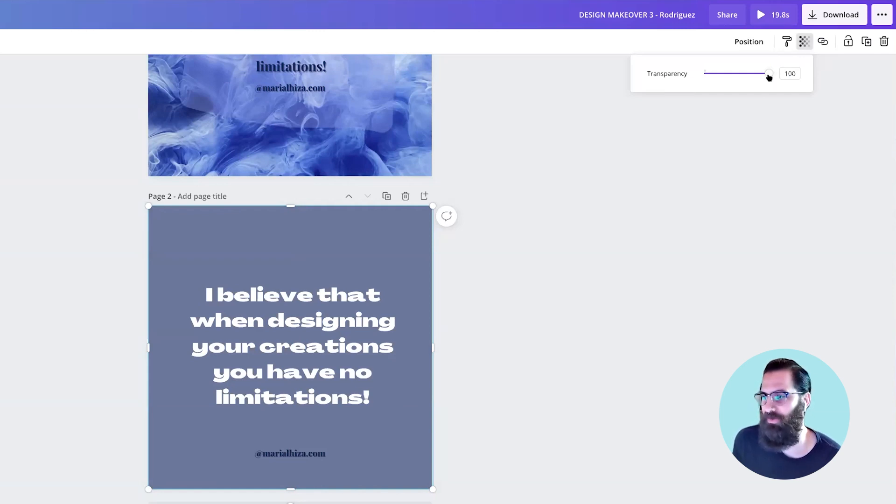
pyautogui.moveTo(768, 74); pyautogui.dragTo(737, 80)
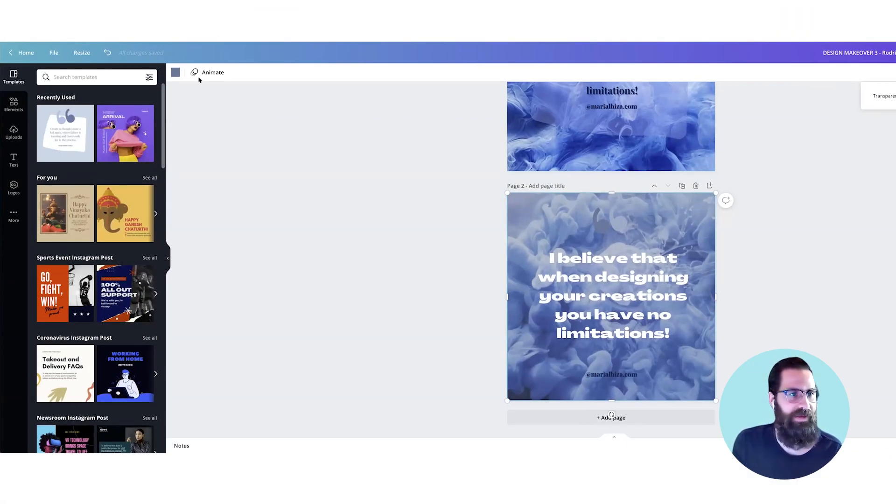
# Step: Try brand purple on the overlay, settle on the dark navy document colour, and set its transparency to 47
pyautogui.click(175, 73)
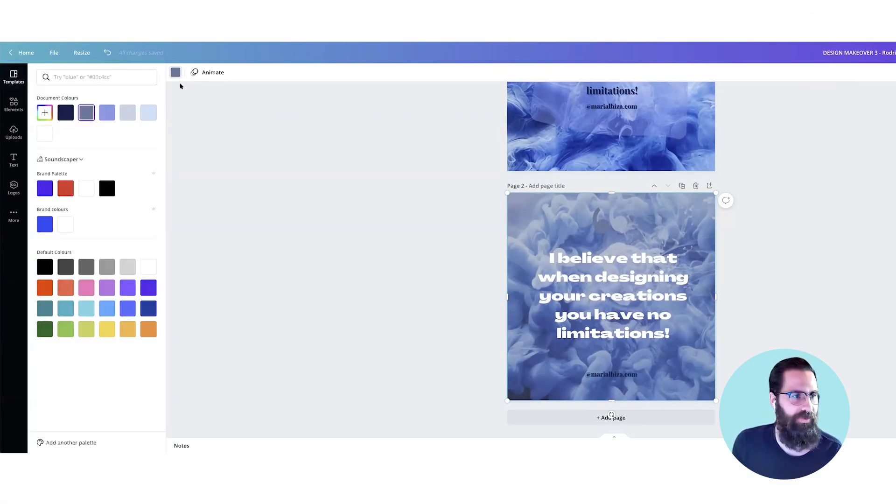
pyautogui.click(45, 189)
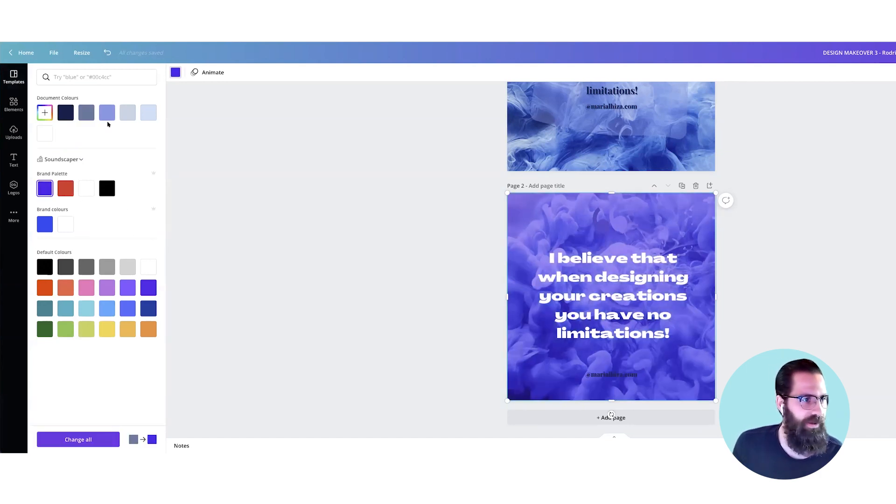
pyautogui.click(65, 112)
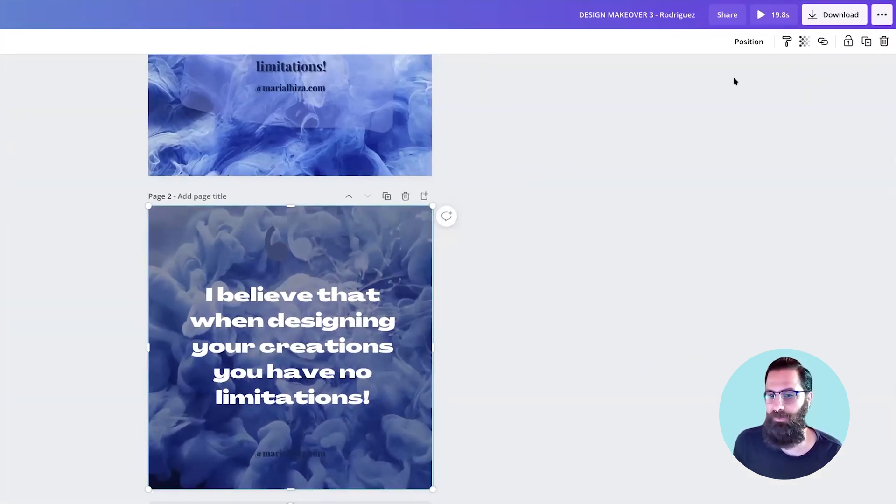
pyautogui.click(804, 41)
pyautogui.moveTo(738, 73); pyautogui.dragTo(734, 74)
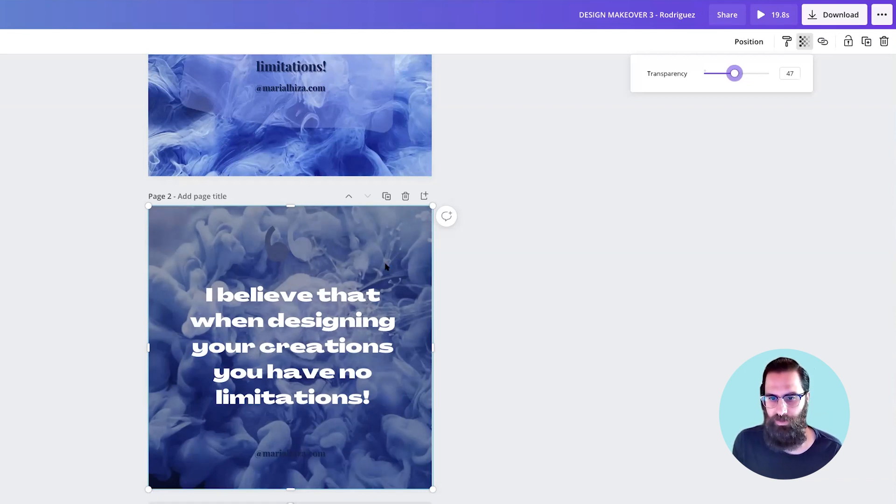
# Step: Send the navy overlay backward so it sits behind the quotation-mark graphic
pyautogui.click(394, 252)
pyautogui.rightClick(395, 251)
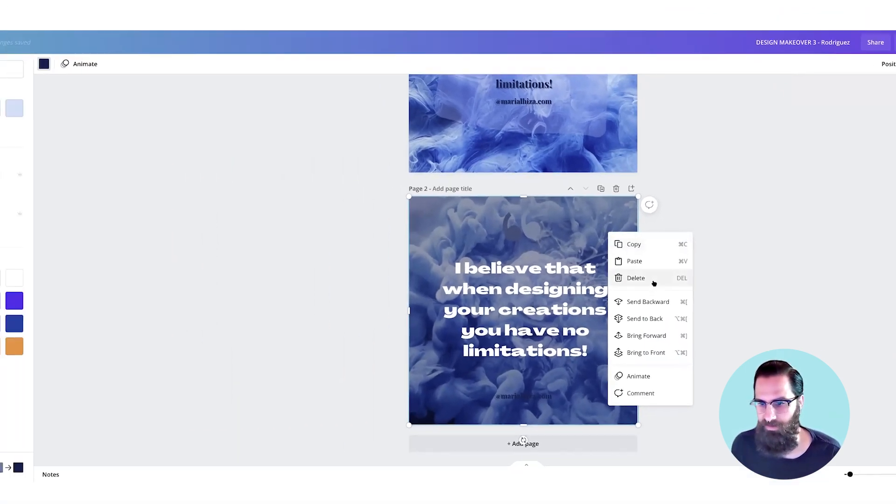
pyautogui.click(798, 233)
pyautogui.rightClick(678, 237)
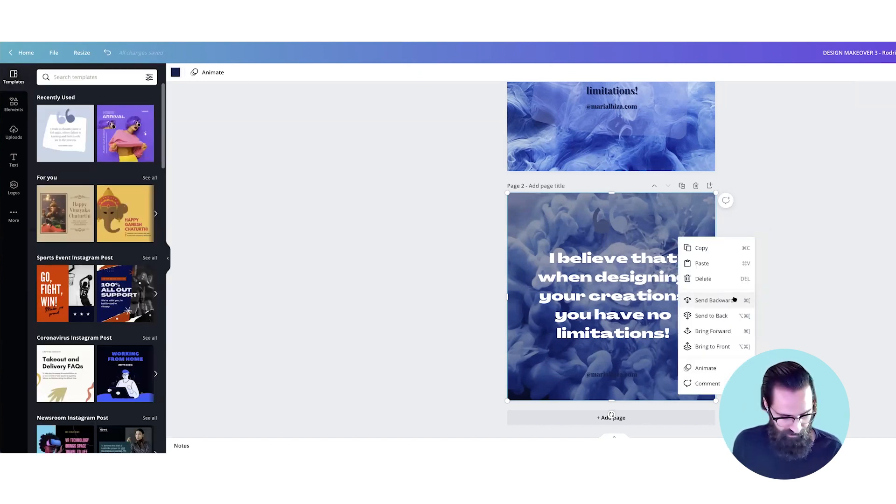
pyautogui.click(807, 291)
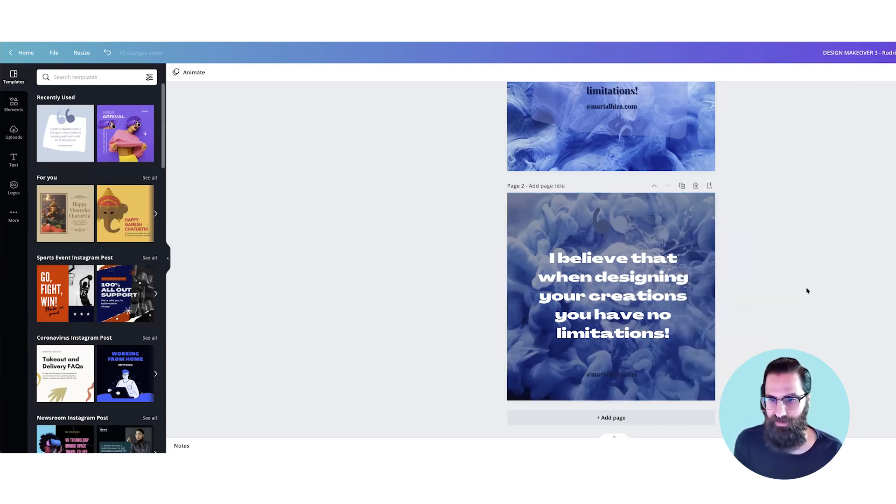
pyautogui.click(708, 253)
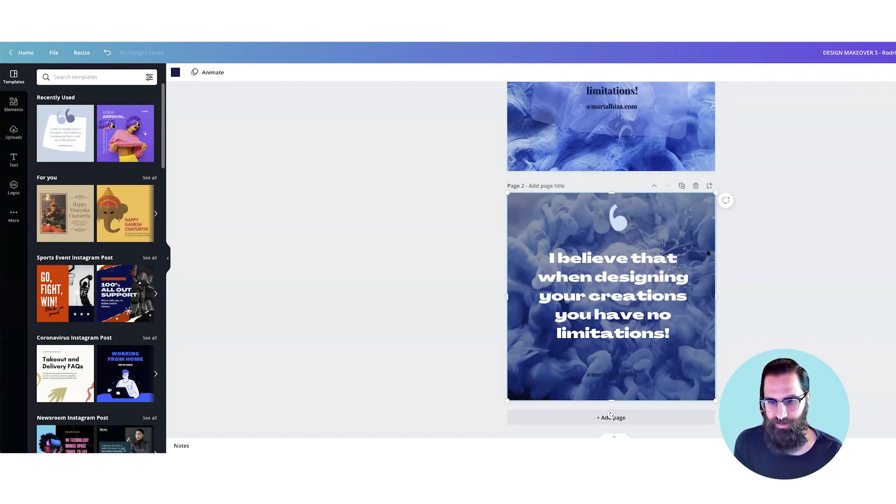
# Step: Try Agrandir Grand Black on the website handle, settle on Agrandir Grand, and colour the text brand white
pyautogui.click(631, 377)
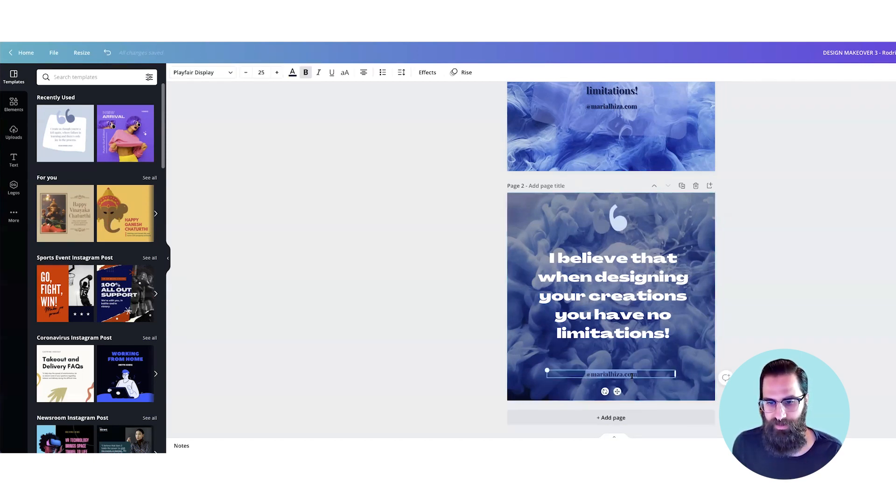
pyautogui.click(231, 73)
pyautogui.write('ag')
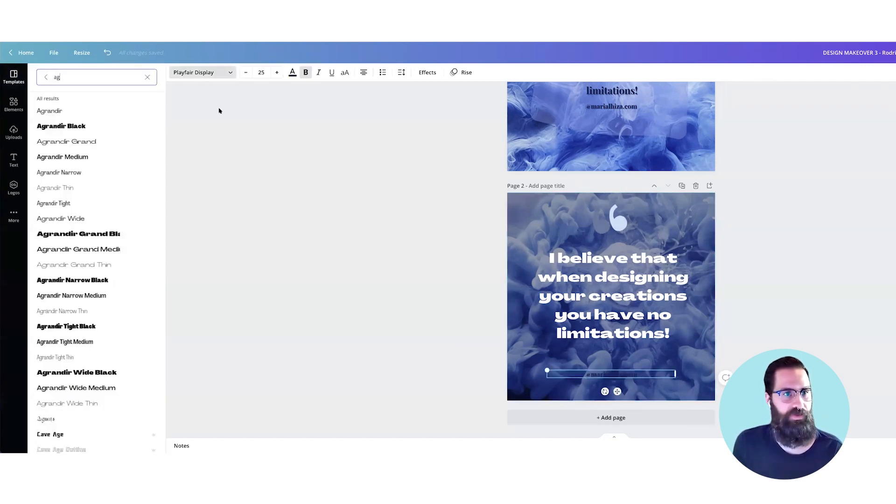
pyautogui.click(134, 234)
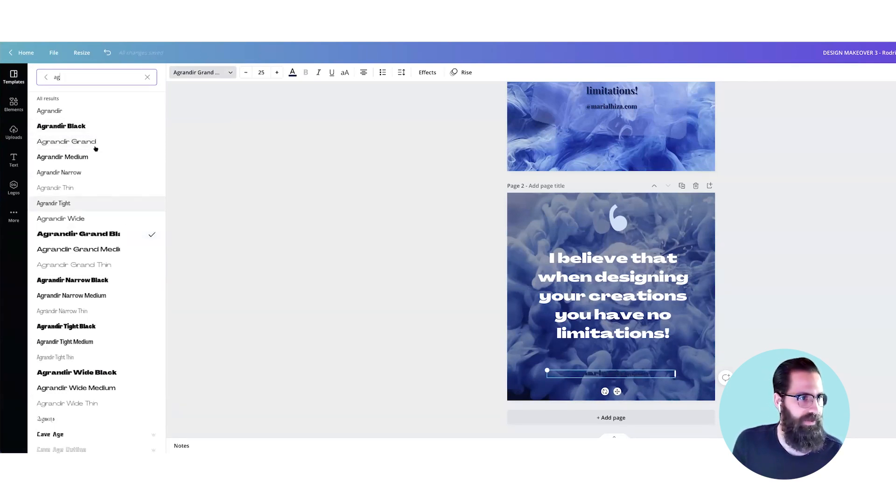
pyautogui.click(160, 141)
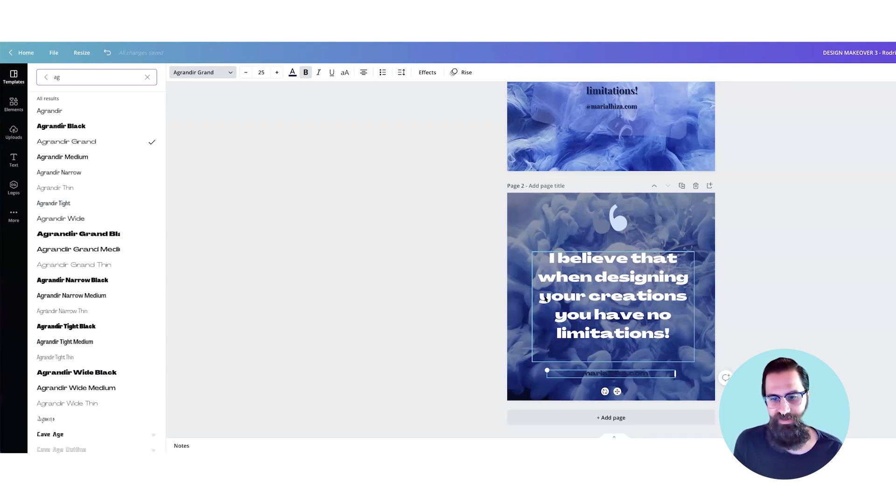
pyautogui.click(293, 72)
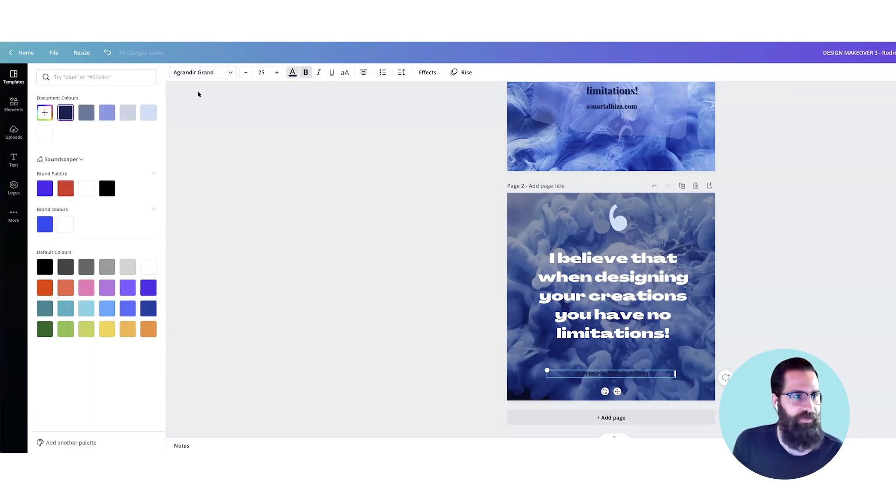
pyautogui.click(87, 189)
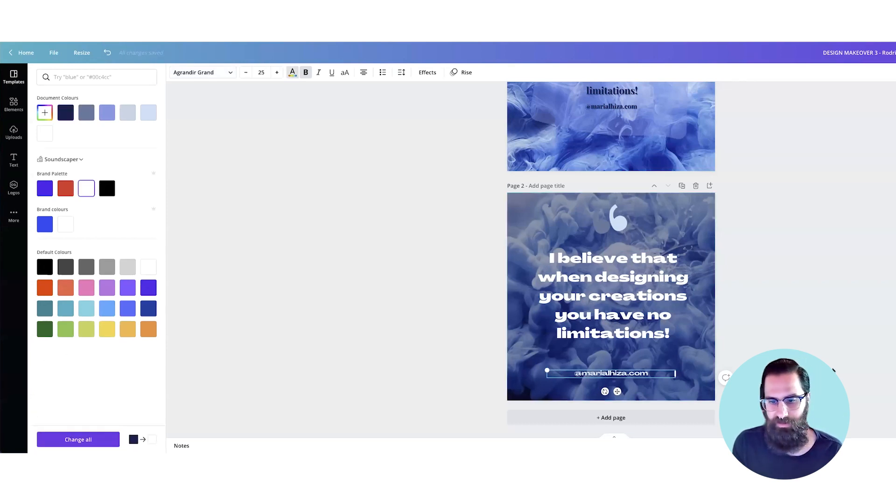
pyautogui.click(646, 338)
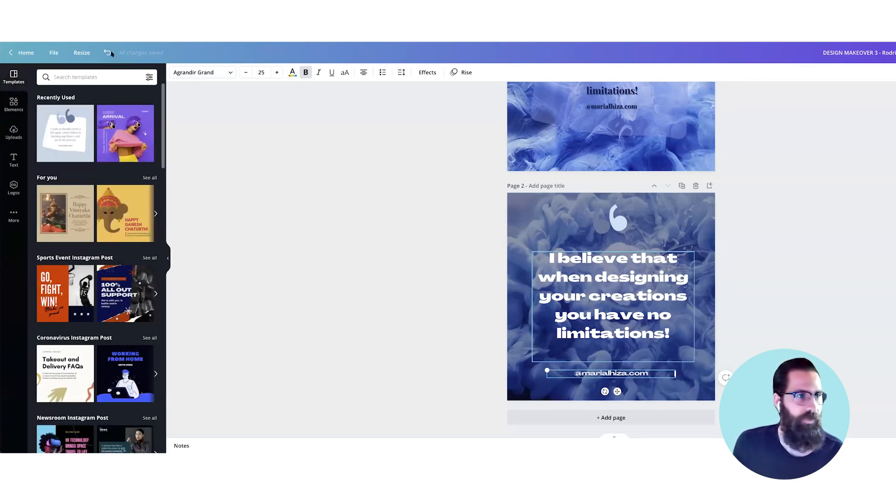
# Step: Show the page margins, widen the quote text box to the margin, and lower the website handle onto the bottom margin
pyautogui.click(54, 53)
pyautogui.click(86, 159)
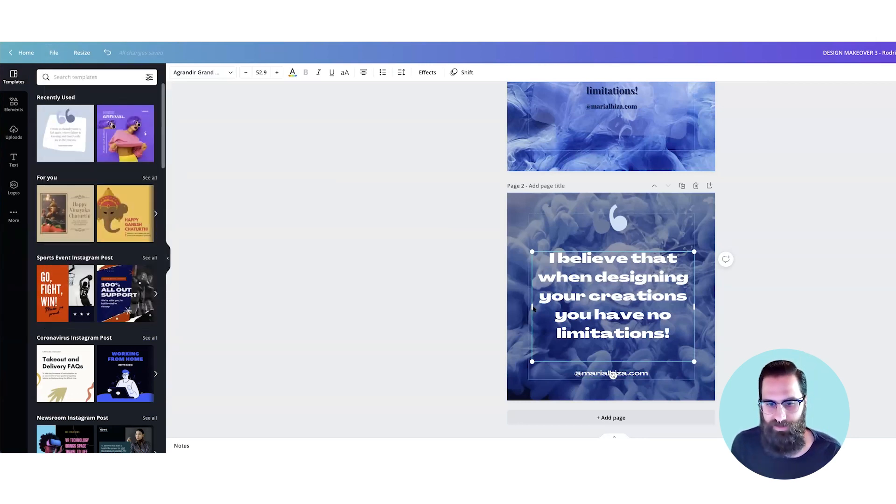
pyautogui.moveTo(529, 307); pyautogui.dragTo(526, 308)
pyautogui.click(724, 376)
pyautogui.moveTo(608, 377); pyautogui.dragTo(608, 379)
# Step: Recolour both parts of the quotation-mark graphic white, shrink it, and place it centred above the quote
pyautogui.click(616, 218)
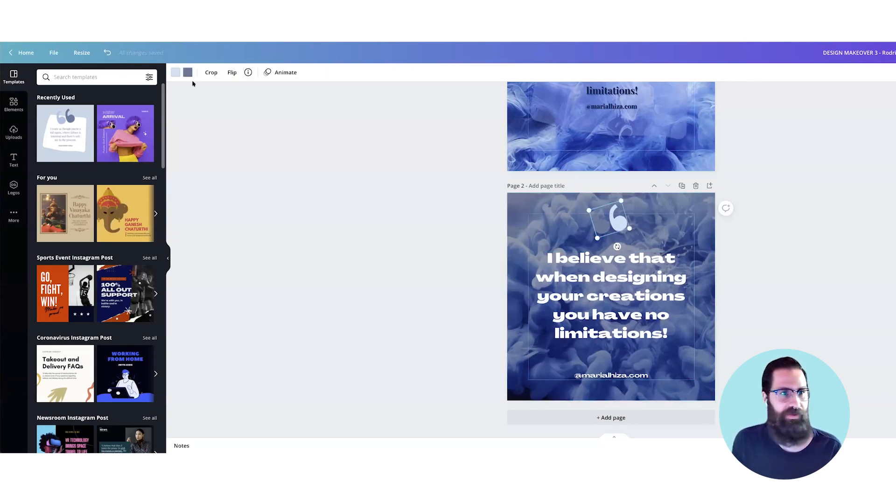
pyautogui.click(175, 72)
pyautogui.click(45, 134)
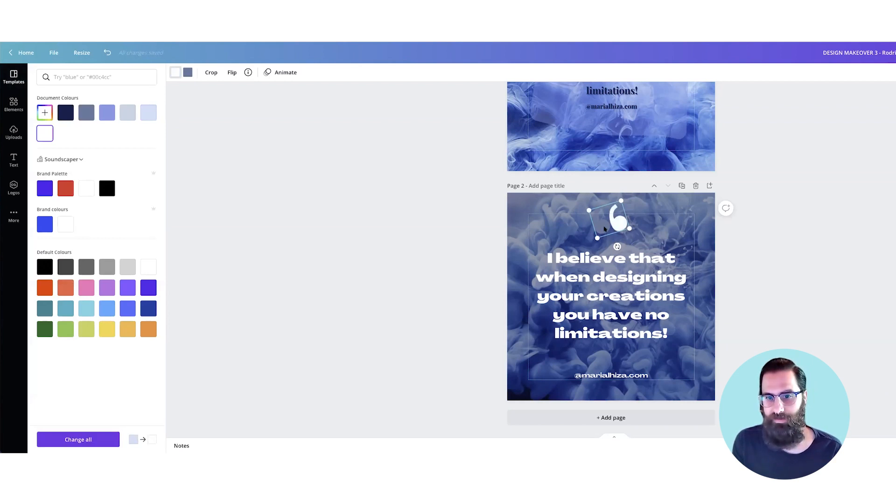
pyautogui.click(188, 72)
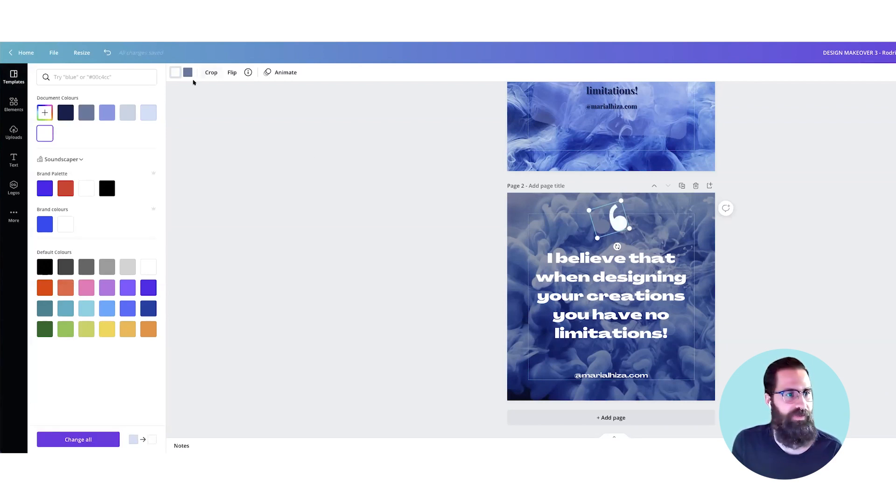
pyautogui.click(39, 136)
pyautogui.moveTo(616, 205); pyautogui.dragTo(618, 216)
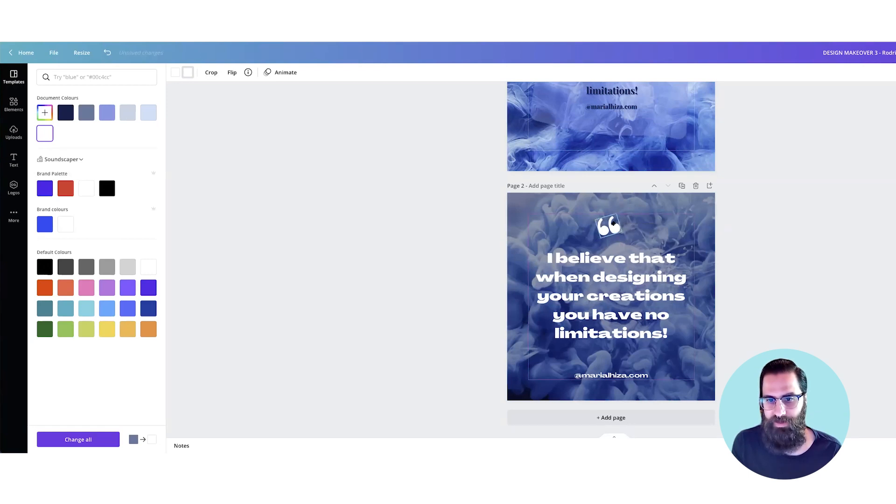
# Step: Remove the empty last line of the quote text box and adjust the quote's height between the quotation mark and website handle
pyautogui.click(646, 291)
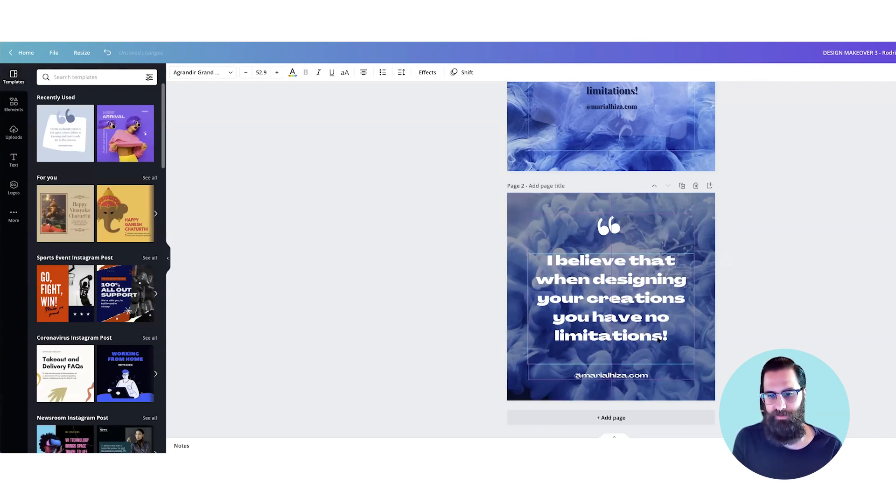
pyautogui.click(608, 226)
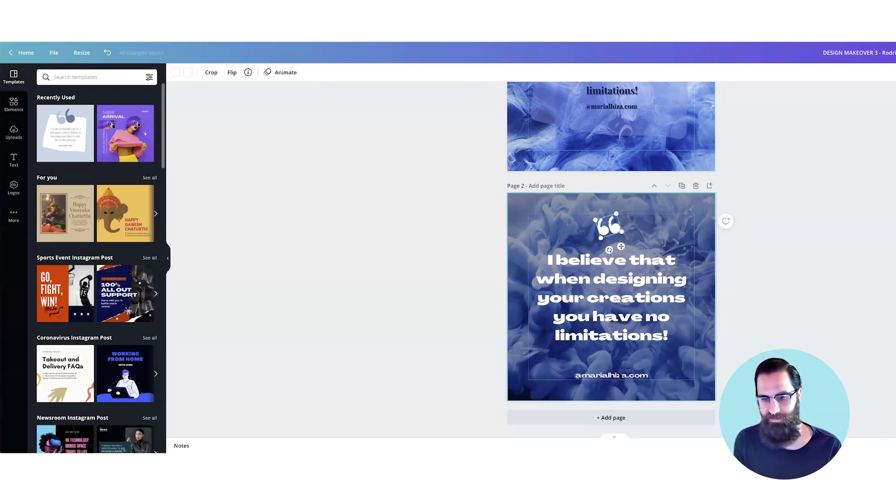
pyautogui.click(618, 376)
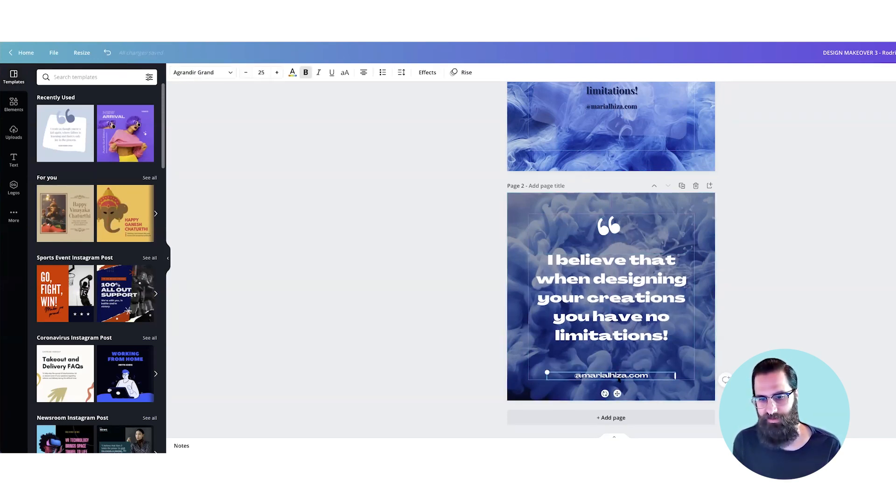
pyautogui.click(619, 316)
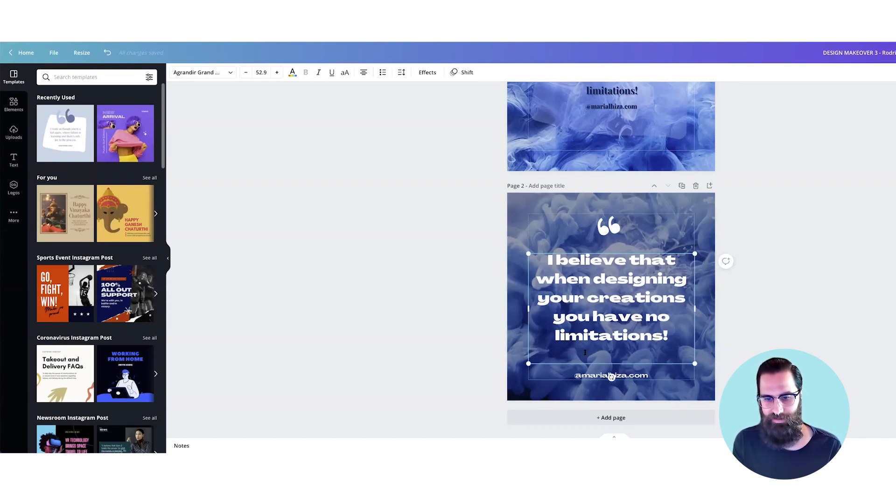
pyautogui.press('BackSpace')
pyautogui.hotkey('shift', 'Up')
pyautogui.hotkey('shift', 'Up')
pyautogui.hotkey('shift', 'Up')
pyautogui.hotkey('shift', 'Up')
pyautogui.hotkey('shift', 'Up')
pyautogui.hotkey('shift', 'Up')
pyautogui.press('Escape')
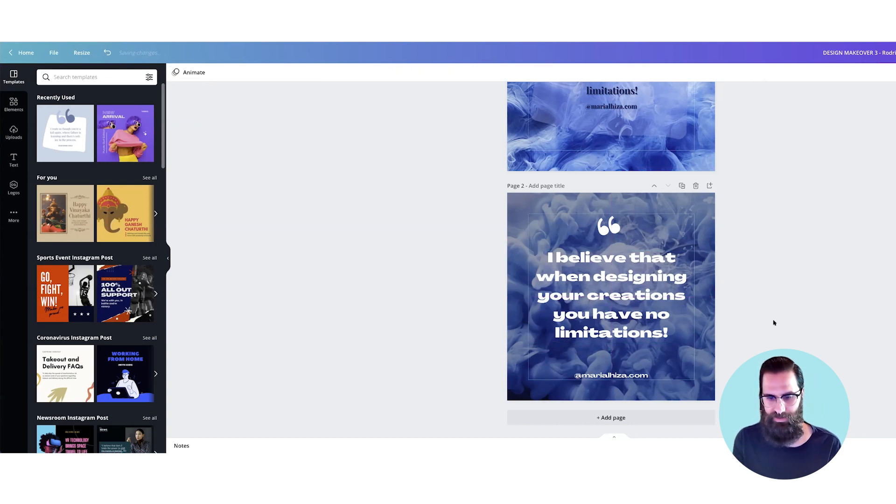
# Step: Duplicate page 2 as a third page and make its navy overlay fully opaque
pyautogui.press('super+minus')
pyautogui.click(773, 322)
pyautogui.click(835, 213)
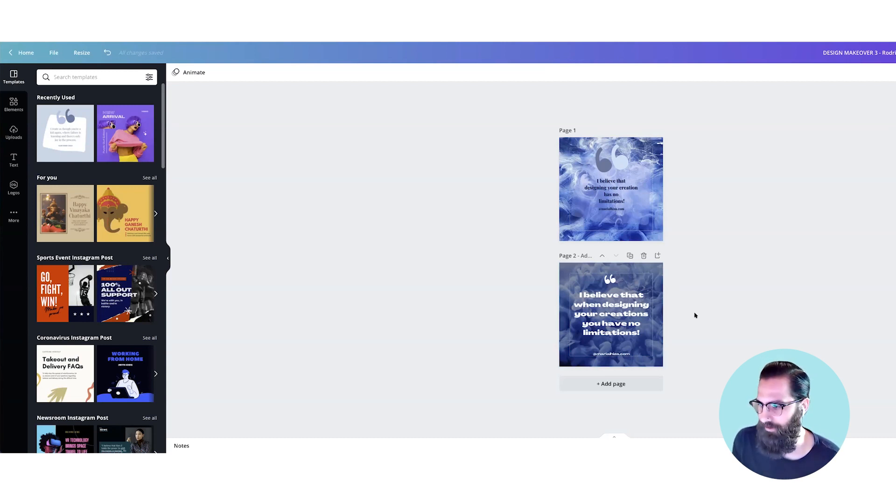
pyautogui.press('super+plus')
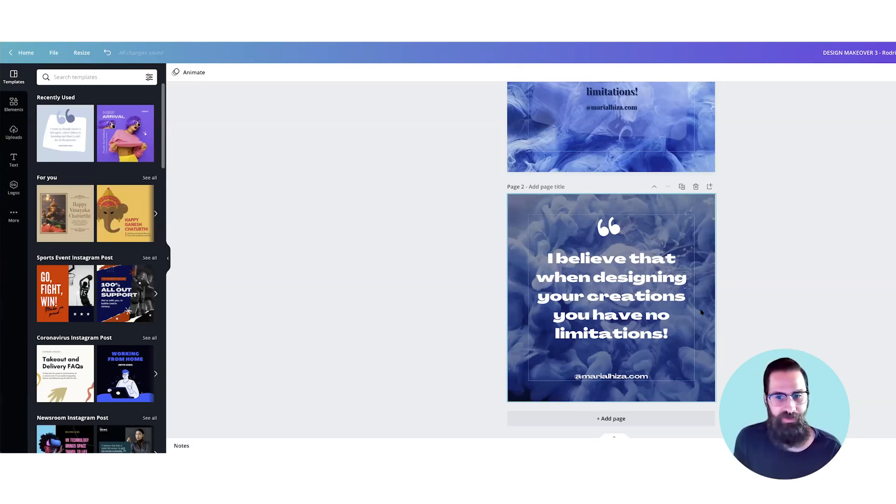
pyautogui.click(656, 419)
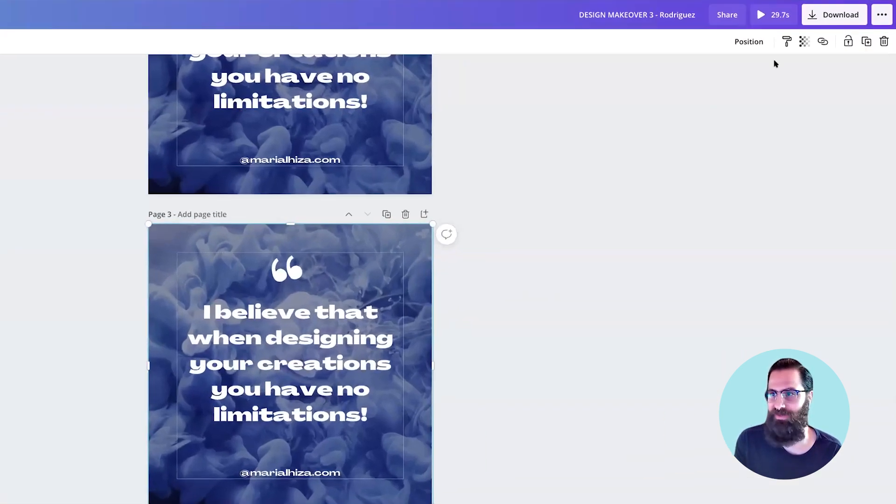
pyautogui.click(801, 44)
pyautogui.moveTo(740, 74); pyautogui.dragTo(788, 76)
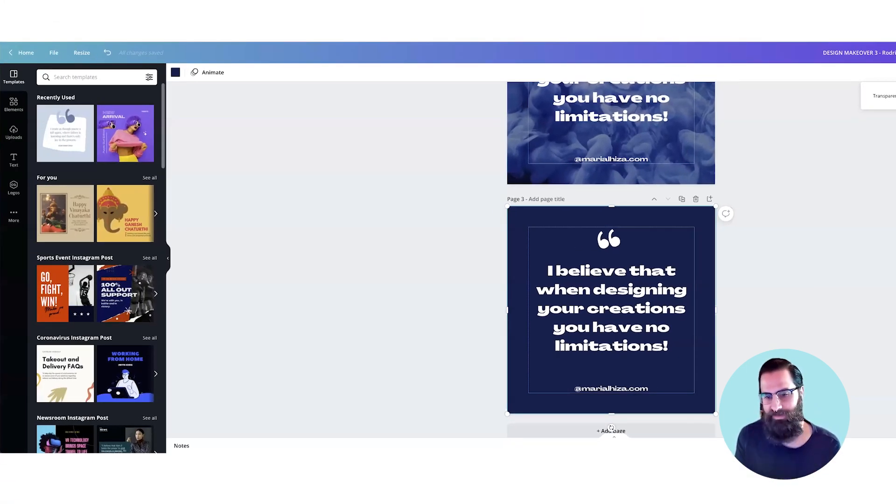
# Step: Try the handwriting font Bloom Skirt and the bold font Archivo Black on page 3's quote
pyautogui.doubleClick(599, 298)
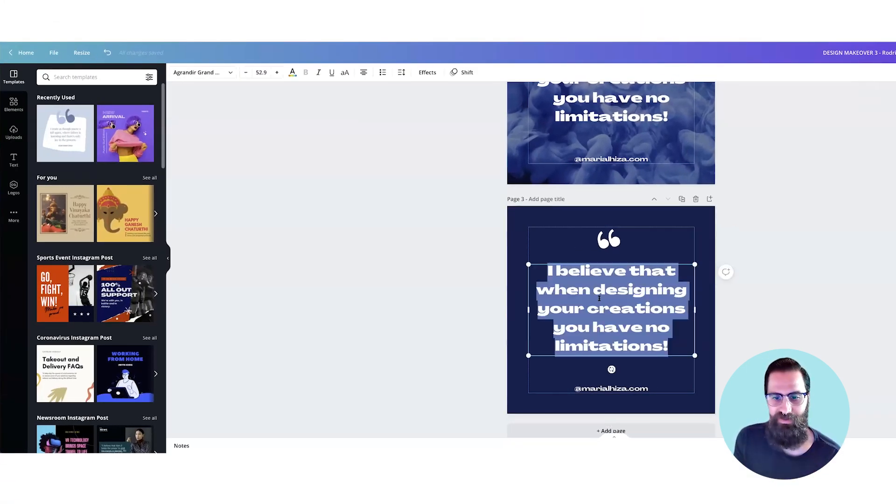
pyautogui.click(230, 72)
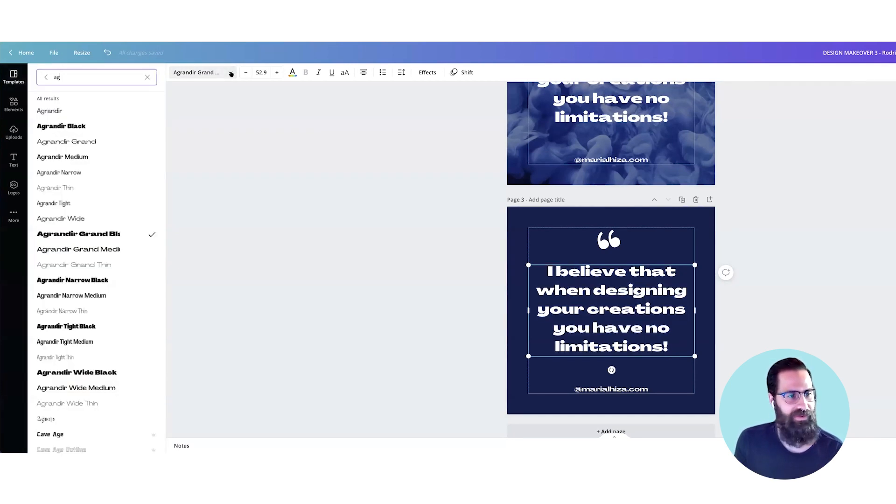
pyautogui.doubleClick(57, 77)
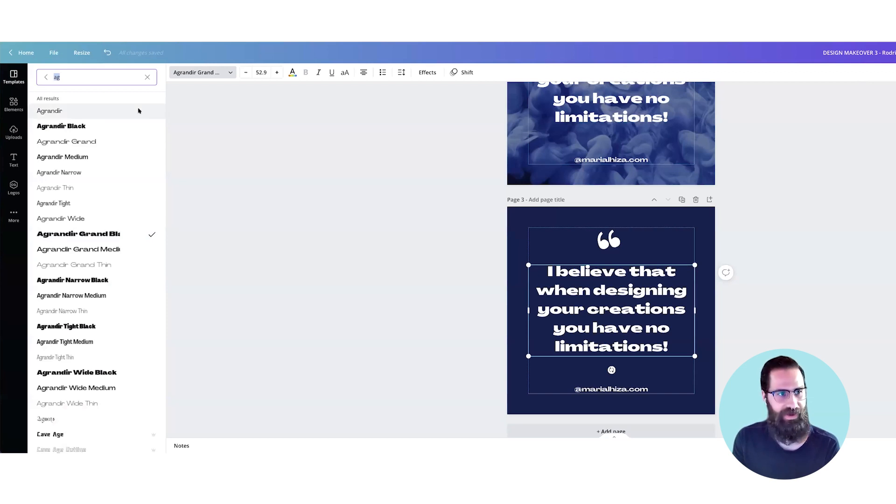
pyautogui.press('BackSpace')
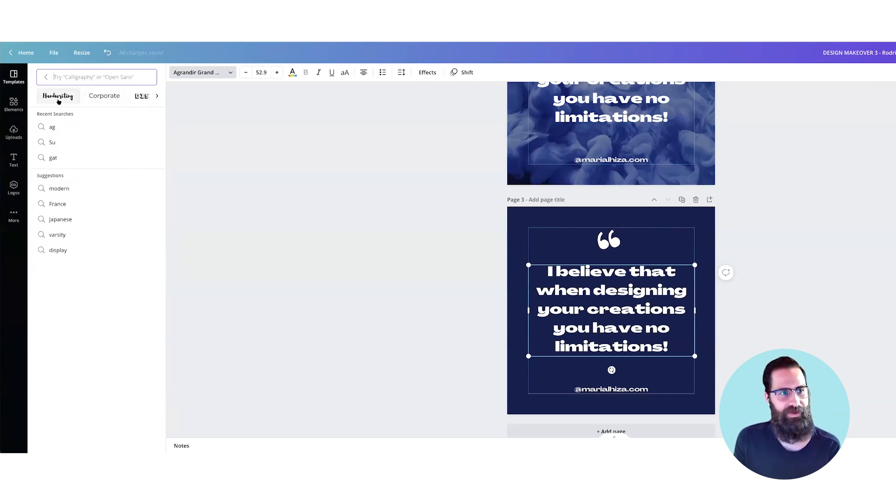
pyautogui.click(58, 96)
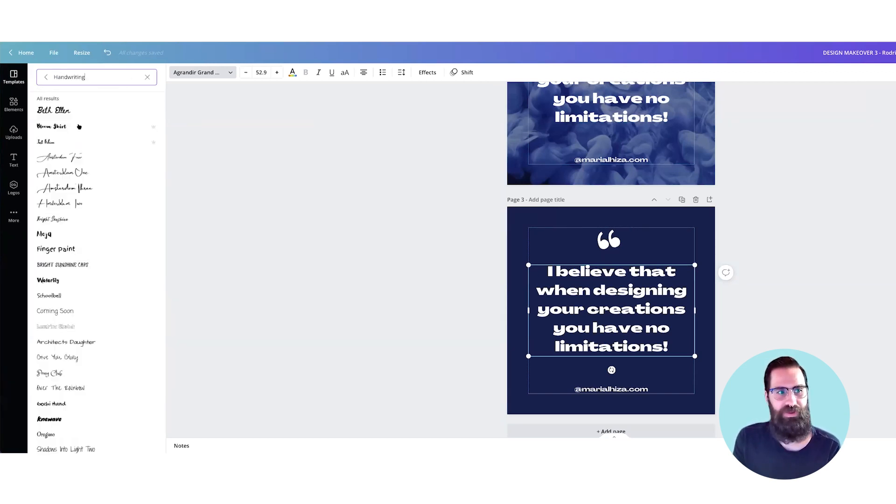
pyautogui.click(63, 131)
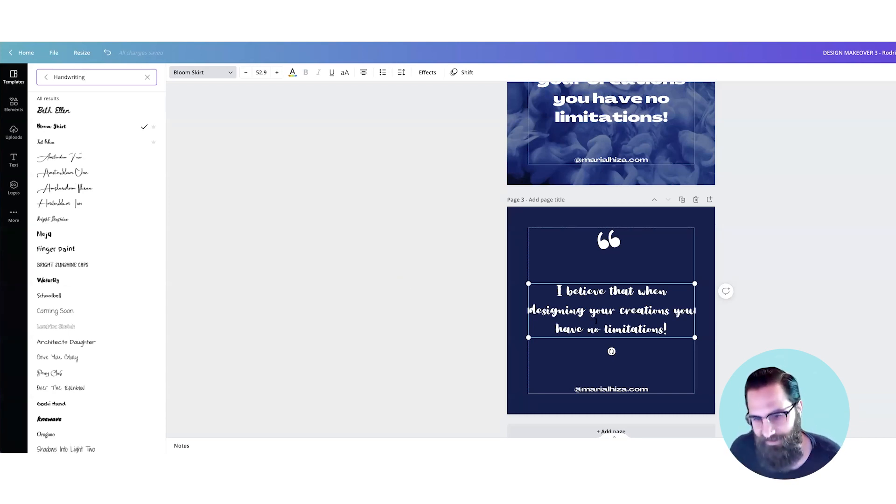
pyautogui.tripleClick(595, 321)
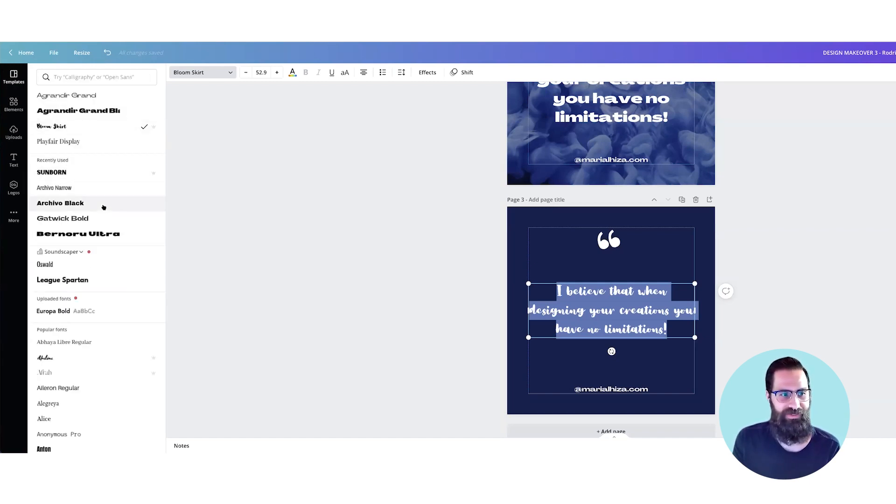
pyautogui.click(102, 205)
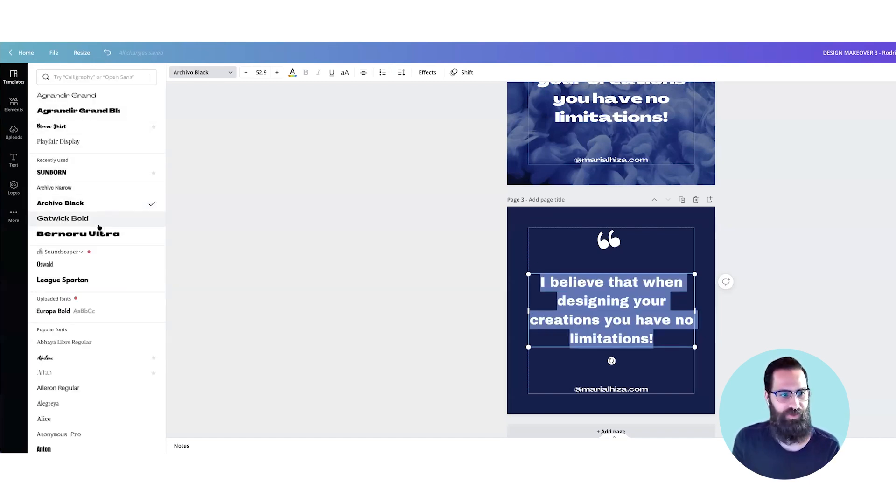
# Step: Try Code Pro on page 3's quote and settle on the Devasia font from the popular fonts
pyautogui.scroll(-4, 112, 279)
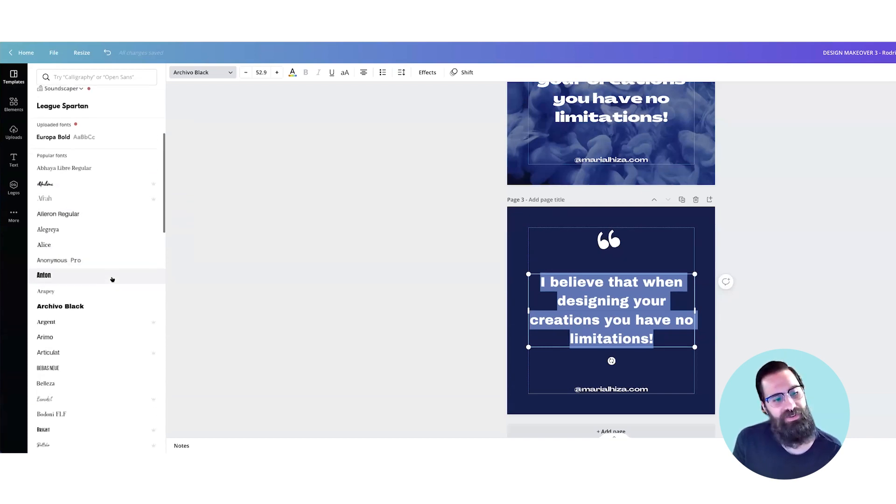
pyautogui.scroll(-5, 112, 279)
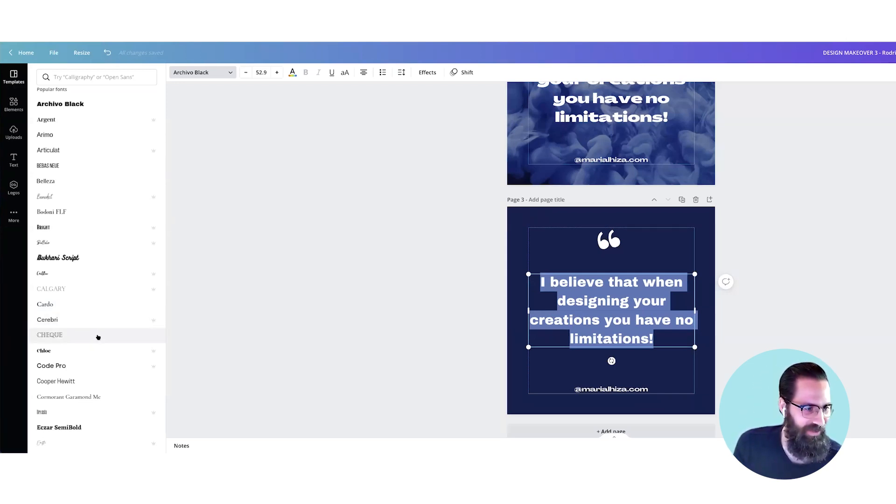
pyautogui.scroll(-1, 98, 337)
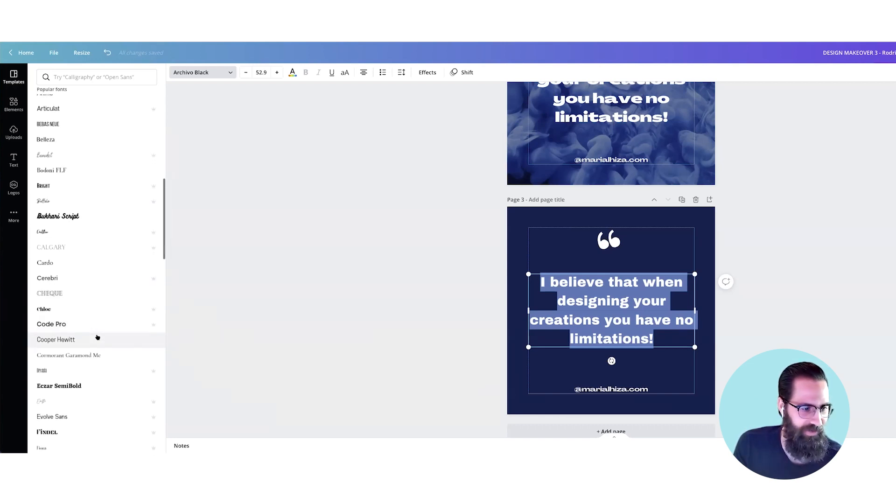
pyautogui.scroll(1, 96, 337)
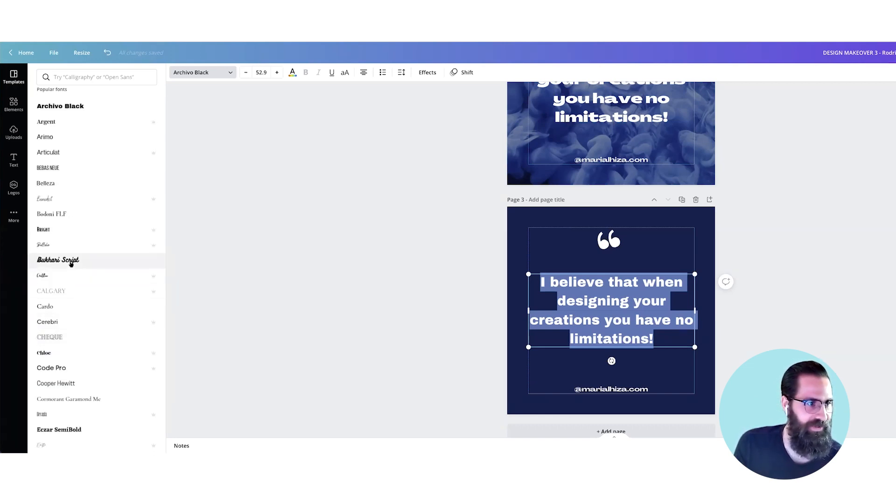
pyautogui.scroll(10, 84, 261)
pyautogui.scroll(2, 86, 195)
pyautogui.scroll(-6, 86, 196)
pyautogui.scroll(-3, 86, 195)
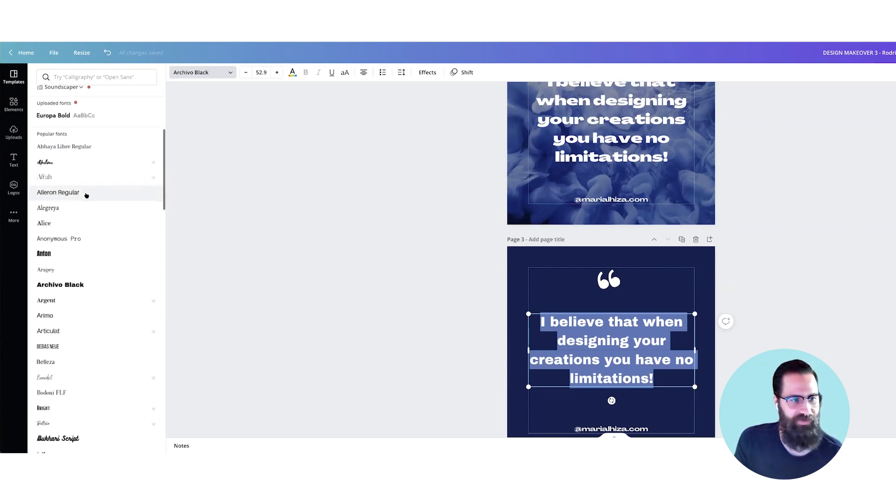
pyautogui.scroll(4, 86, 196)
pyautogui.scroll(-1, 86, 196)
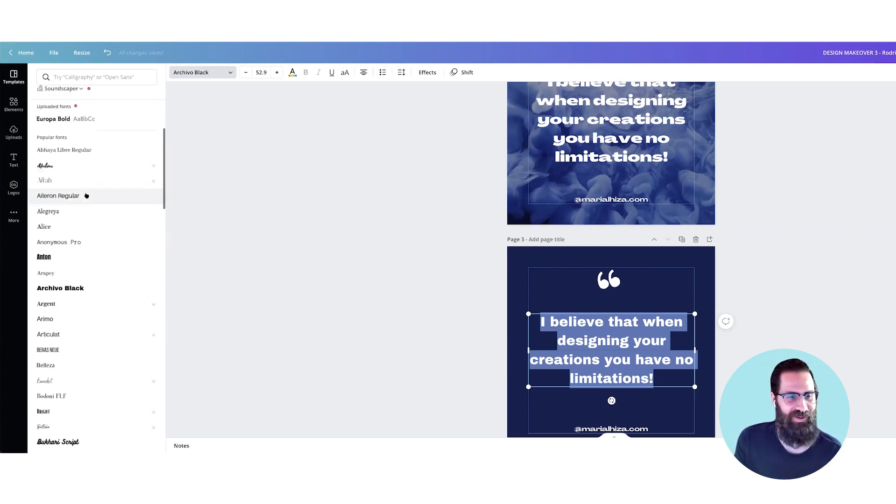
pyautogui.scroll(-7, 85, 195)
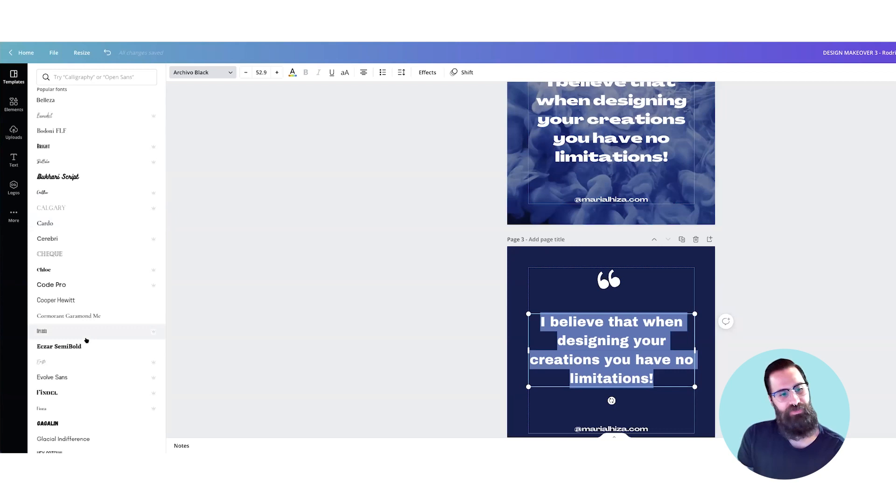
pyautogui.scroll(-1, 87, 340)
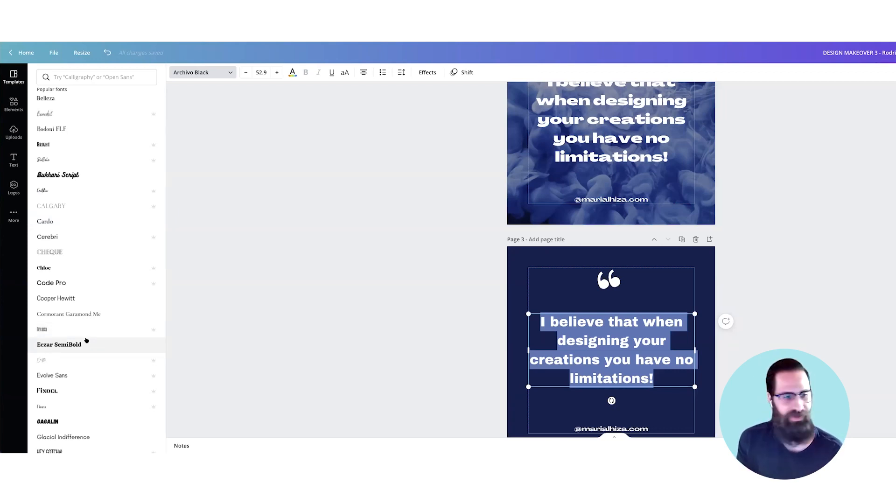
pyautogui.click(68, 288)
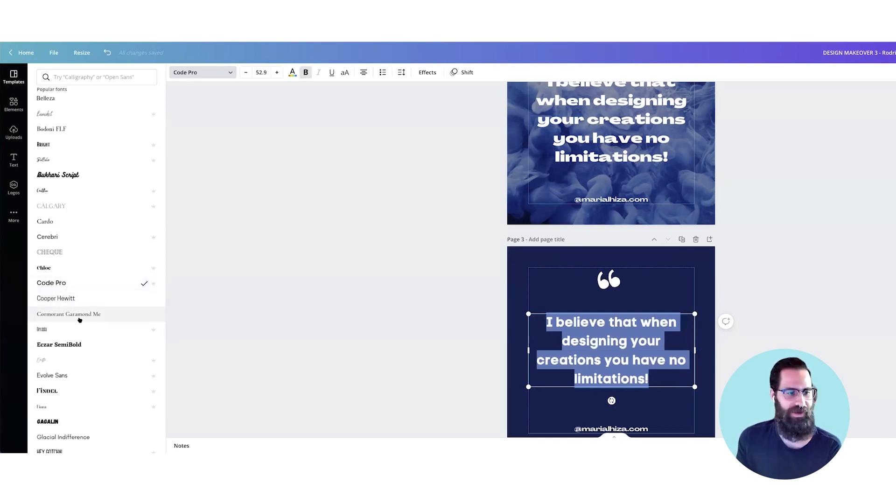
pyautogui.click(69, 330)
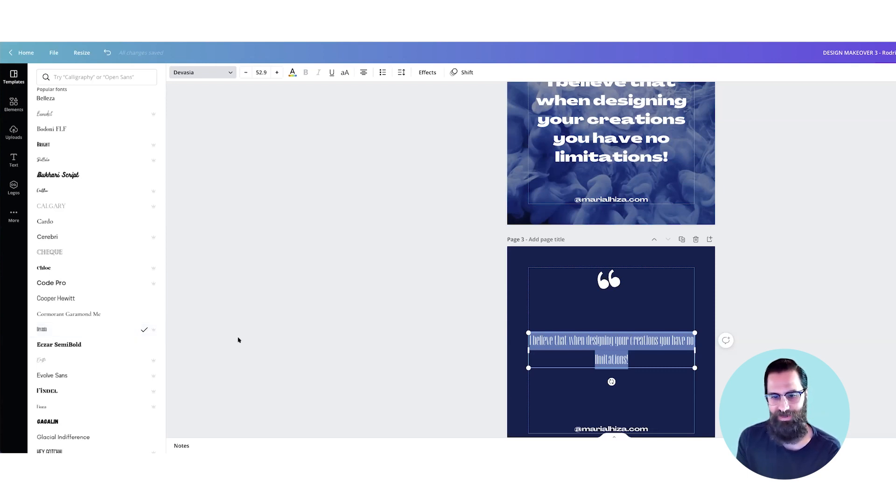
pyautogui.click(733, 368)
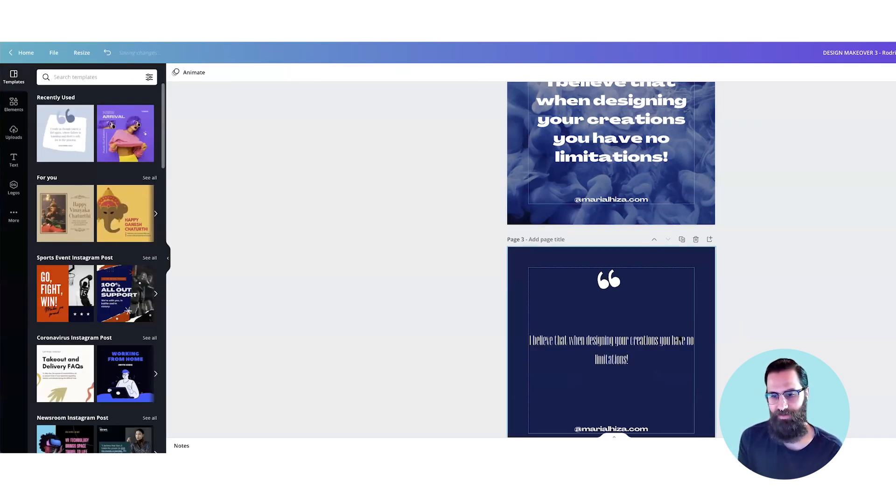
# Step: Colour page 3's quote text with the slate-blue document colour
pyautogui.doubleClick(611, 350)
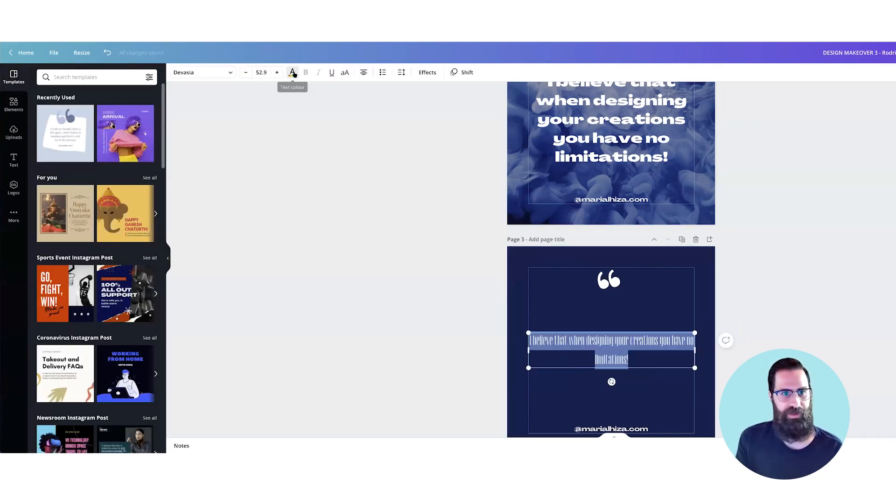
pyautogui.click(292, 72)
pyautogui.click(87, 113)
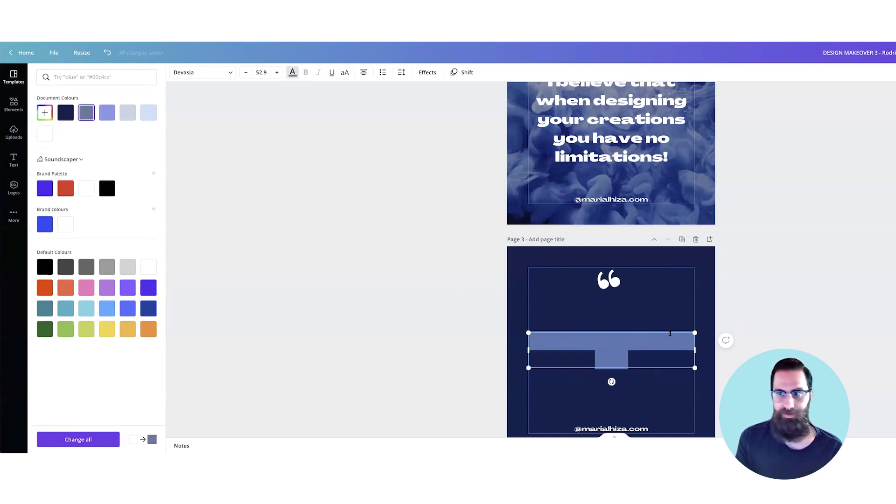
# Step: Colour page 3's quote text white
pyautogui.click(744, 338)
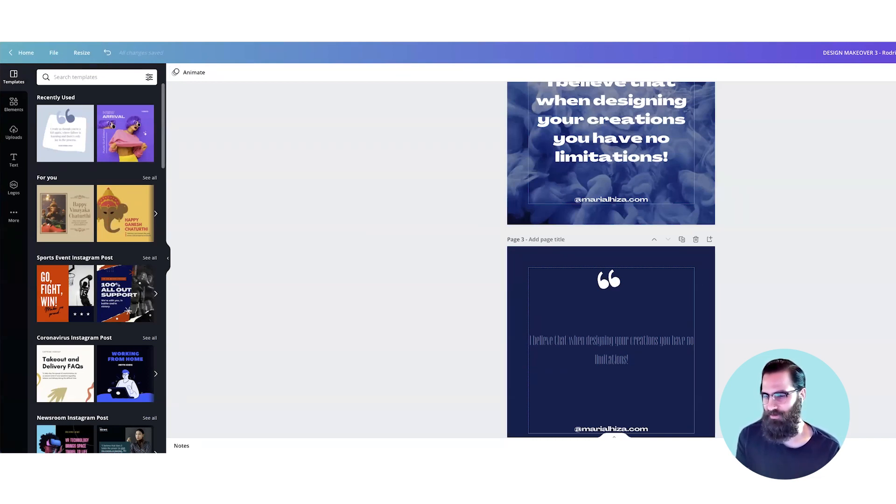
pyautogui.doubleClick(611, 350)
pyautogui.click(293, 72)
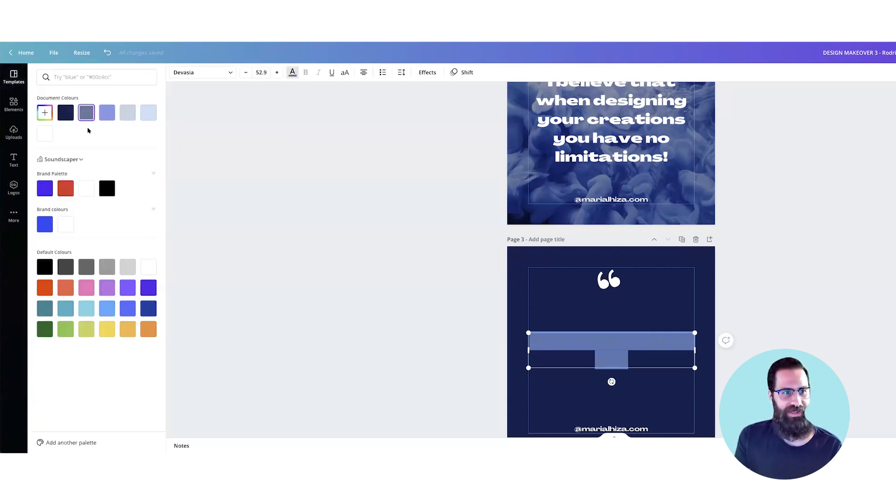
pyautogui.click(47, 133)
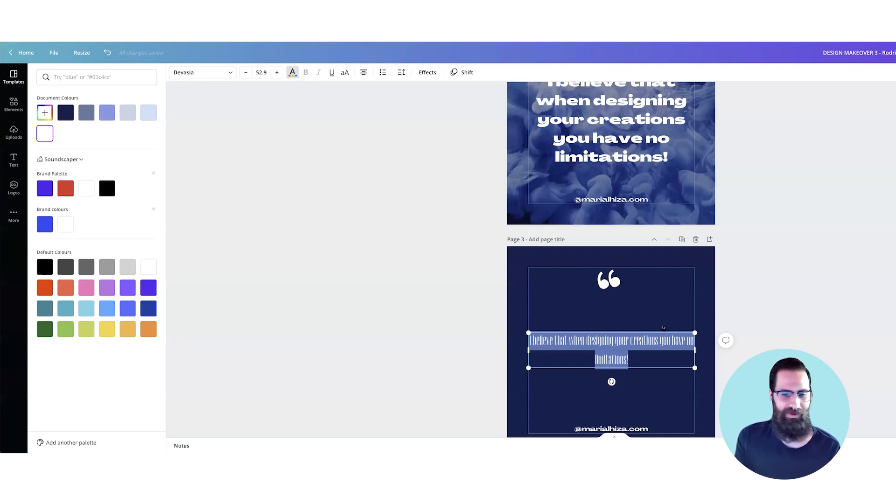
# Step: Delete the navy demonstration page and compare the remaining pages side by side at a smaller zoom
pyautogui.click(695, 239)
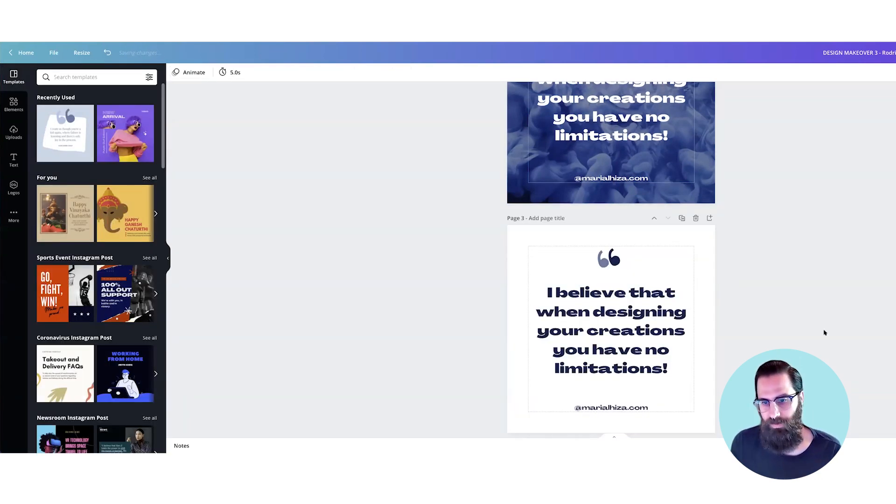
pyautogui.press('super+minus')
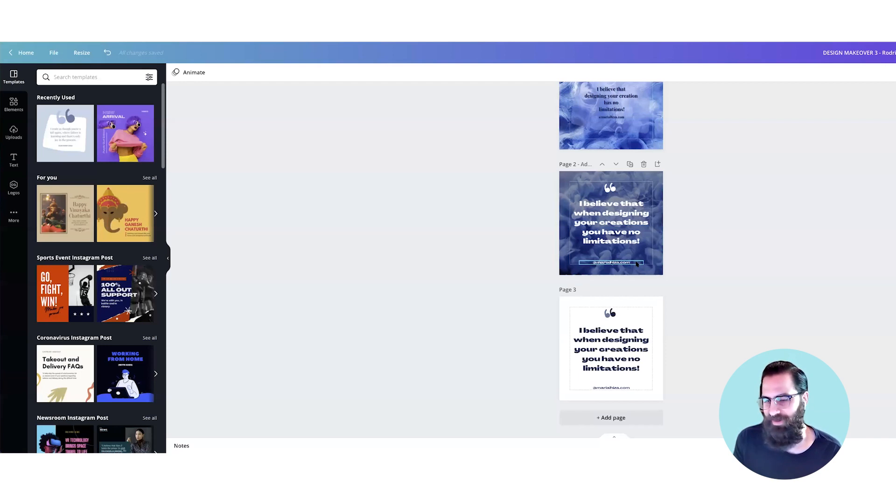
pyautogui.scroll(1, 718, 256)
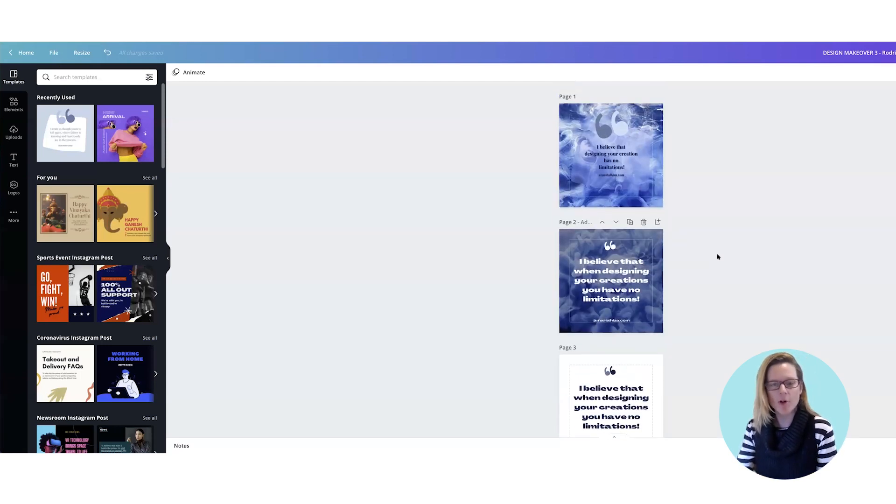
pyautogui.scroll(-1, 717, 257)
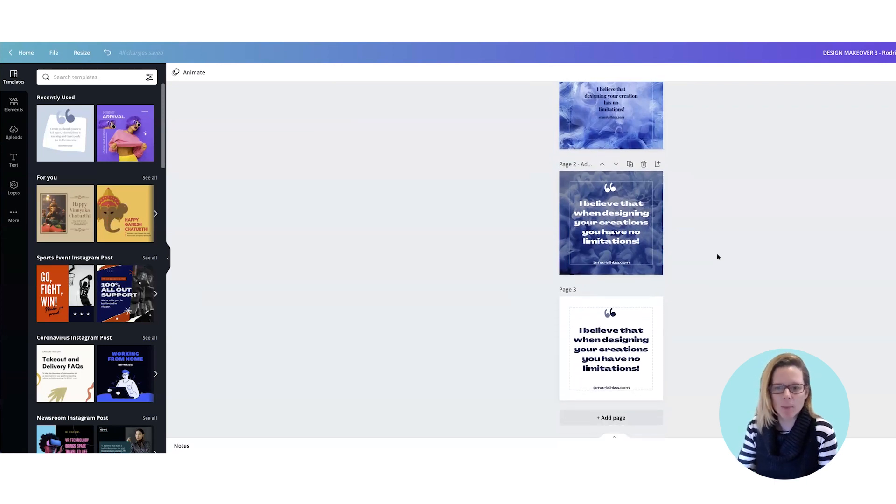
pyautogui.scroll(1, 718, 256)
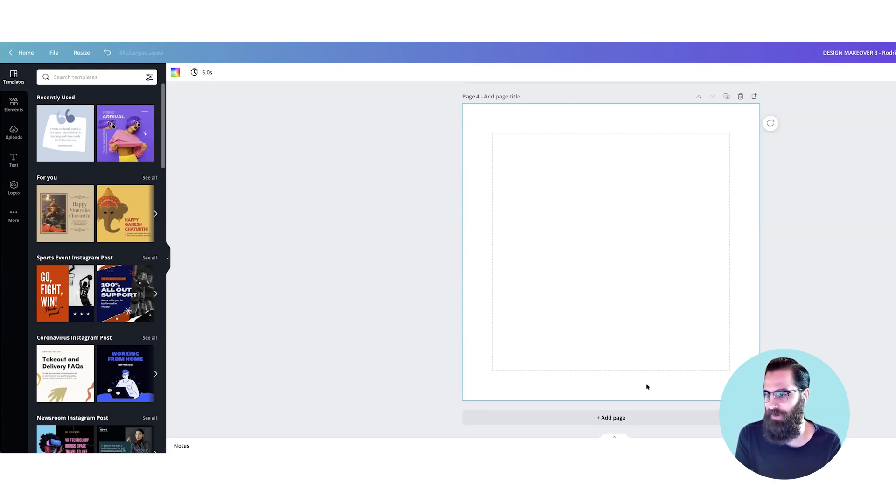
# Step: Copy page 3's quote text box onto blank page 4 and place it at the upper margin
pyautogui.scroll(3, 636, 372)
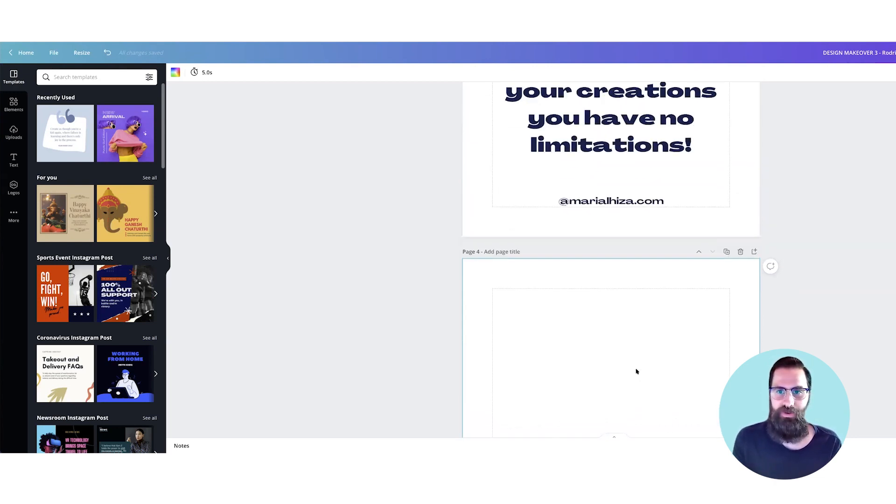
pyautogui.scroll(1, 636, 372)
pyautogui.click(624, 159)
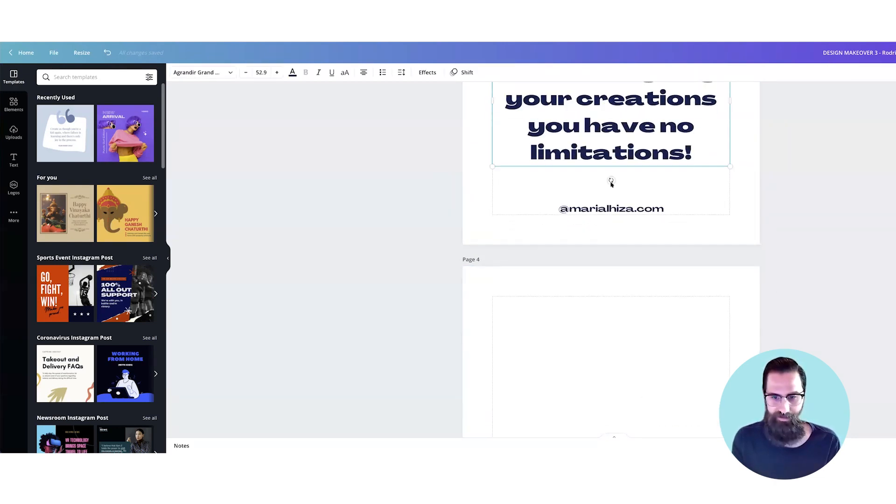
pyautogui.scroll(-3, 613, 210)
pyautogui.hotkey('ctrl', 'v')
pyautogui.moveTo(623, 245); pyautogui.dragTo(651, 166)
# Step: Replace the copied quote text on page 4 with "Headline"
pyautogui.doubleClick(625, 203)
pyautogui.write('Headline')
pyautogui.click(625, 203)
pyautogui.click(720, 204)
pyautogui.click(444, 195)
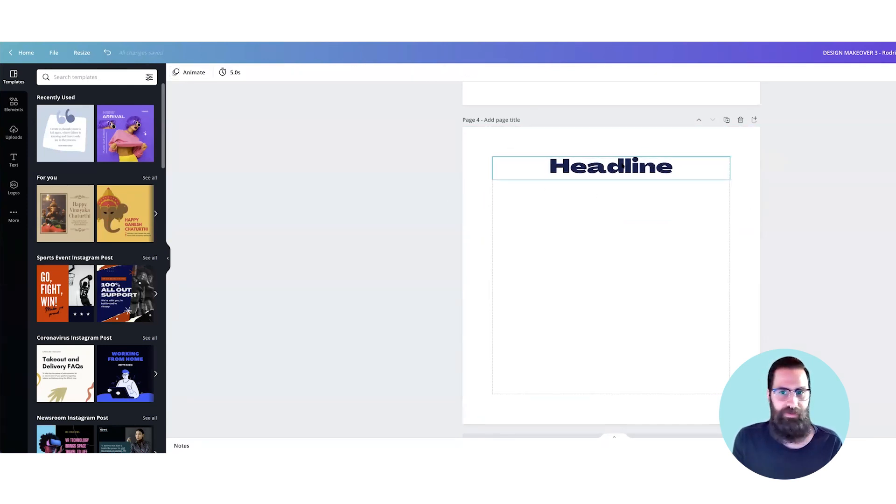
# Step: Duplicate the headline on page 4 and set the lower copy in Open Sans
pyautogui.click(620, 168)
pyautogui.hotkey('ctrl', 'd')
pyautogui.doubleClick(605, 220)
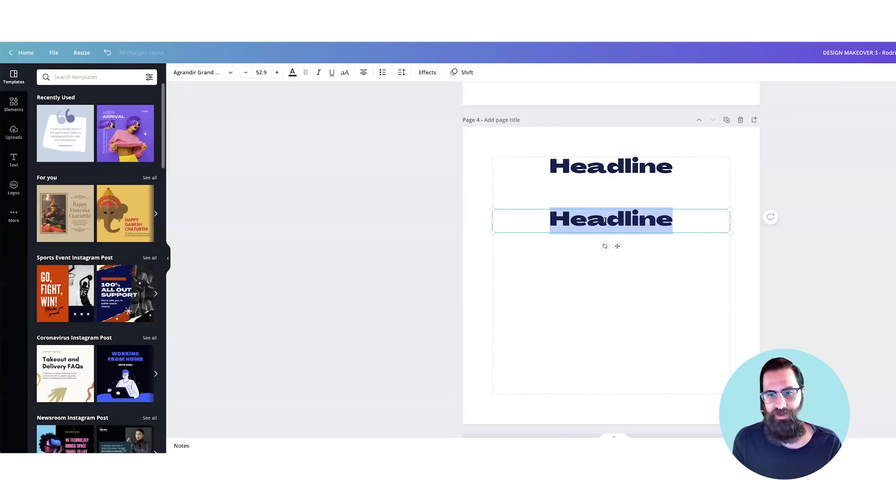
pyautogui.click(227, 73)
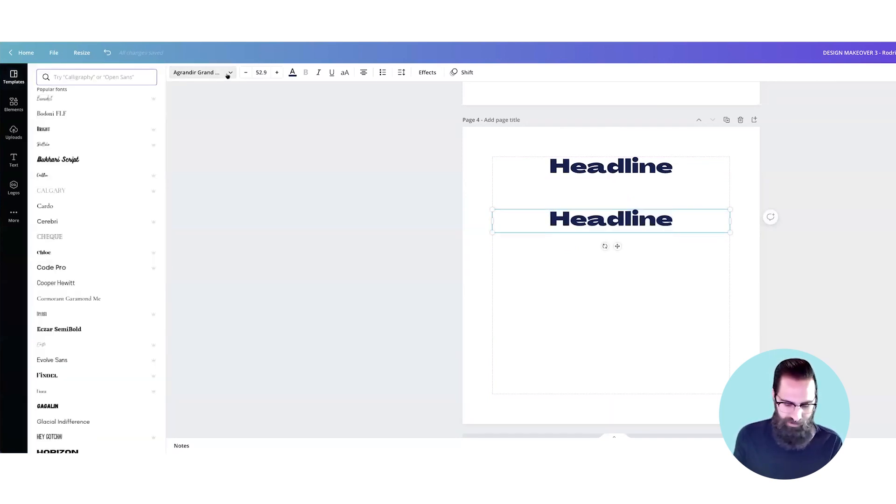
pyautogui.write('open')
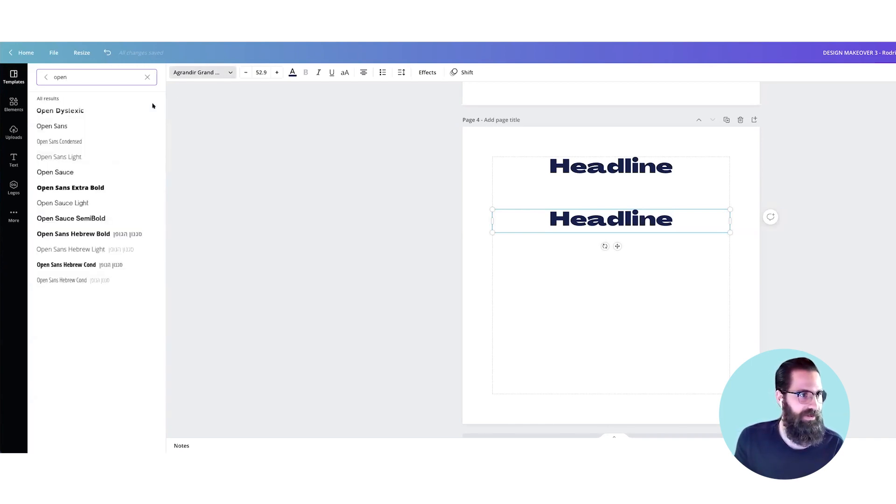
pyautogui.click(112, 127)
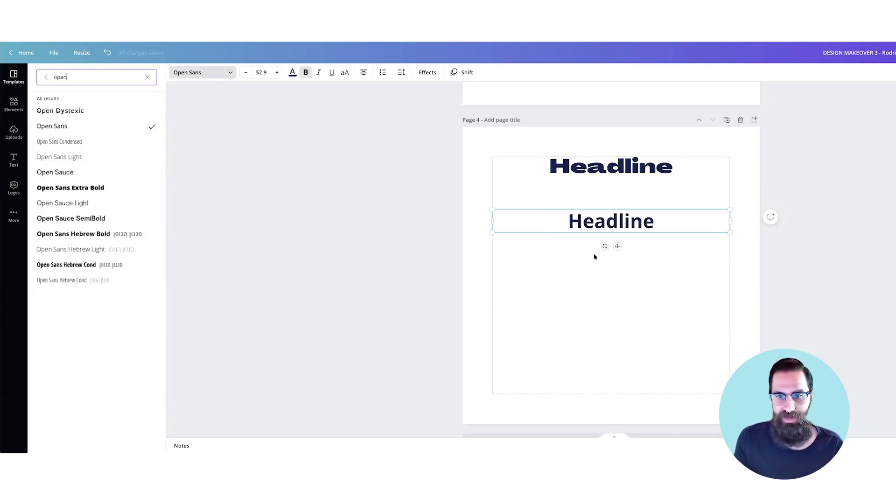
# Step: Turn off bold on the Open Sans text and reduce its font size to 32.9
pyautogui.doubleClick(607, 222)
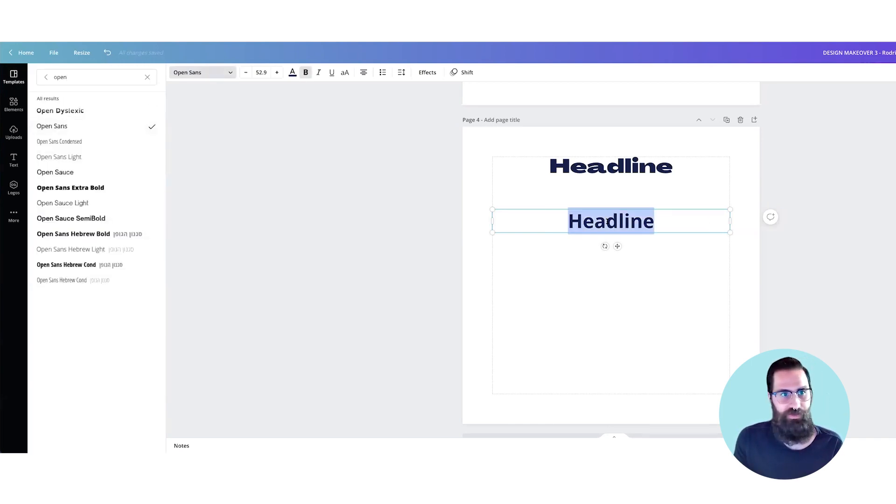
pyautogui.click(306, 72)
pyautogui.click(246, 72)
pyautogui.click(245, 72)
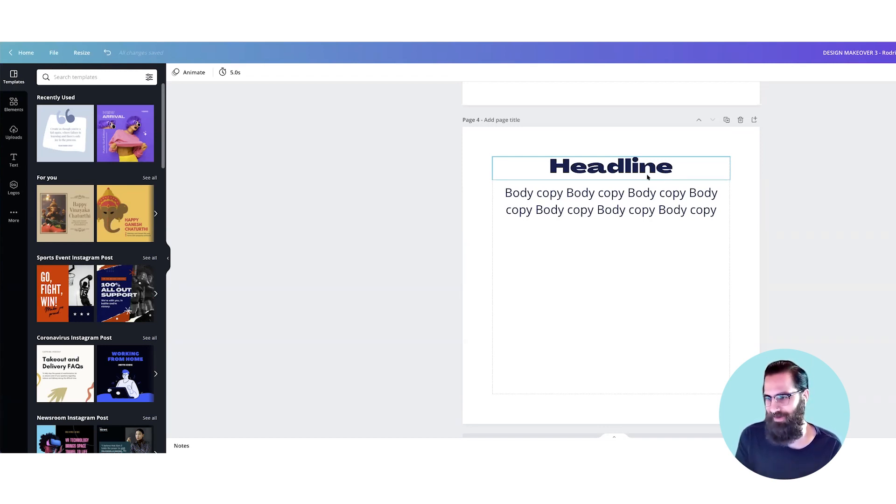
# Step: Duplicate the headline and body copy pair twice down page 4 and space the three pairs evenly
pyautogui.click(641, 192)
pyautogui.moveTo(635, 199); pyautogui.dragTo(635, 303)
pyautogui.moveTo(634, 303); pyautogui.dragTo(634, 378)
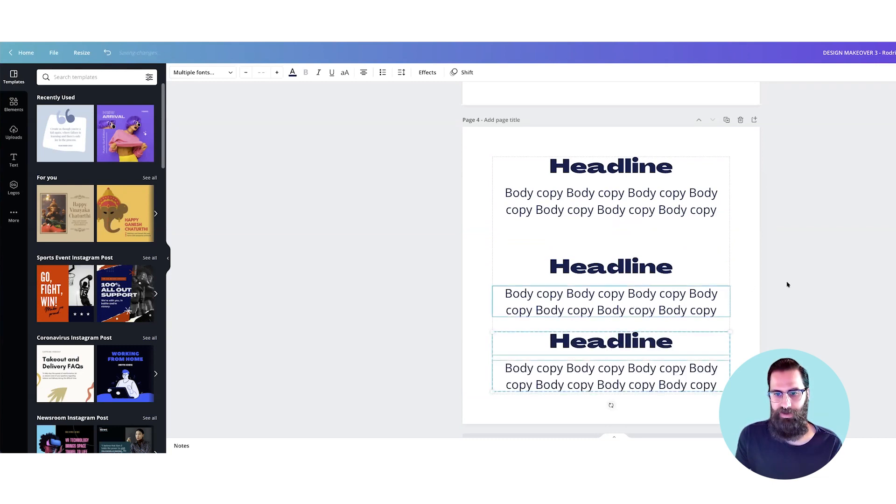
pyautogui.click(773, 314)
pyautogui.moveTo(773, 314); pyautogui.dragTo(602, 253)
pyautogui.click(796, 262)
pyautogui.doubleClick(667, 254)
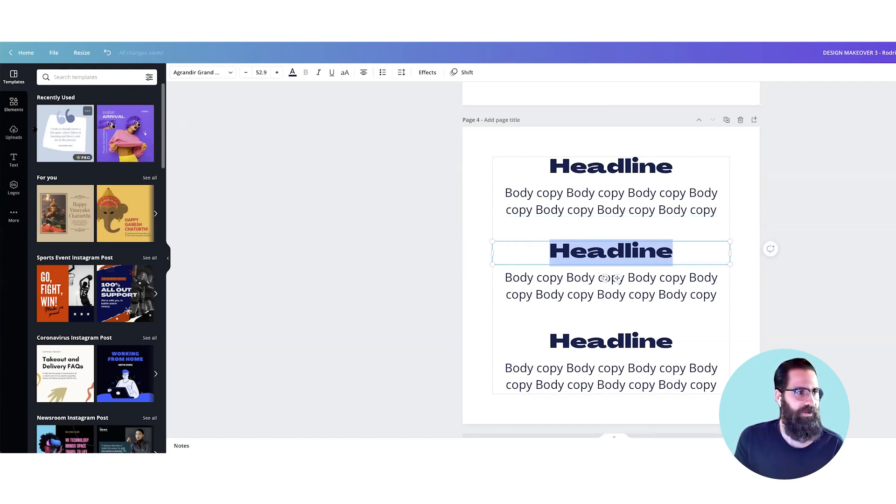
pyautogui.click(14, 160)
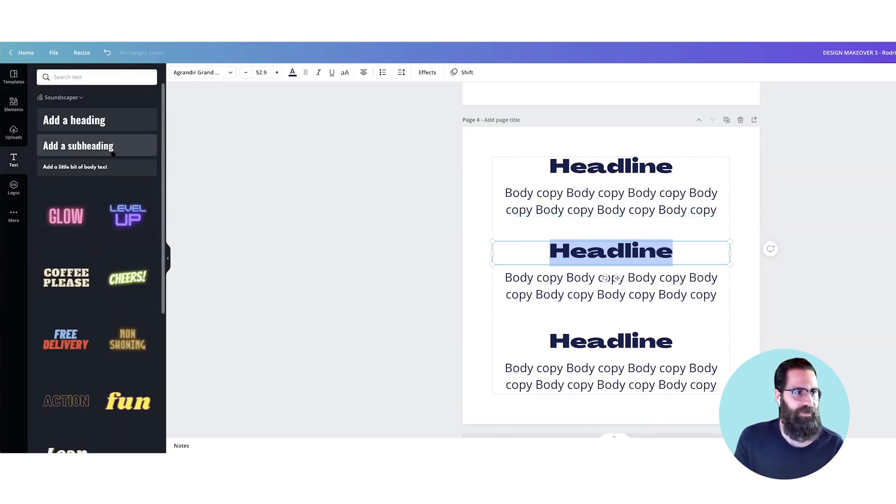
pyautogui.click(86, 77)
pyautogui.click(312, 153)
# Step: Set the middle headline's font to Horizon from the popular fonts
pyautogui.click(569, 250)
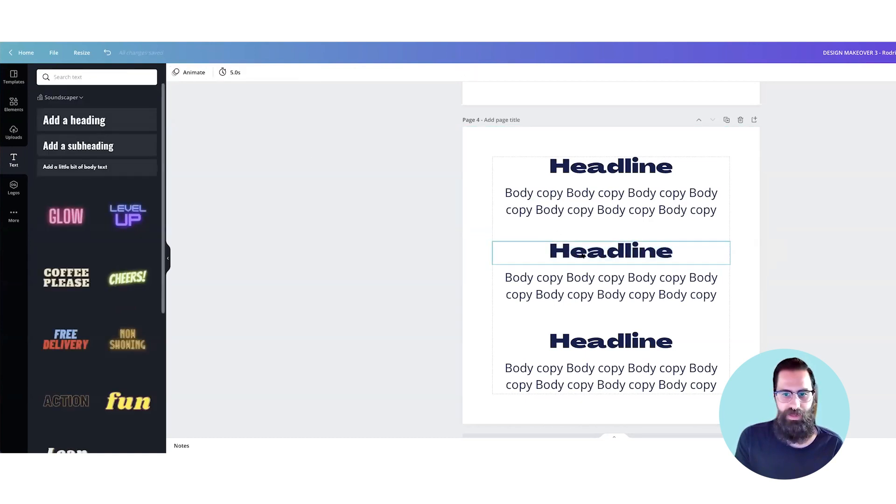
pyautogui.click(569, 251)
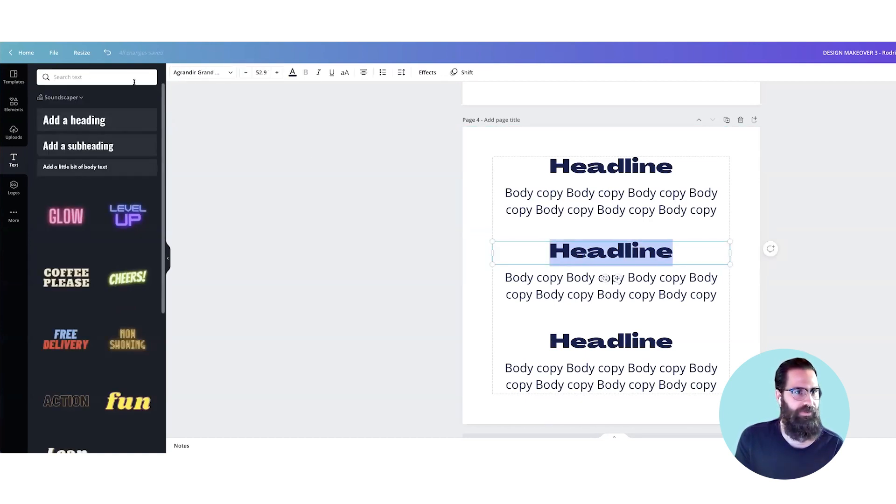
pyautogui.click(224, 72)
pyautogui.write('open')
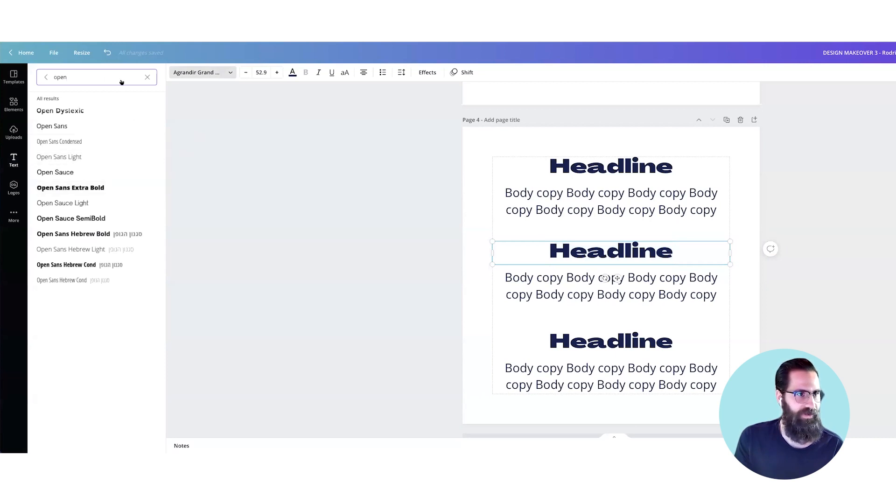
pyautogui.click(46, 77)
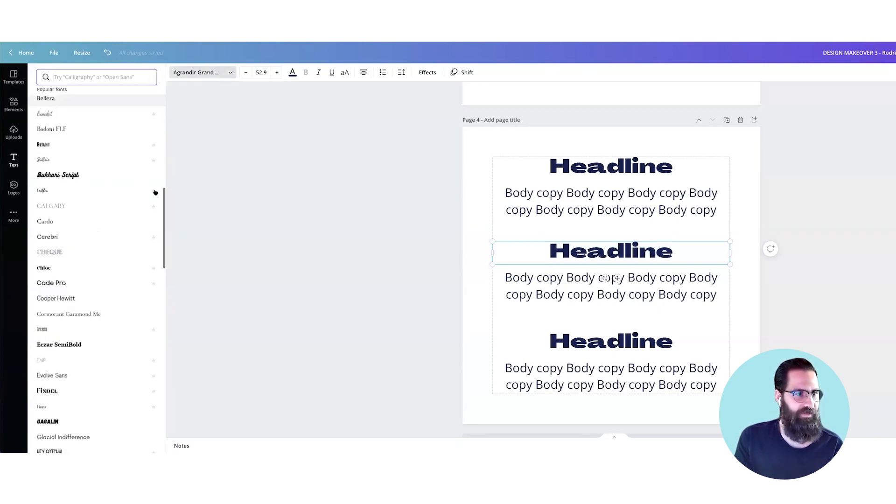
pyautogui.scroll(-5, 134, 195)
pyautogui.scroll(-2, 134, 195)
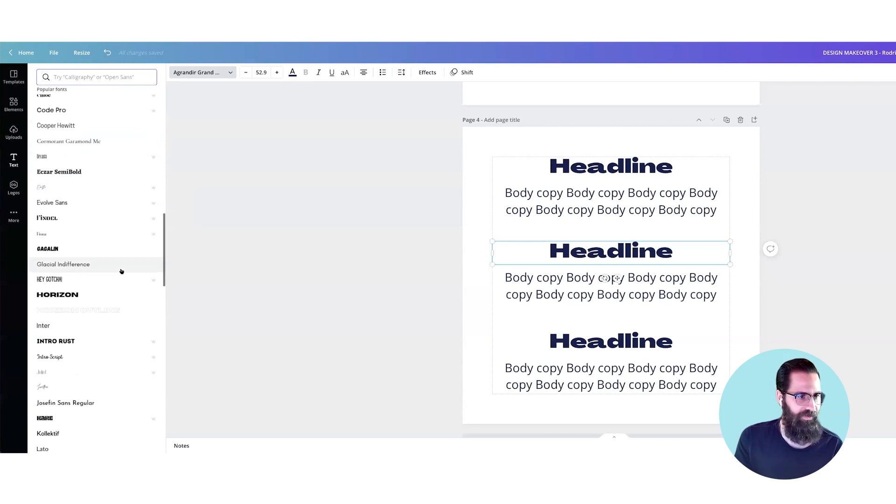
pyautogui.click(102, 295)
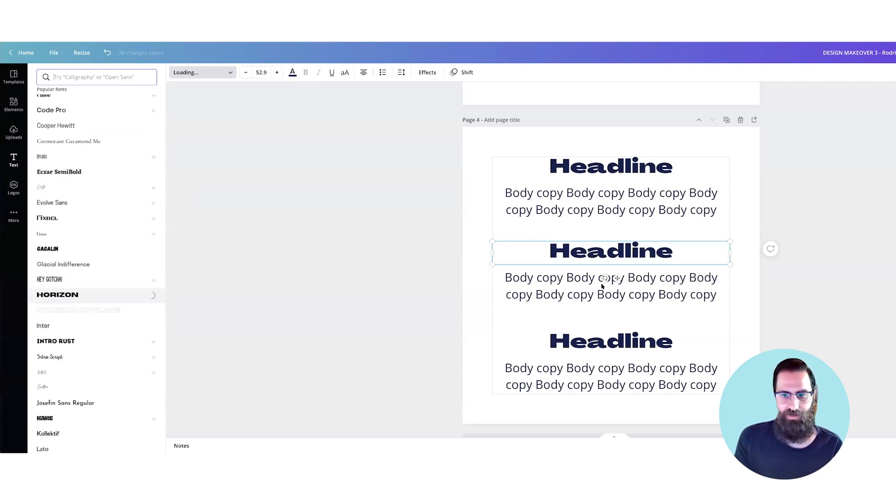
# Step: Set the middle pair's body copy in the Inter font
pyautogui.click(577, 292)
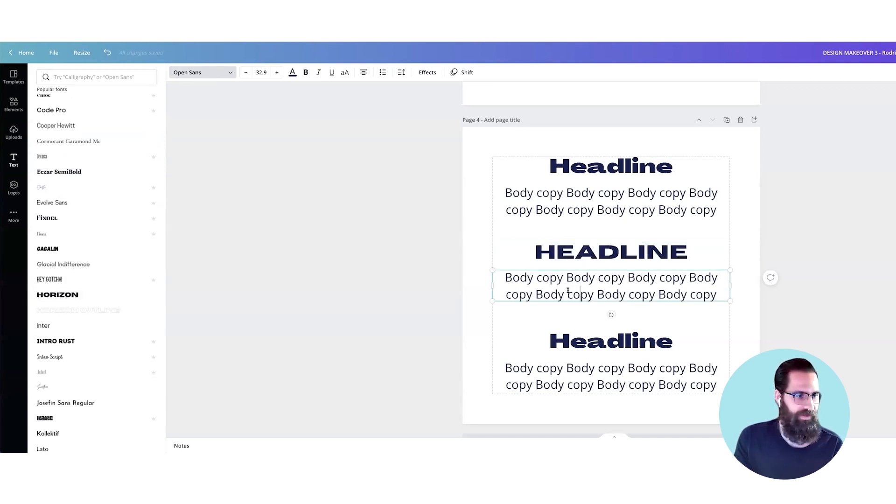
pyautogui.doubleClick(593, 291)
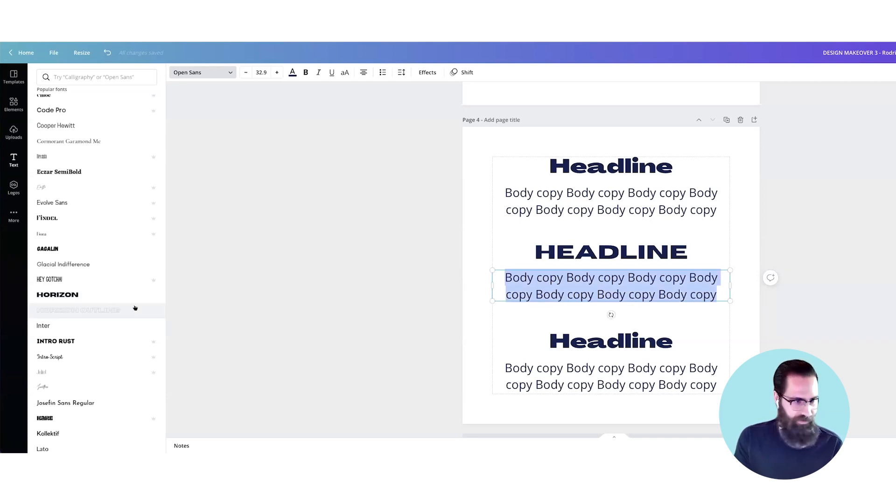
pyautogui.click(69, 325)
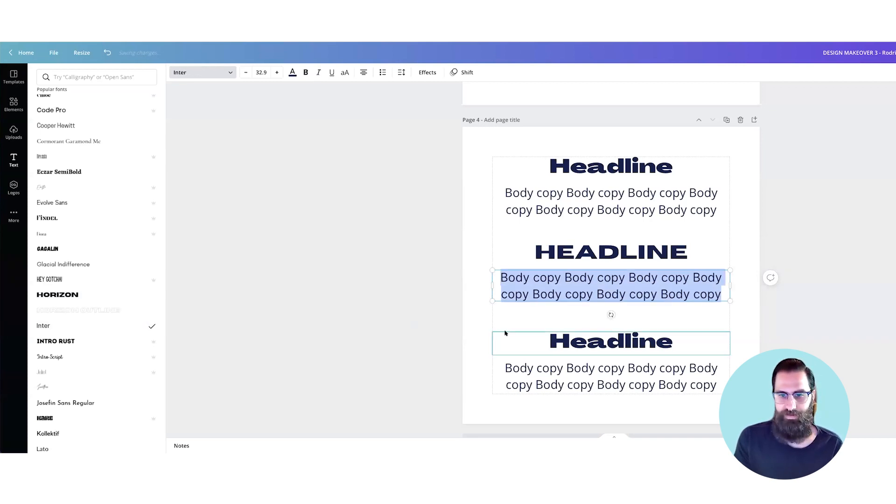
# Step: Set the lowest headline on page 4 in the decorative Kare font
pyautogui.click(526, 338)
pyautogui.scroll(-1, 606, 343)
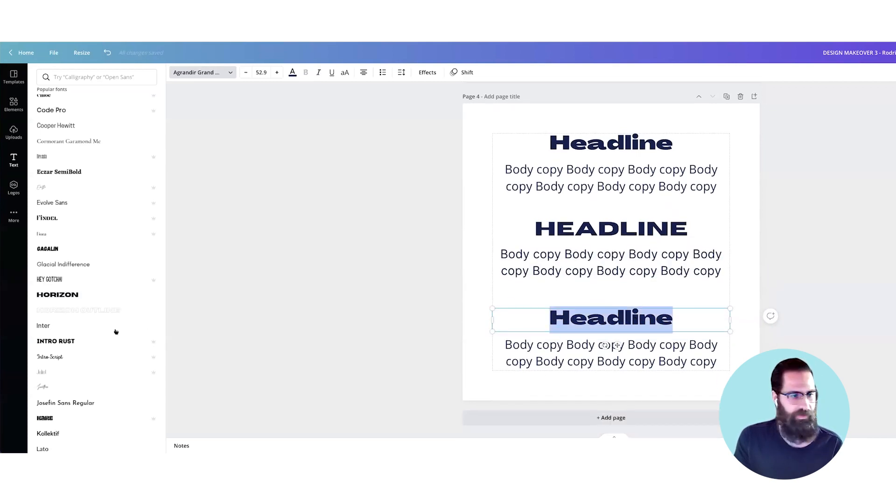
pyautogui.scroll(-1, 114, 334)
pyautogui.click(67, 388)
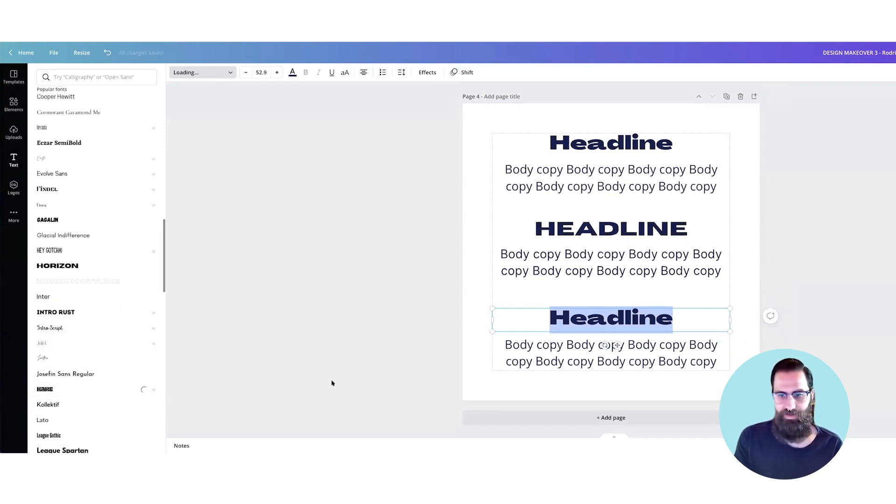
pyautogui.click(541, 368)
pyautogui.click(542, 363)
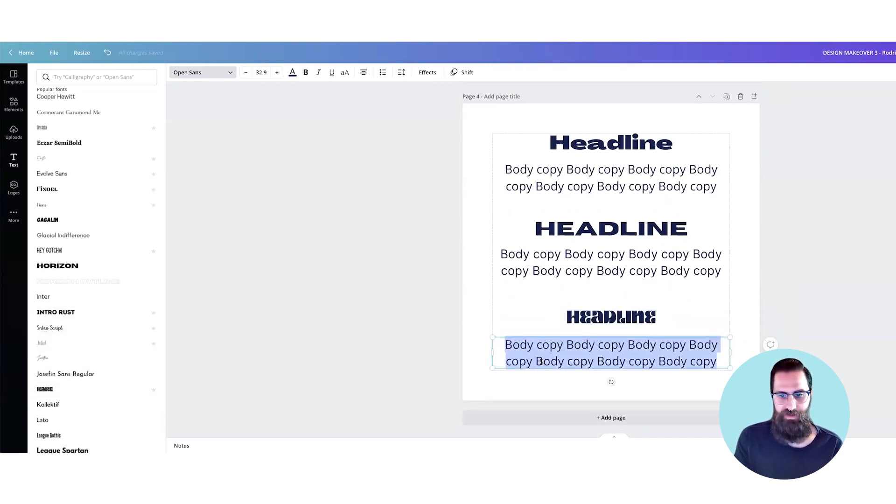
pyautogui.click(363, 192)
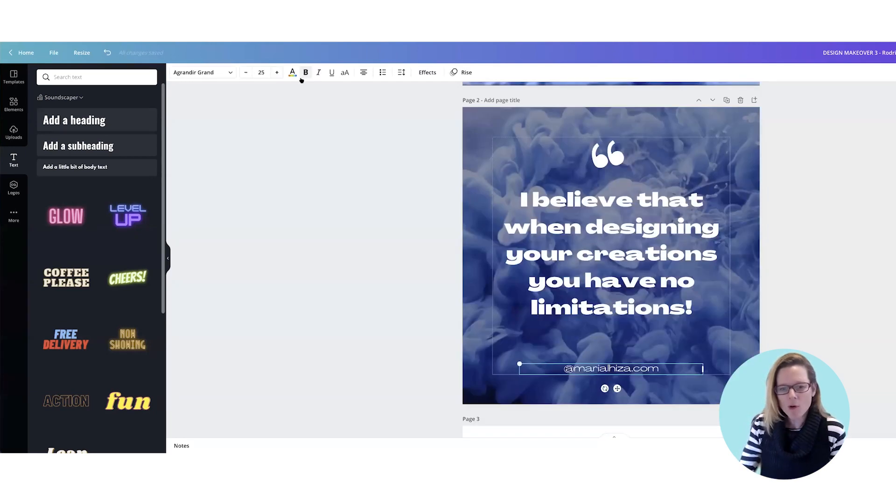
# Step: Inspect the text effect settings of the website handle on page 2
pyautogui.click(427, 73)
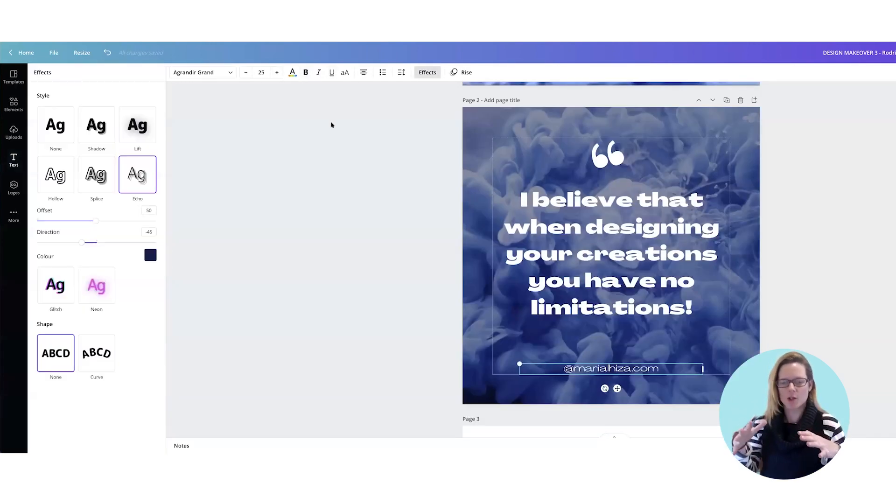
pyautogui.click(373, 204)
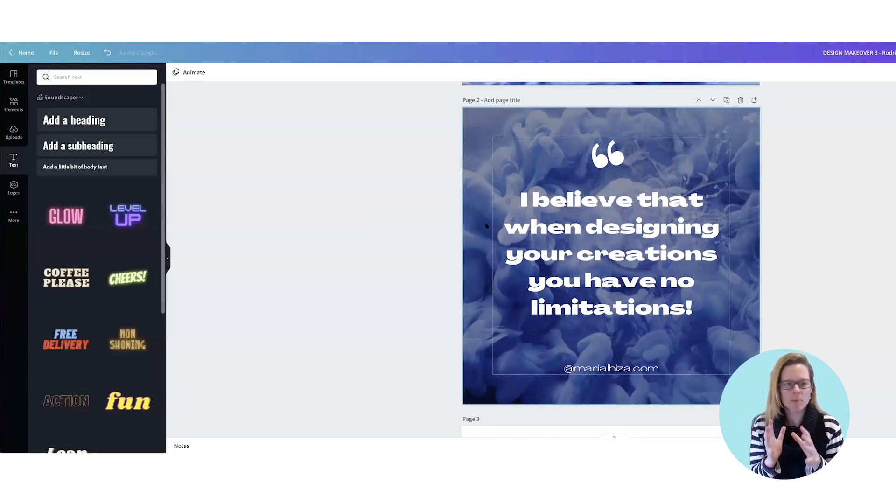
# Step: Compare the original smoke quote post on page 1 with the redesigned versions on pages 2 and 3
pyautogui.scroll(1, 229, 103)
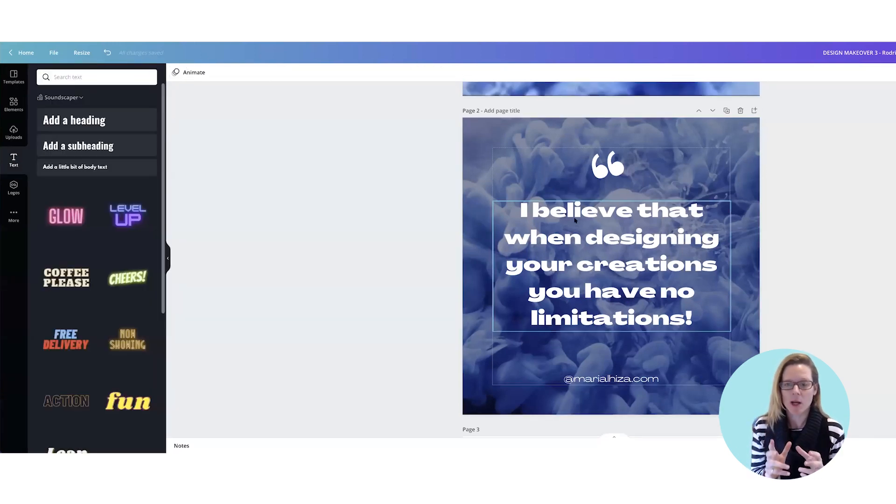
pyautogui.scroll(3, 451, 206)
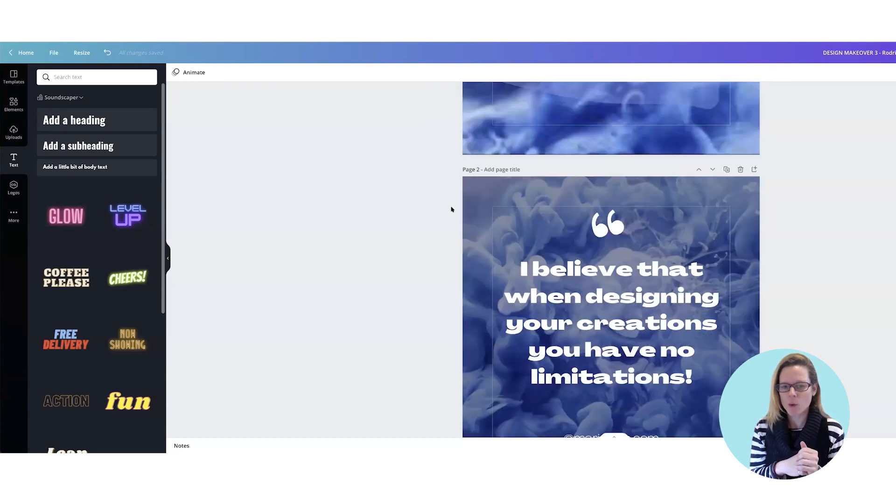
pyautogui.scroll(3, 278, 110)
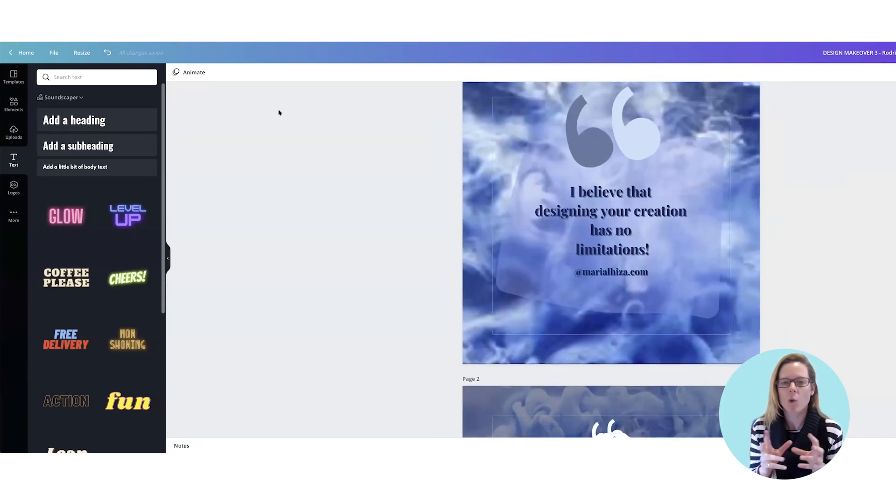
pyautogui.scroll(-3, 278, 110)
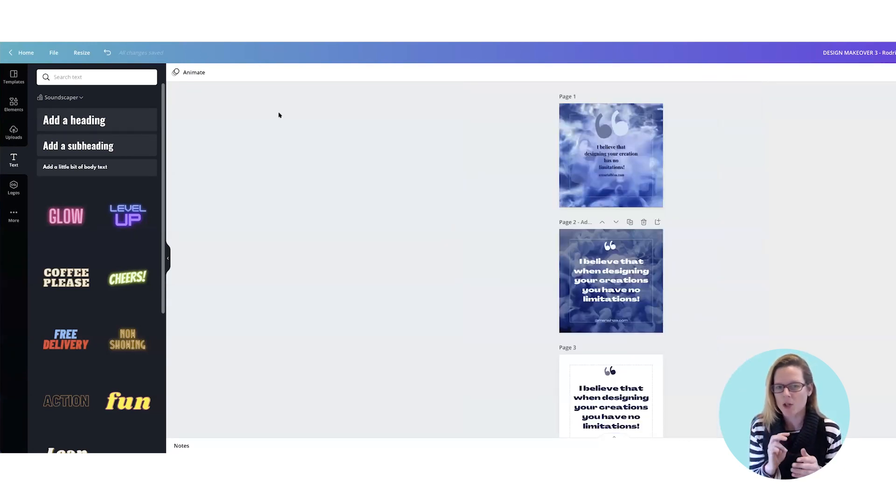
pyautogui.scroll(3, 279, 115)
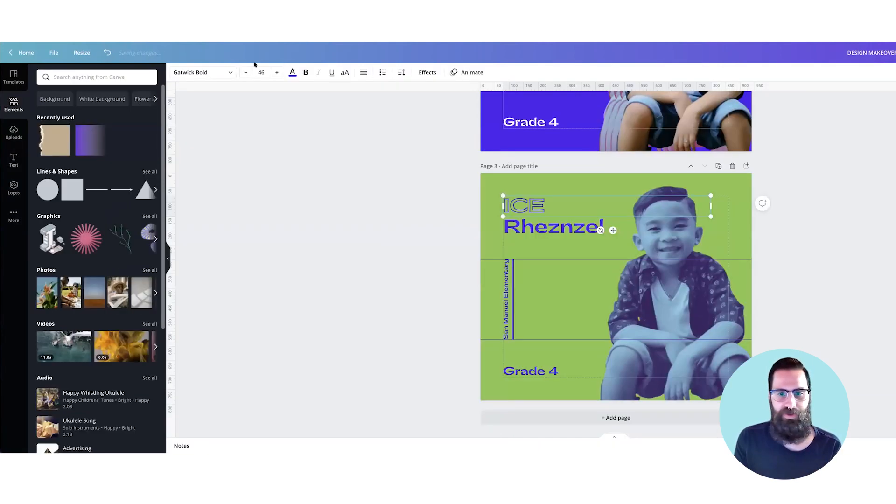
pyautogui.click(395, 183)
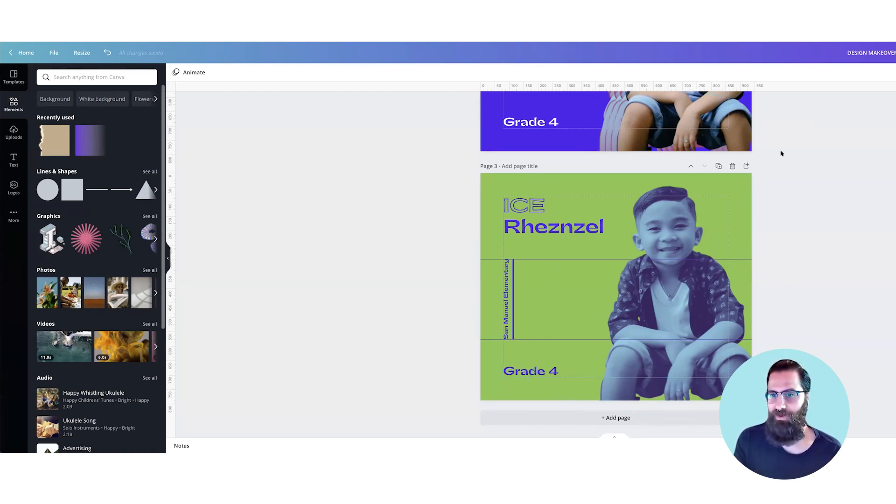
pyautogui.click(746, 166)
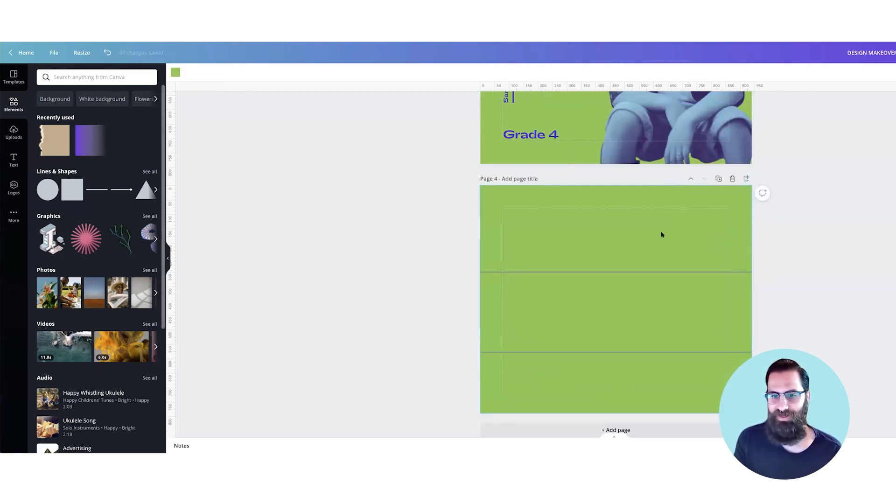
pyautogui.scroll(4, 664, 234)
pyautogui.scroll(1, 665, 233)
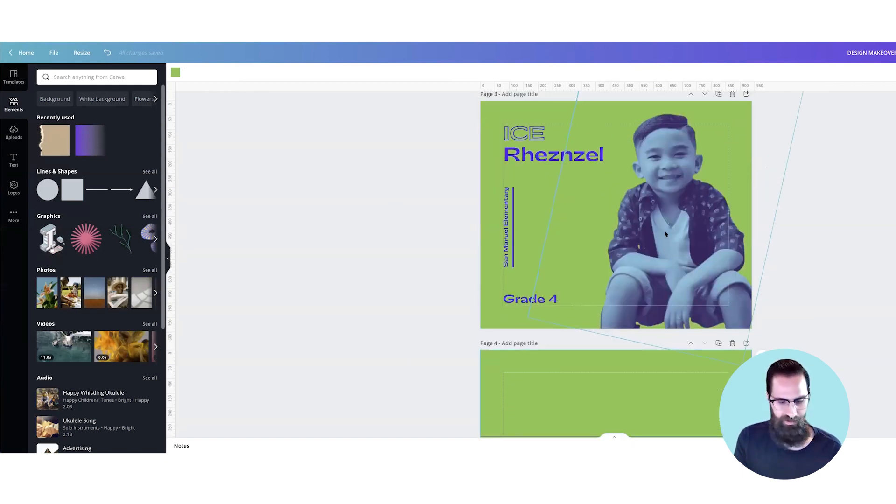
pyautogui.hotkey('ctrl', 'z')
# Step: Duplicate the green student portrait design on page 3 as a new page directly below it
pyautogui.click(719, 168)
pyautogui.scroll(-2, 554, 314)
pyautogui.scroll(-2, 550, 368)
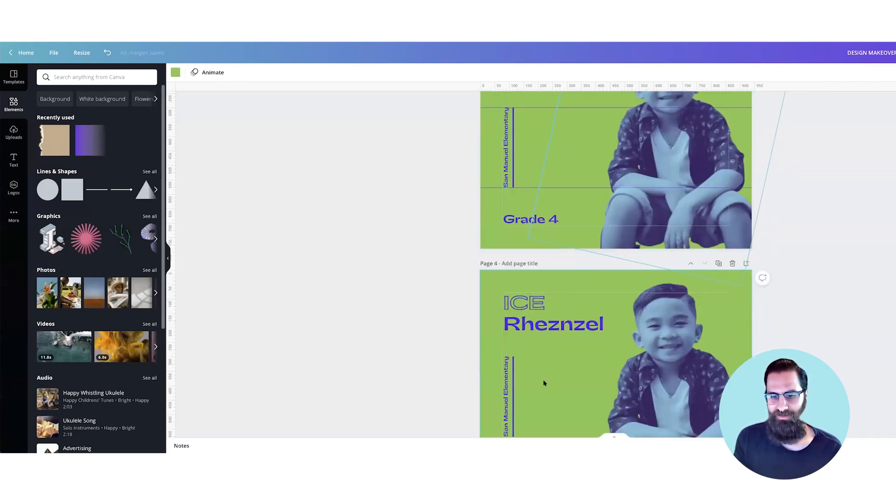
pyautogui.scroll(-2, 553, 343)
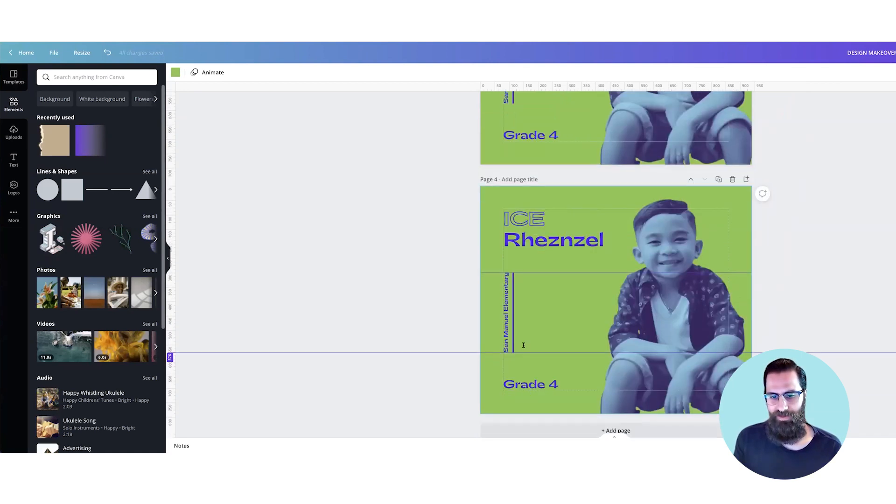
# Step: On page 4, turn the grade text into a single large 4 at font size 267, placed beneath the student's name
pyautogui.click(531, 384)
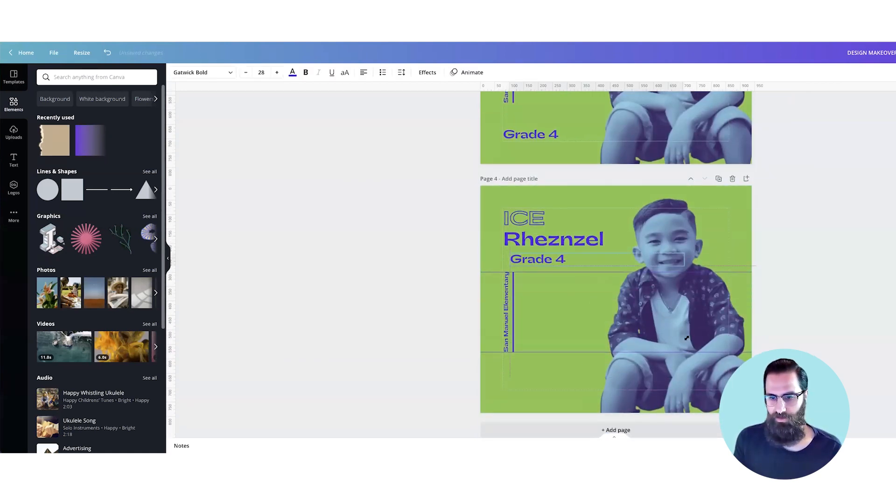
pyautogui.moveTo(625, 333); pyautogui.dragTo(672, 266)
pyautogui.moveTo(578, 282); pyautogui.dragTo(585, 295)
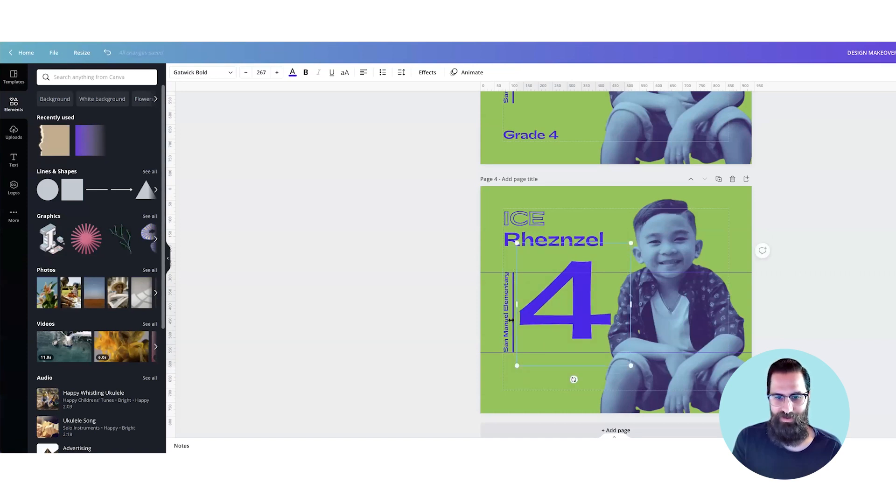
# Step: Rotate the school name and its line on page 4 to horizontal and place them below the large 4, near the page's lower edge
pyautogui.click(507, 320)
pyautogui.moveTo(512, 389); pyautogui.dragTo(461, 344)
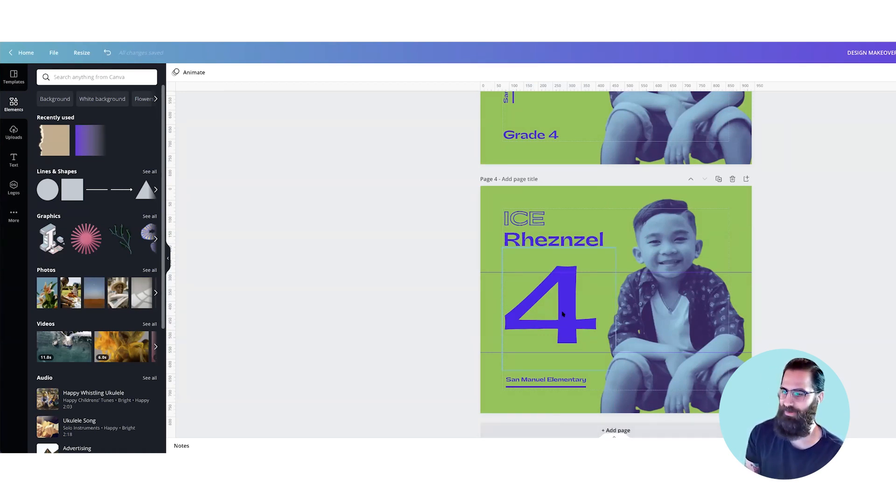
pyautogui.scroll(2, 587, 325)
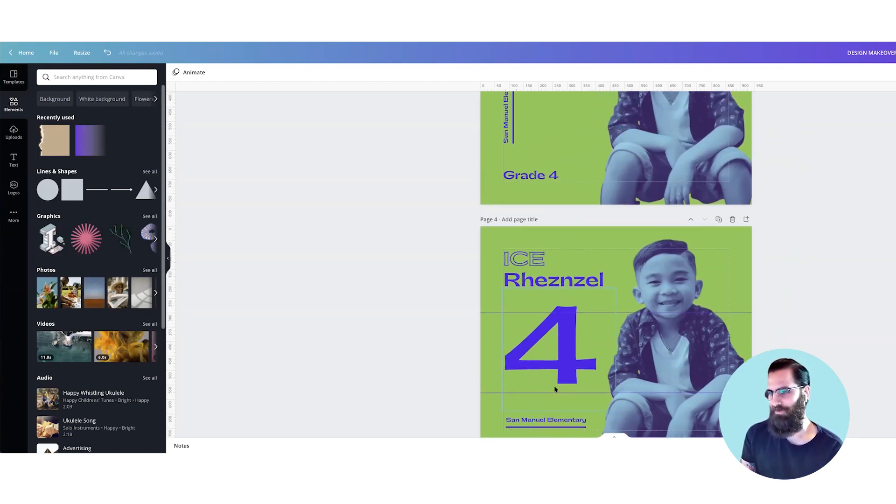
pyautogui.scroll(3, 555, 388)
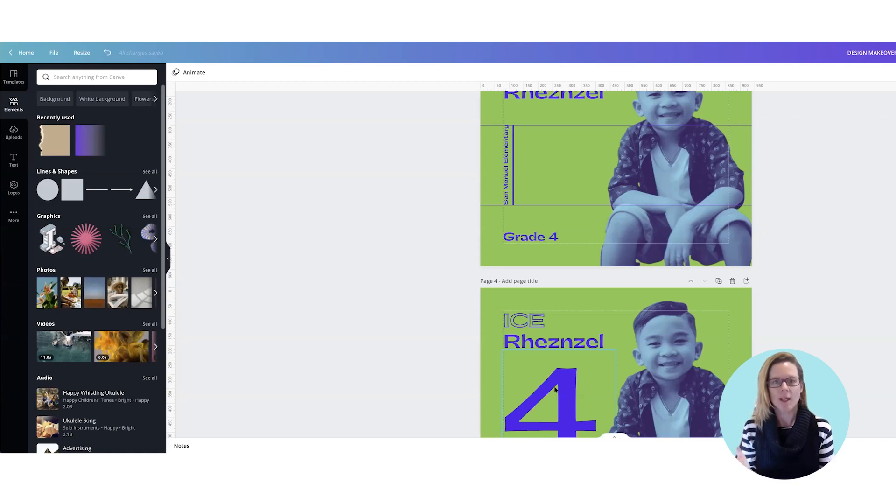
pyautogui.scroll(1, 554, 390)
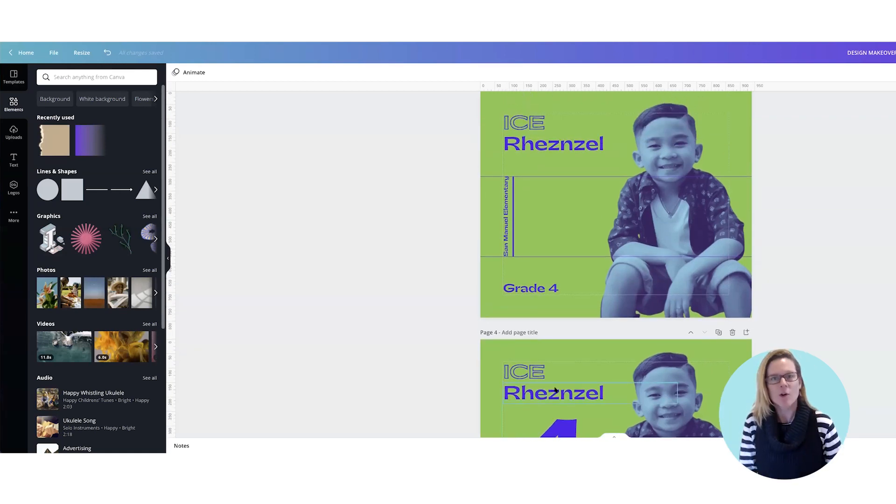